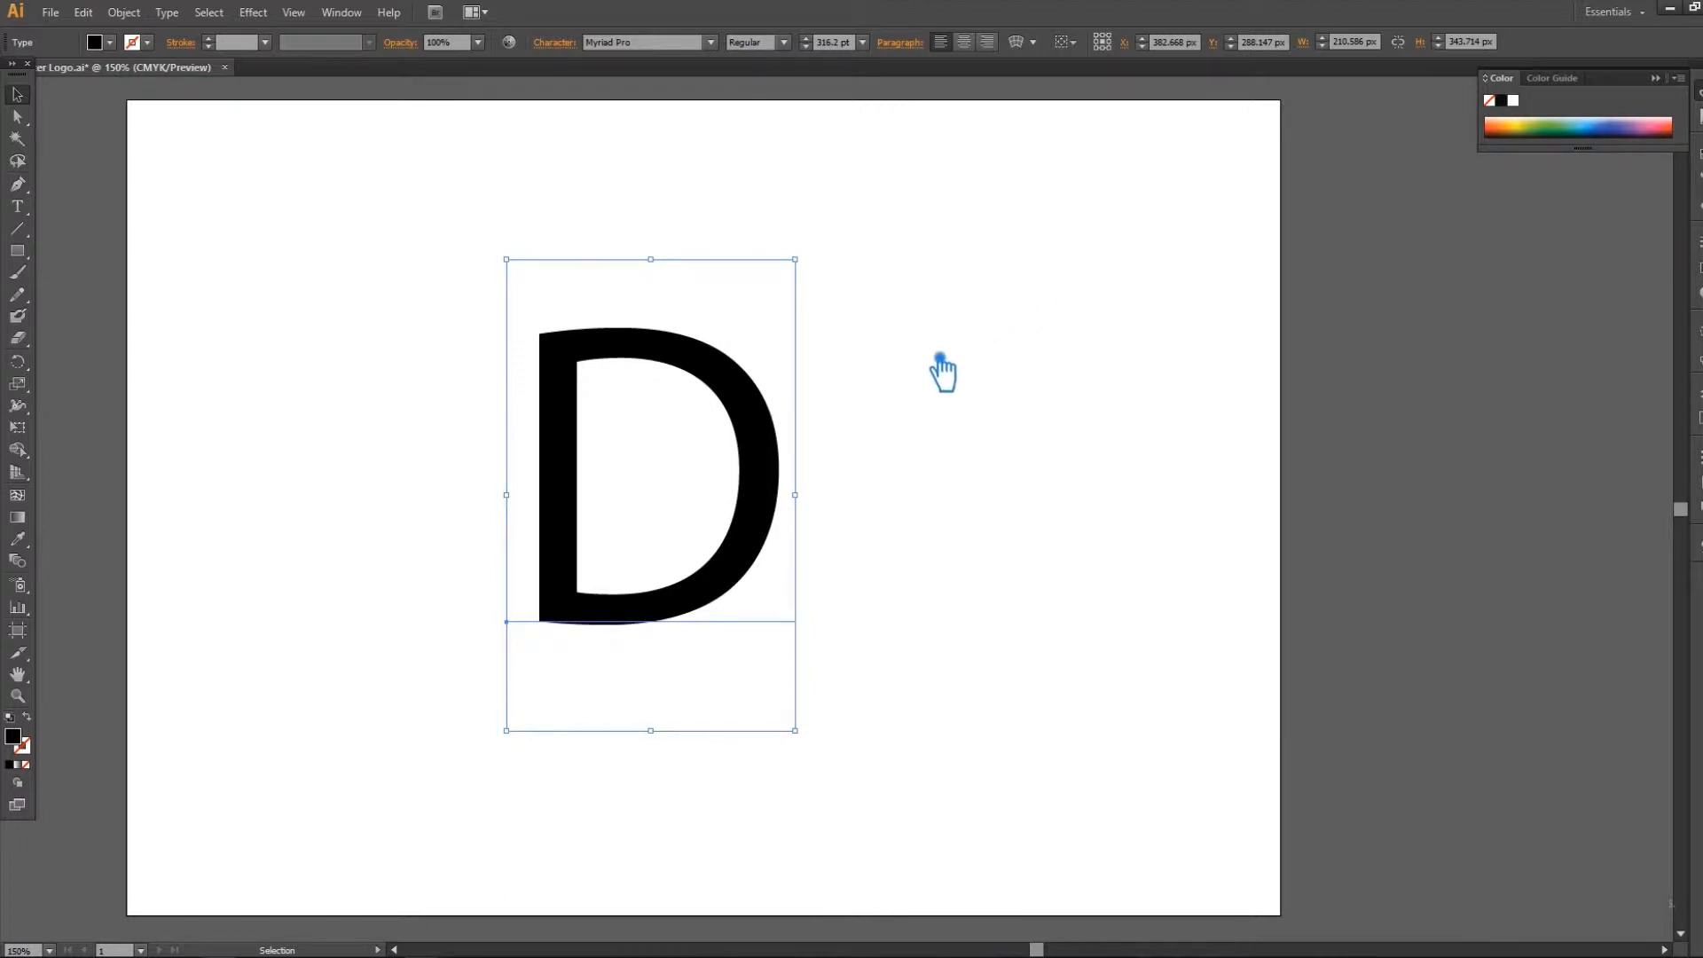
Step: Set the letter D's font to Raleway in the Heavy style
left_click(695, 44)
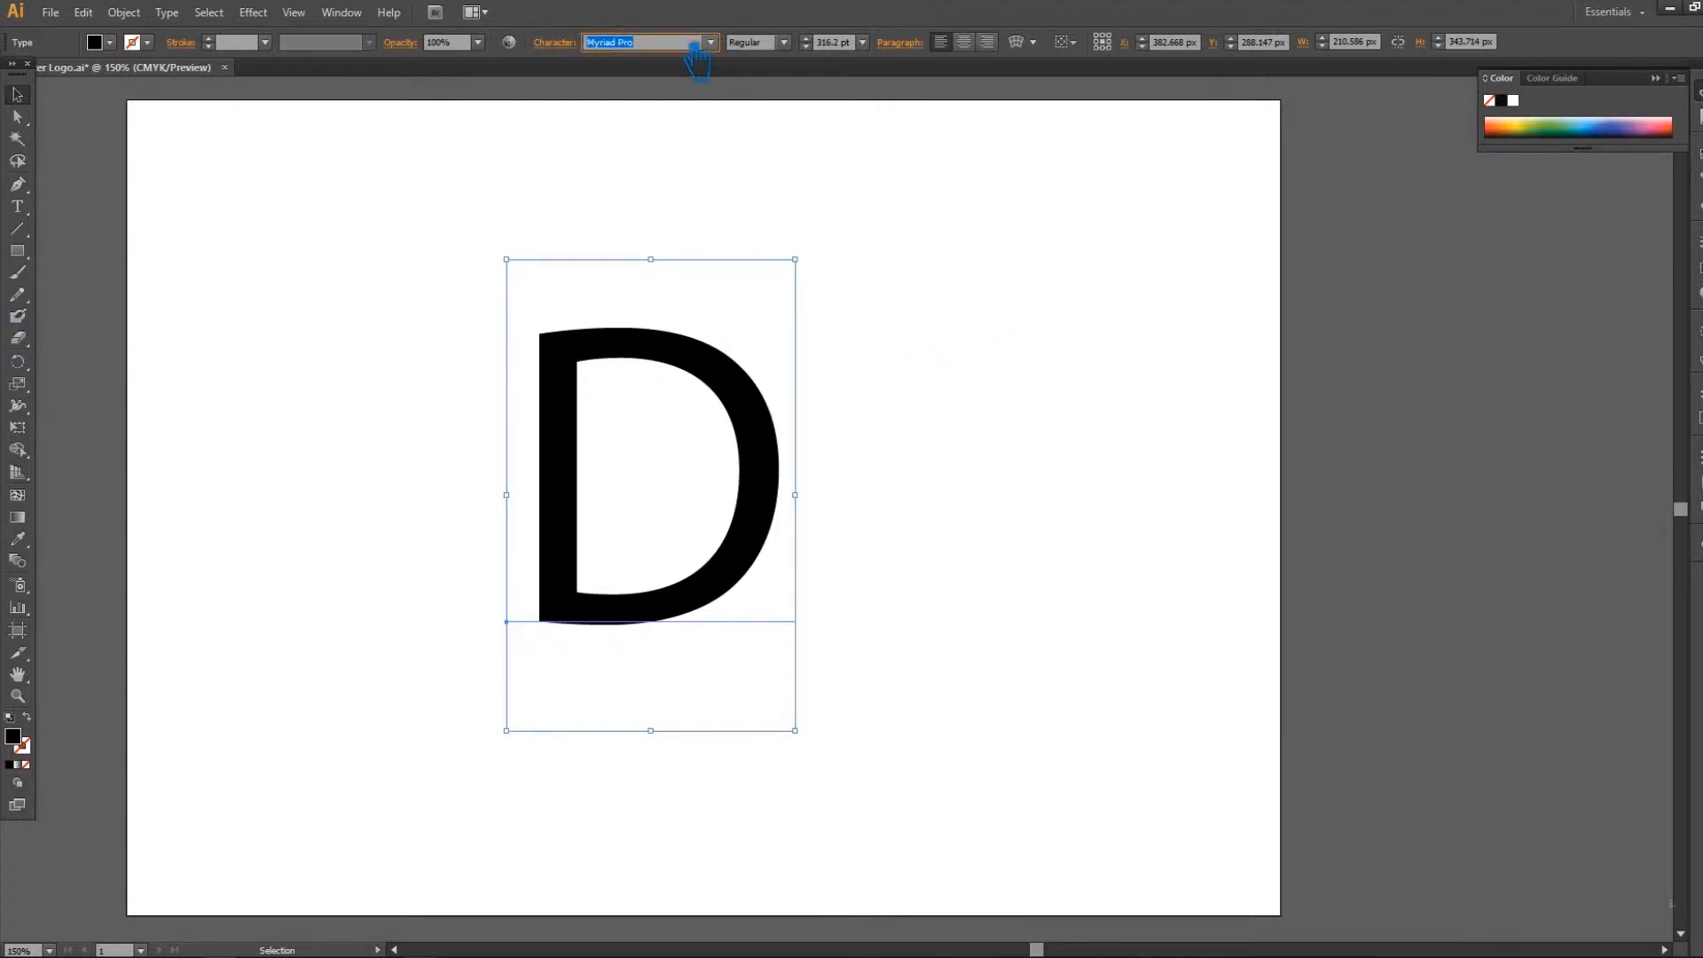
scroll(691, 44, "down", 3)
right_click(677, 40)
left_click(669, 48)
scroll(675, 49, "down", 3)
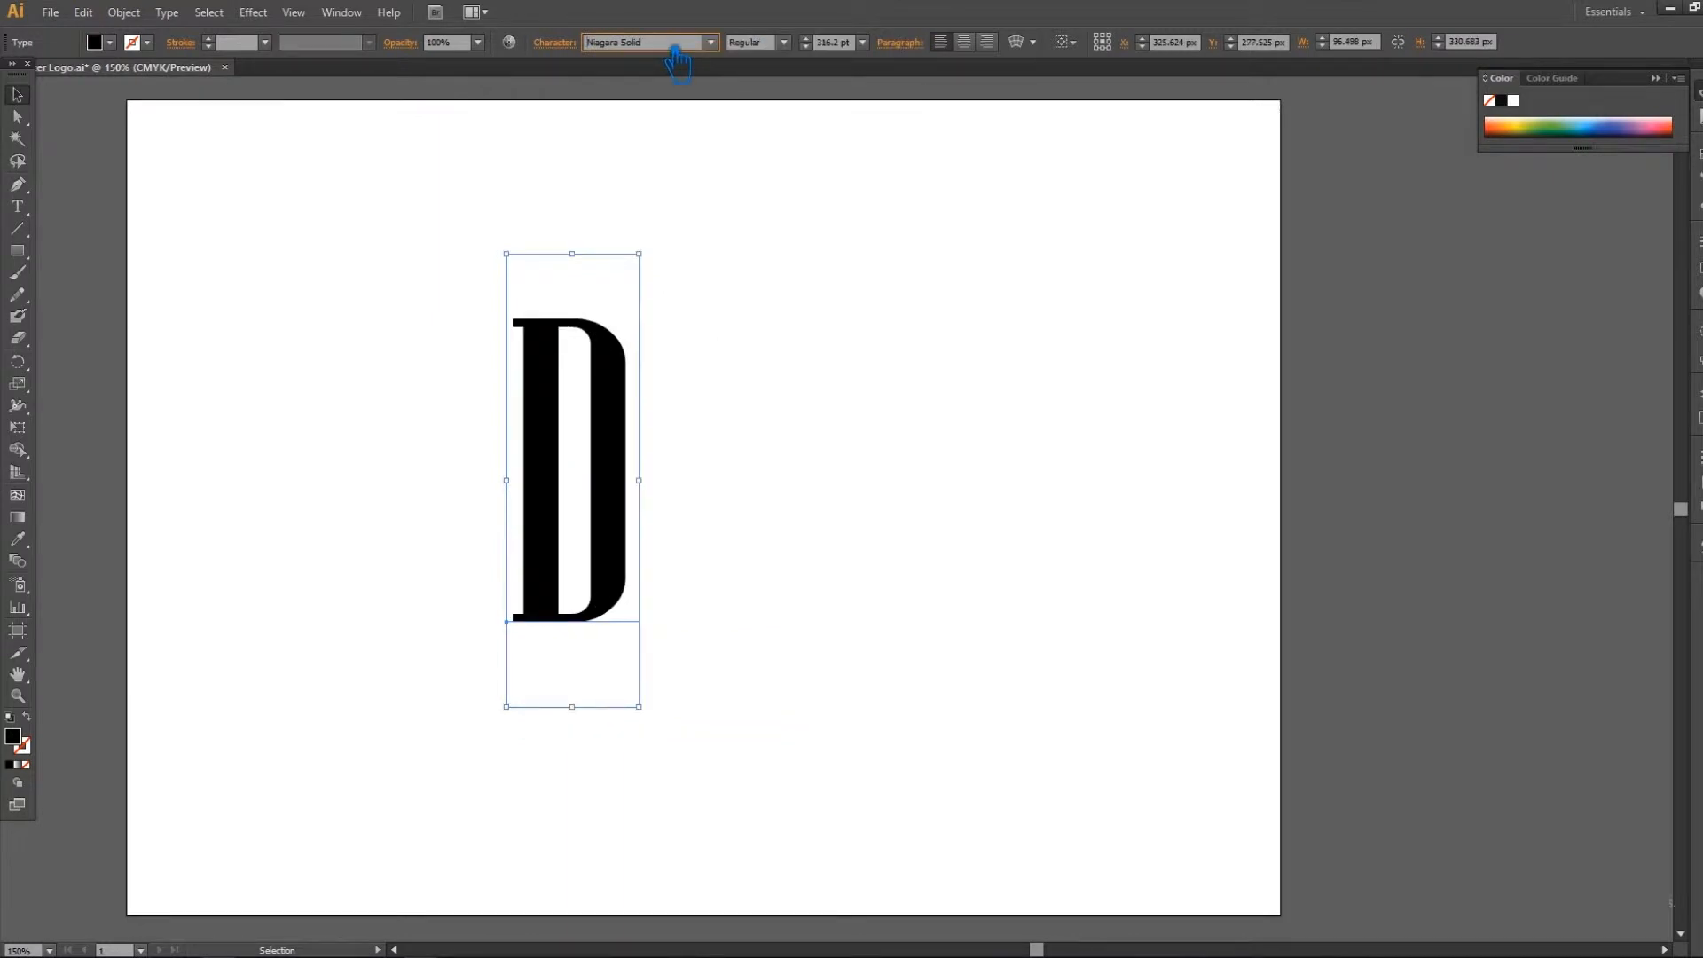
scroll(676, 55, "down", 3)
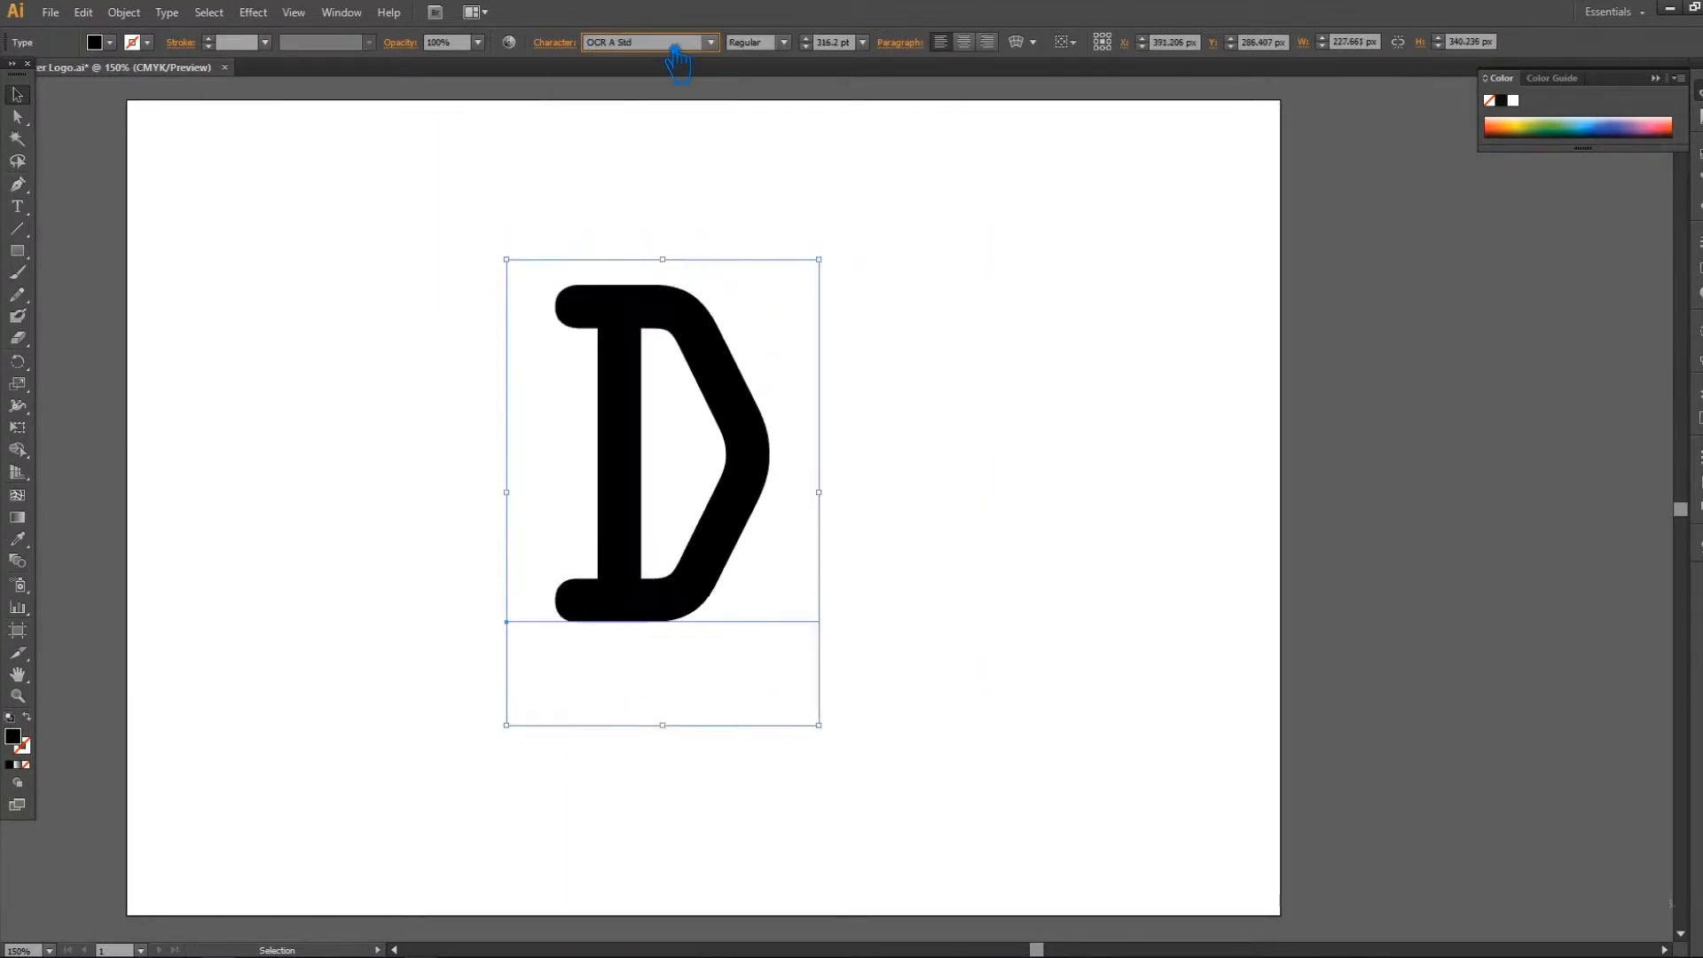
scroll(676, 55, "up", 1)
scroll(676, 55, "down", 4)
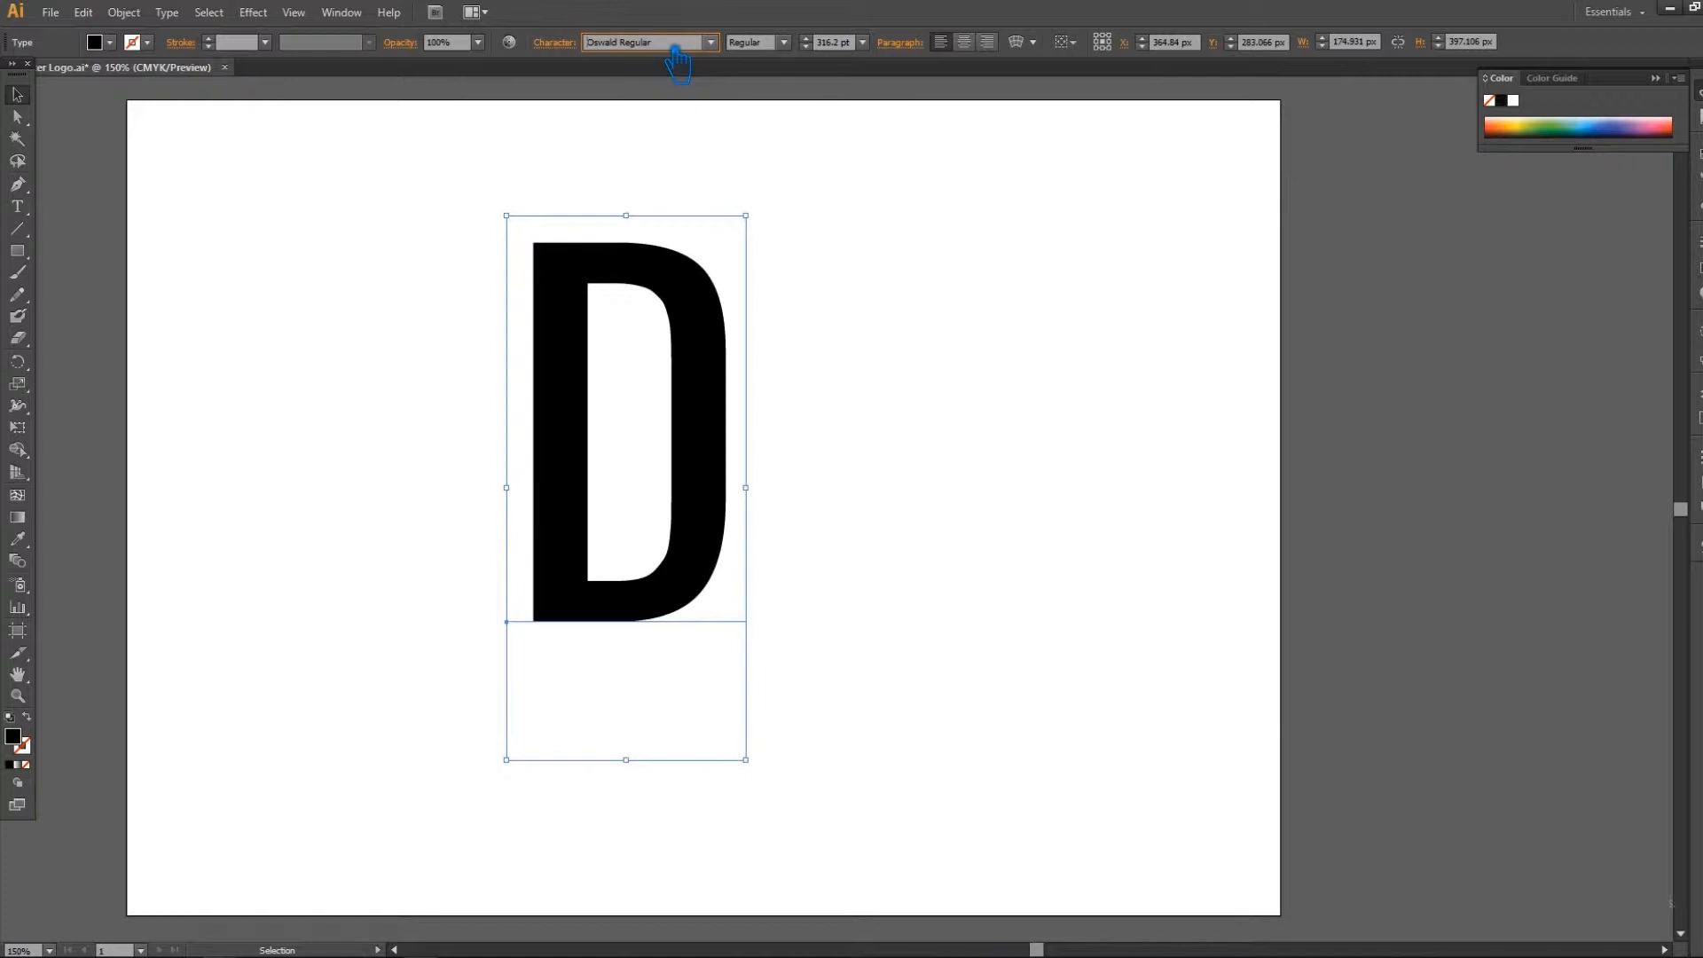
scroll(676, 55, "down", 5)
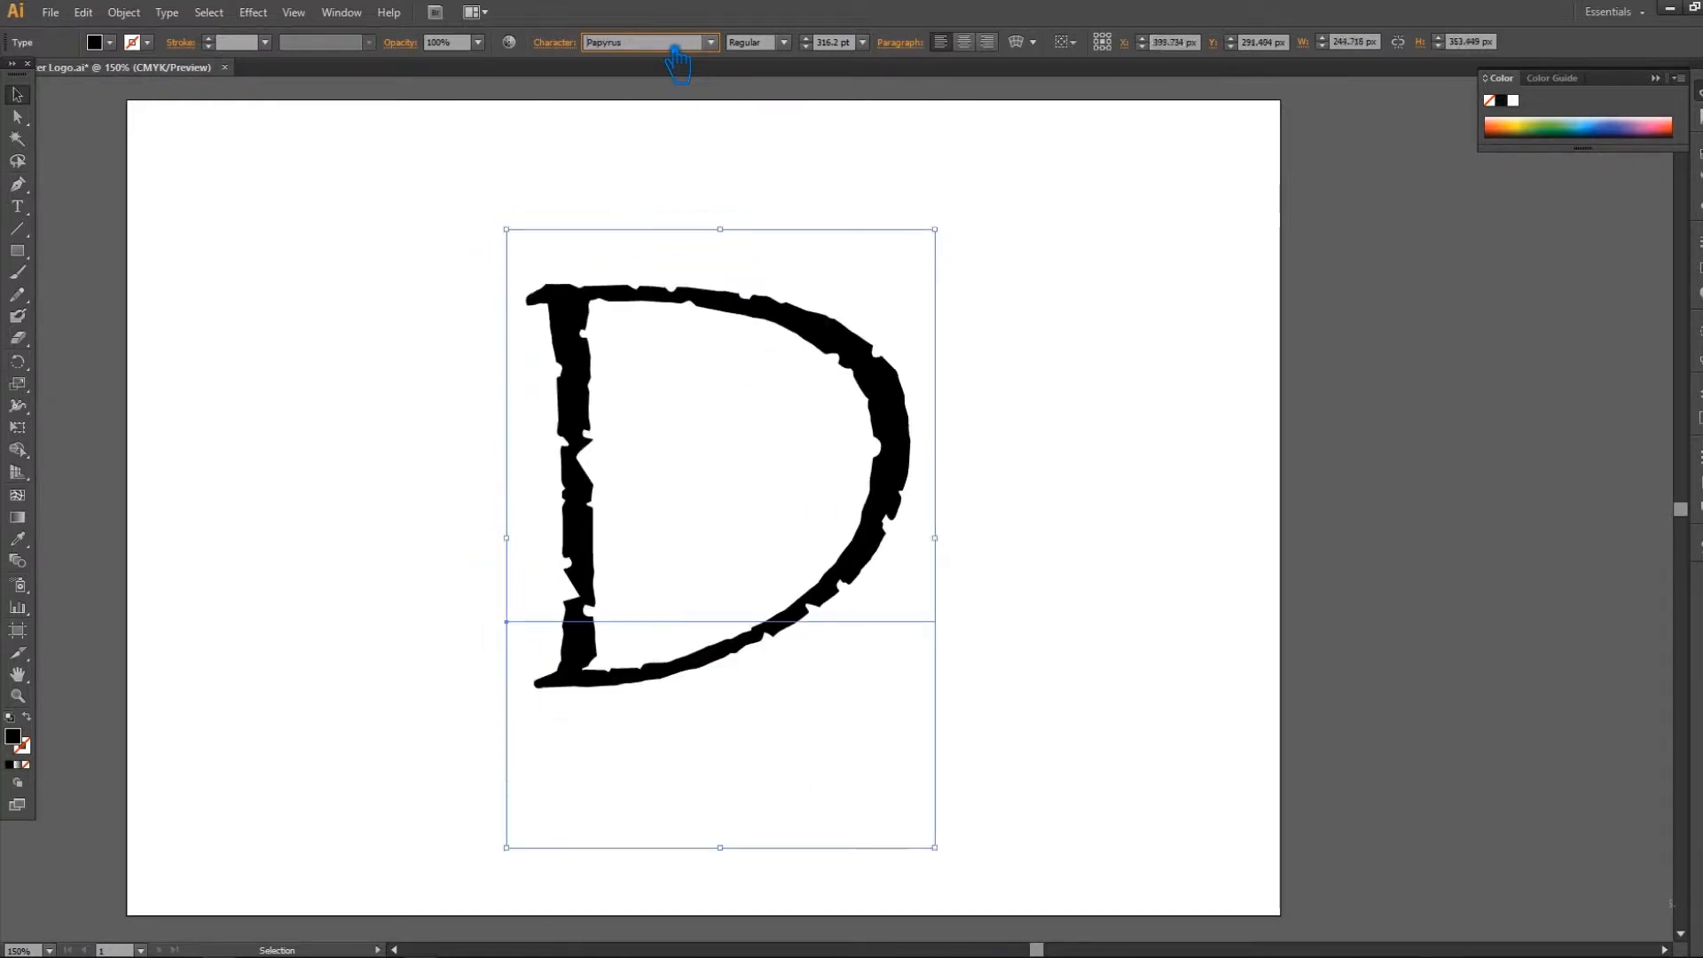
scroll(675, 55, "down", 4)
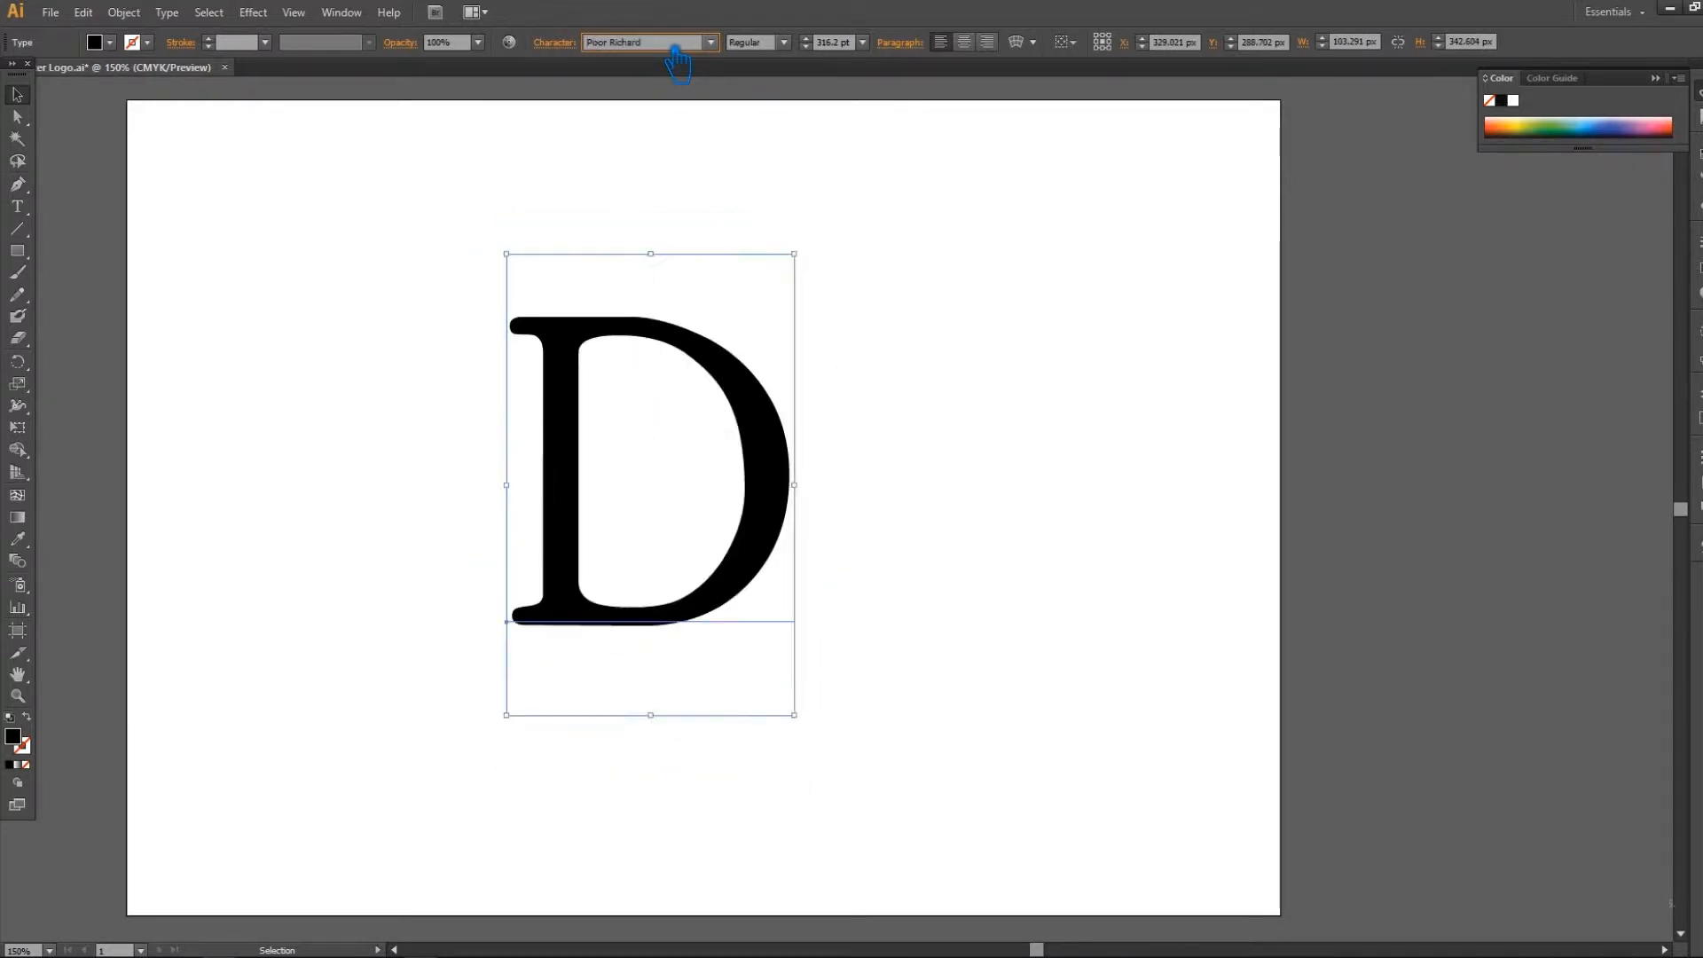
scroll(677, 57, "down", 2)
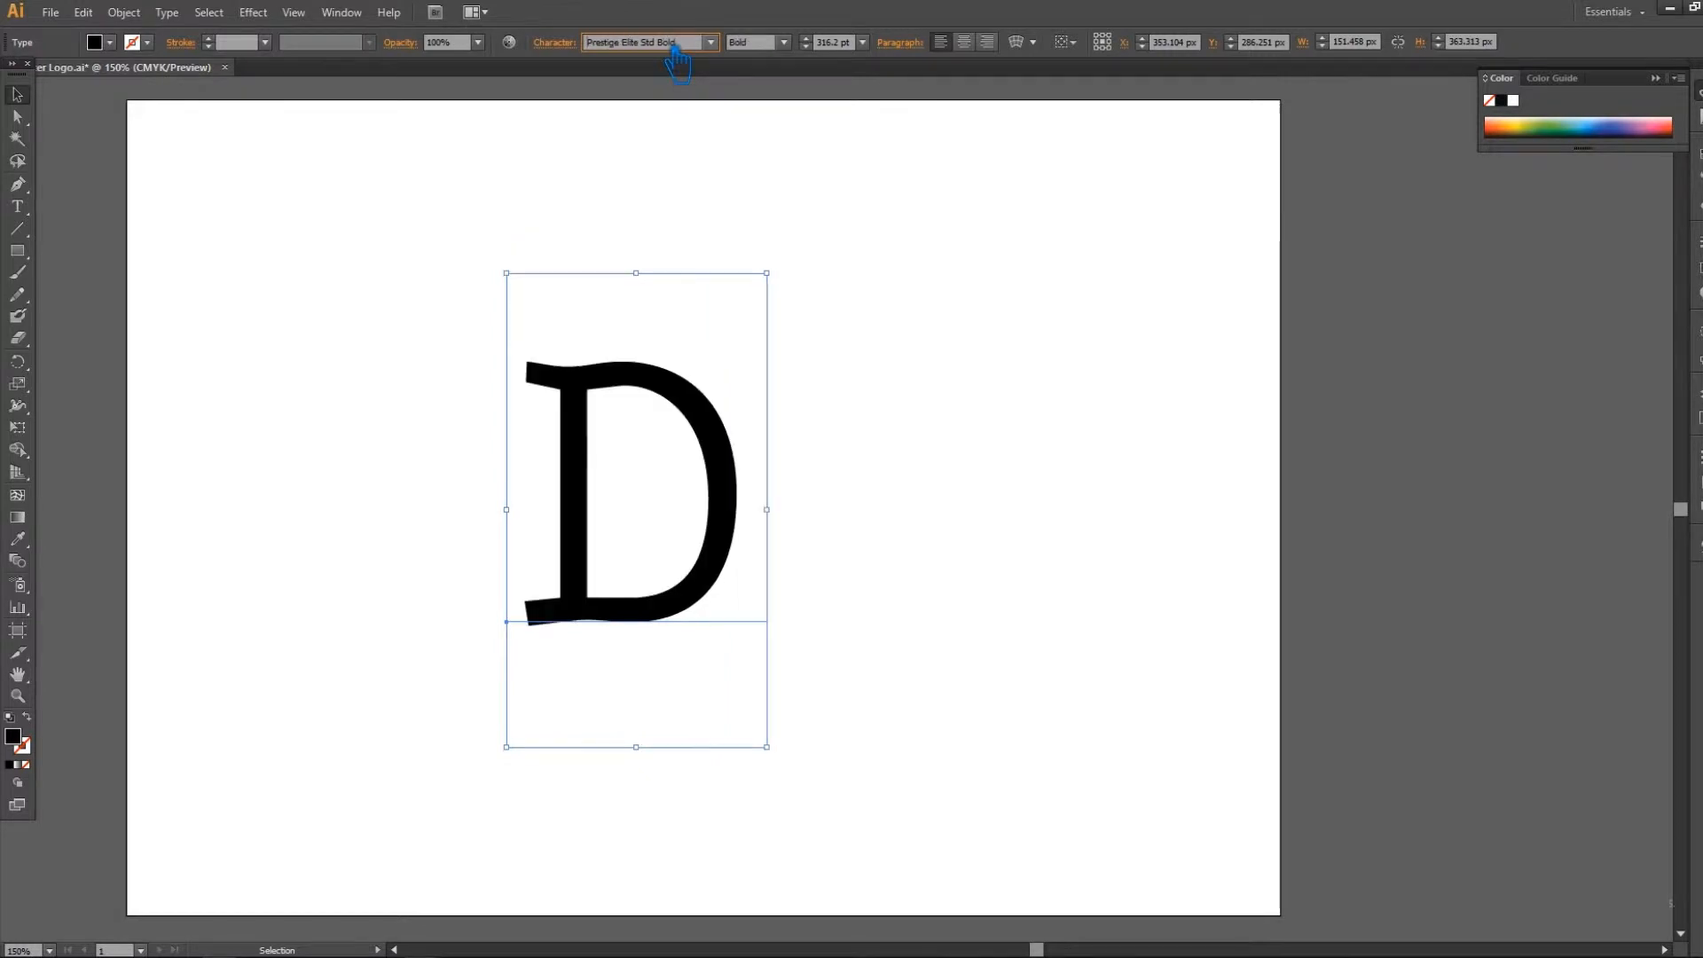
scroll(677, 57, "up", 2)
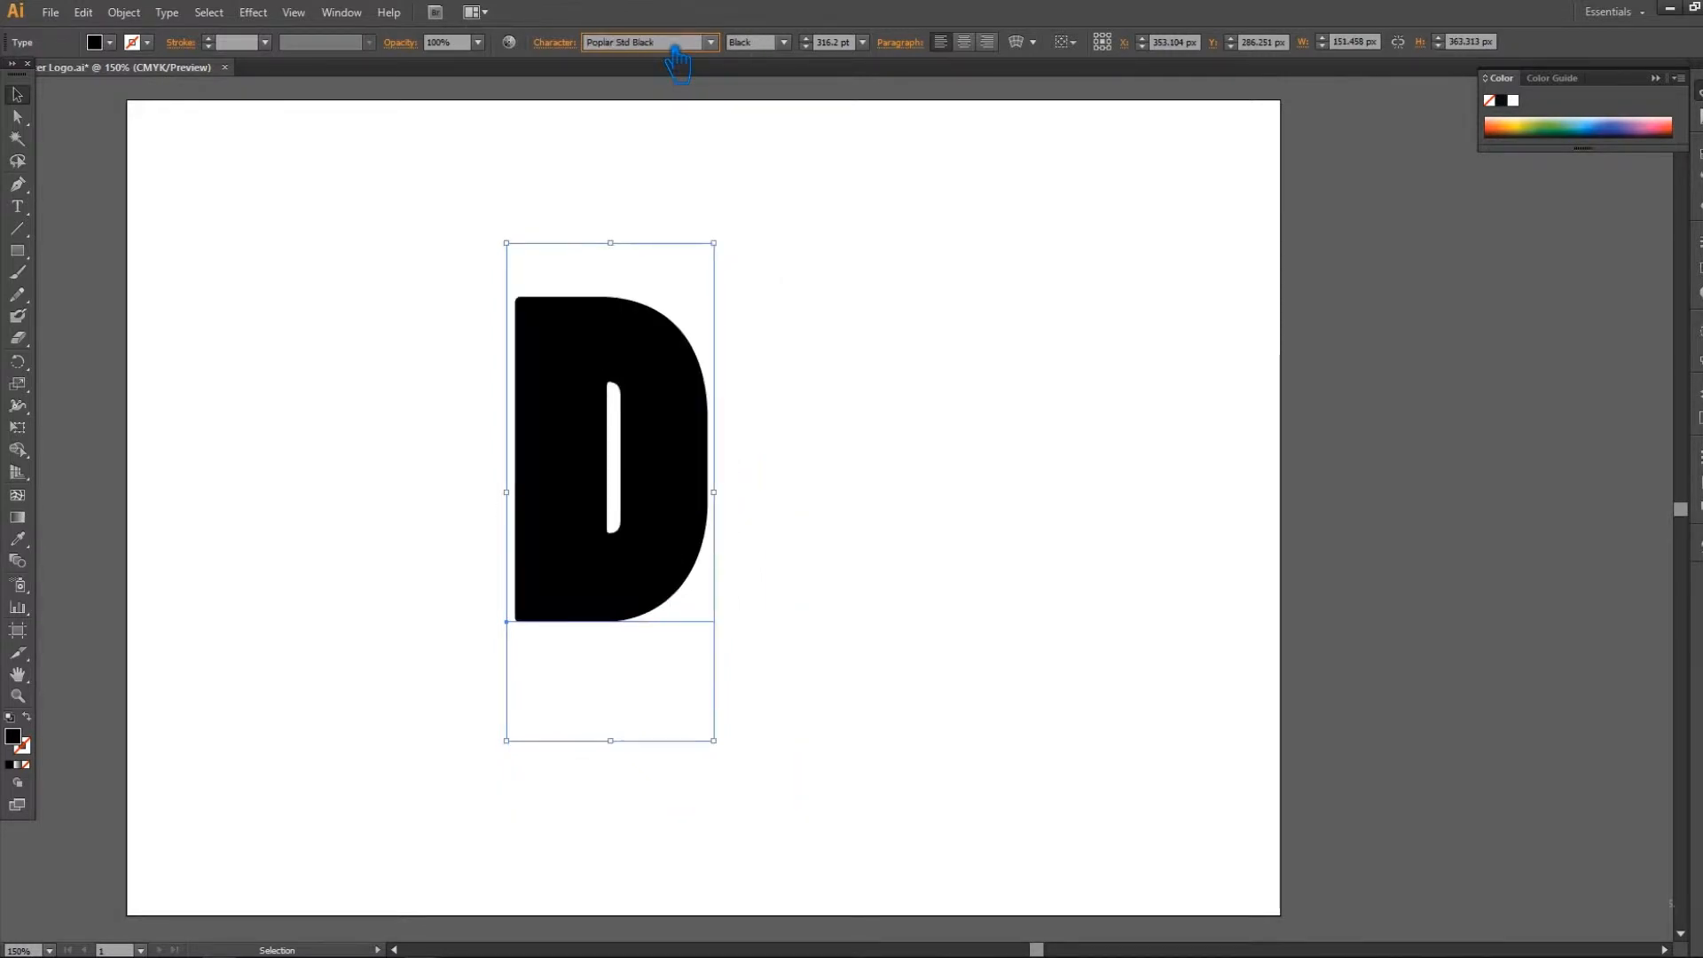
scroll(676, 57, "down", 4)
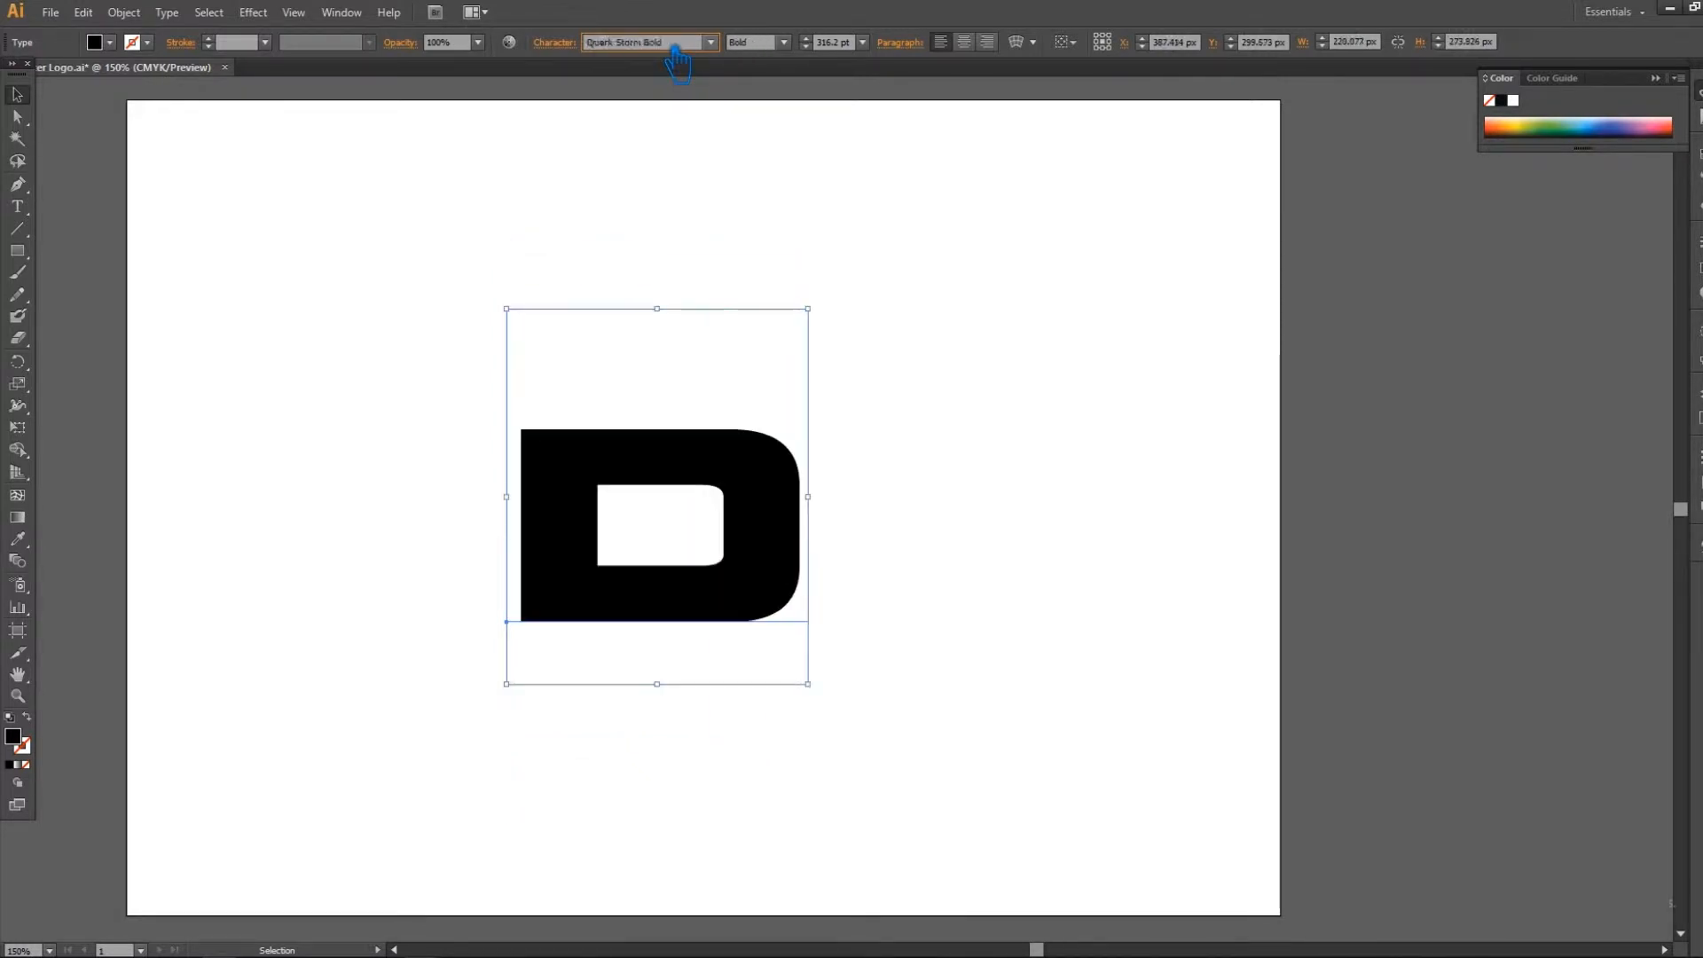
scroll(677, 58, "down", 1)
scroll(676, 57, "up", 1)
left_click(784, 43)
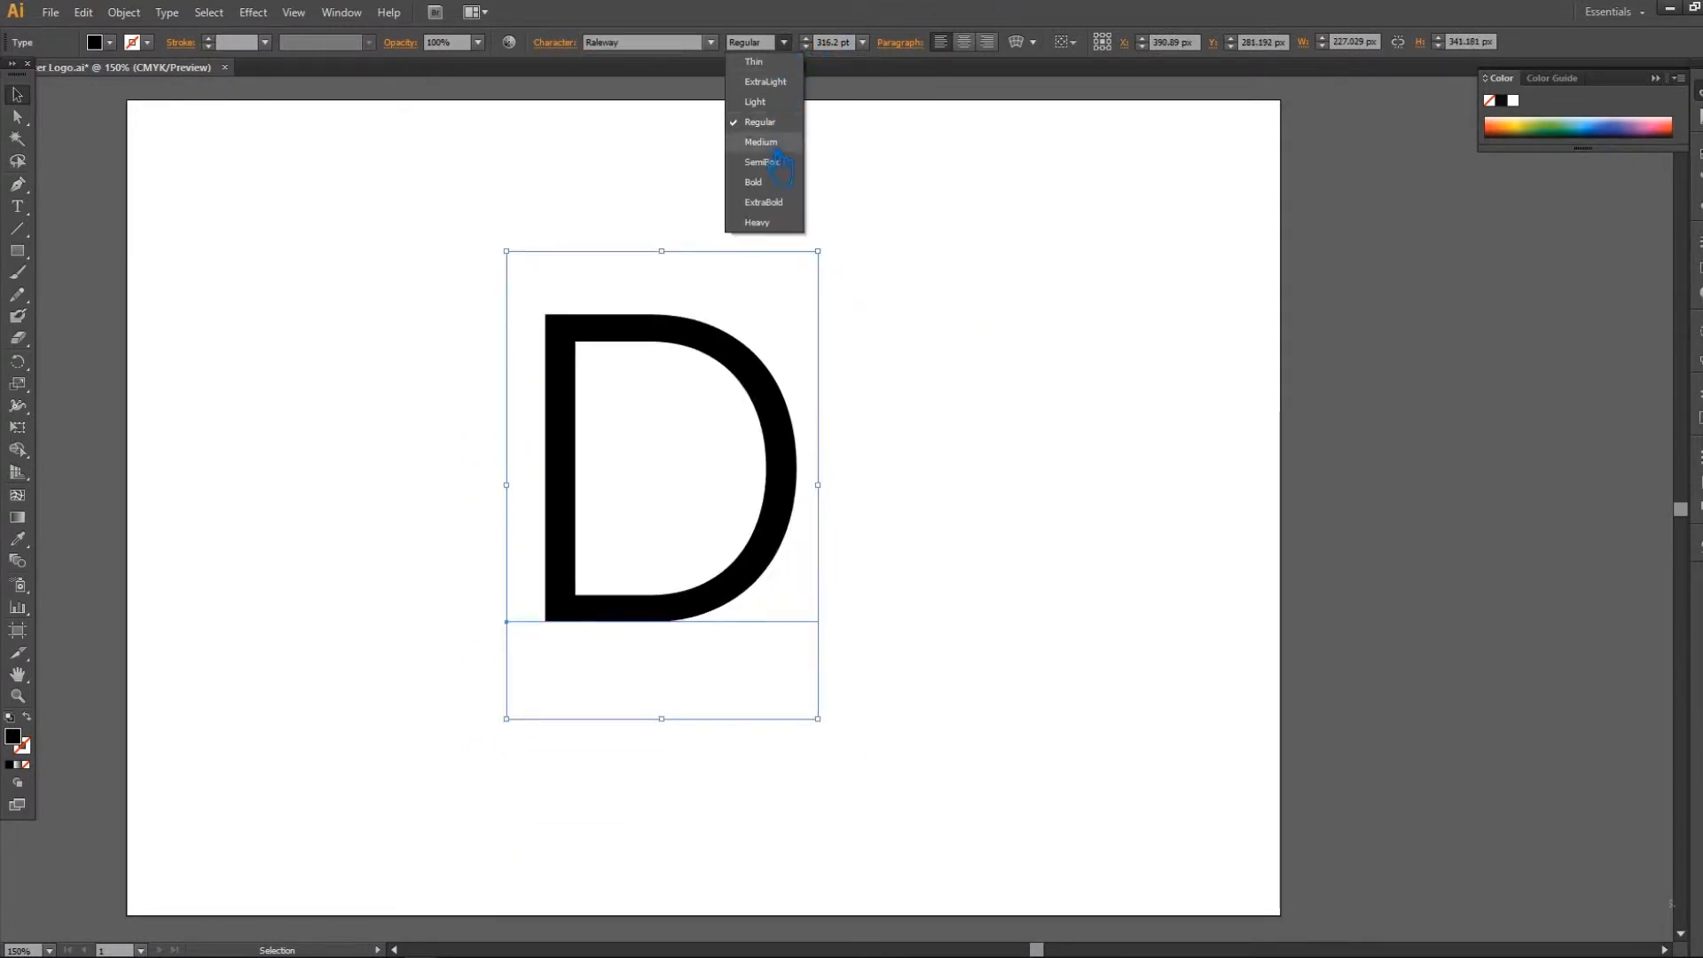
left_click(784, 228)
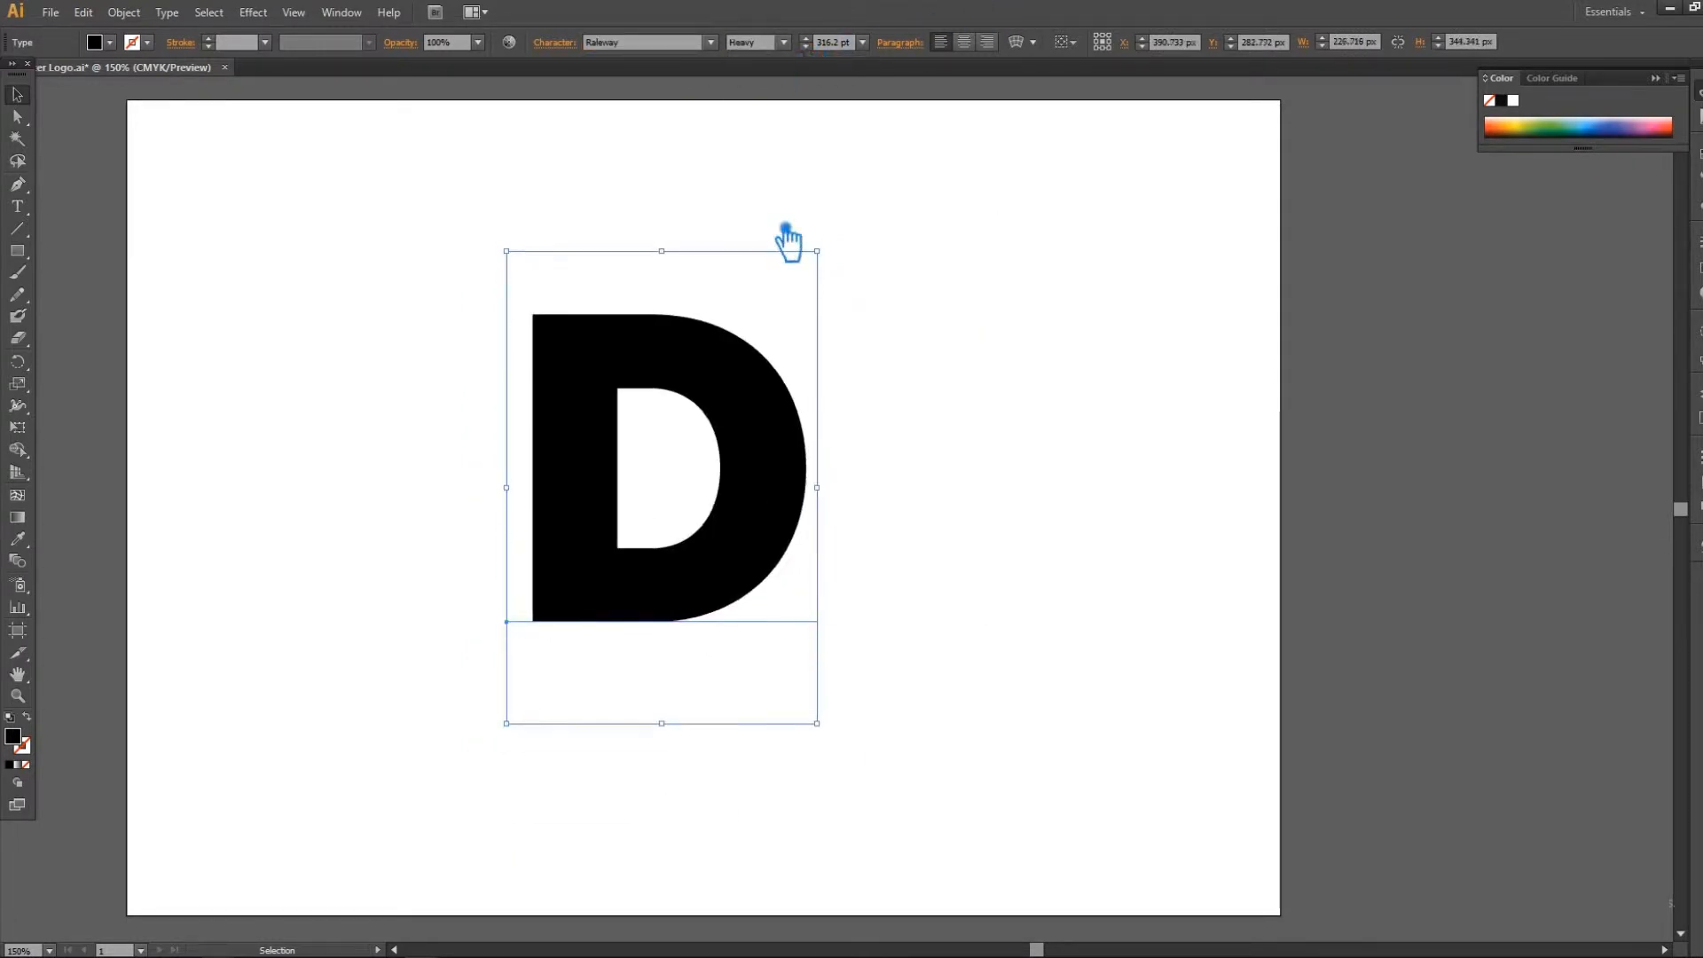
Step: Convert the letter D to outlines and move it slightly down and to the right
left_click(674, 226)
left_click(803, 372)
key("shift+ctrl+o")
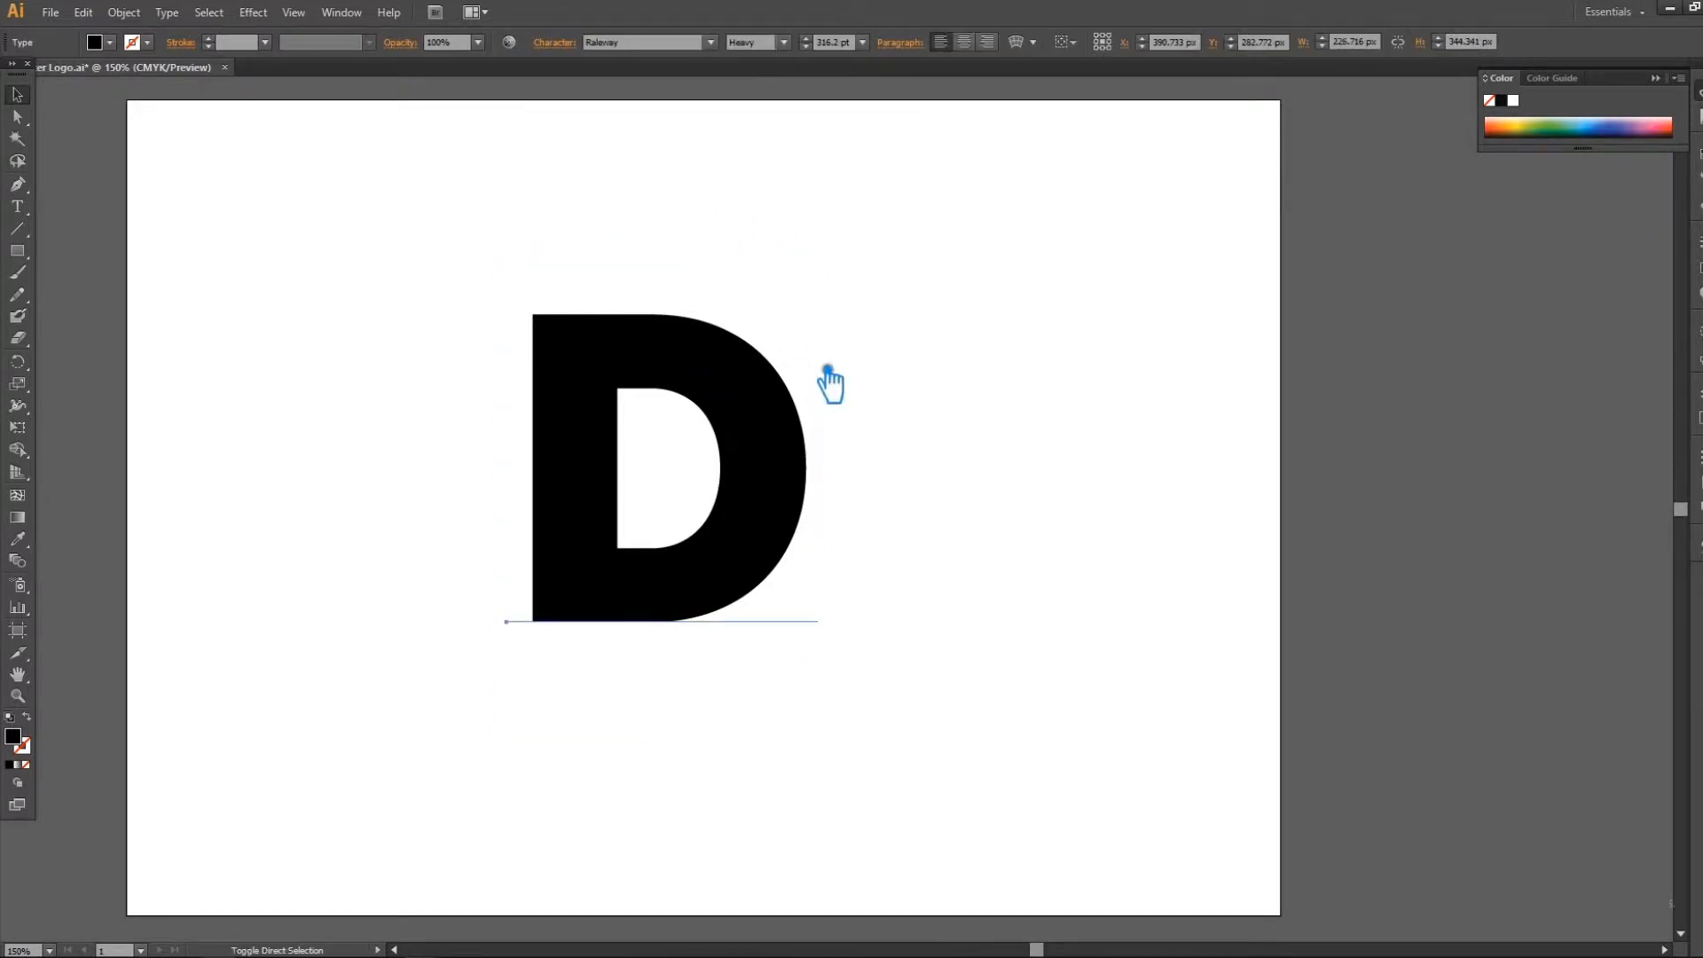
left_click_drag(807, 473, 814, 490)
left_click(976, 521)
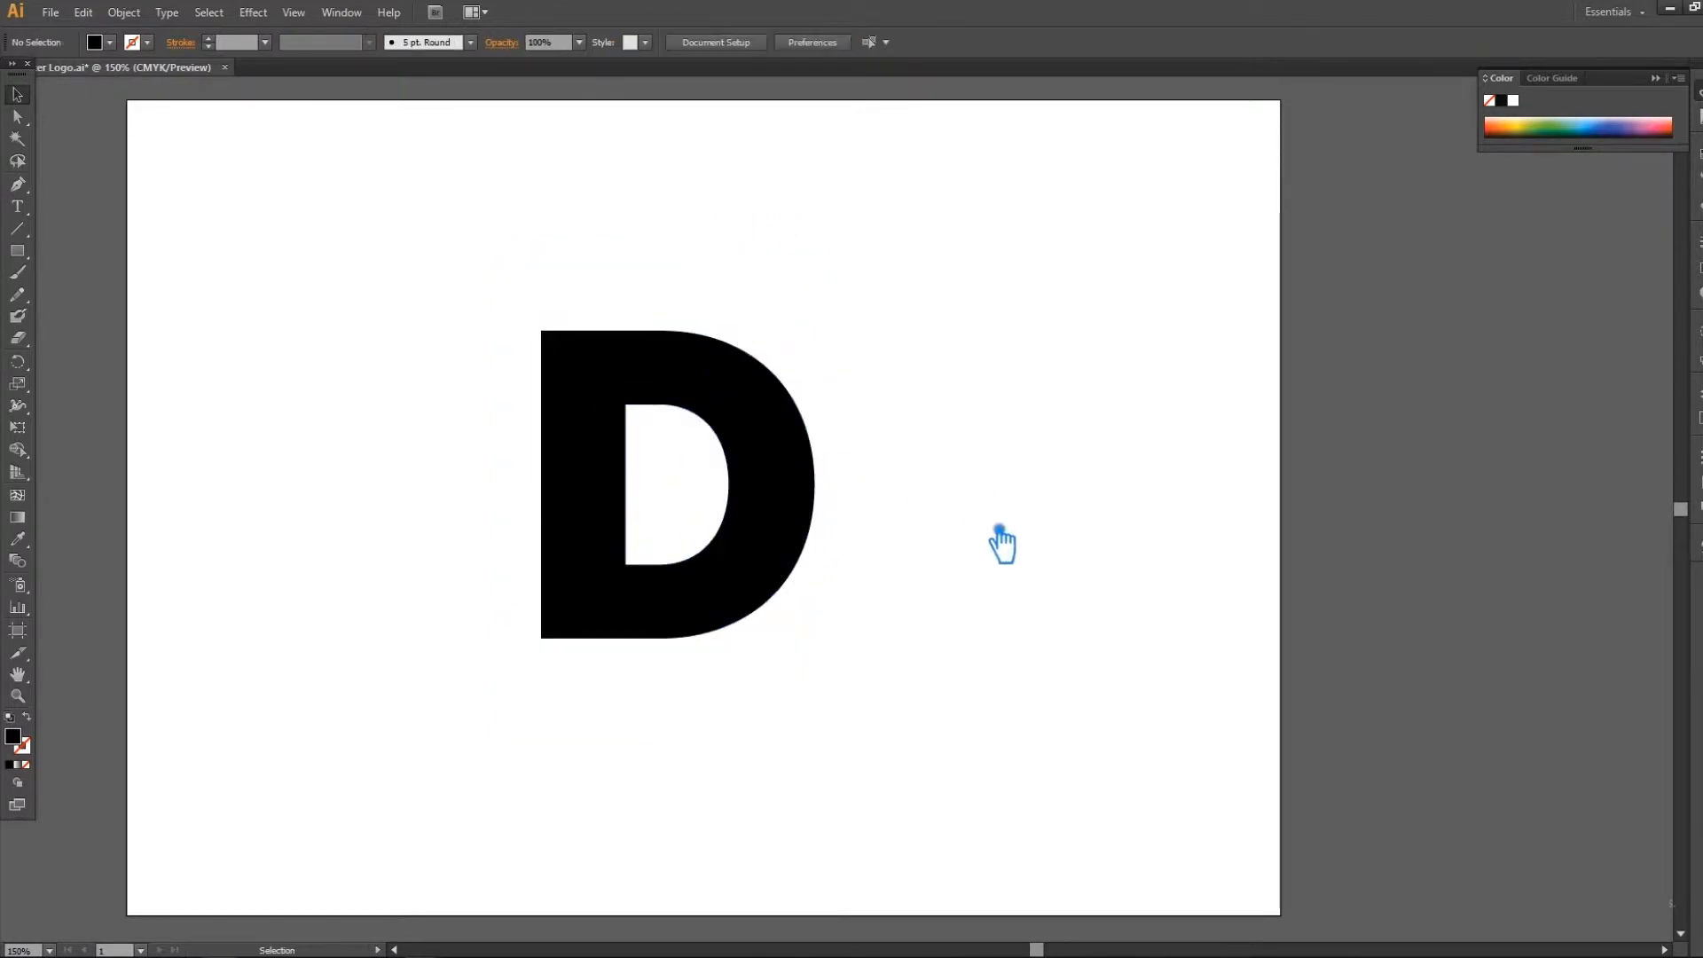
Step: Draw a flat black ellipse about 225 px wide and 63 px high just left of the letter D
left_click(789, 479)
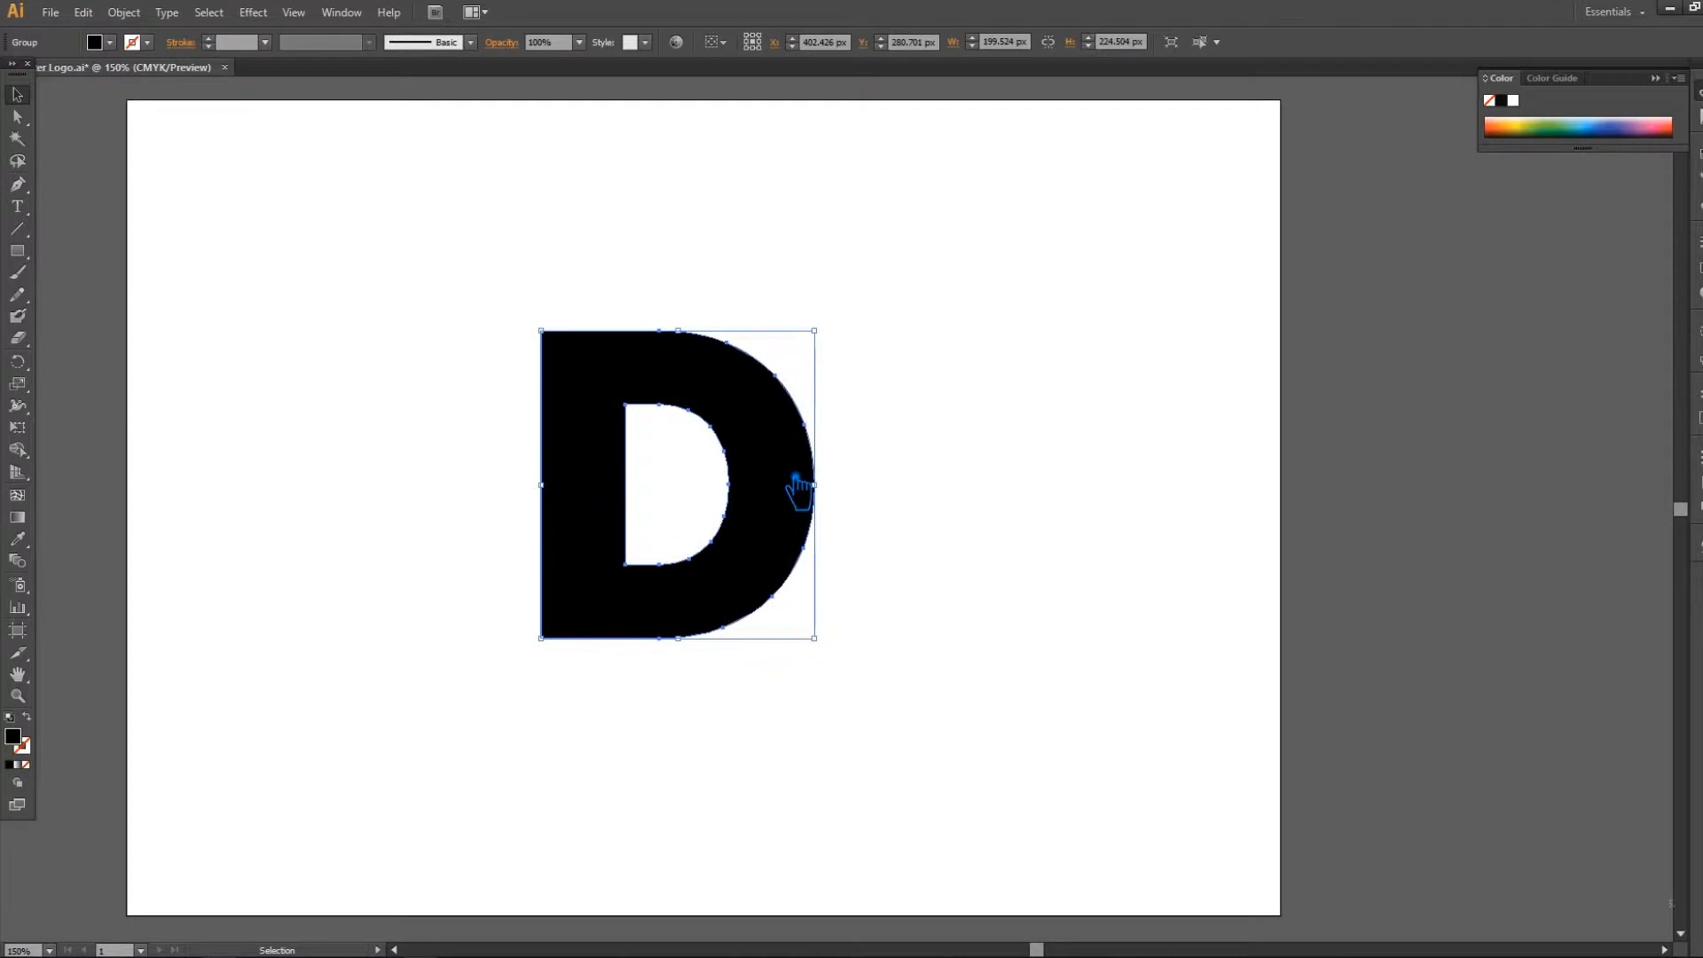
left_click(296, 342)
left_click_drag(20, 250, 94, 294)
mouse_move(216, 430)
left_mouse_down()
mouse_move(396, 502)
mouse_move(542, 525)
left_mouse_up()
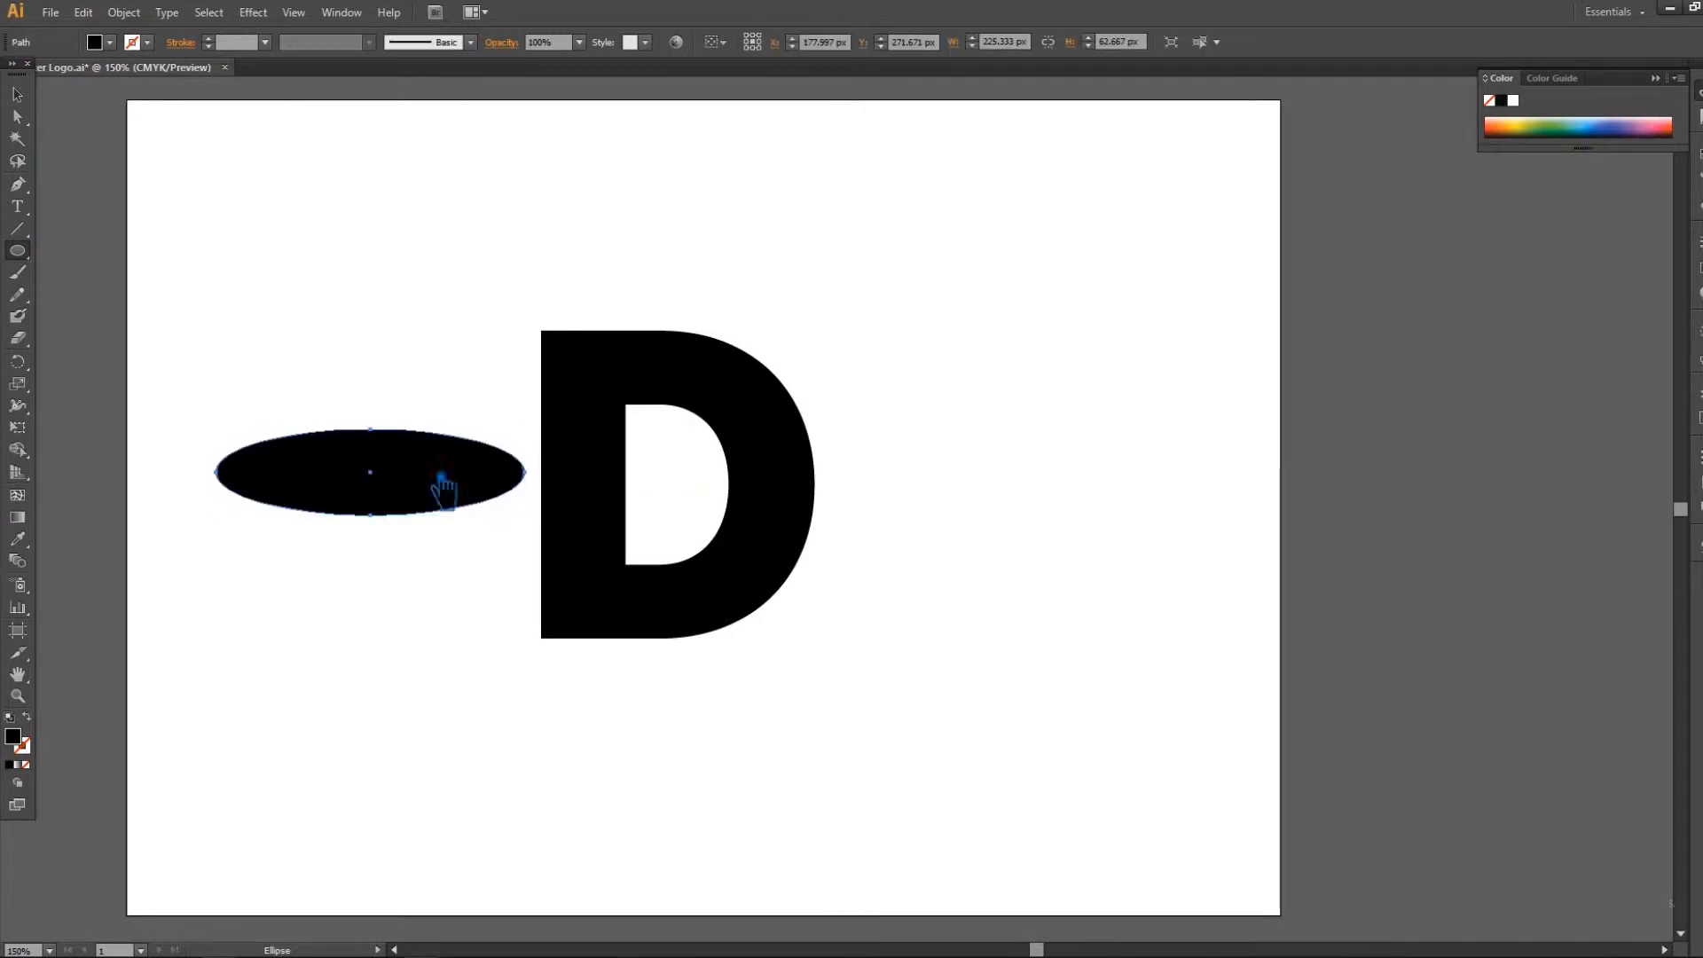
left_click(26, 94)
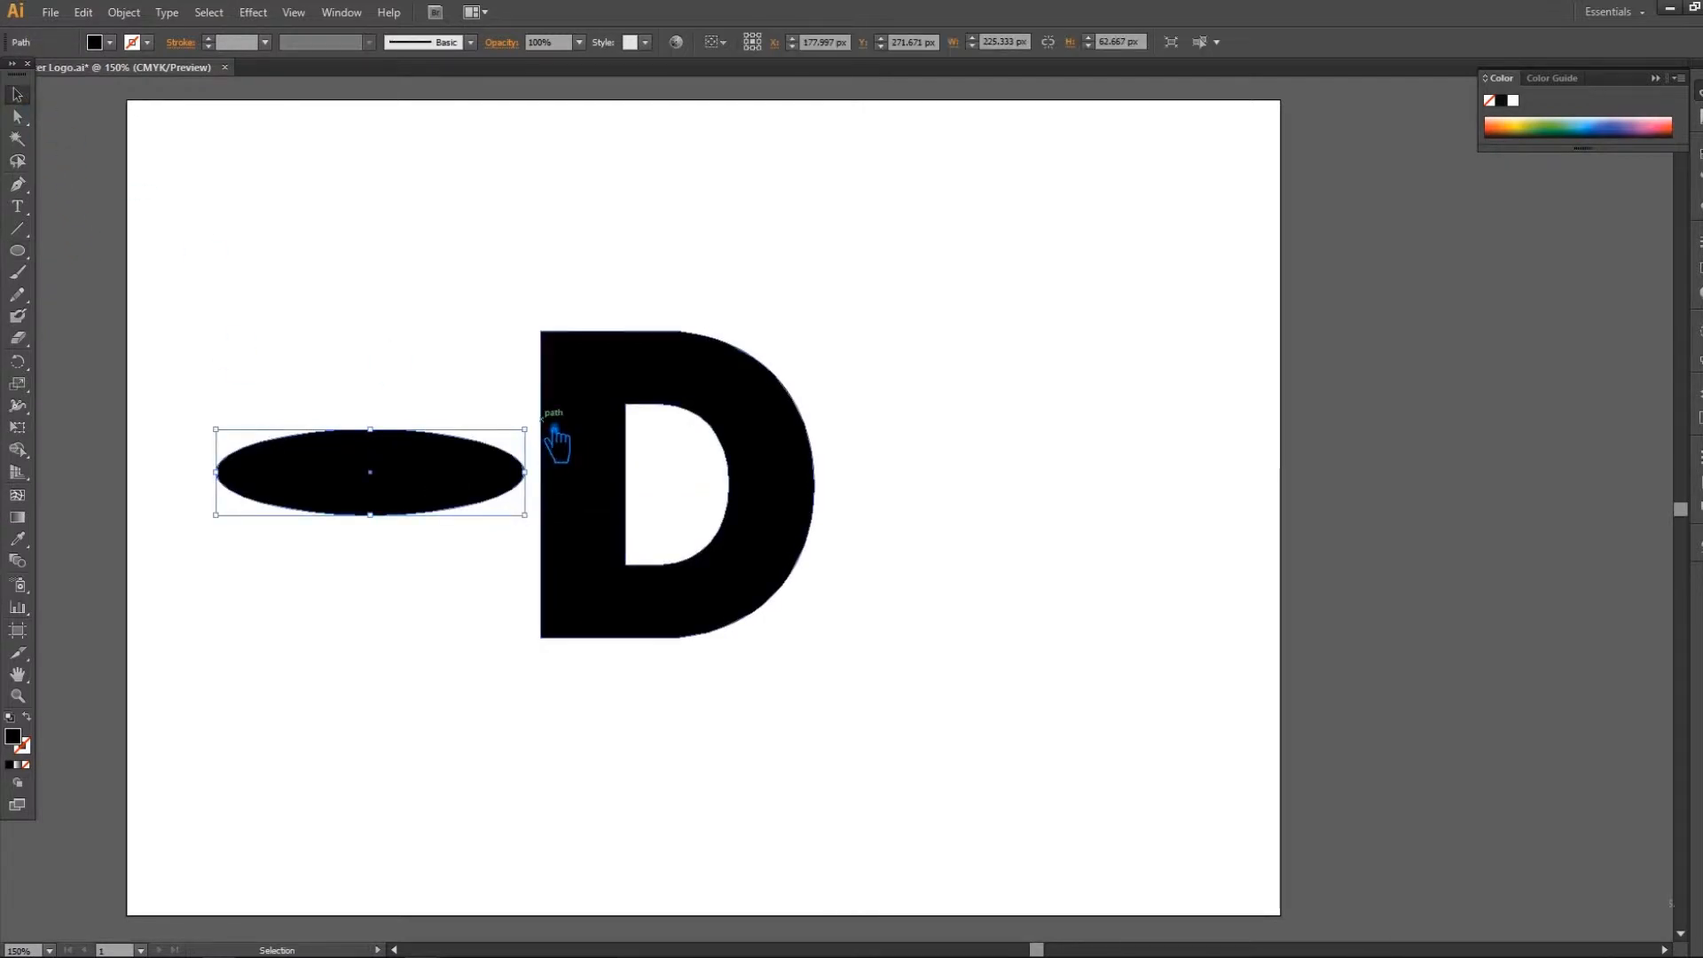
Step: Tilt the ellipse so it rises to the right, enlarge it to about 427 × 228 px overall, and place it across the D
left_click_drag(538, 432, 798, 186)
left_click_drag(419, 376, 454, 410)
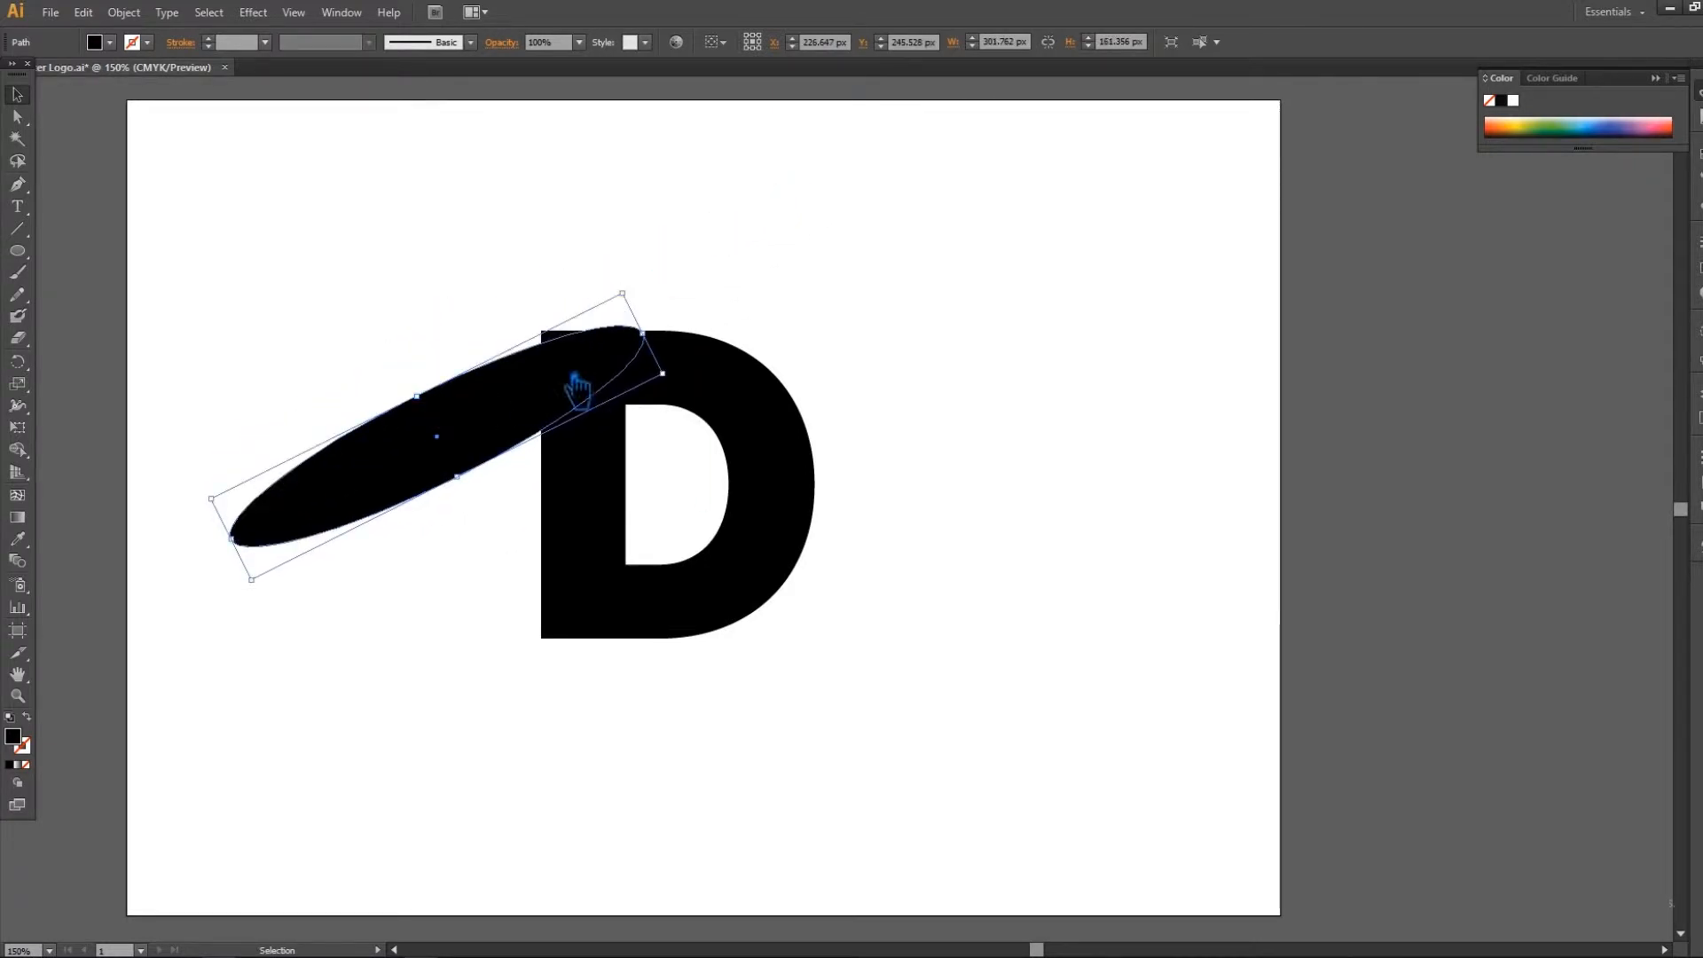
left_click_drag(639, 302, 1102, 266)
key("ctrl+z")
left_click_drag(647, 289, 925, 172)
left_click_drag(457, 455, 715, 494)
left_click_drag(838, 390, 947, 312)
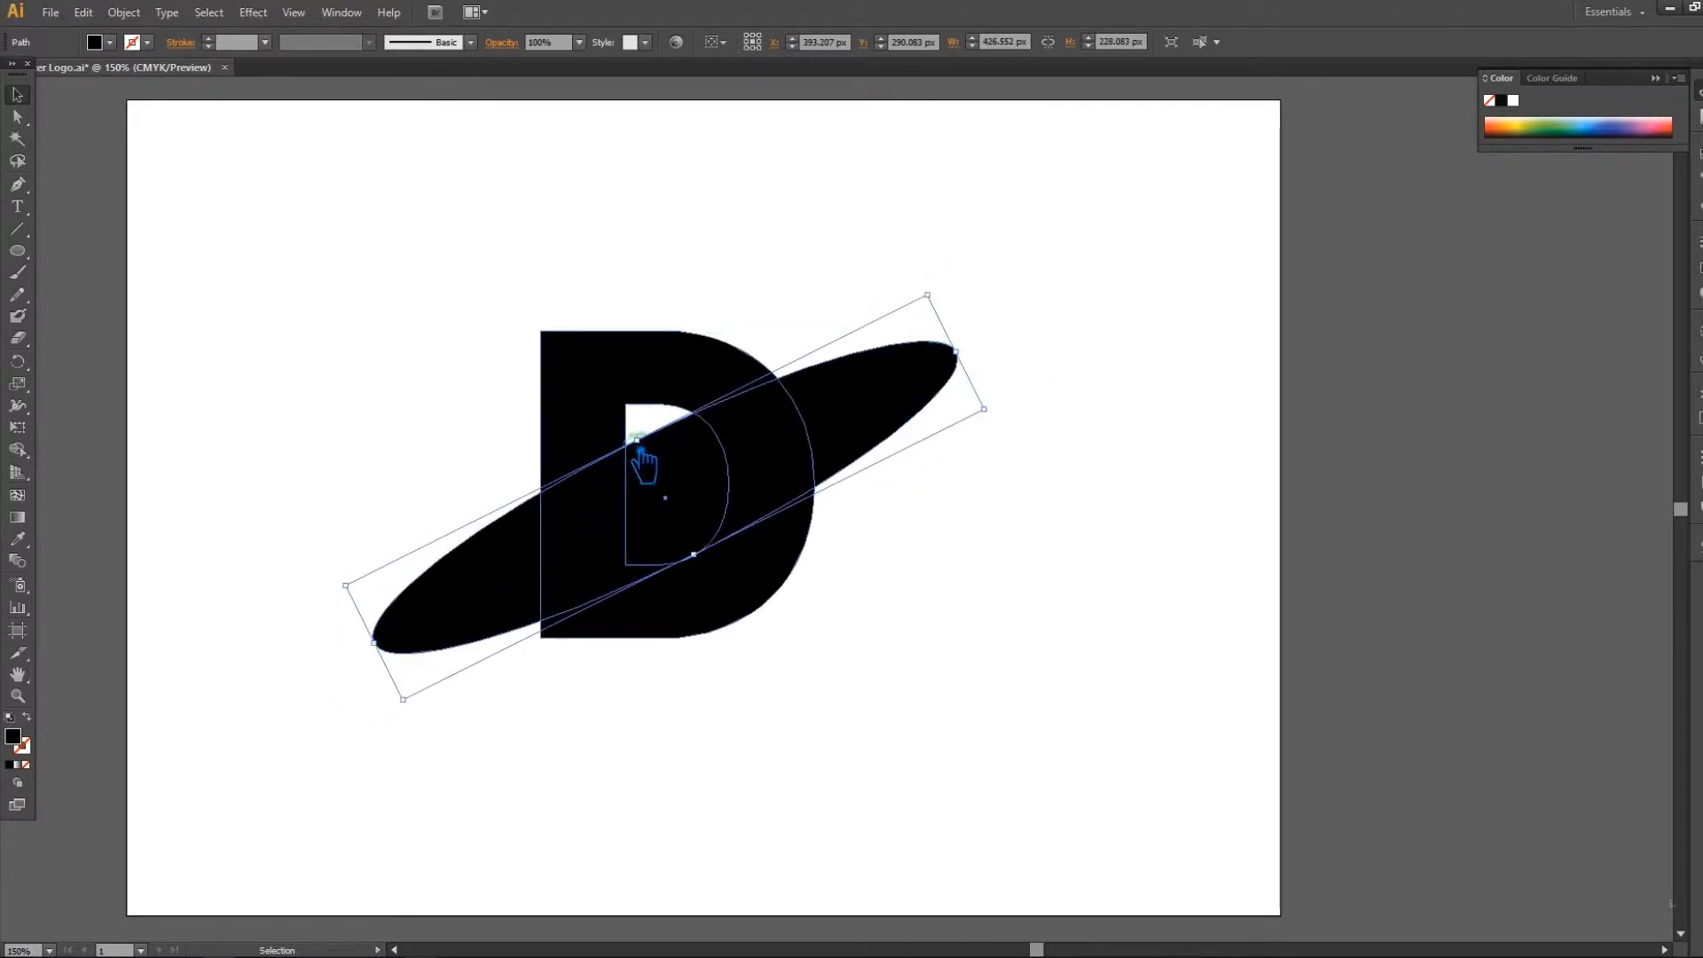
Step: Shift the tilted ellipse up to about Y 270 px so it crosses the middle of the D
key("Up")
key("Up")
key("Up")
key("Up")
key("Up")
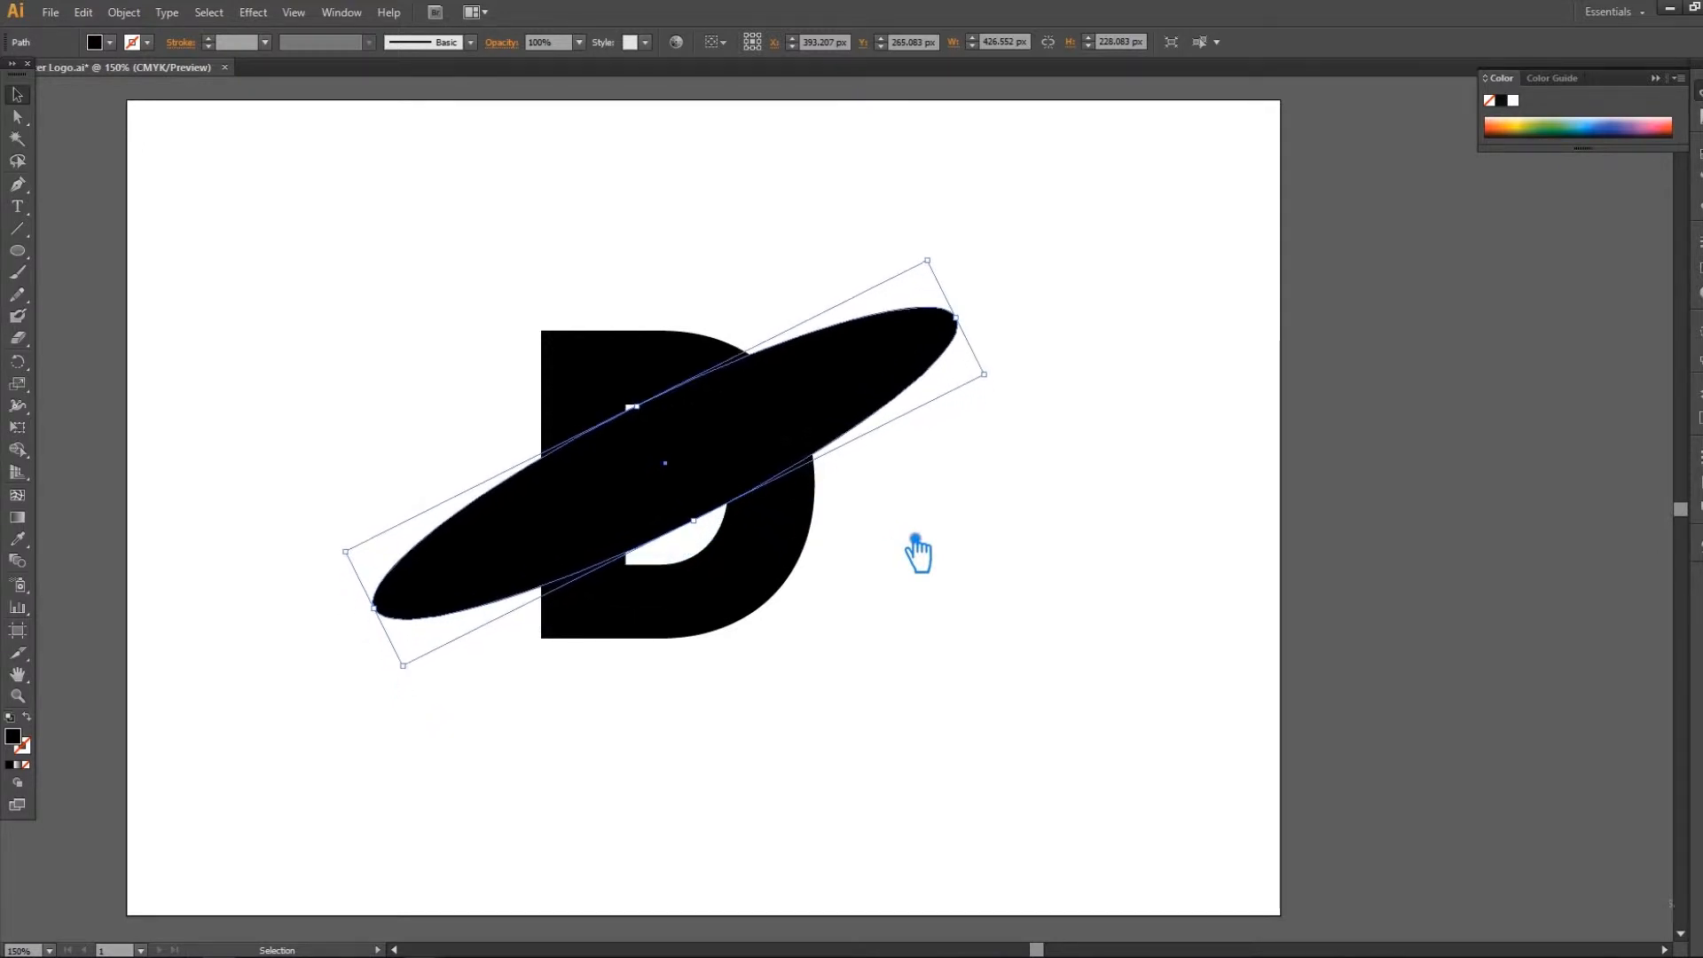
left_click_drag(772, 482, 772, 486)
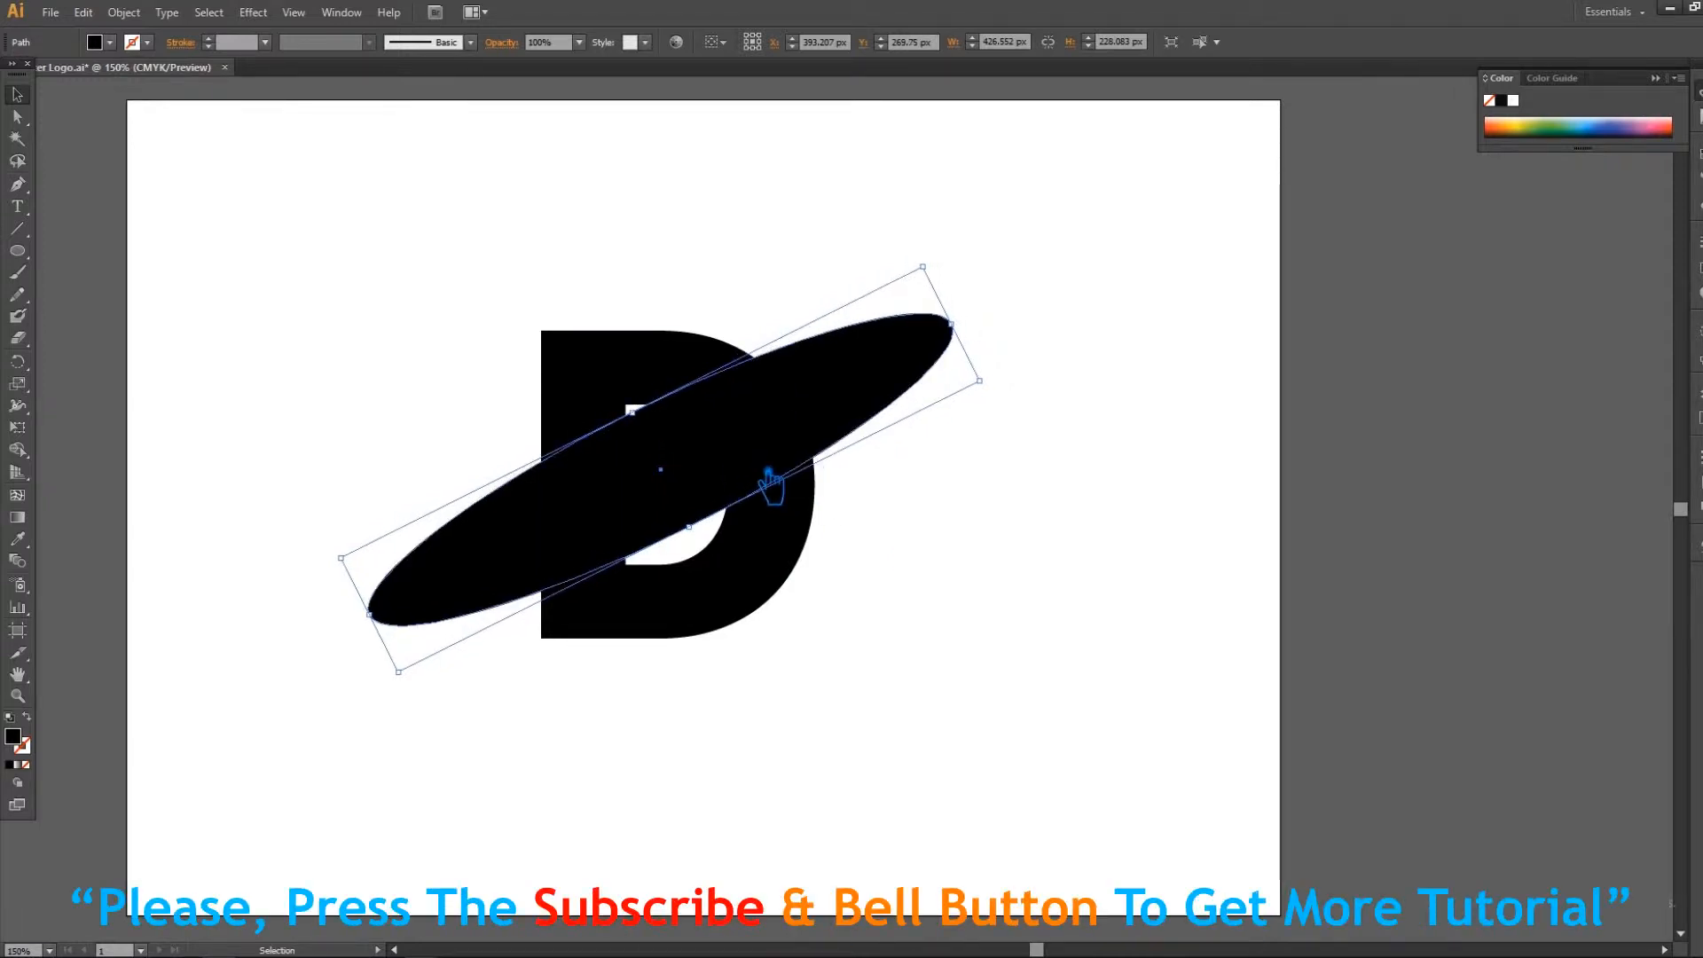
Step: Place a copy of the tilted ellipse over the original and scale it down to about 390 × 206 px
key("a")
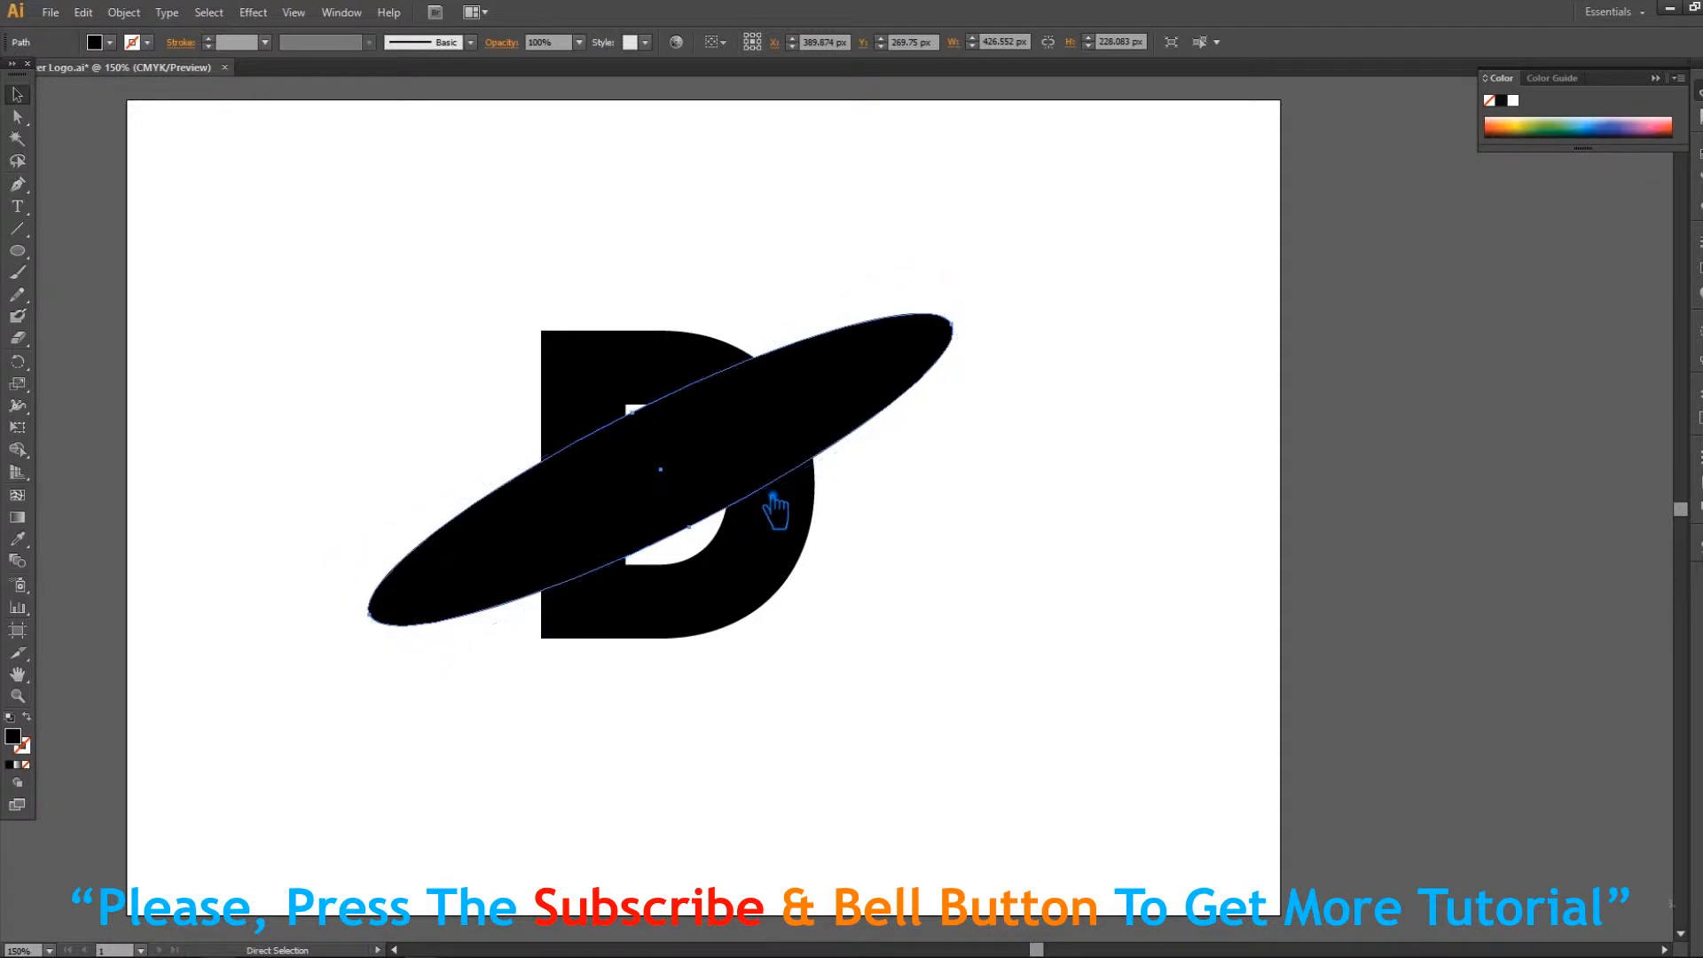
key("v")
left_click_drag(656, 433, 669, 452)
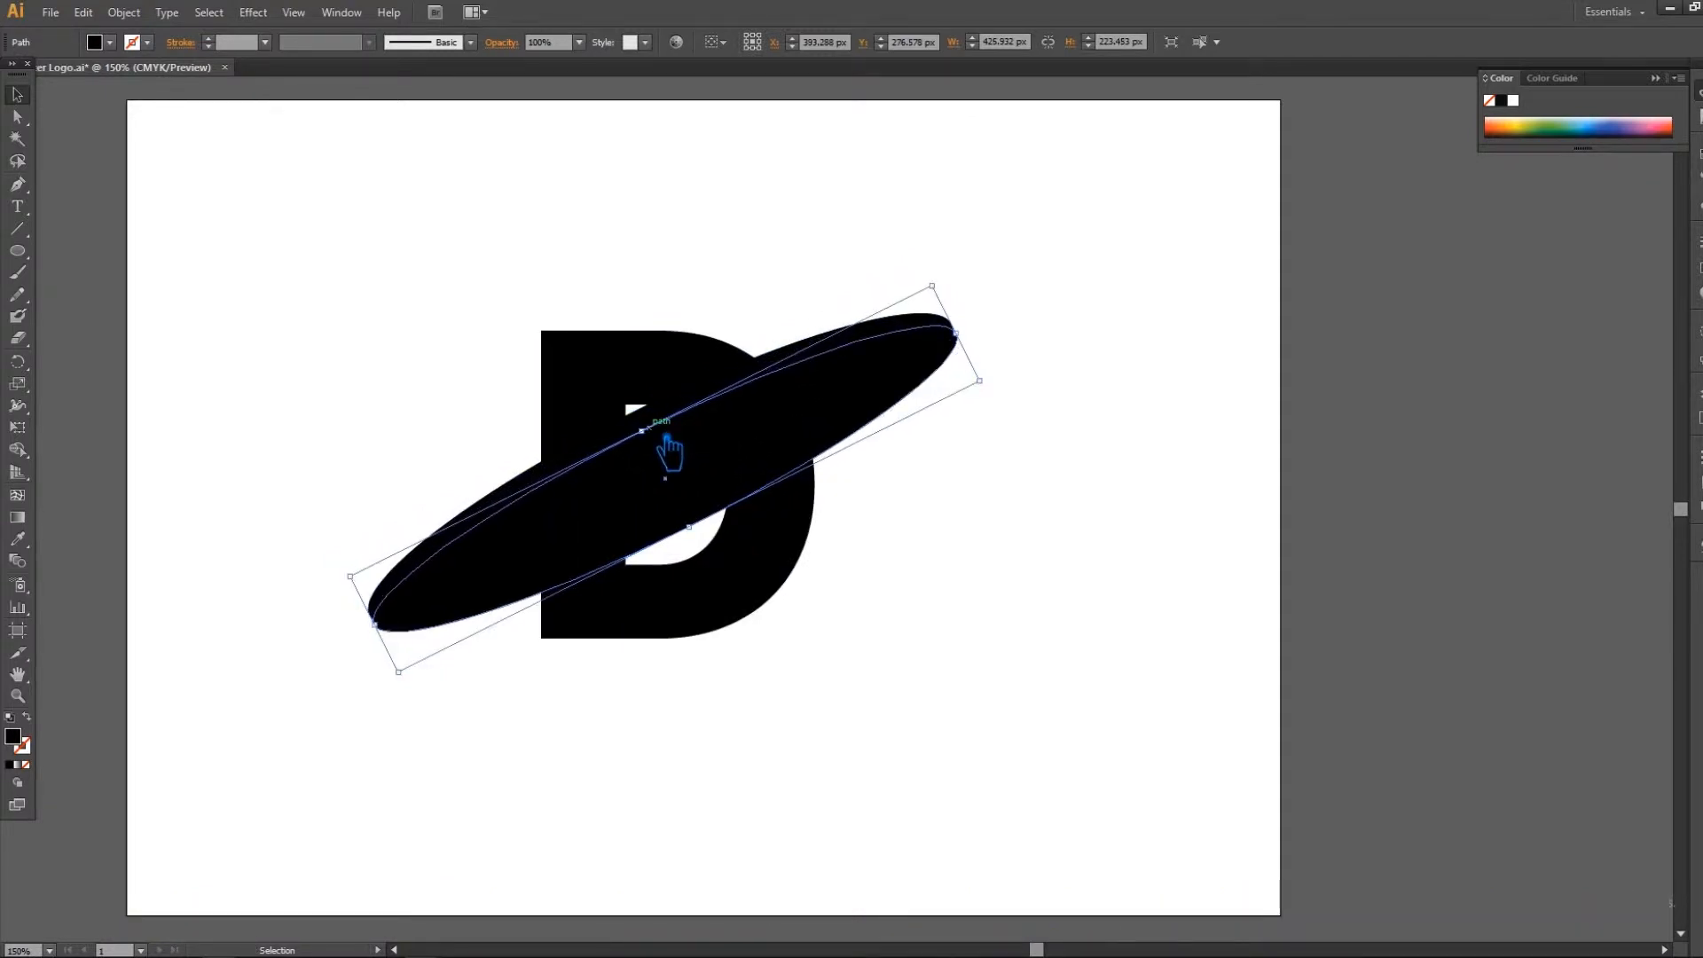
left_click_drag(714, 541, 701, 533)
left_click_drag(949, 292, 929, 341)
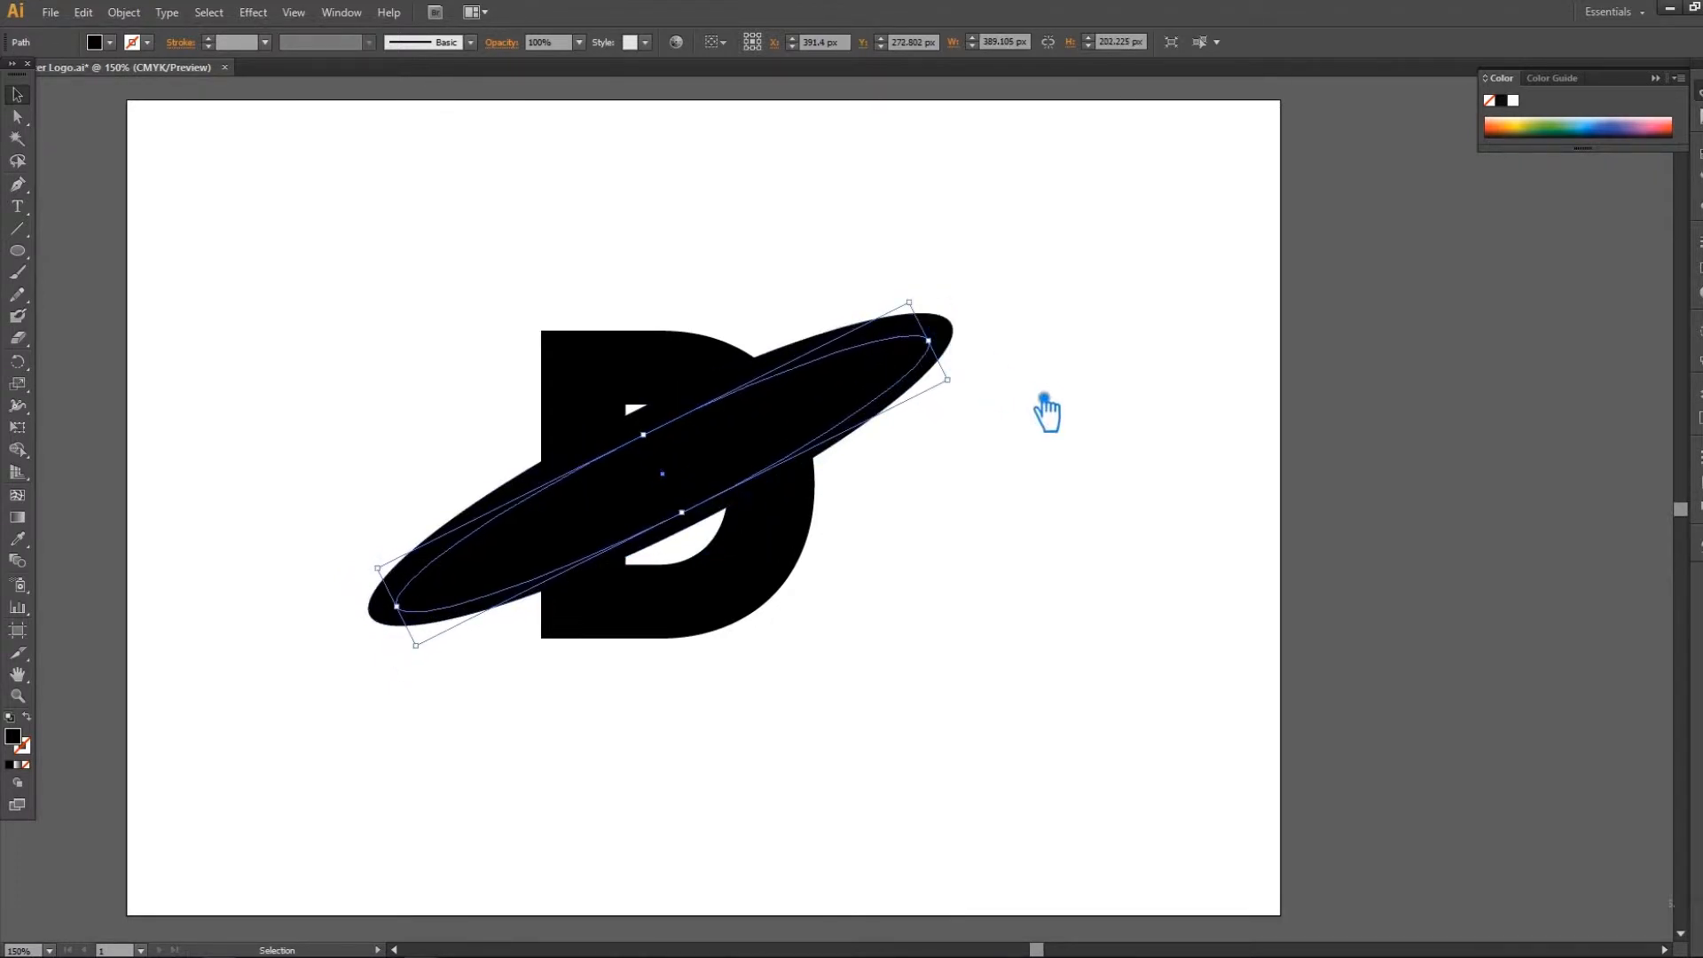
left_click(954, 336)
left_click(768, 450)
left_click_drag(761, 475, 715, 527)
left_click_drag(652, 439, 661, 446)
left_click(1089, 452)
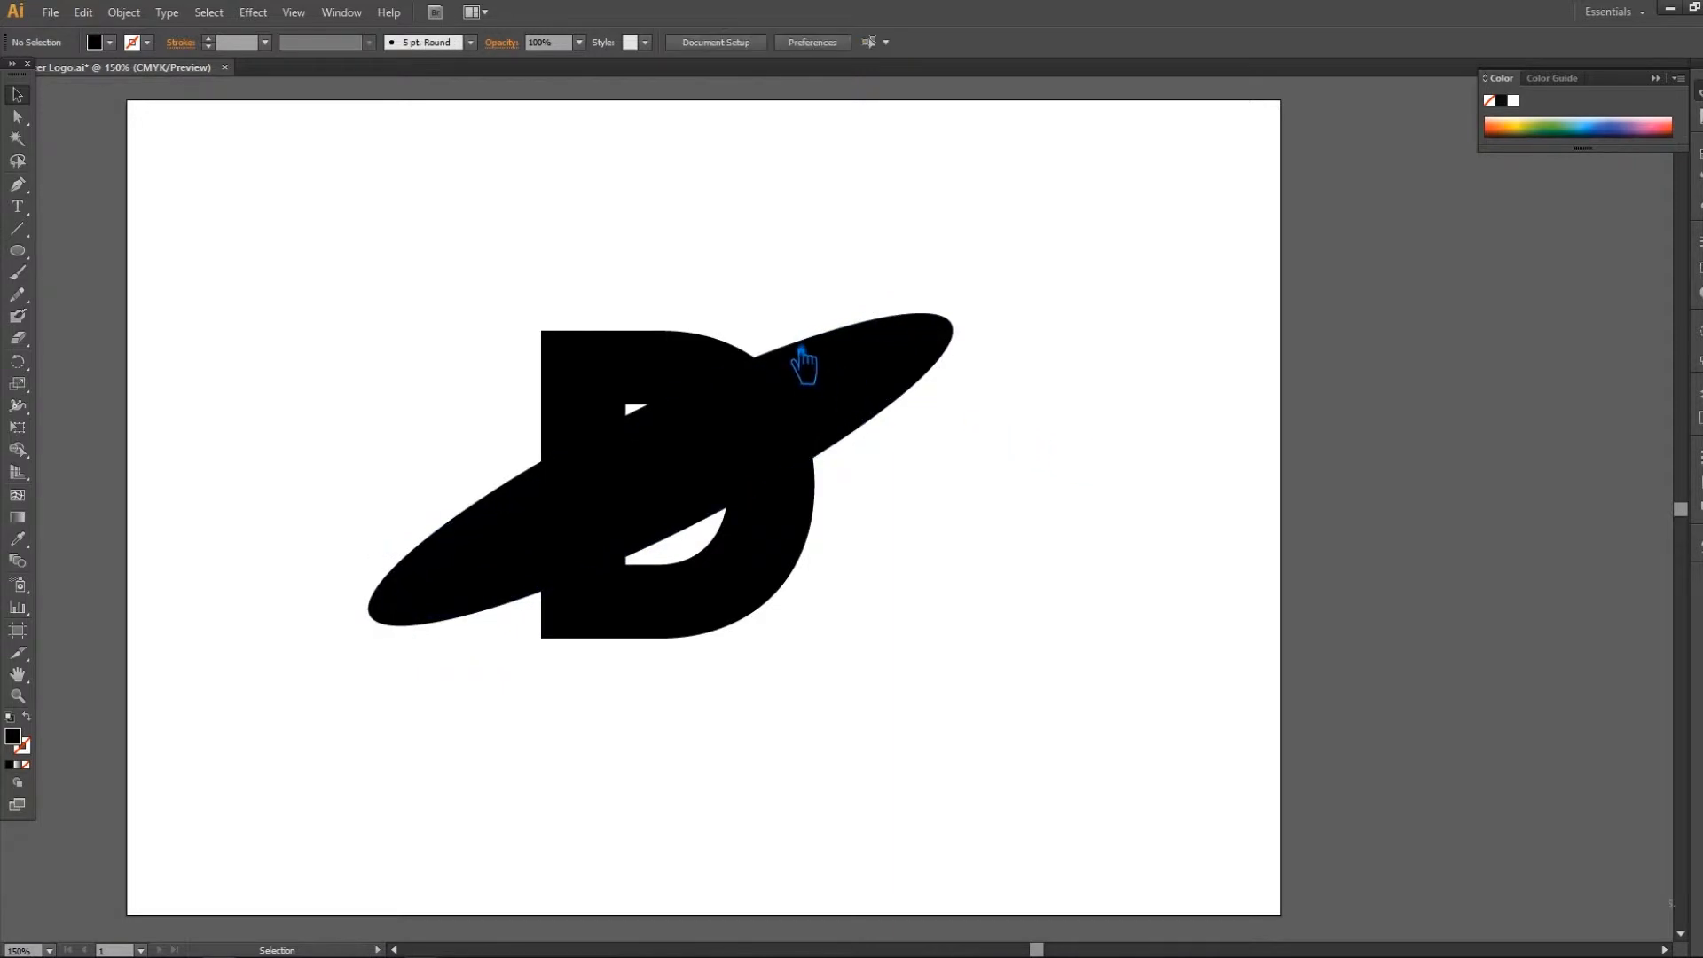
Step: Nudge the smaller ellipse up to about Y 263 px, close to the larger ellipse's upper edge
left_click(810, 384)
key("Up")
key("Up")
key("Up")
key("Up")
key("Up")
key("Up")
key("Up")
key("Up")
key("Up")
key("Up")
key("Up")
key("Up")
key("Up")
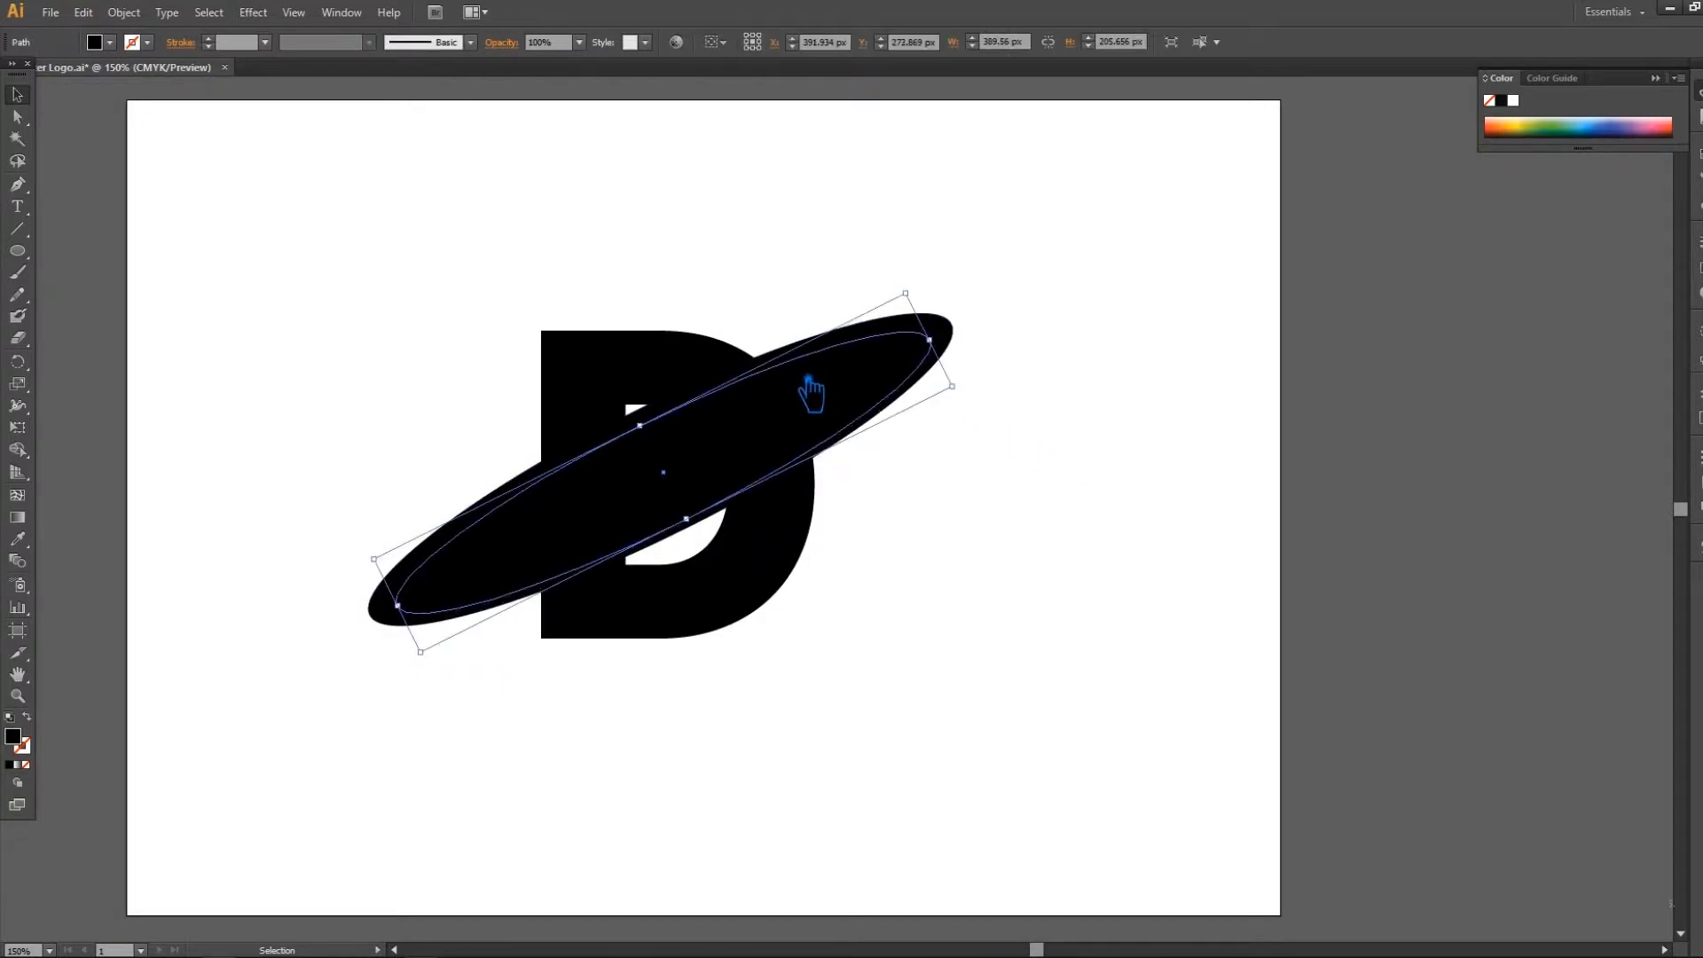
key("Up")
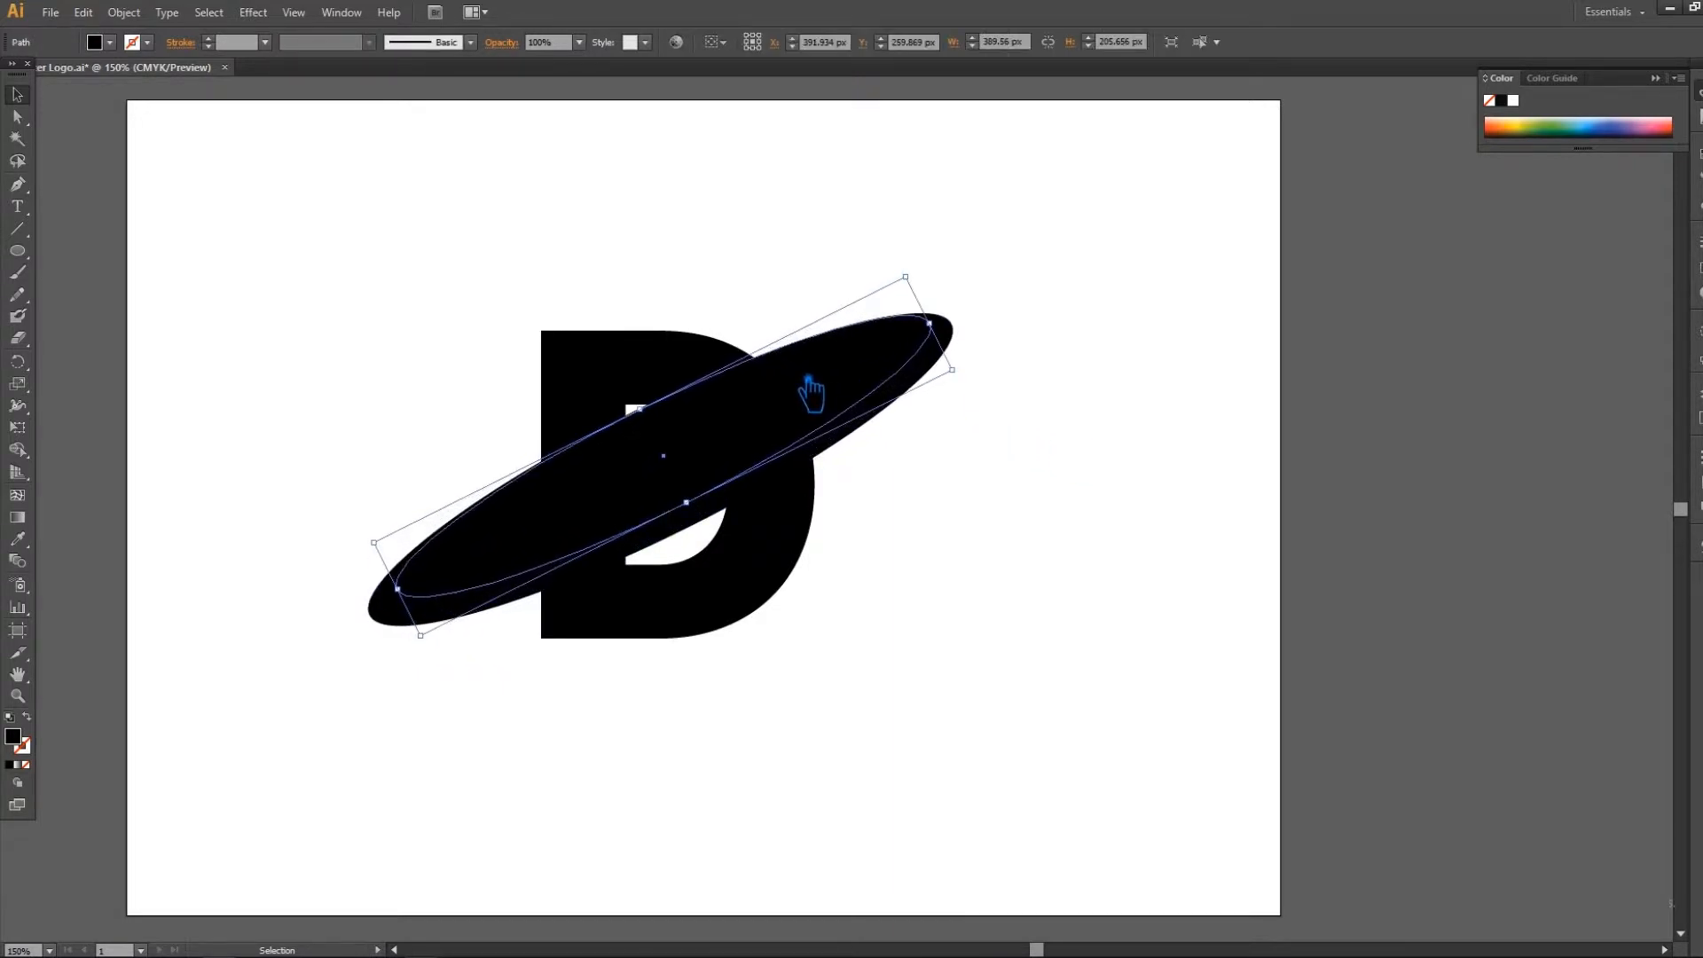
key("Down")
key("Down")
key("Down")
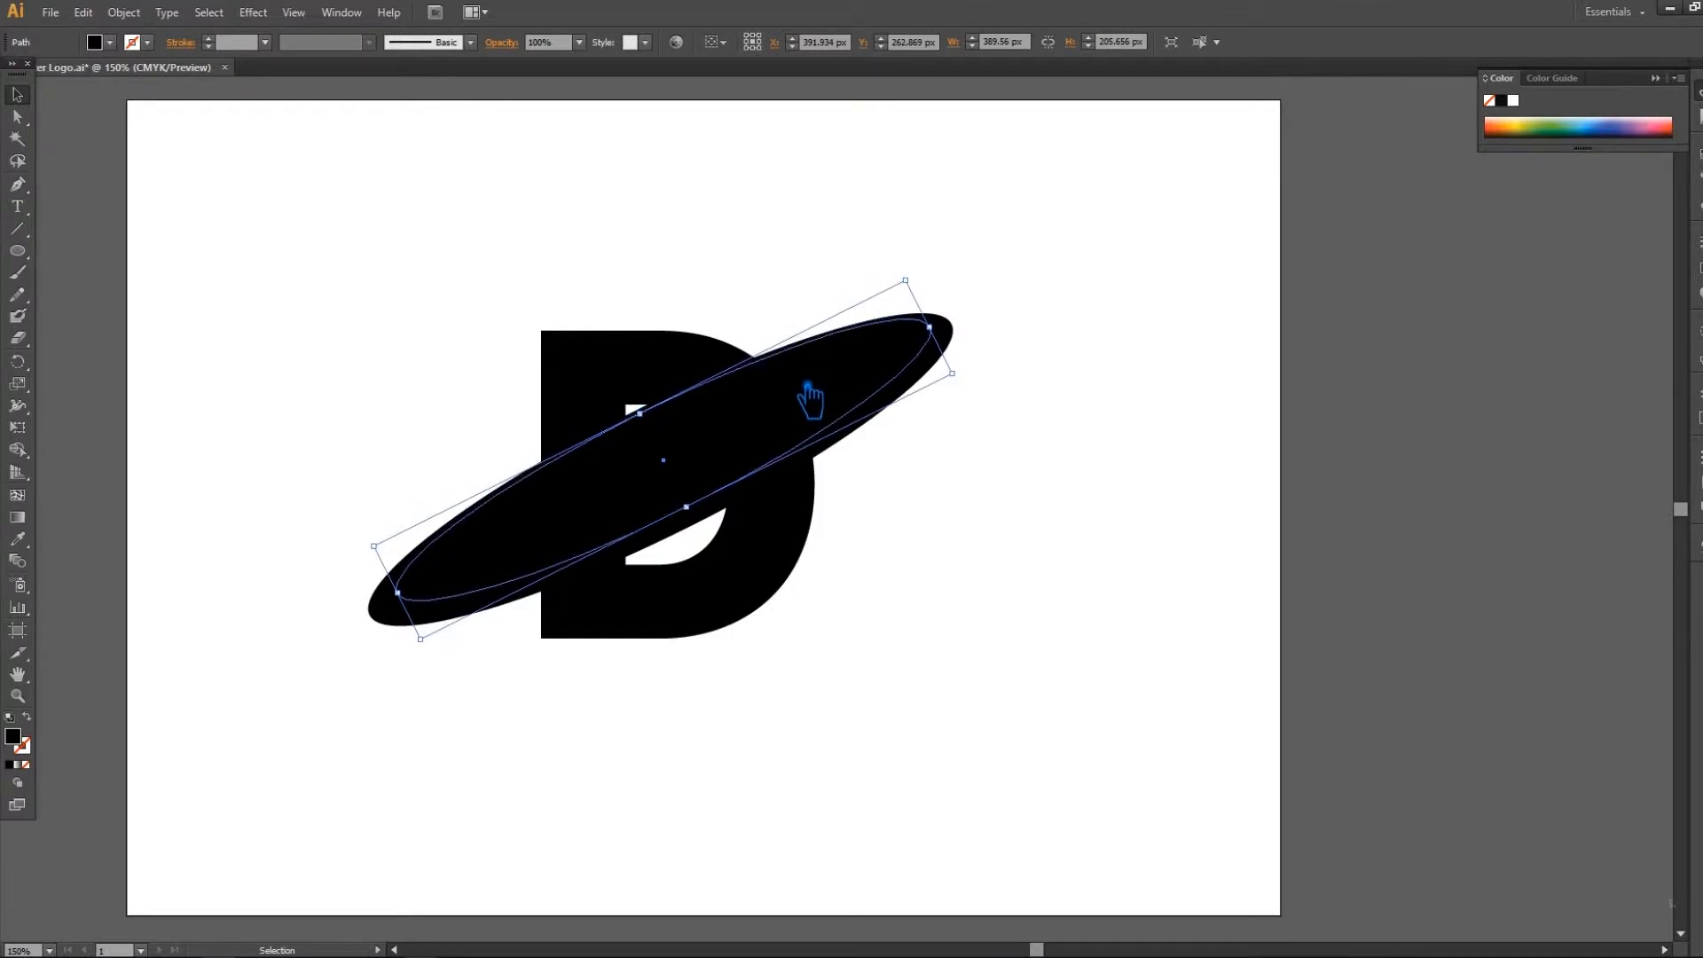
Step: Shrink the inner ellipse at both ends and its lower side, leaving a ring that is thin above and thicker below
left_click_drag(941, 335, 938, 346)
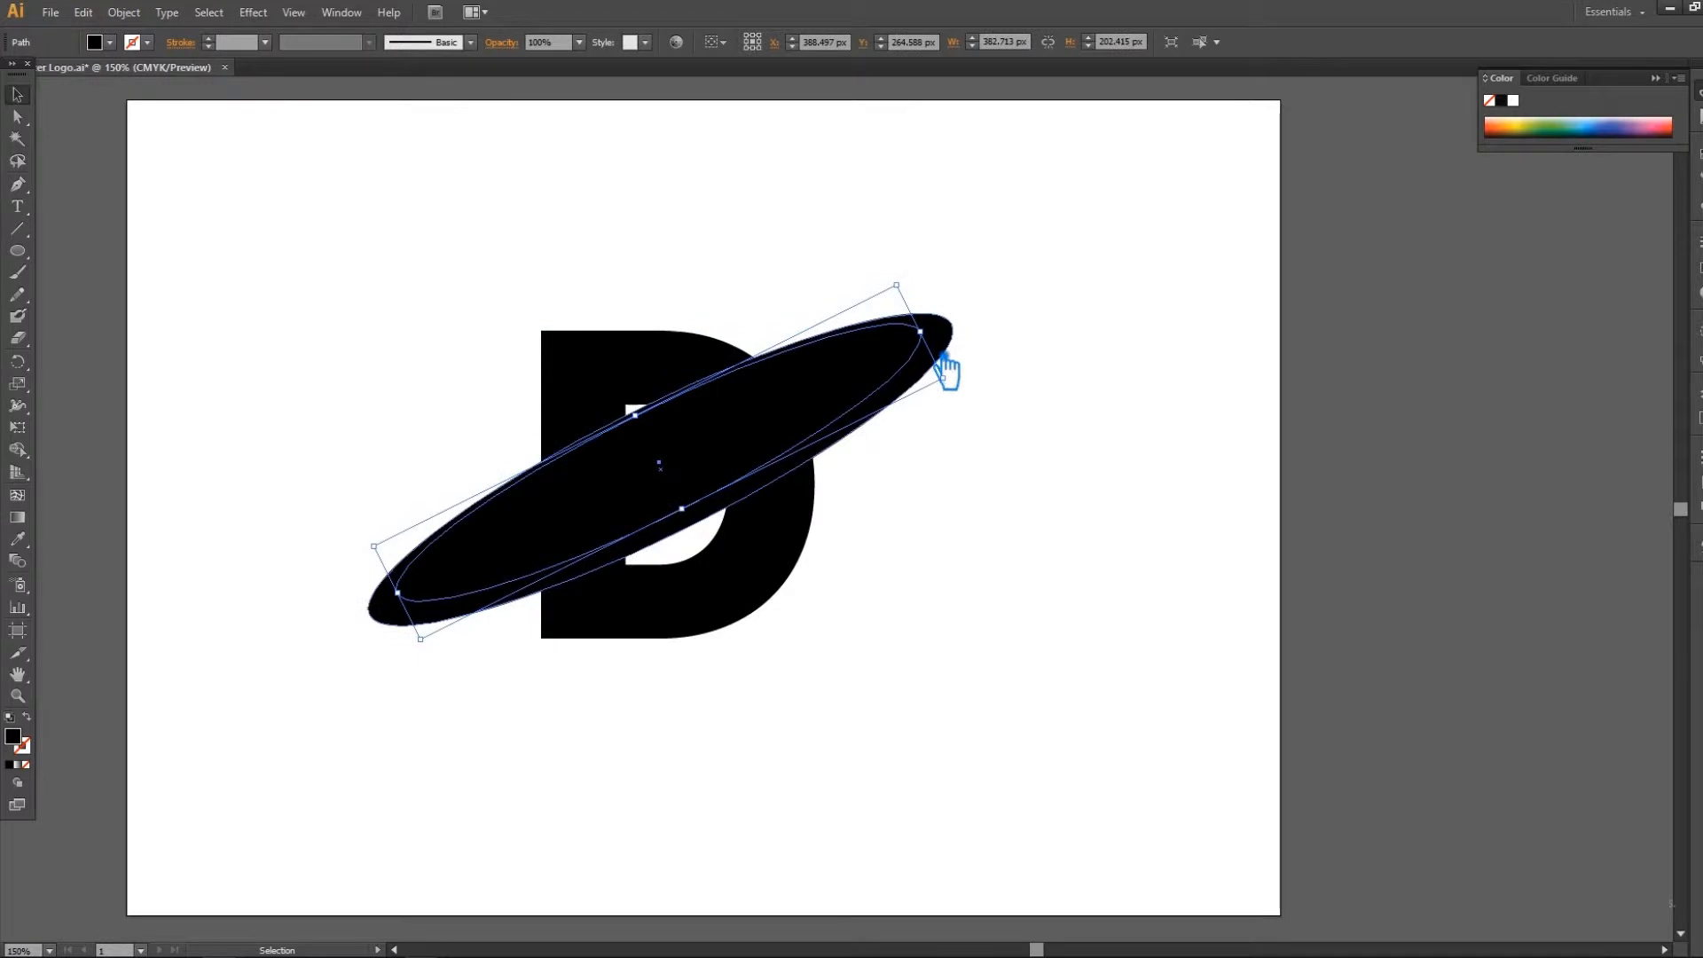
left_click_drag(696, 534, 696, 509)
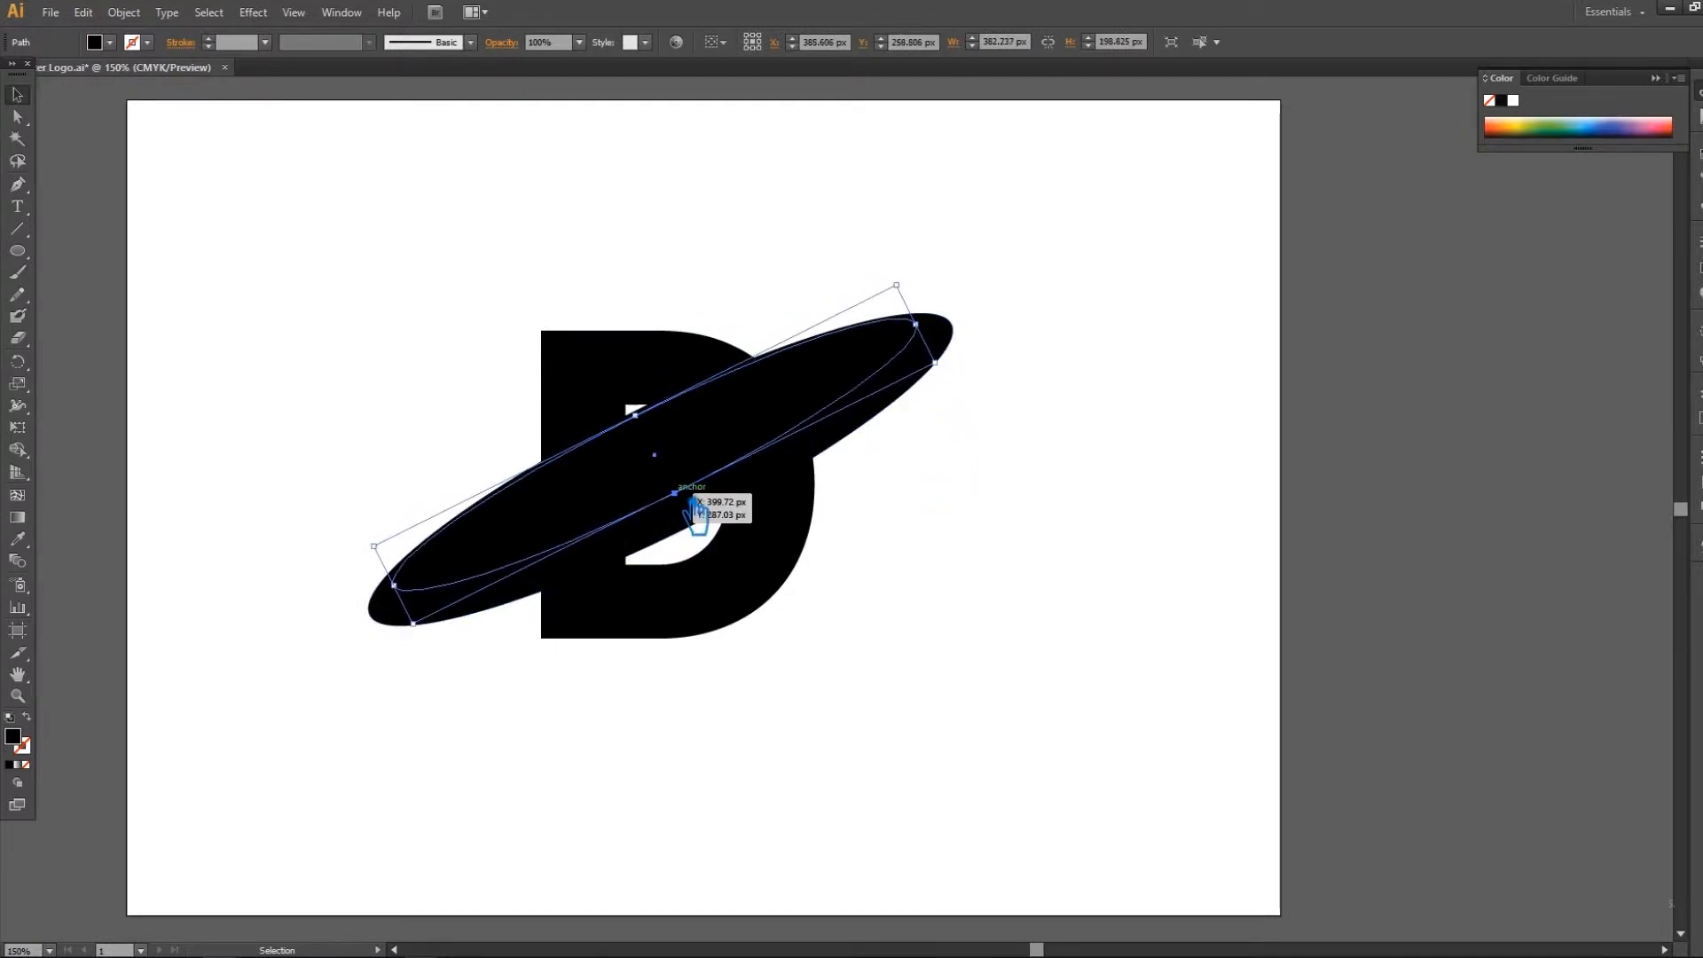
left_click_drag(398, 593, 426, 602)
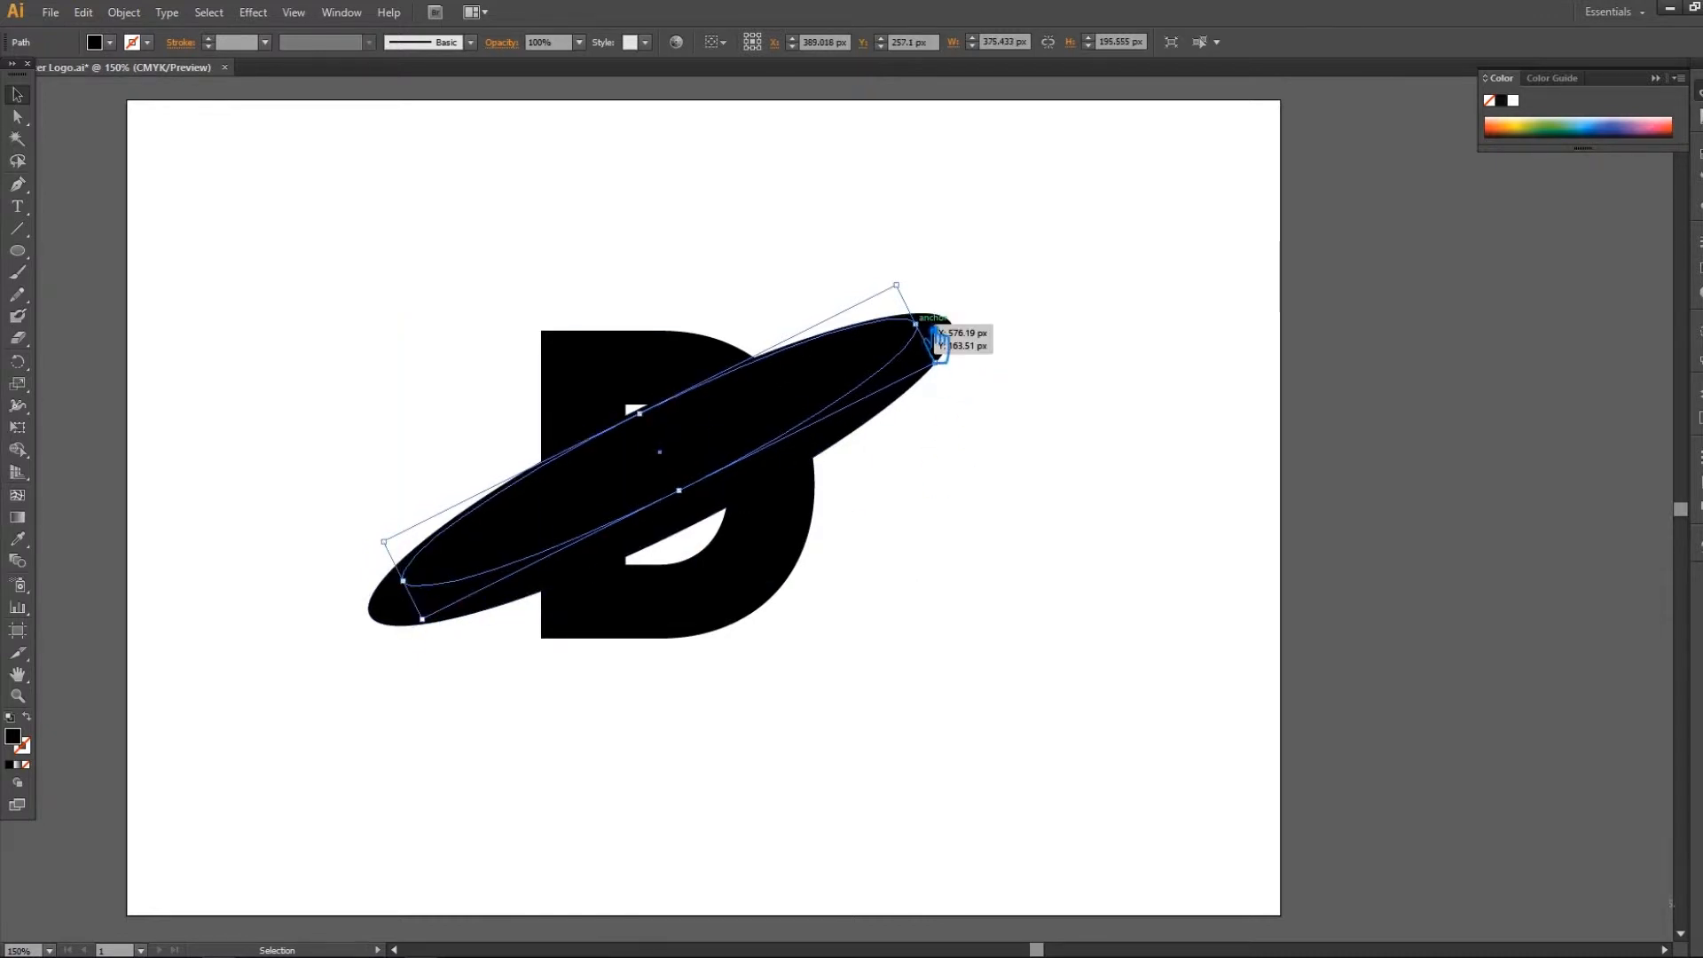
mouse_move(931, 337)
left_mouse_down()
mouse_move(931, 359)
mouse_move(917, 349)
left_mouse_up()
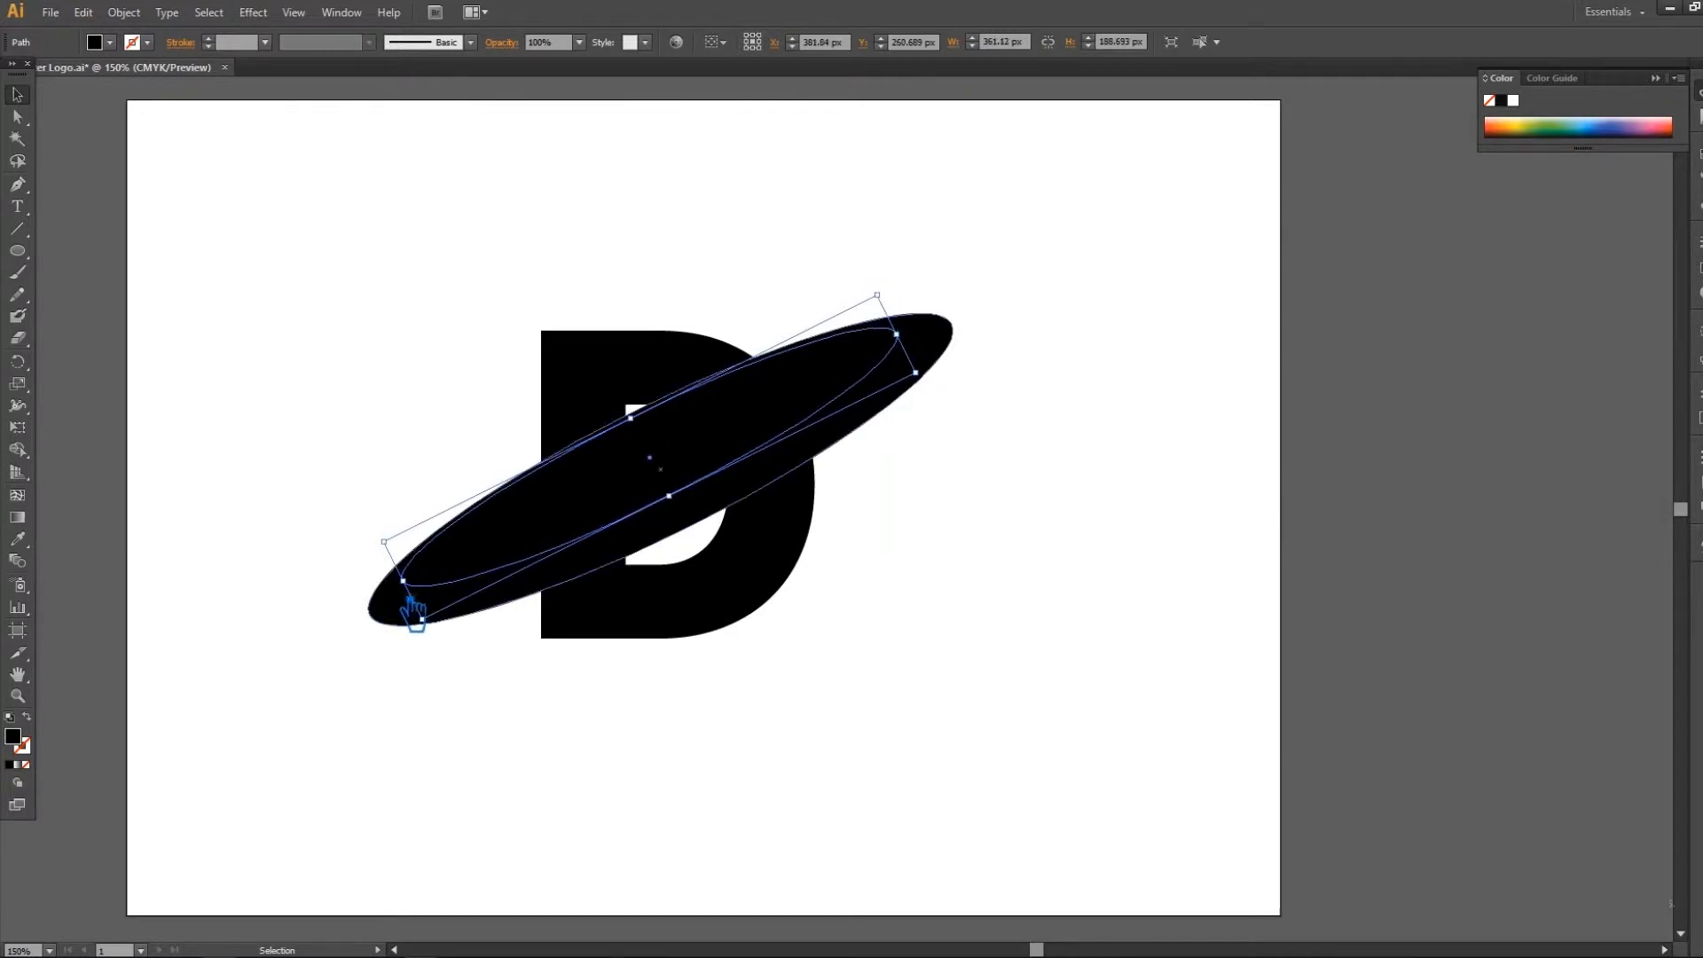
left_click(1018, 494)
Step: Select both ellipses and split them into separate pieces with the Pathfinder Divide operation
left_click_drag(998, 470, 891, 243)
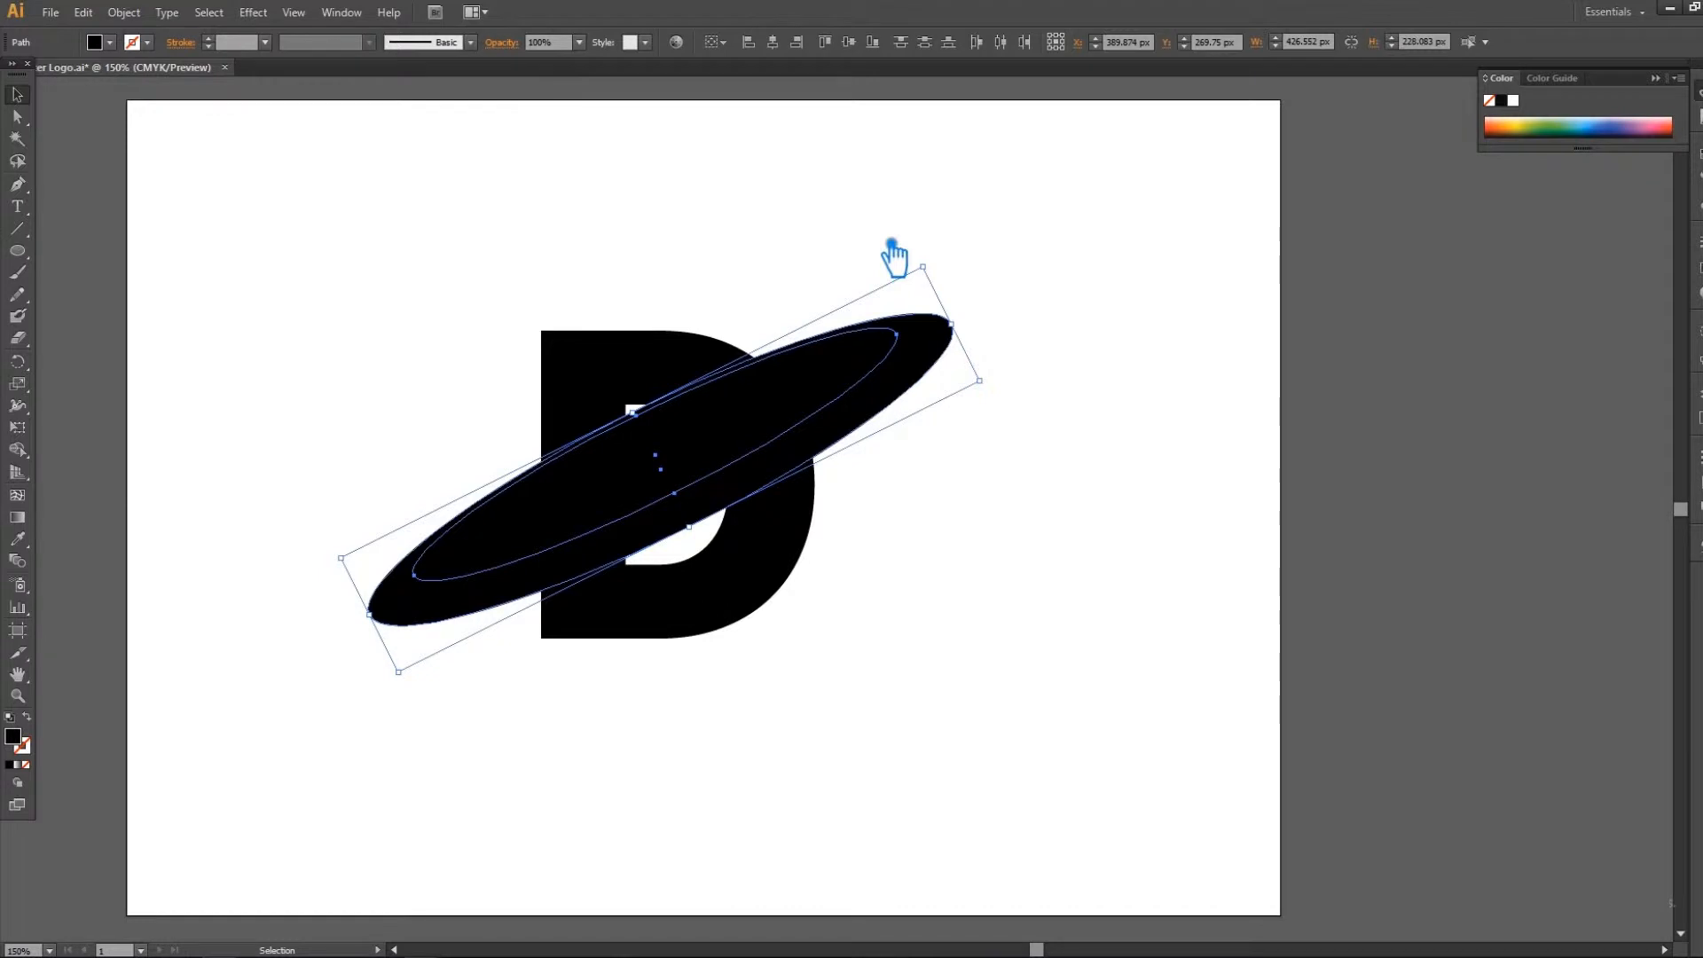
key("ctrl+shift+F9")
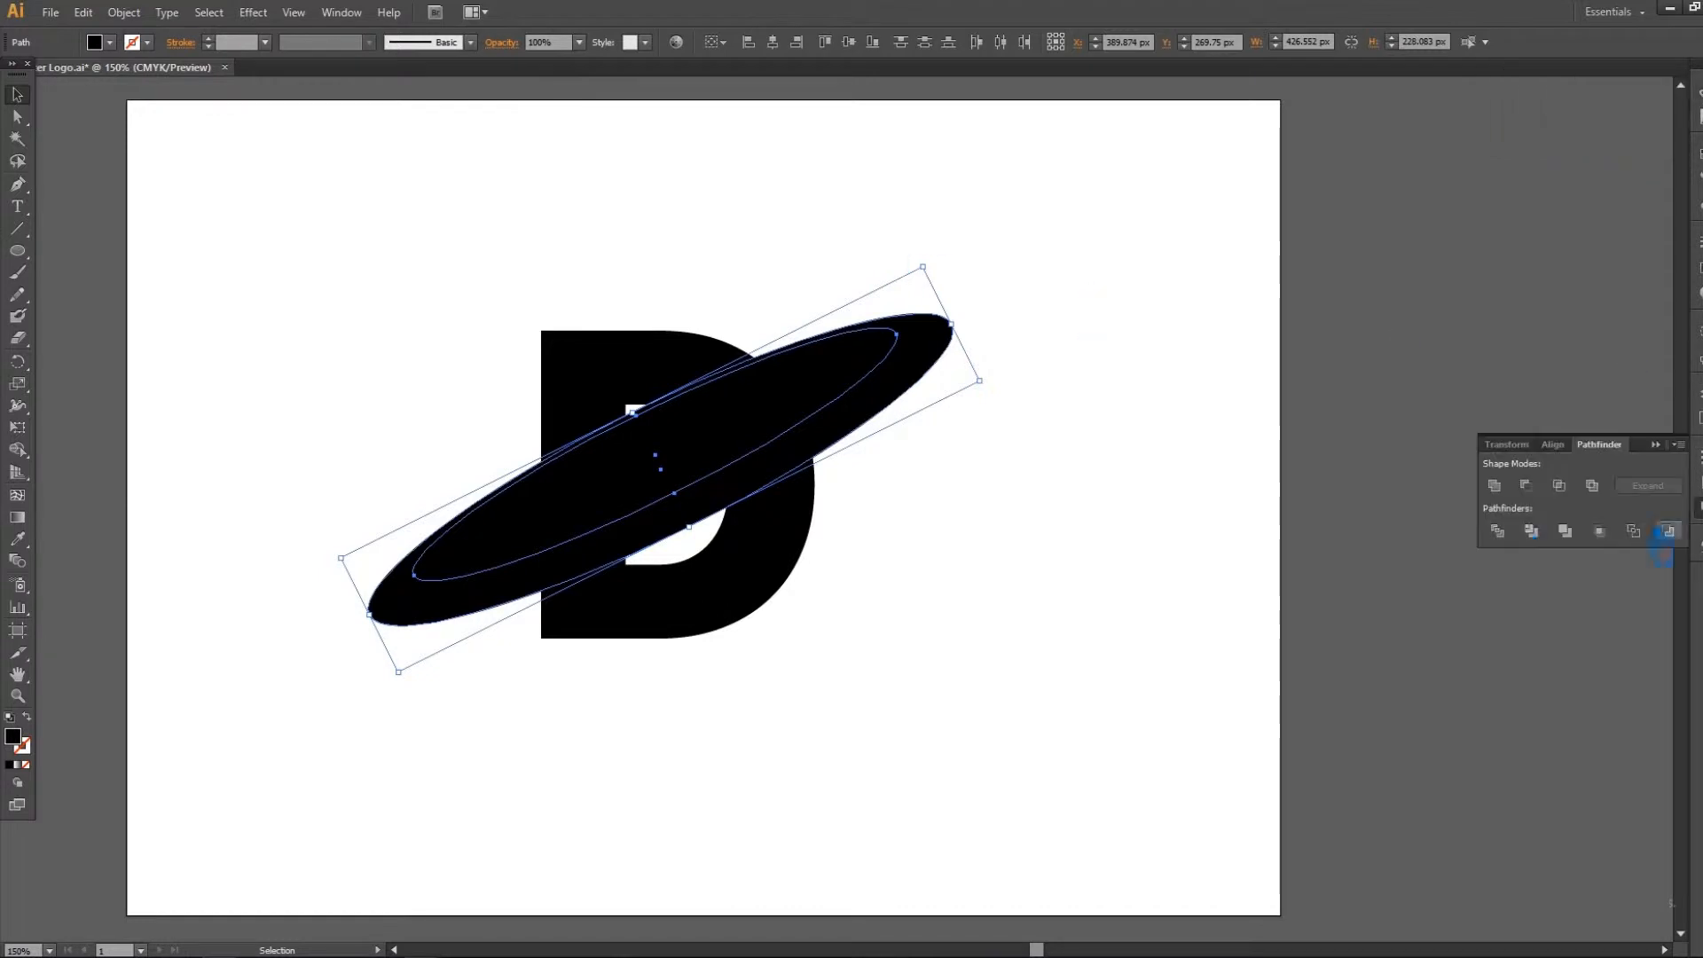
left_click(1505, 536)
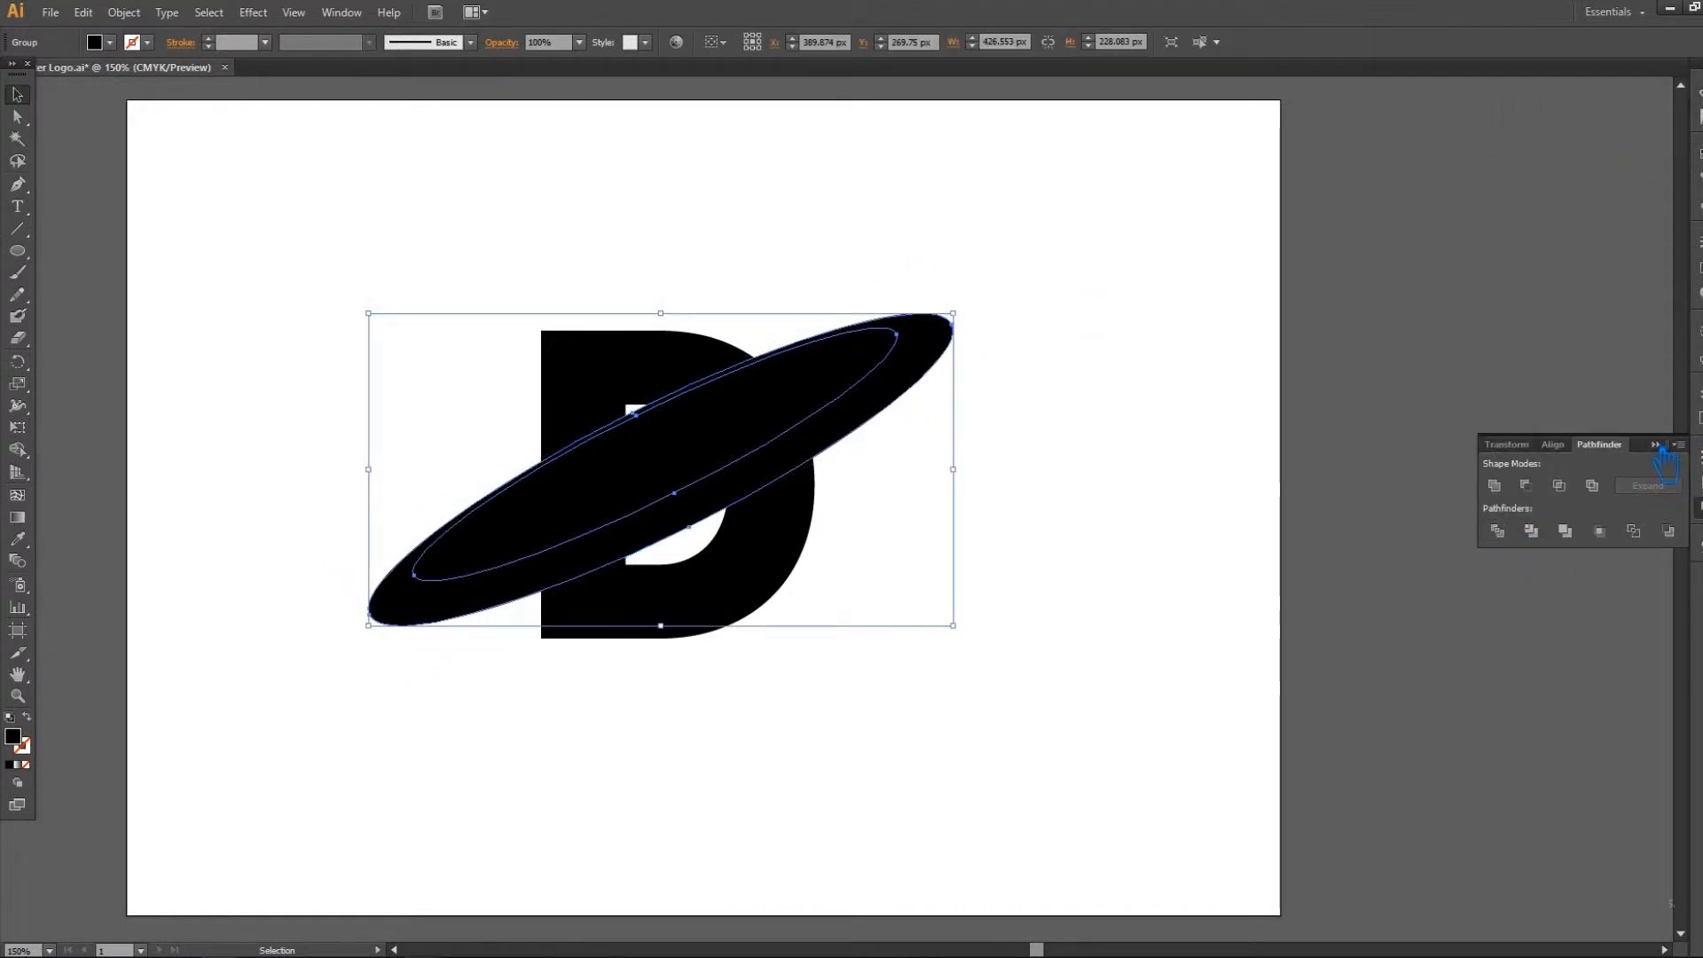
left_click(1297, 411)
Step: Ungroup the divided ellipse pieces
left_click(786, 420)
right_click(743, 414)
left_click(799, 519)
Step: Try deleting the inner ellipse piece, and undo the deletion
left_click(760, 429)
key("Delete")
key("ctrl+z")
Step: Try removing the inner ellipse piece again to open the ring around the letter
left_click(1095, 501)
left_click_drag(964, 655, 383, 273)
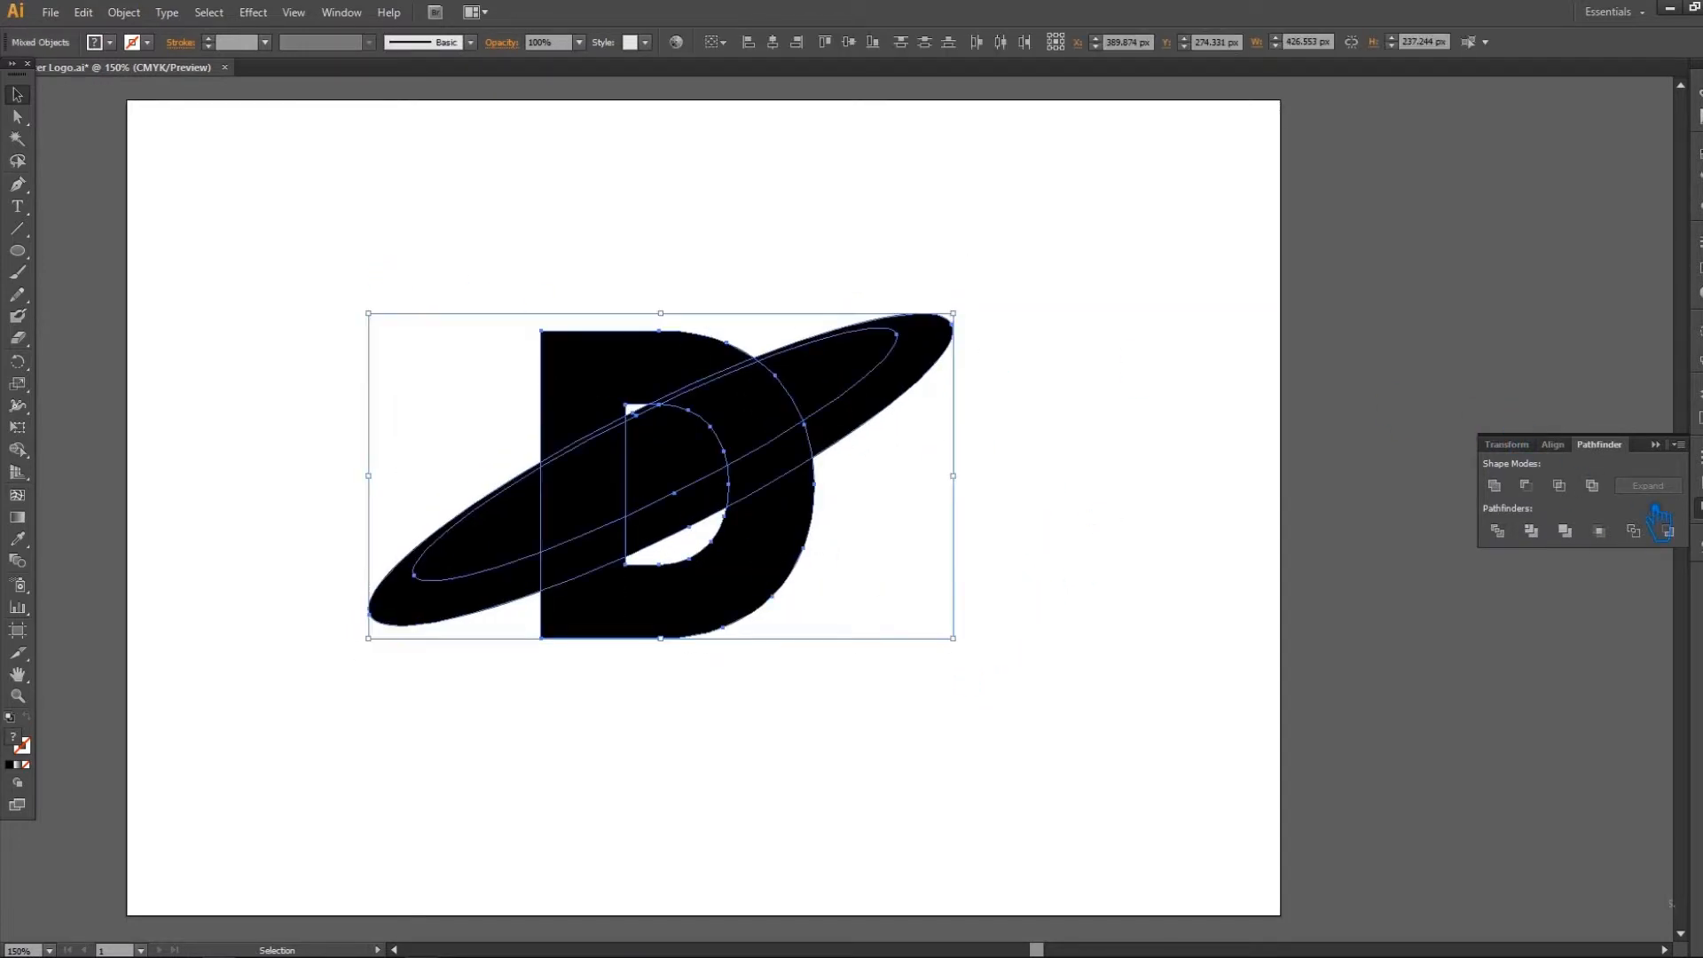
left_click(1319, 548)
left_click(758, 432)
key("Delete")
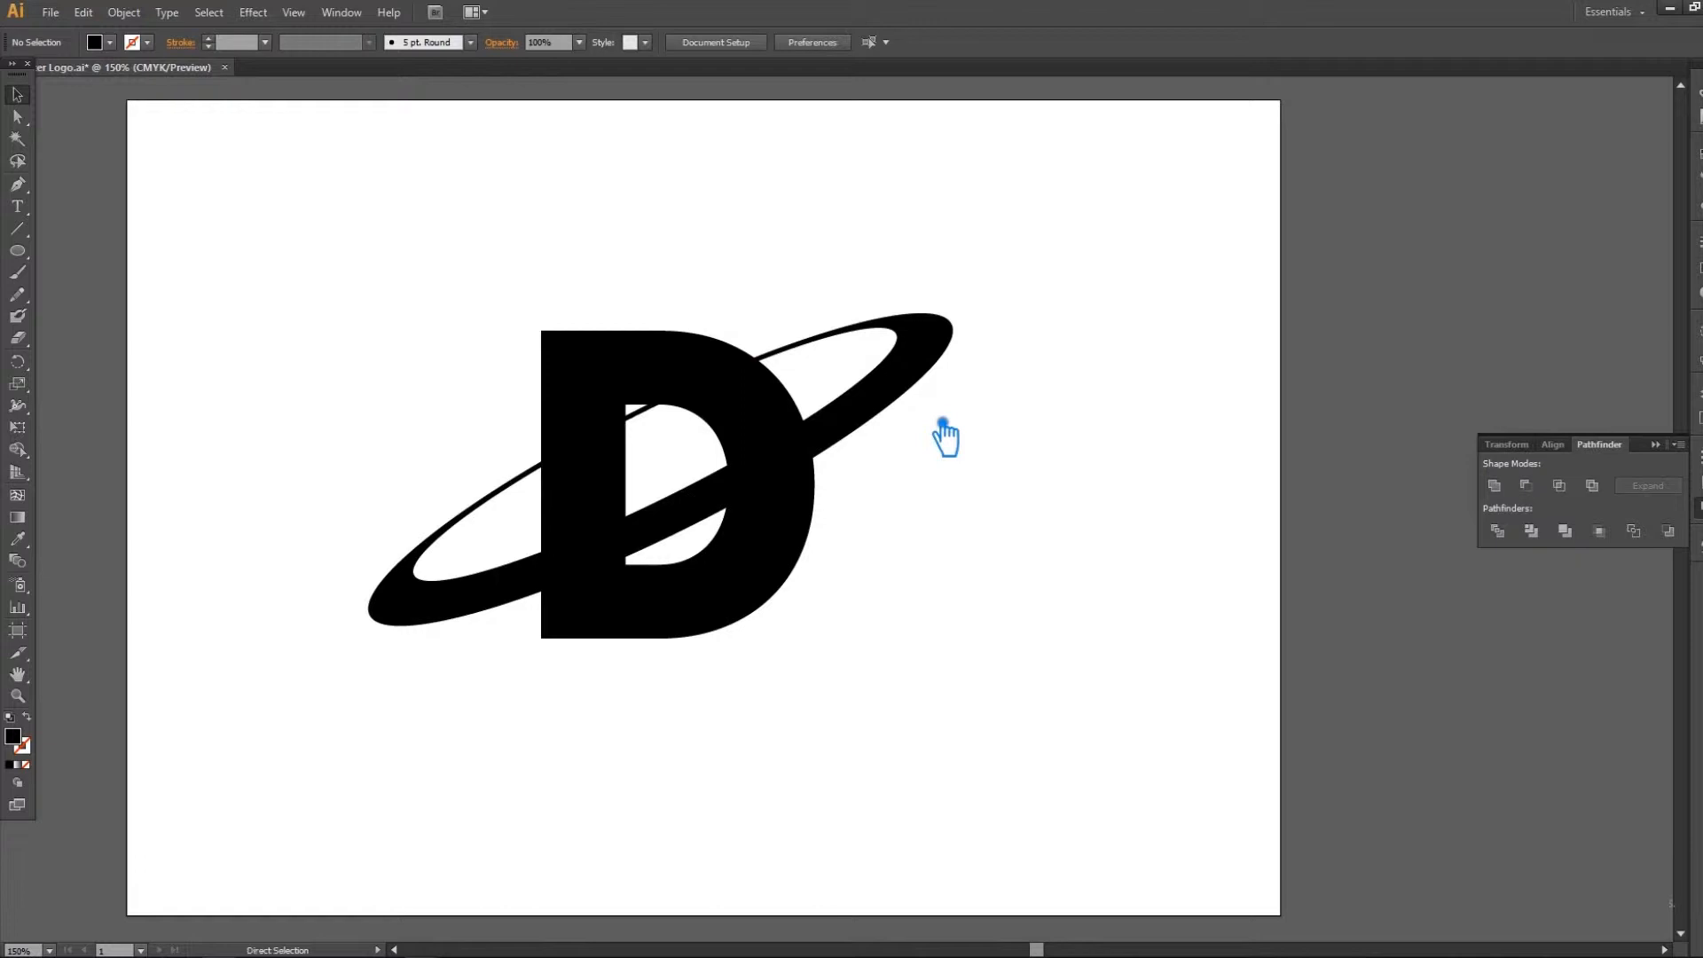
Step: Undo the inner piece's deletion and the ellipses' division, going back to two whole ellipses
key("ctrl+z")
key("ctrl+z")
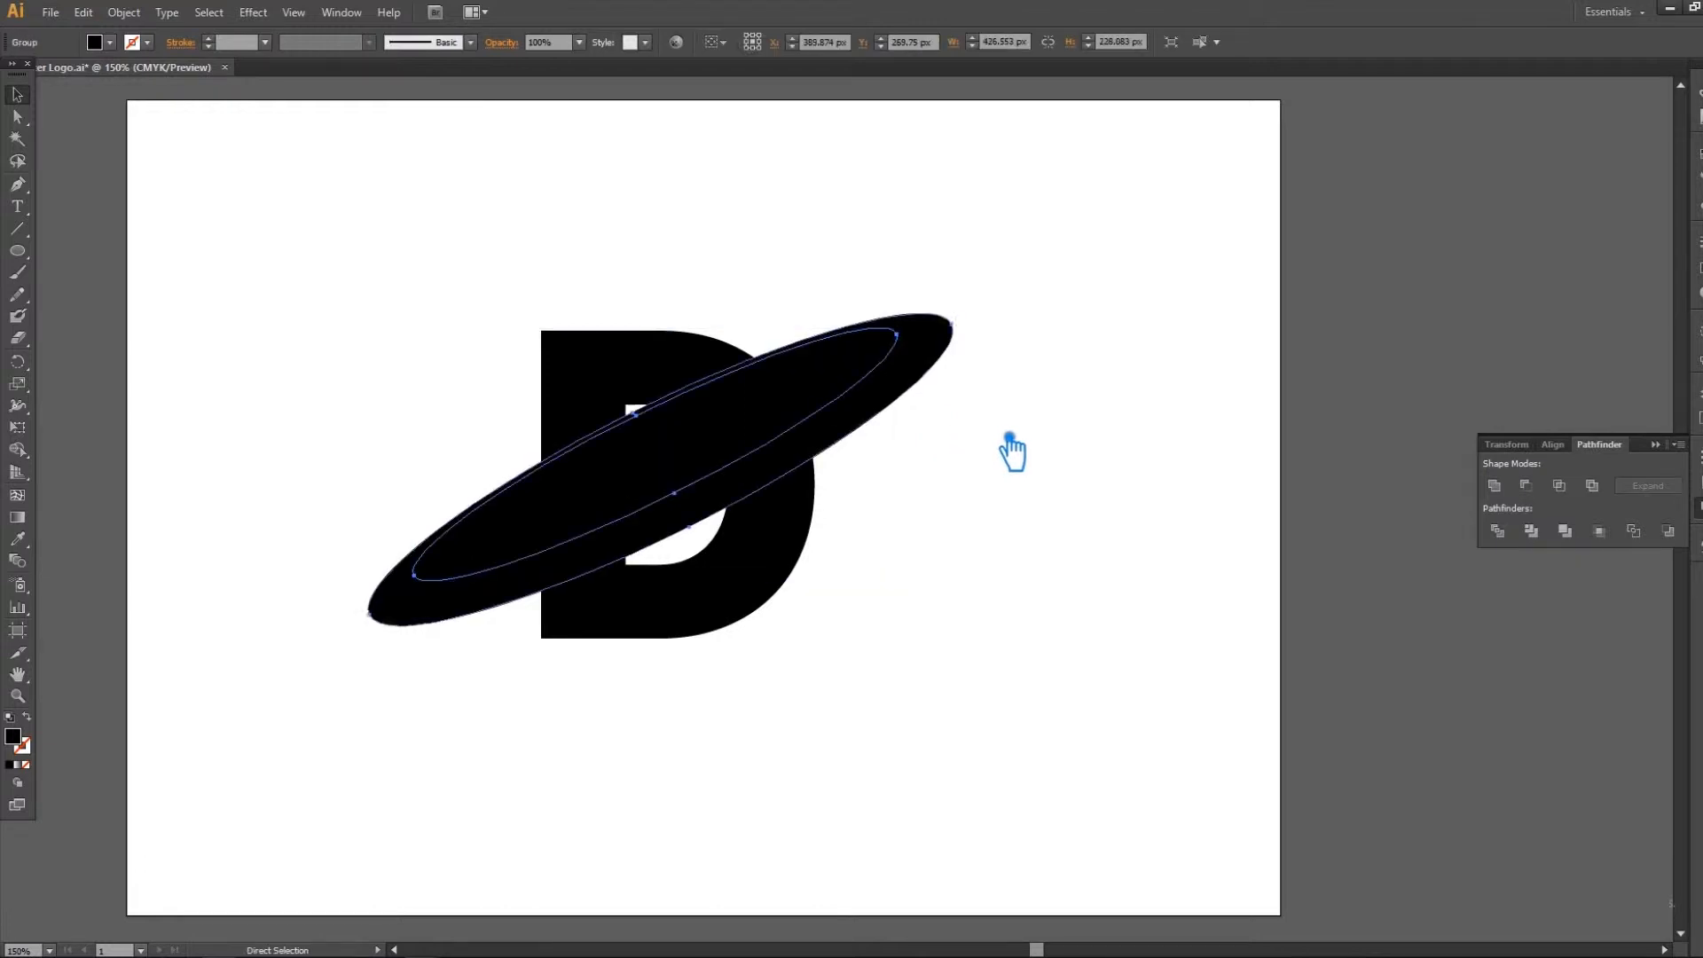
left_click(1058, 453)
left_click(704, 488)
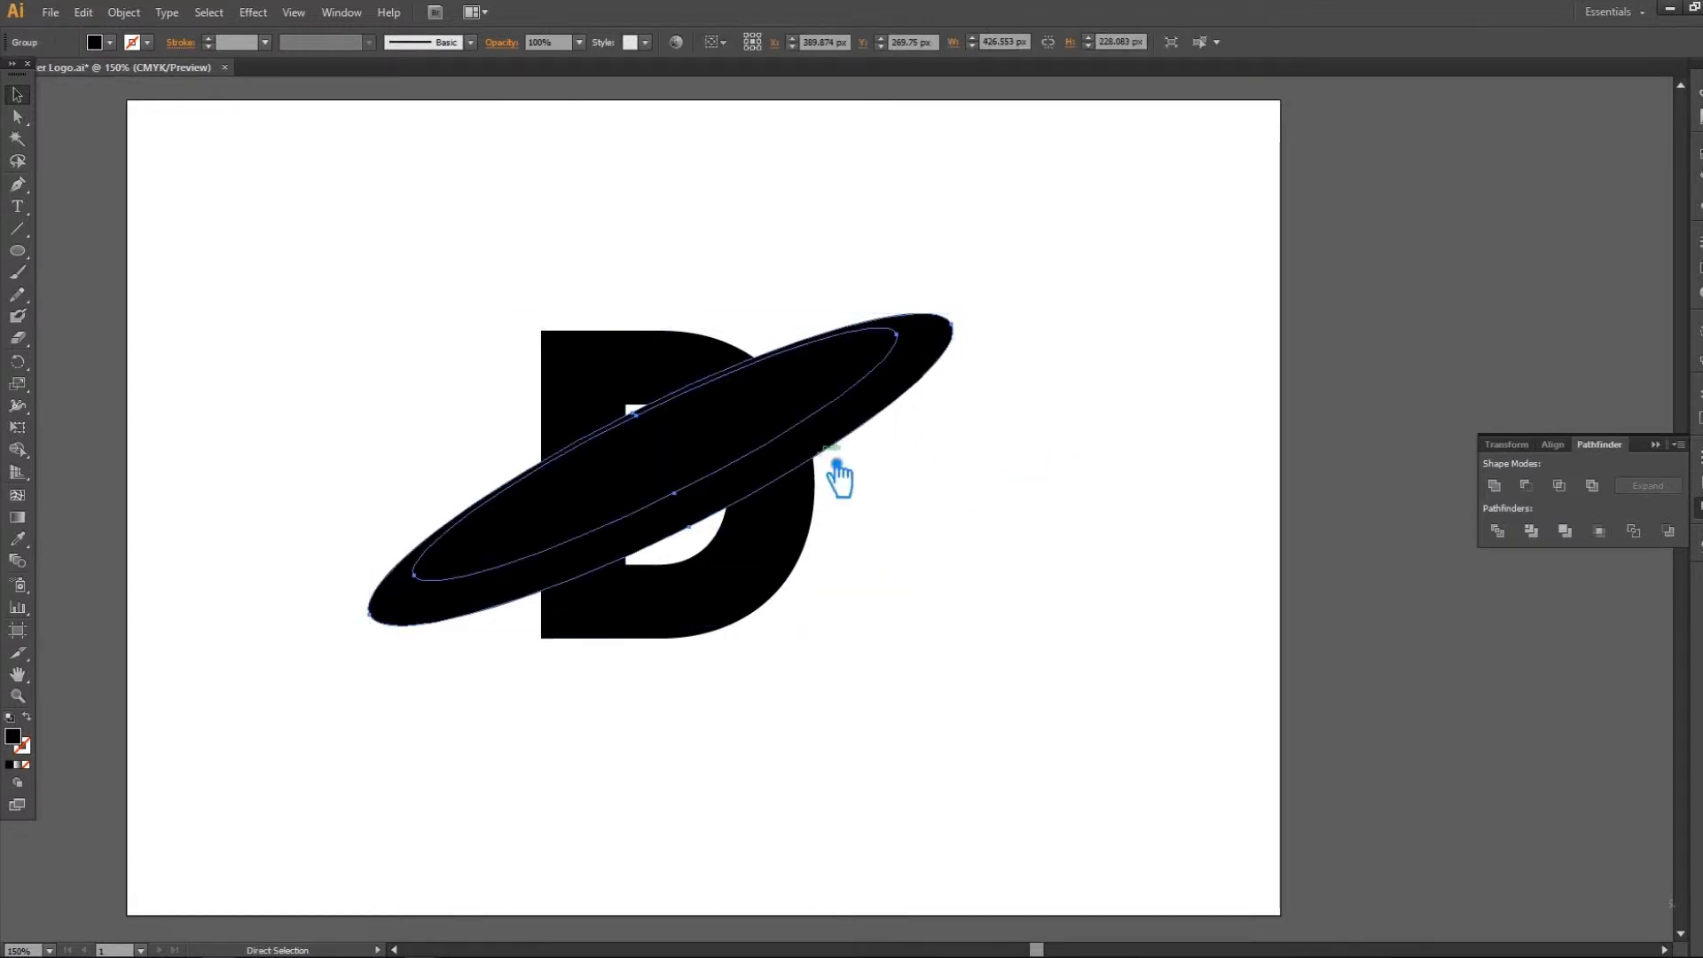
left_click(1112, 488)
left_click(696, 499)
key("a")
left_click(975, 492)
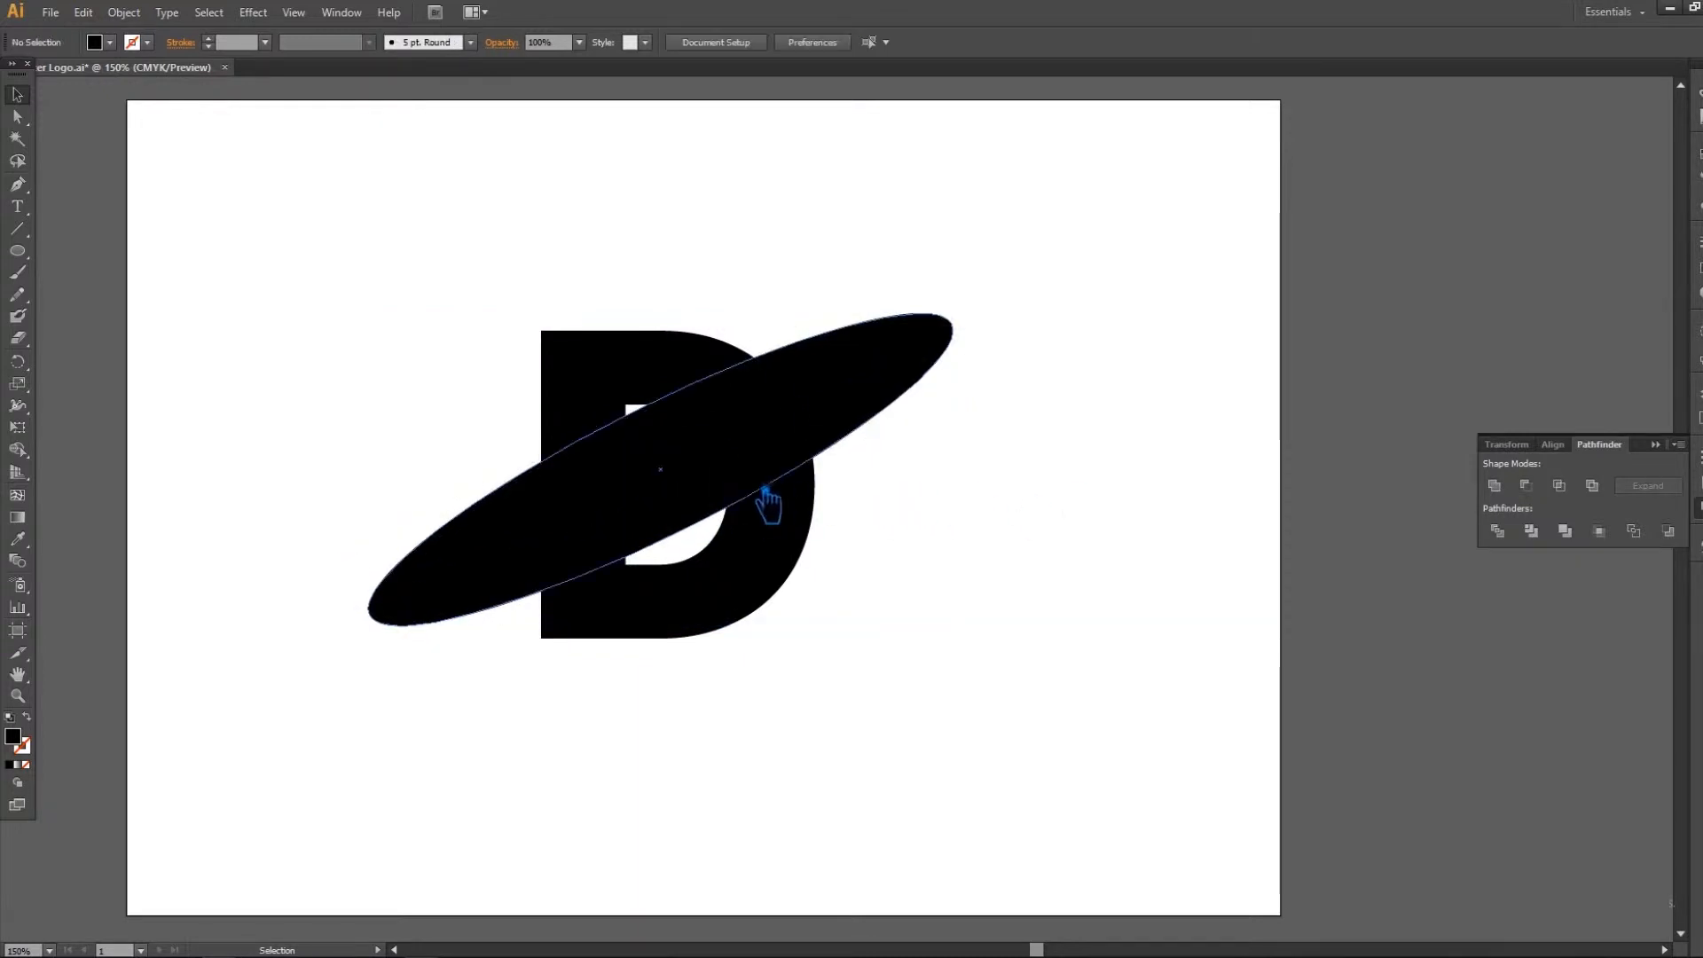
Step: Scale the inner ellipse down to about 322 by 169 px and nudge it up 2 px
left_click(681, 492)
mouse_move(697, 514)
left_mouse_down()
mouse_move(667, 488)
mouse_move(679, 497)
left_mouse_up()
left_click_drag(895, 299, 875, 313)
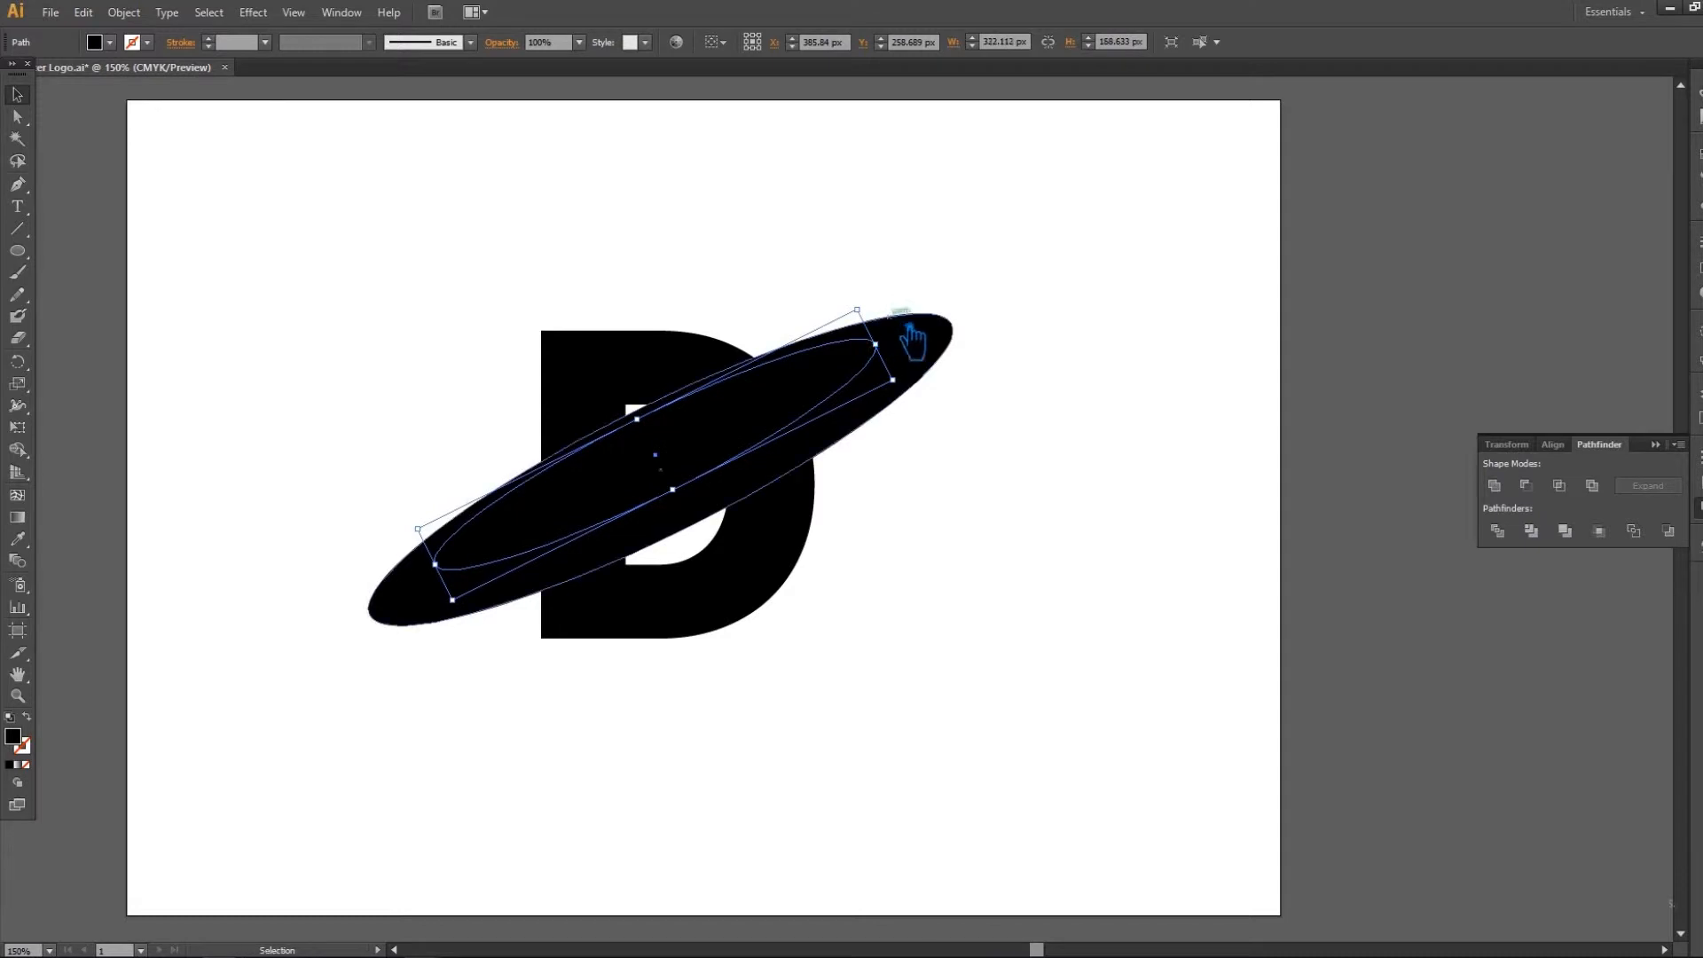
key("Up")
key("Up")
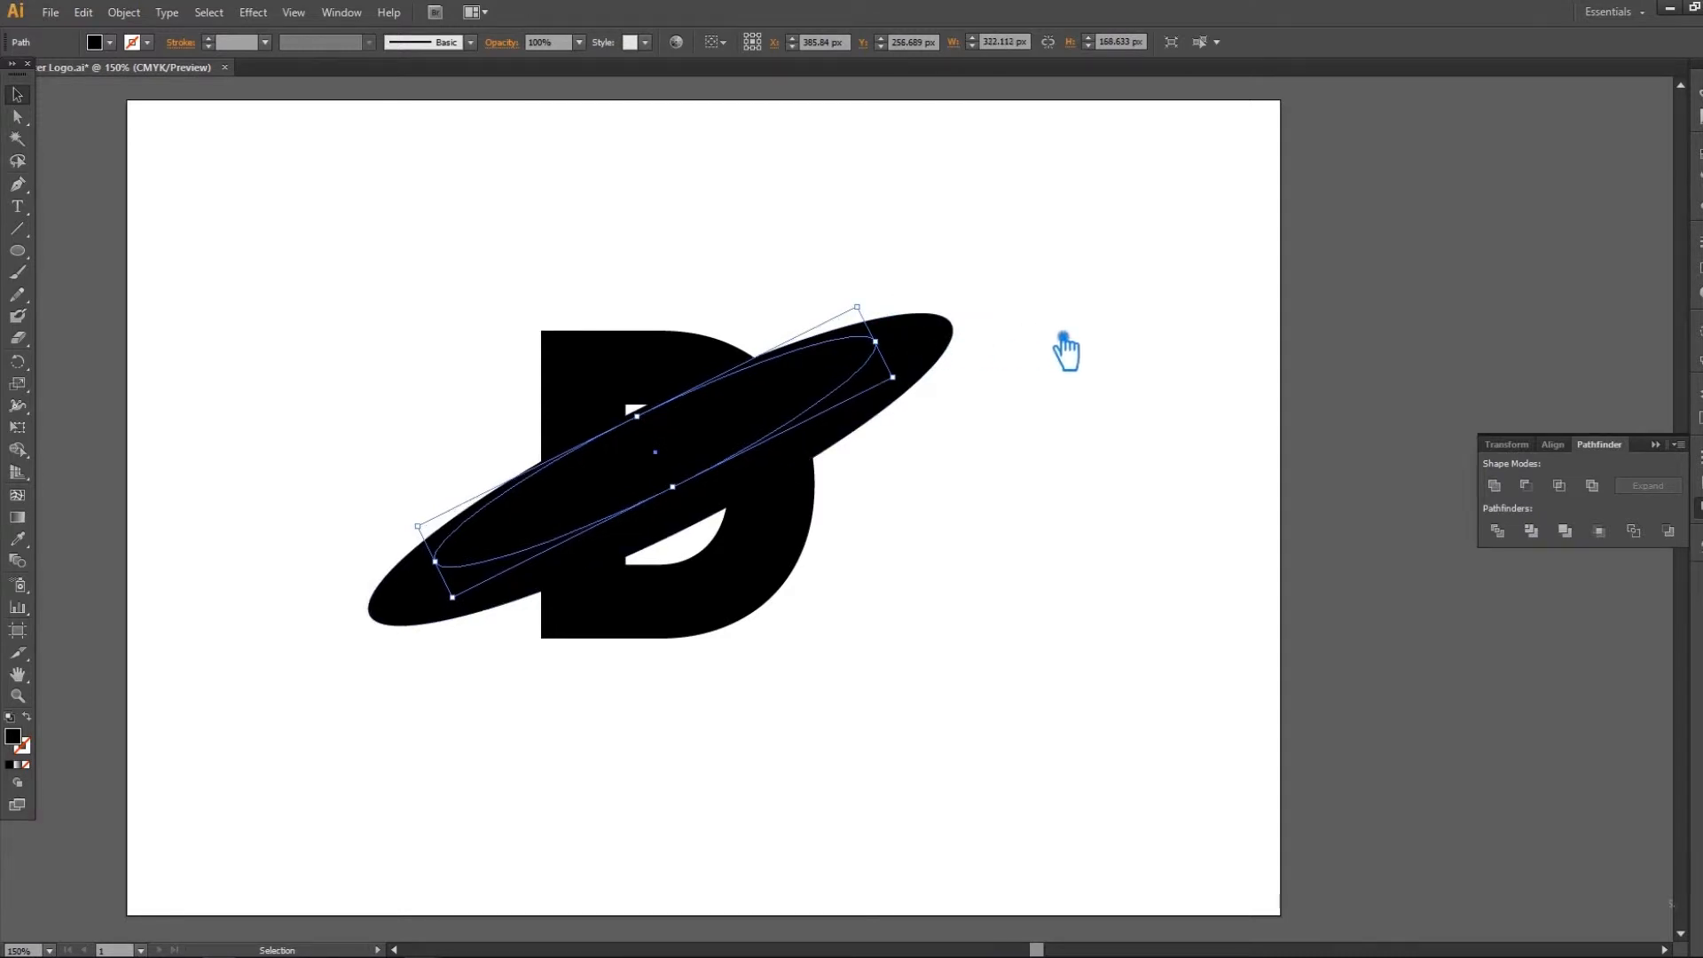
Step: Select both ellipses without the letter and split them with the Pathfinder Divide operation
left_click(1093, 444)
left_click(802, 545)
left_click_drag(971, 640, 439, 273)
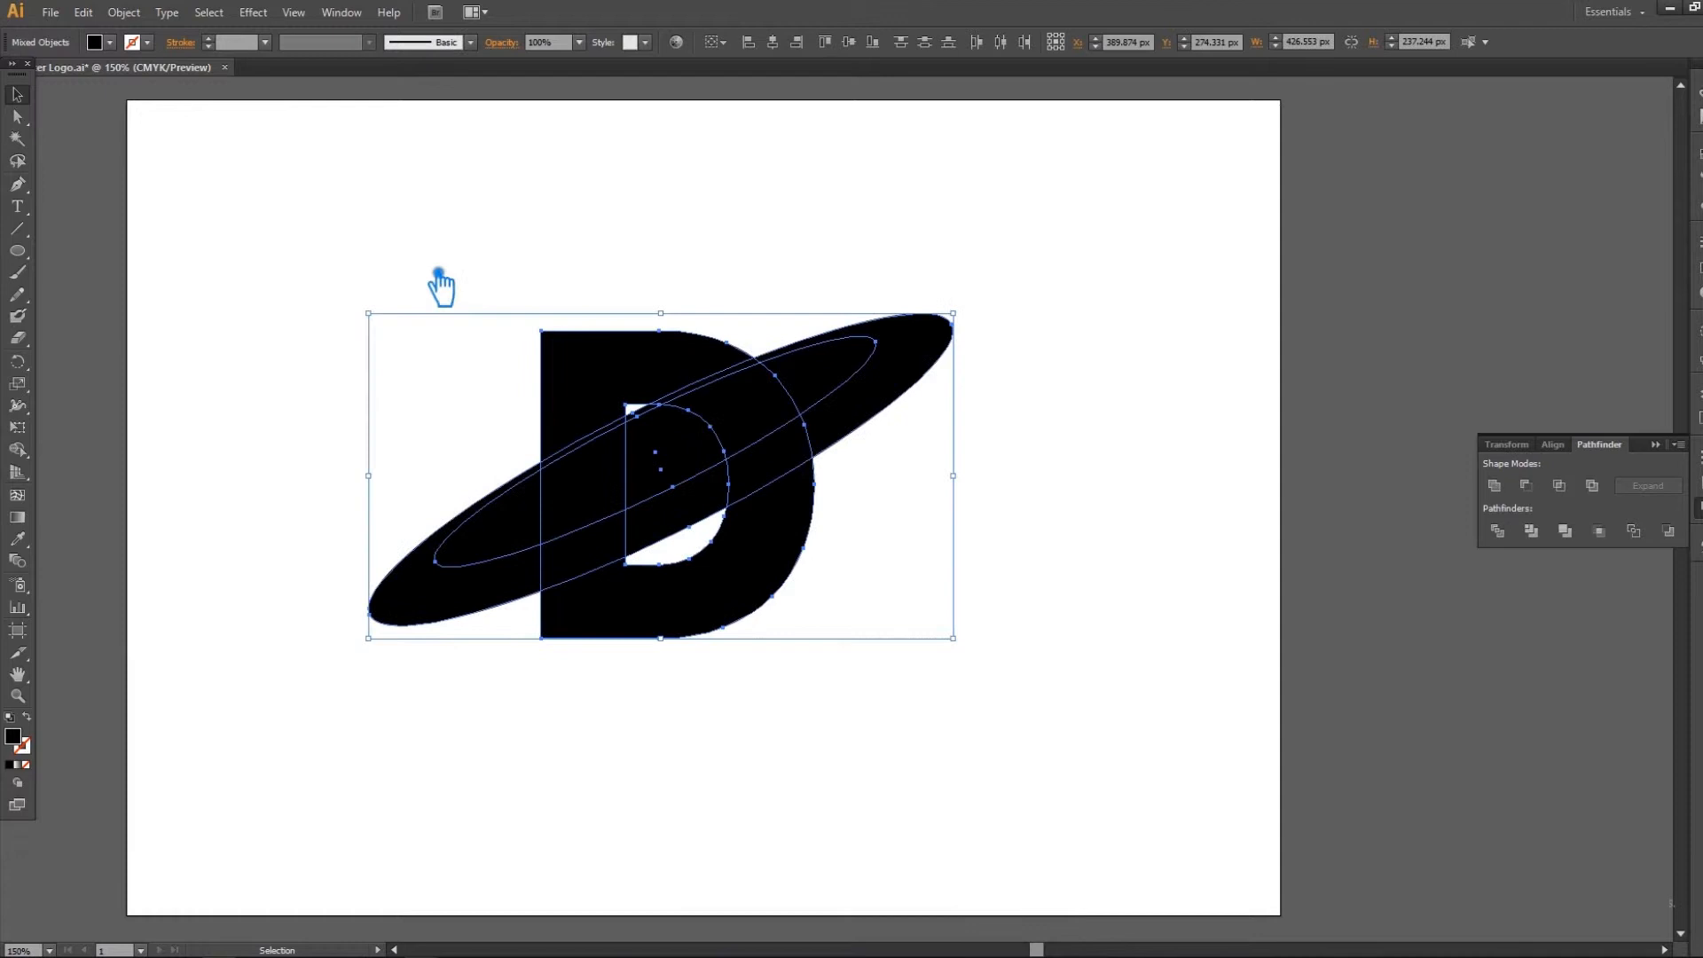
left_click(1043, 417)
left_click(763, 392)
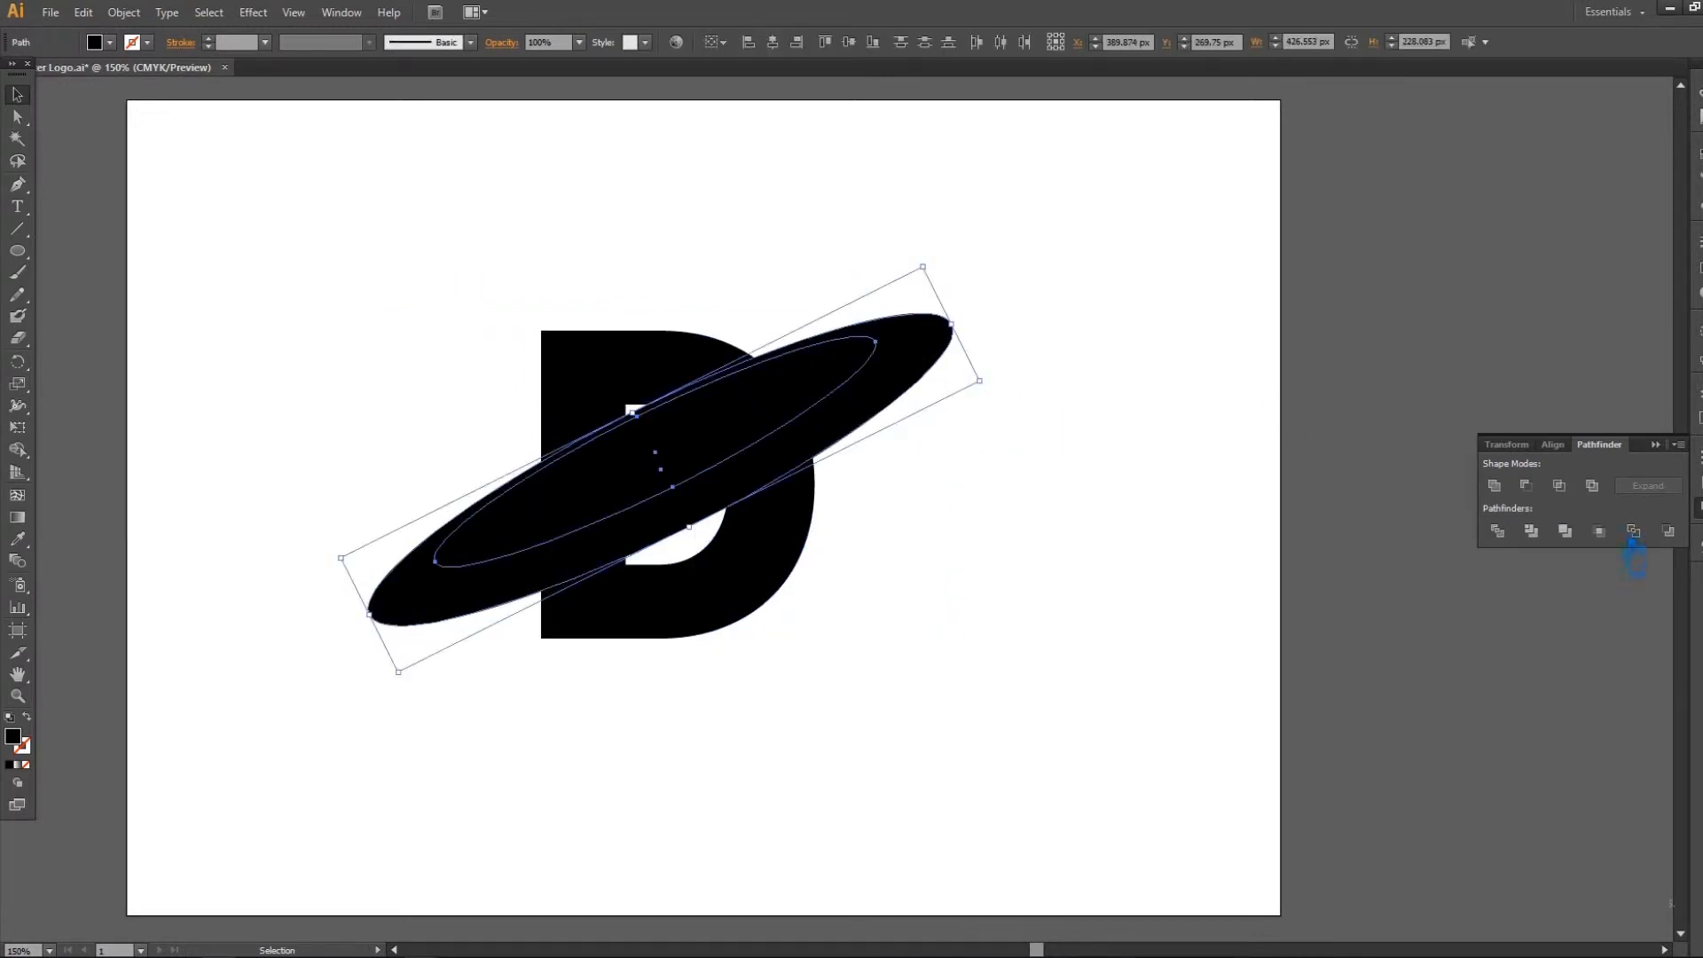
left_click(1498, 531)
left_click(1655, 444)
Step: Ungroup the divided ellipses and delete the inner piece to leave an open ring
left_click(860, 460)
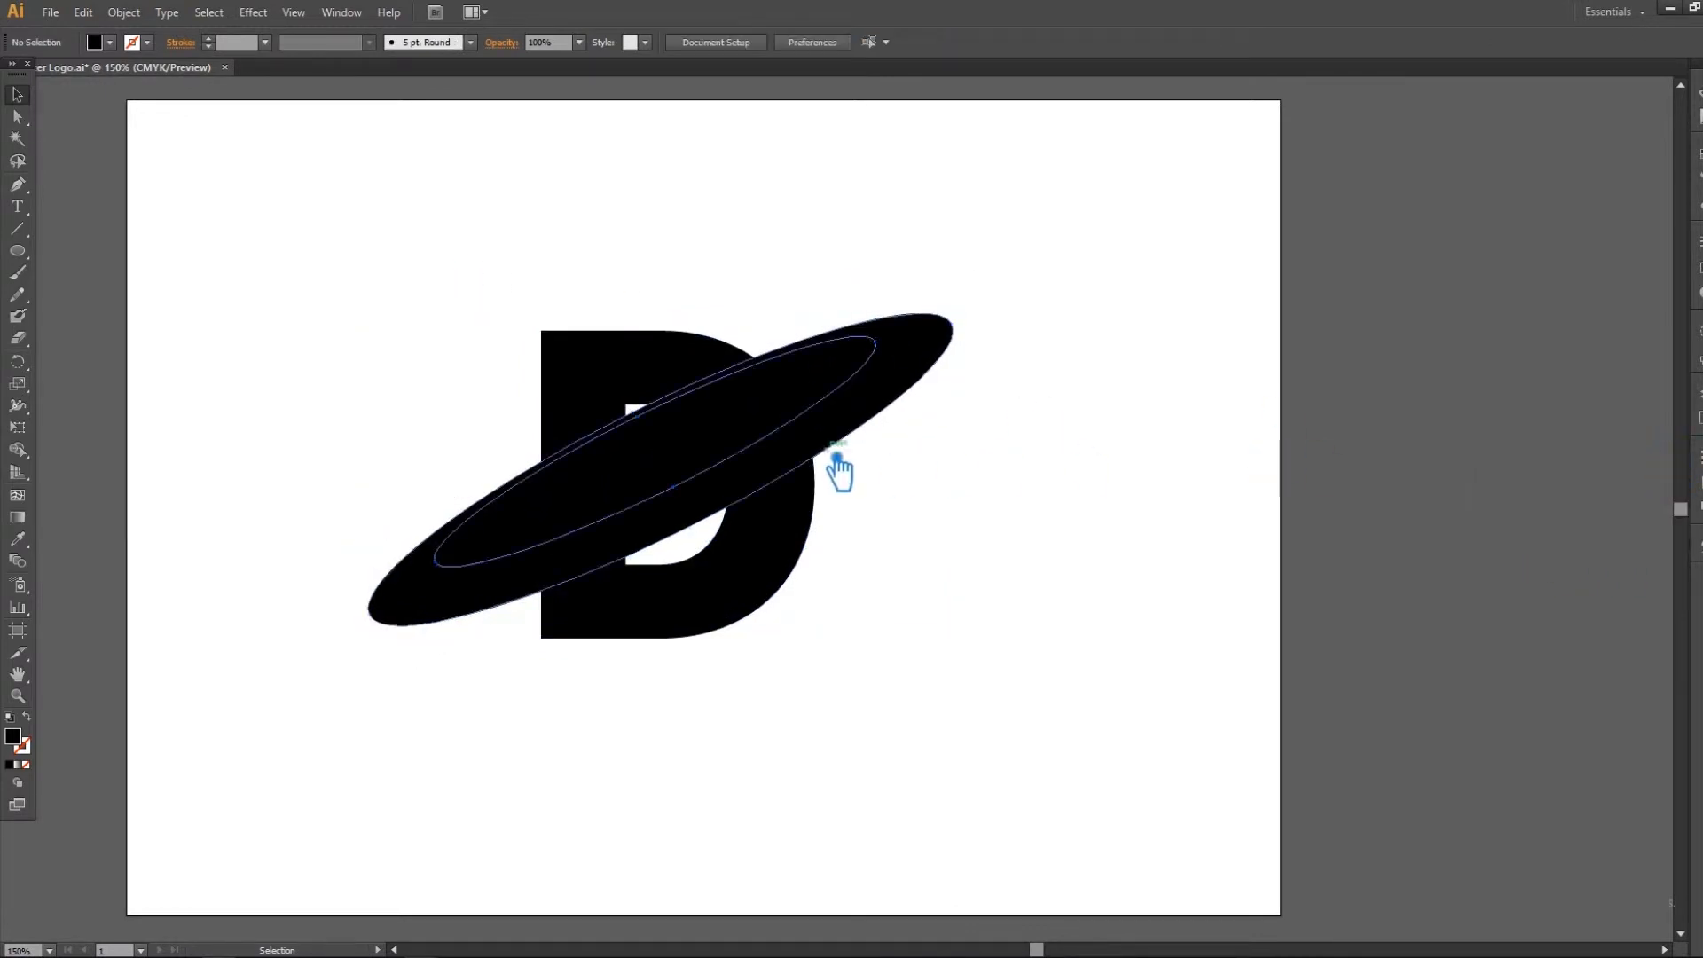
right_click(745, 402)
left_click(843, 509)
left_click(847, 505)
left_click(823, 398)
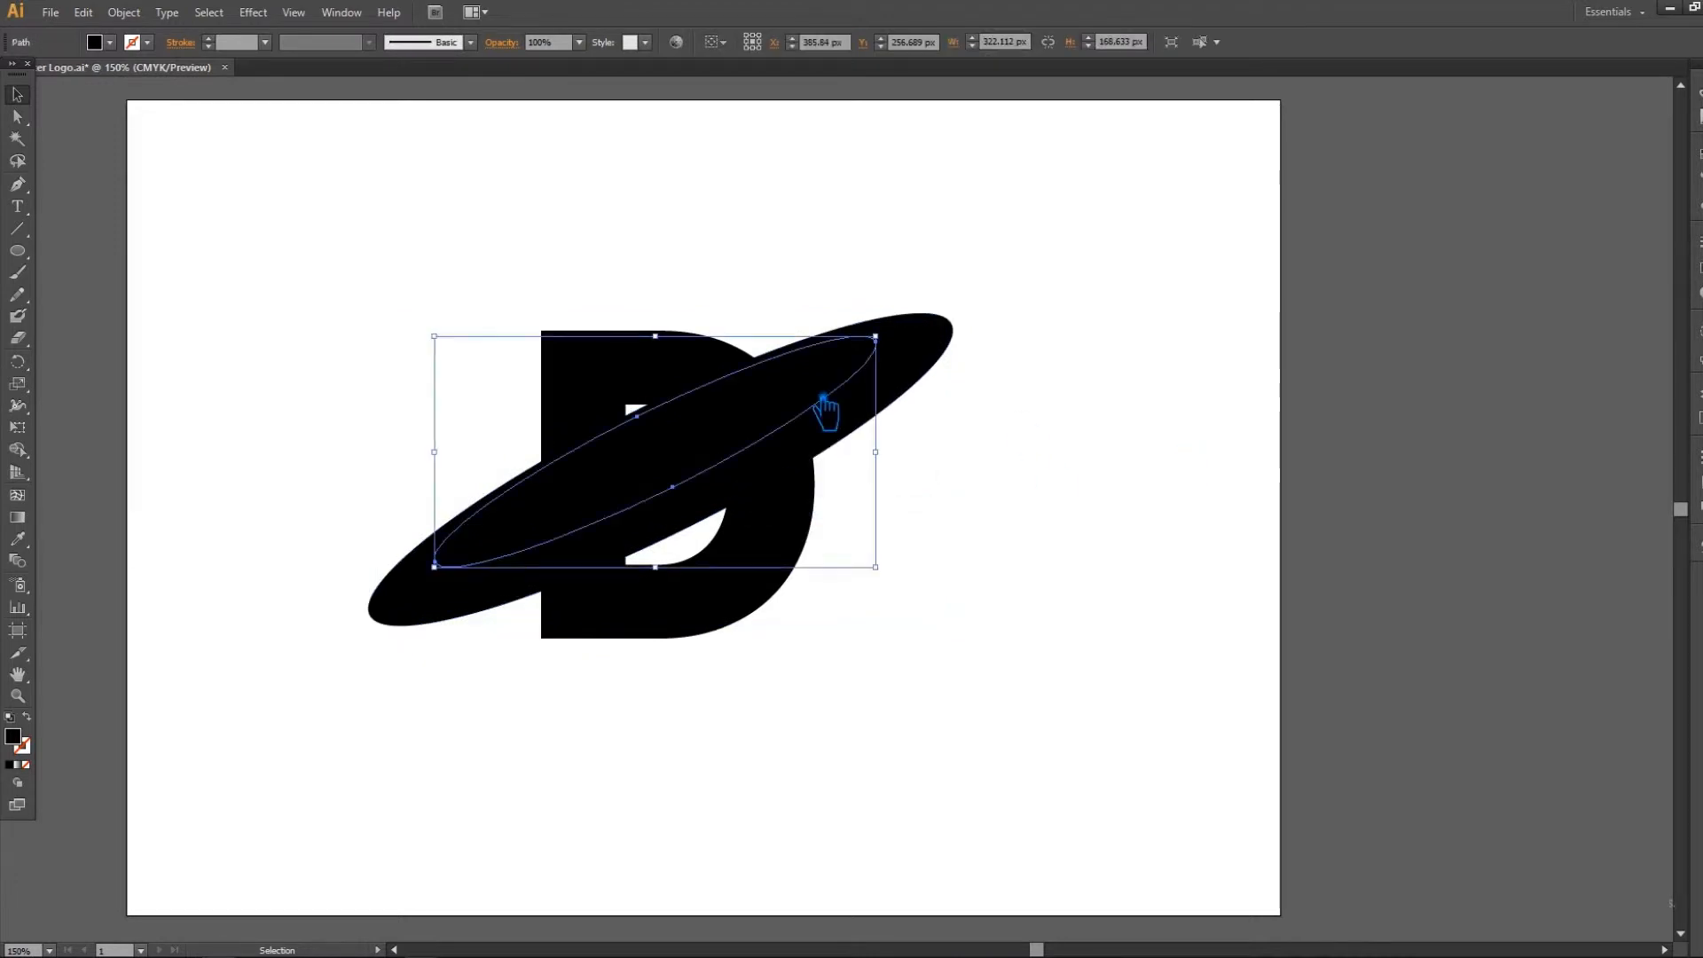
key("Delete")
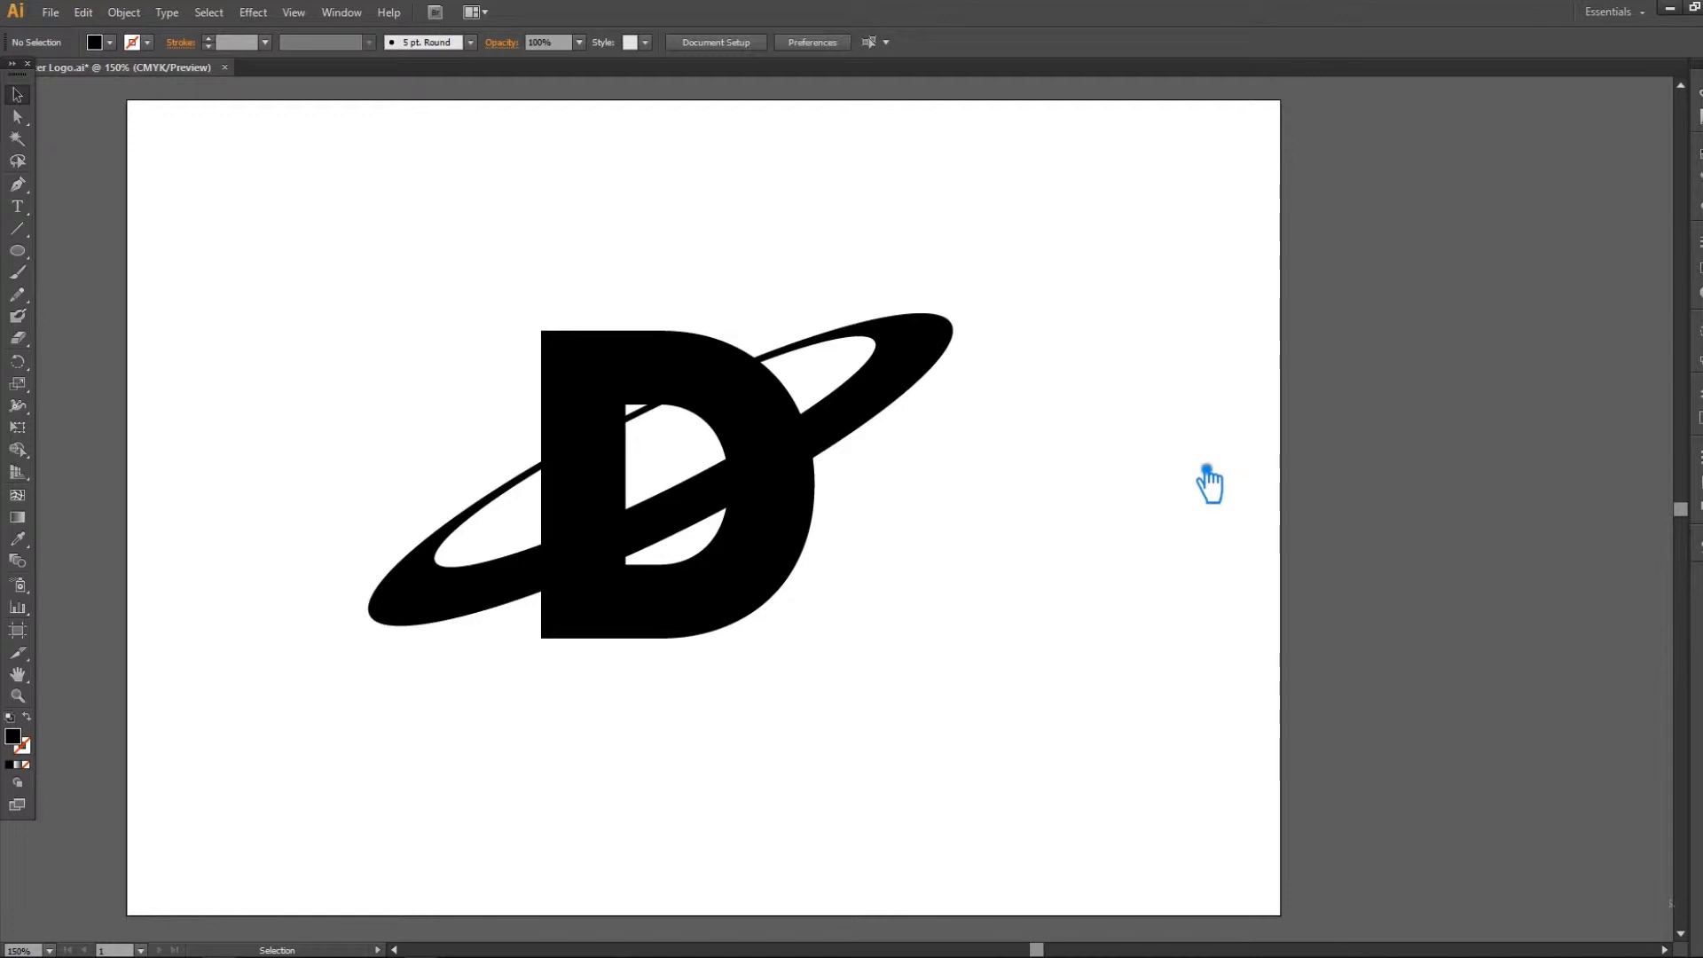
Step: Paste a copy of the ring in front of the original and offset it upward by 17 px
left_click(874, 417)
key("a")
key("ctrl+f")
key("Up")
key("Up")
key("Up")
key("Up")
key("Up")
key("Up")
key("Up")
key("Up")
key("Up")
key("Up")
key("Up")
key("Up")
key("Up")
key("Up")
key("Up")
key("Up")
key("Up")
key("Up")
key("Up")
key("Up")
key("Up")
key("Up")
key("Up")
key("Up")
key("Up")
key("Up")
key("Up")
key("Up")
key("Up")
key("Up")
key("Up")
key("Up")
key("Up")
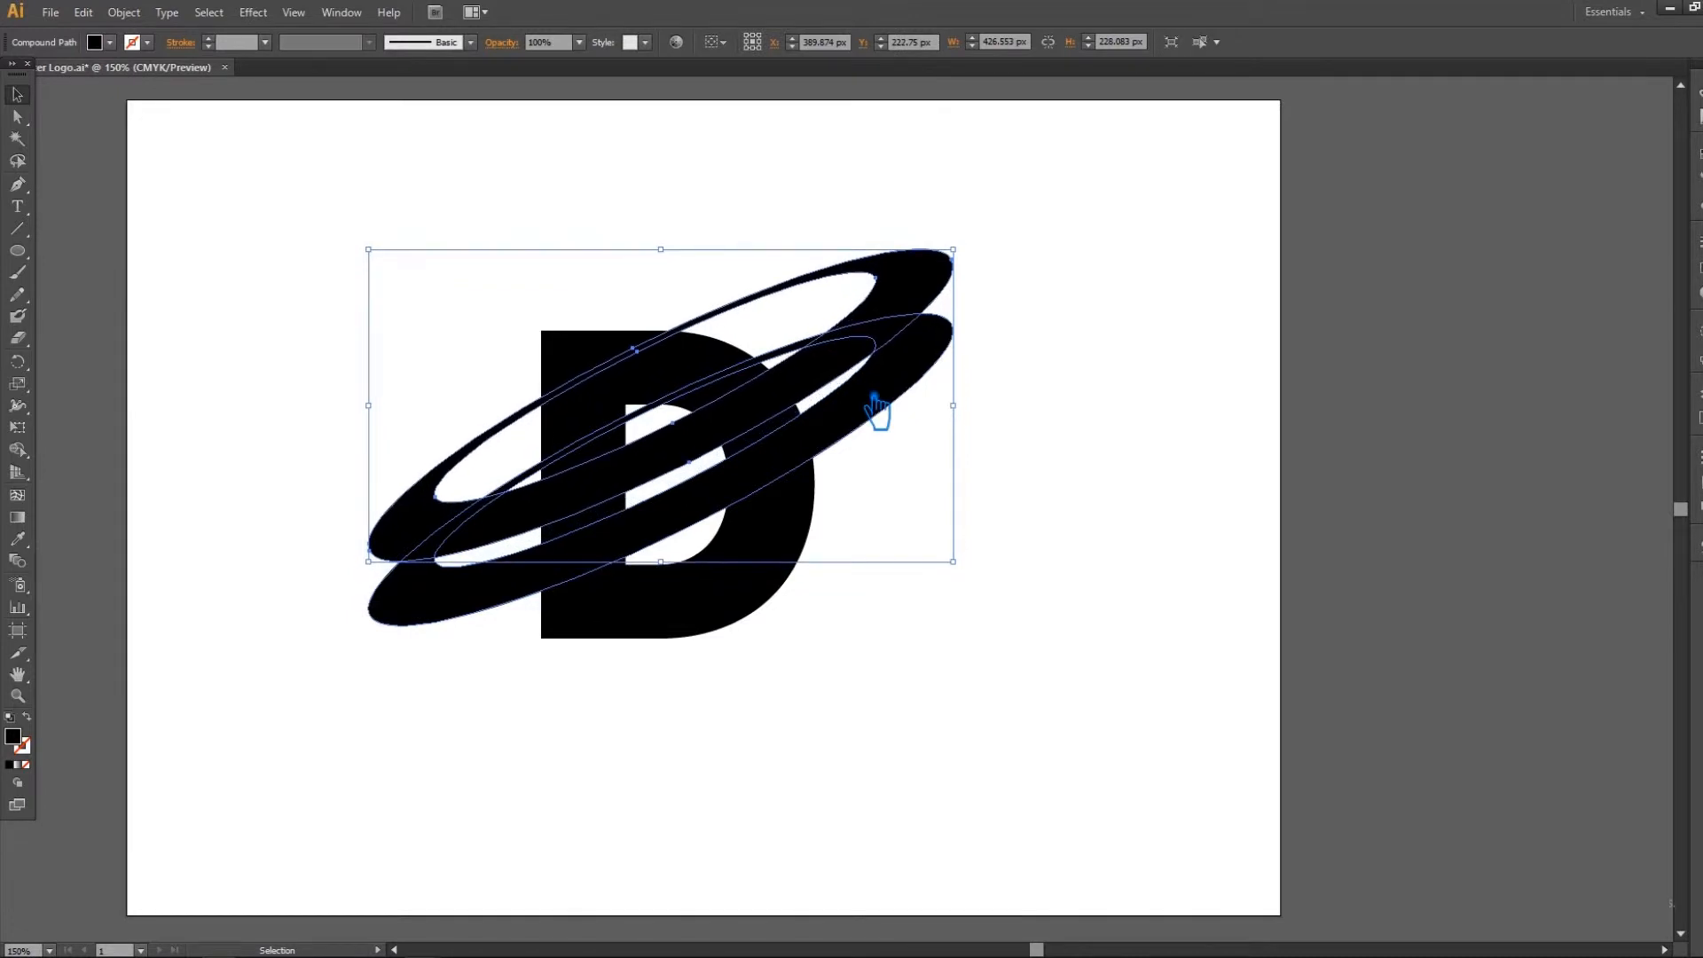
key("Down")
key("Down")
key("Down")
key("Down")
key("Down")
key("Down")
key("Down")
key("Down")
key("Down")
key("Down")
key("Down")
key("Down")
key("Down")
key("Down")
key("Down")
key("Down")
key("Down")
key("Down")
key("Down")
key("Down")
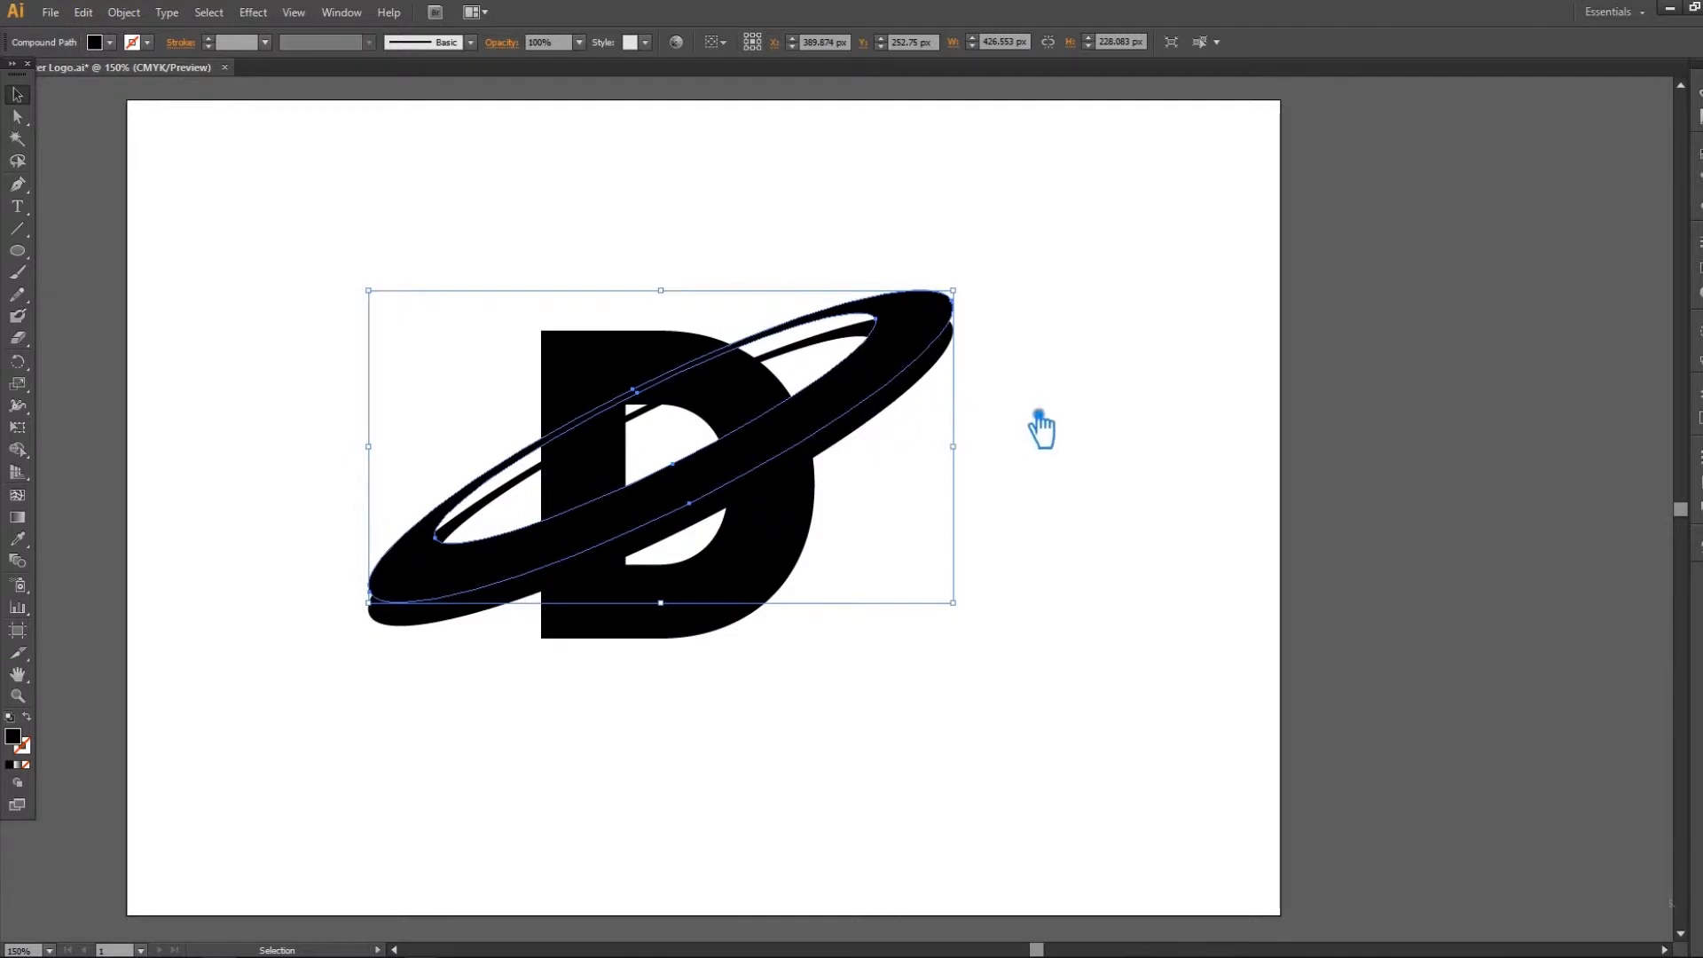
key("a")
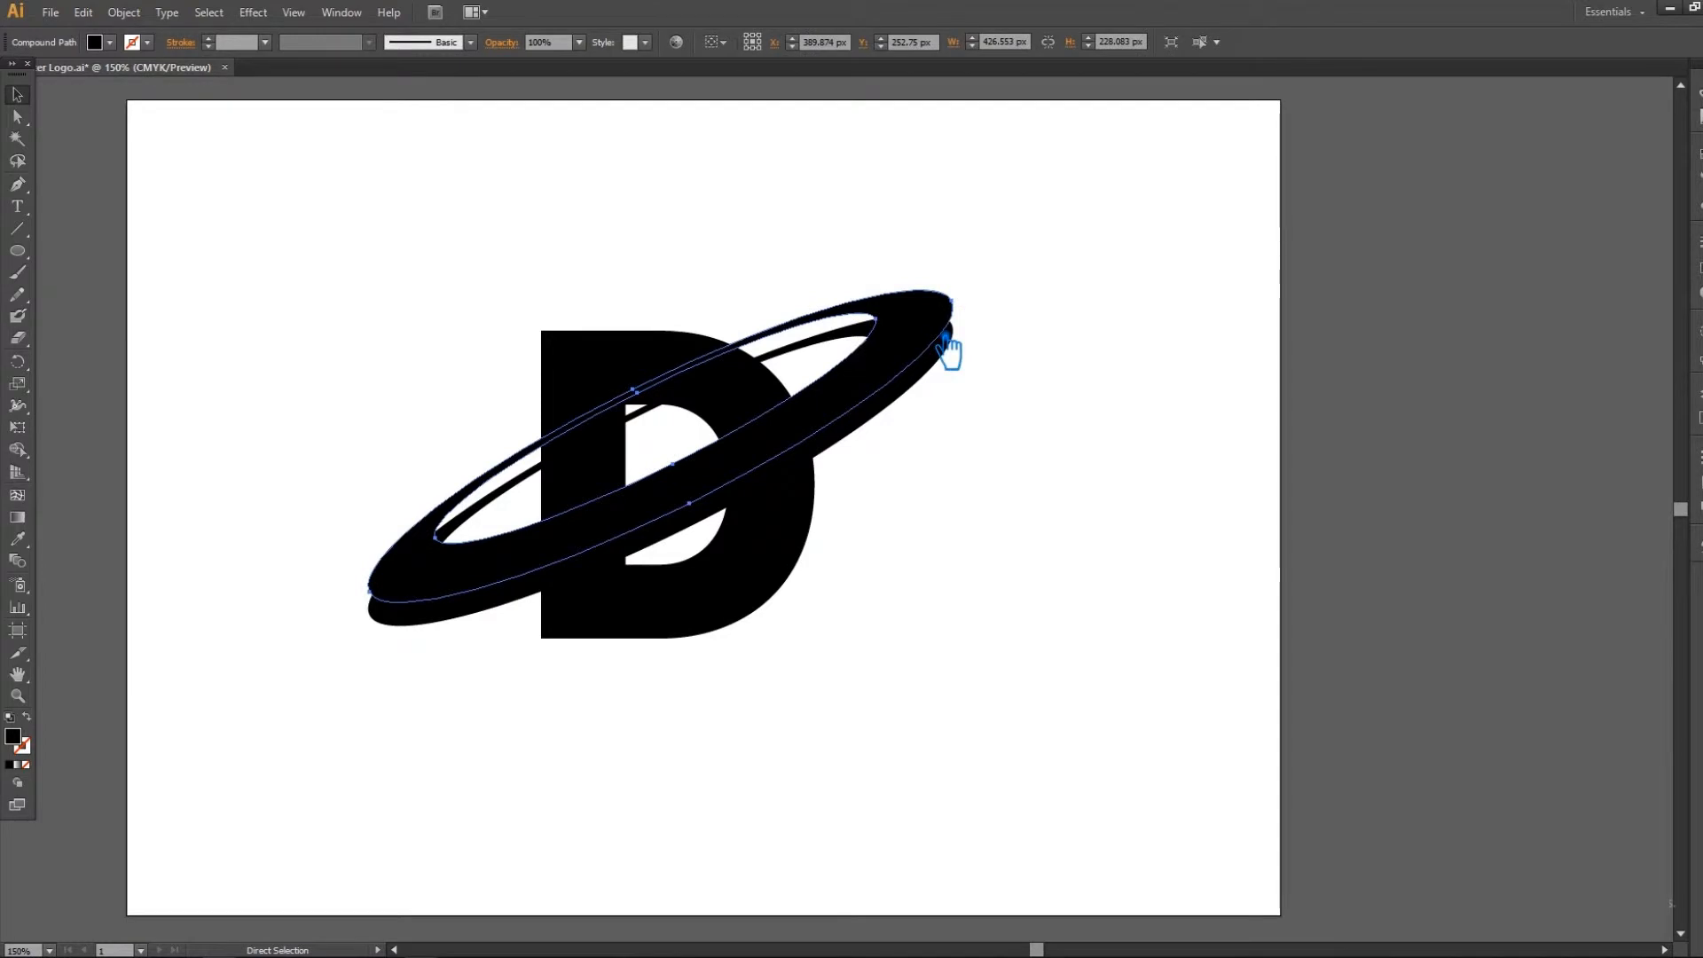
Step: Copy the raised ring, and split the D and both rings into ungrouped pieces with the Pathfinder Divide operation
left_click(1146, 348)
left_click(873, 408)
left_click(1063, 759)
left_click_drag(1063, 759, 437, 319)
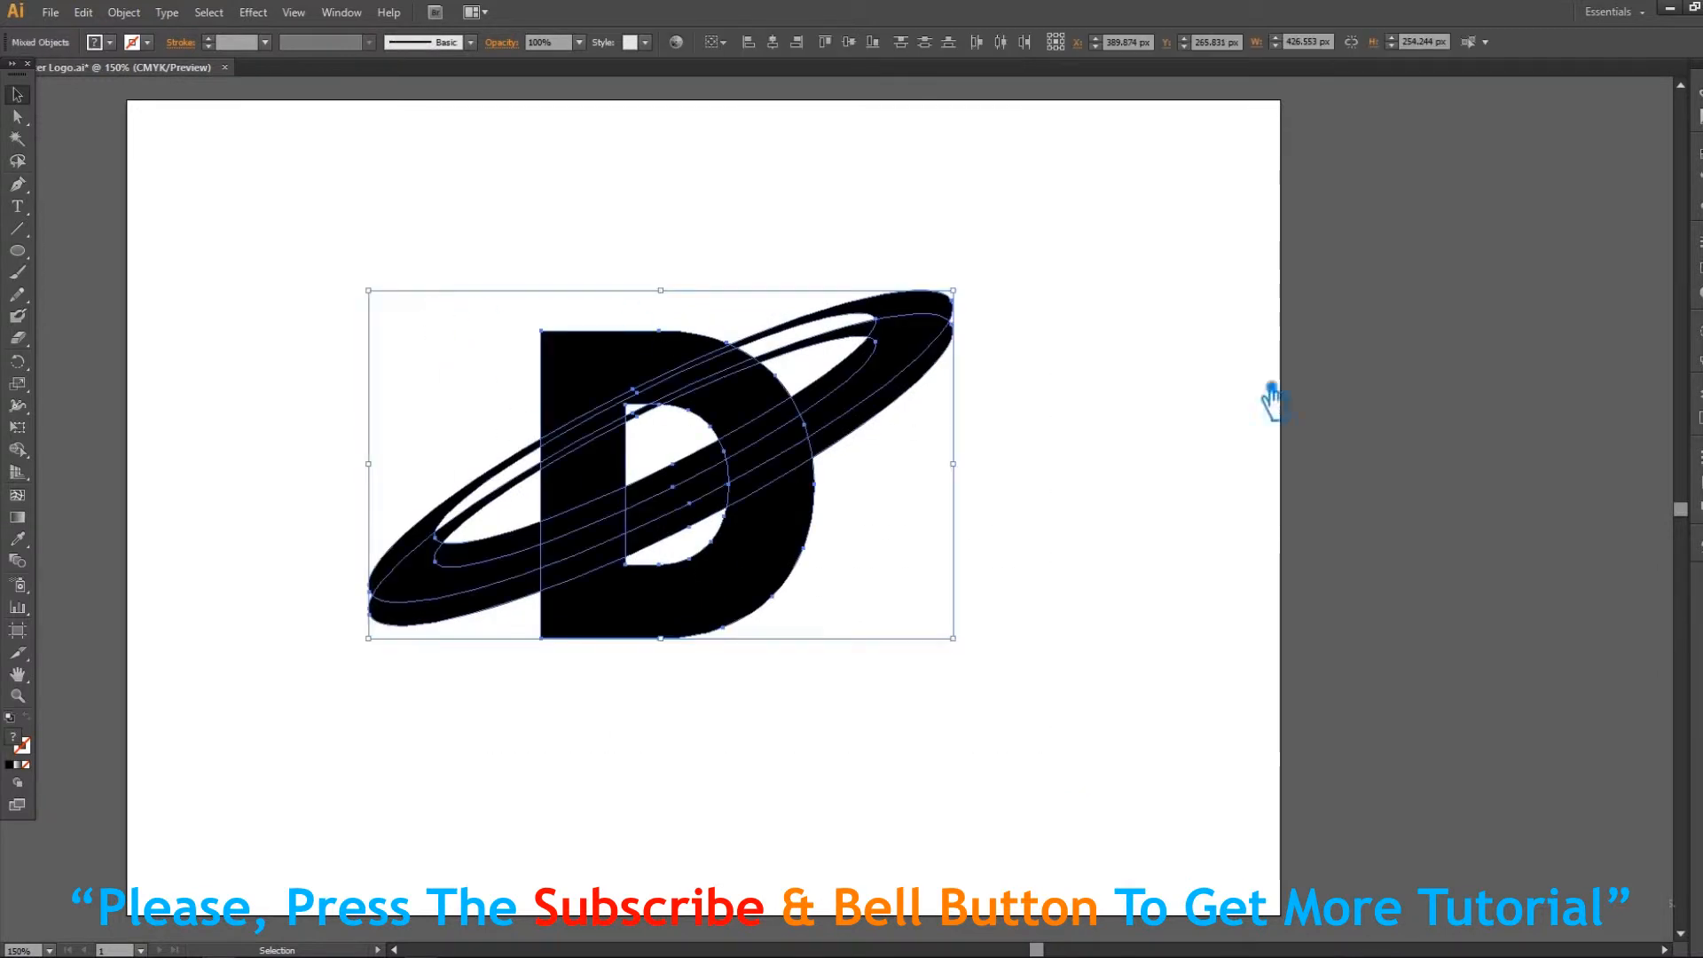
left_click(1699, 507)
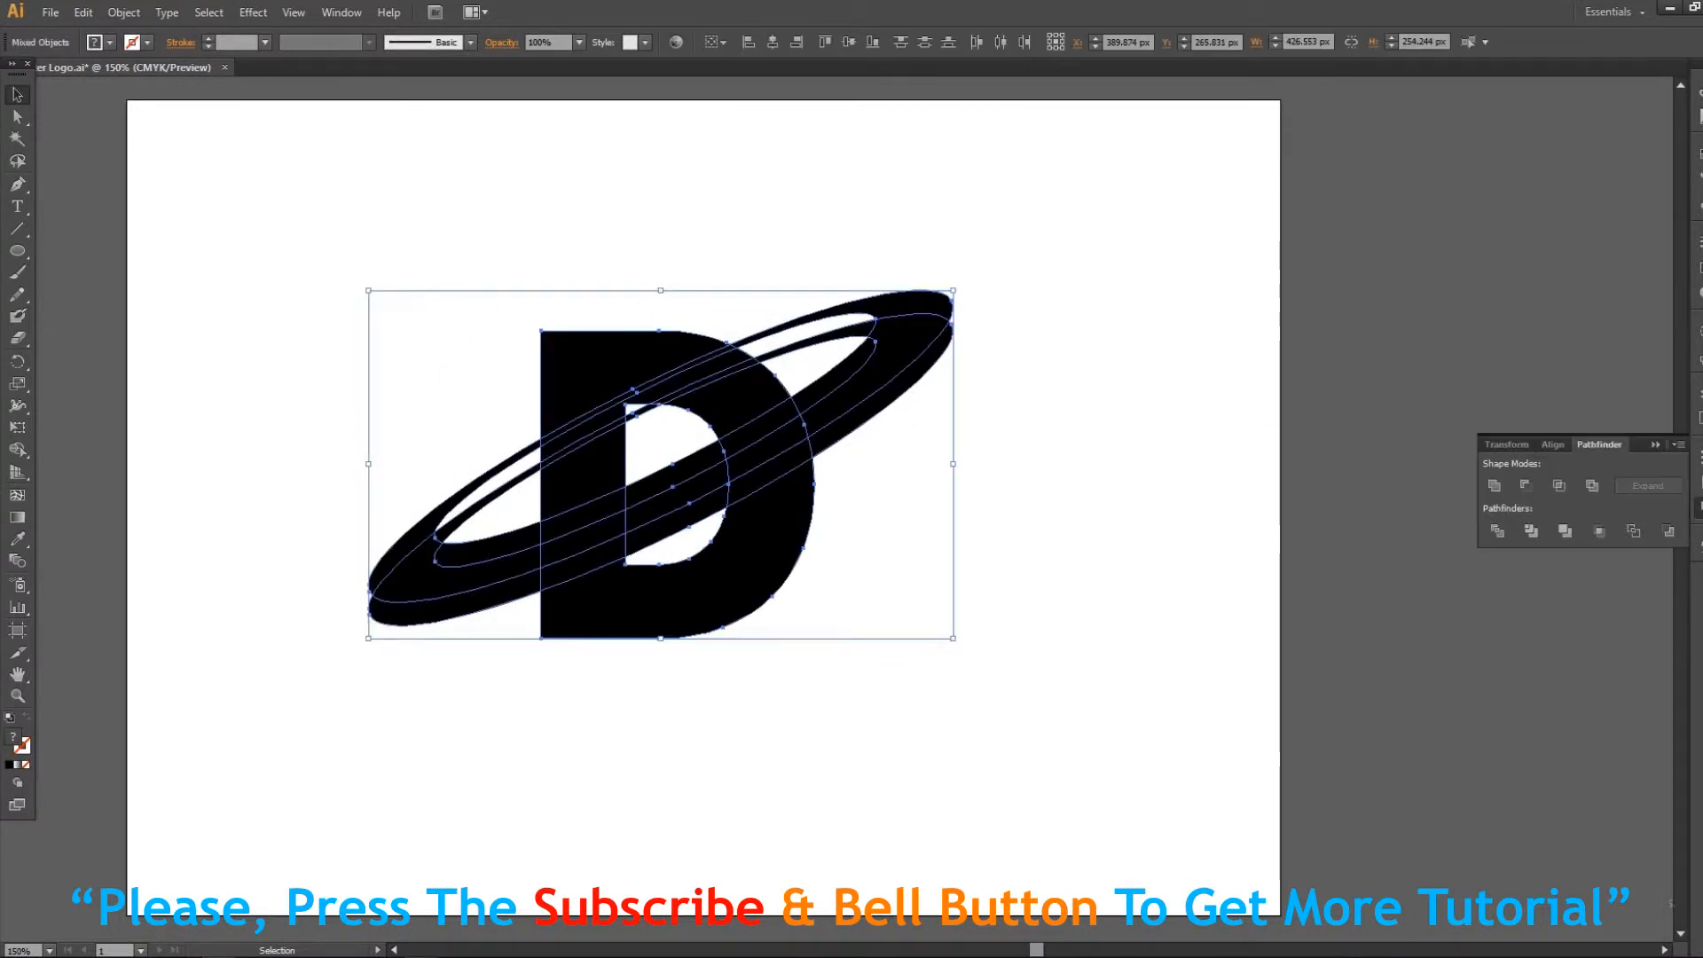
left_click(1531, 530)
right_click(762, 443)
left_click(814, 543)
left_click(960, 483)
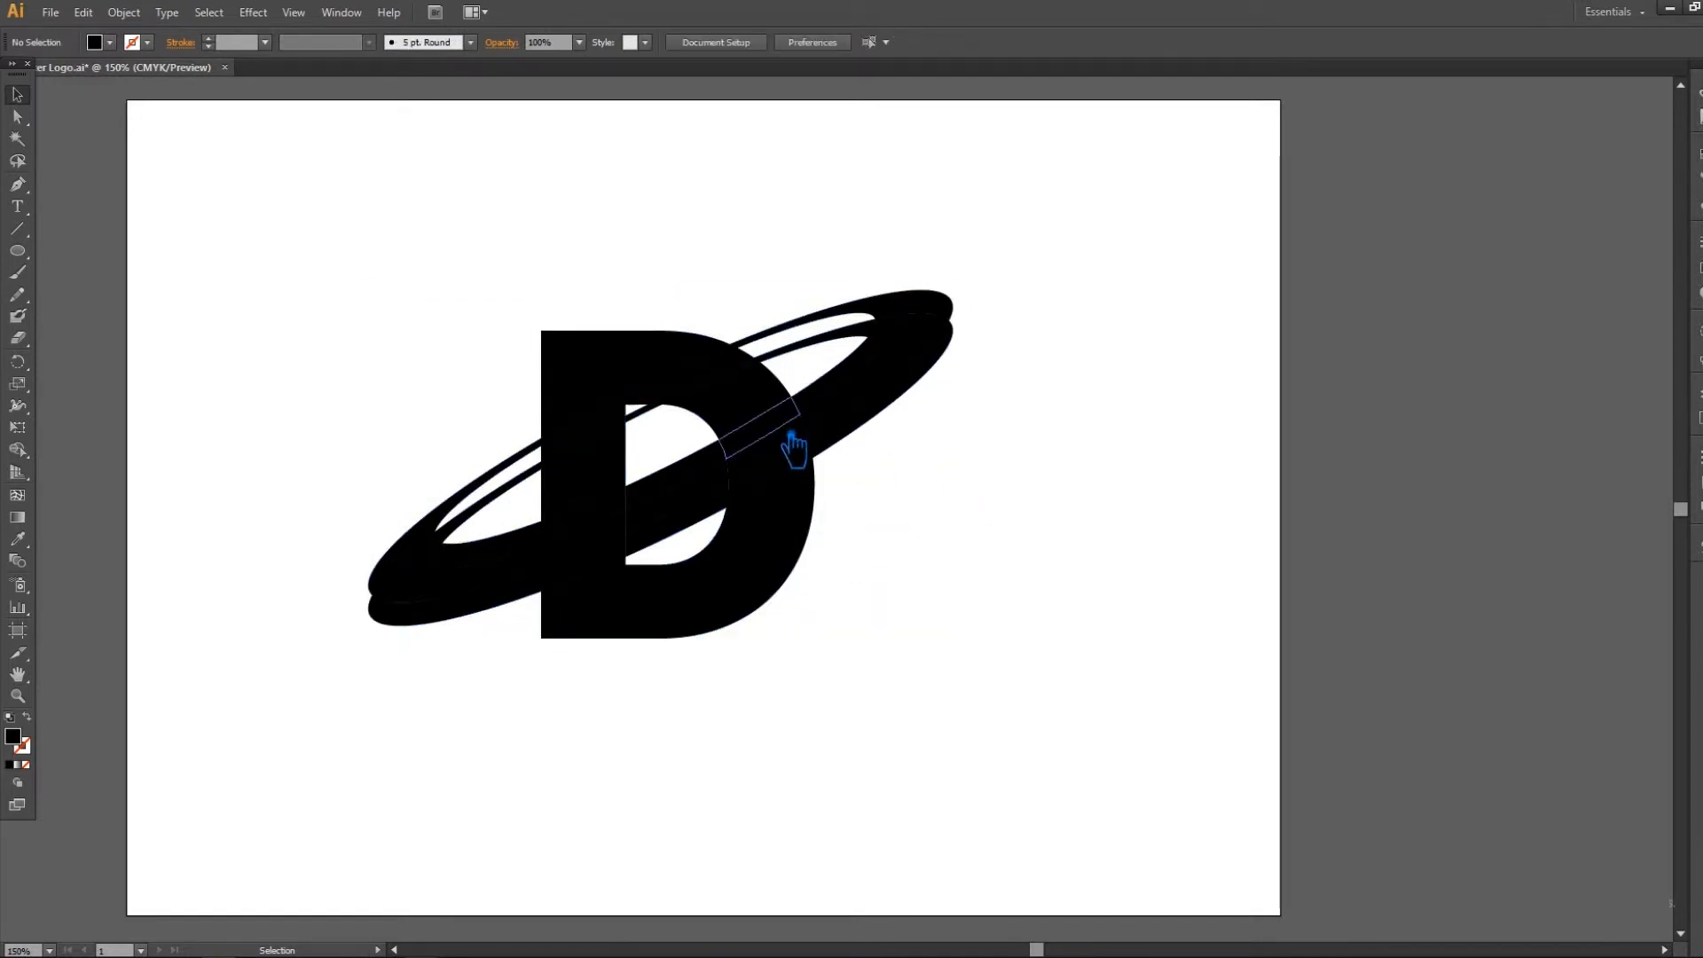
Step: Delete the raised ring's outer slivers and the thin arc pieces of both rings that cross the D's upper part
left_click(908, 320)
key("Delete")
left_click(486, 517)
key("Delete")
left_click(604, 432)
key("Delete")
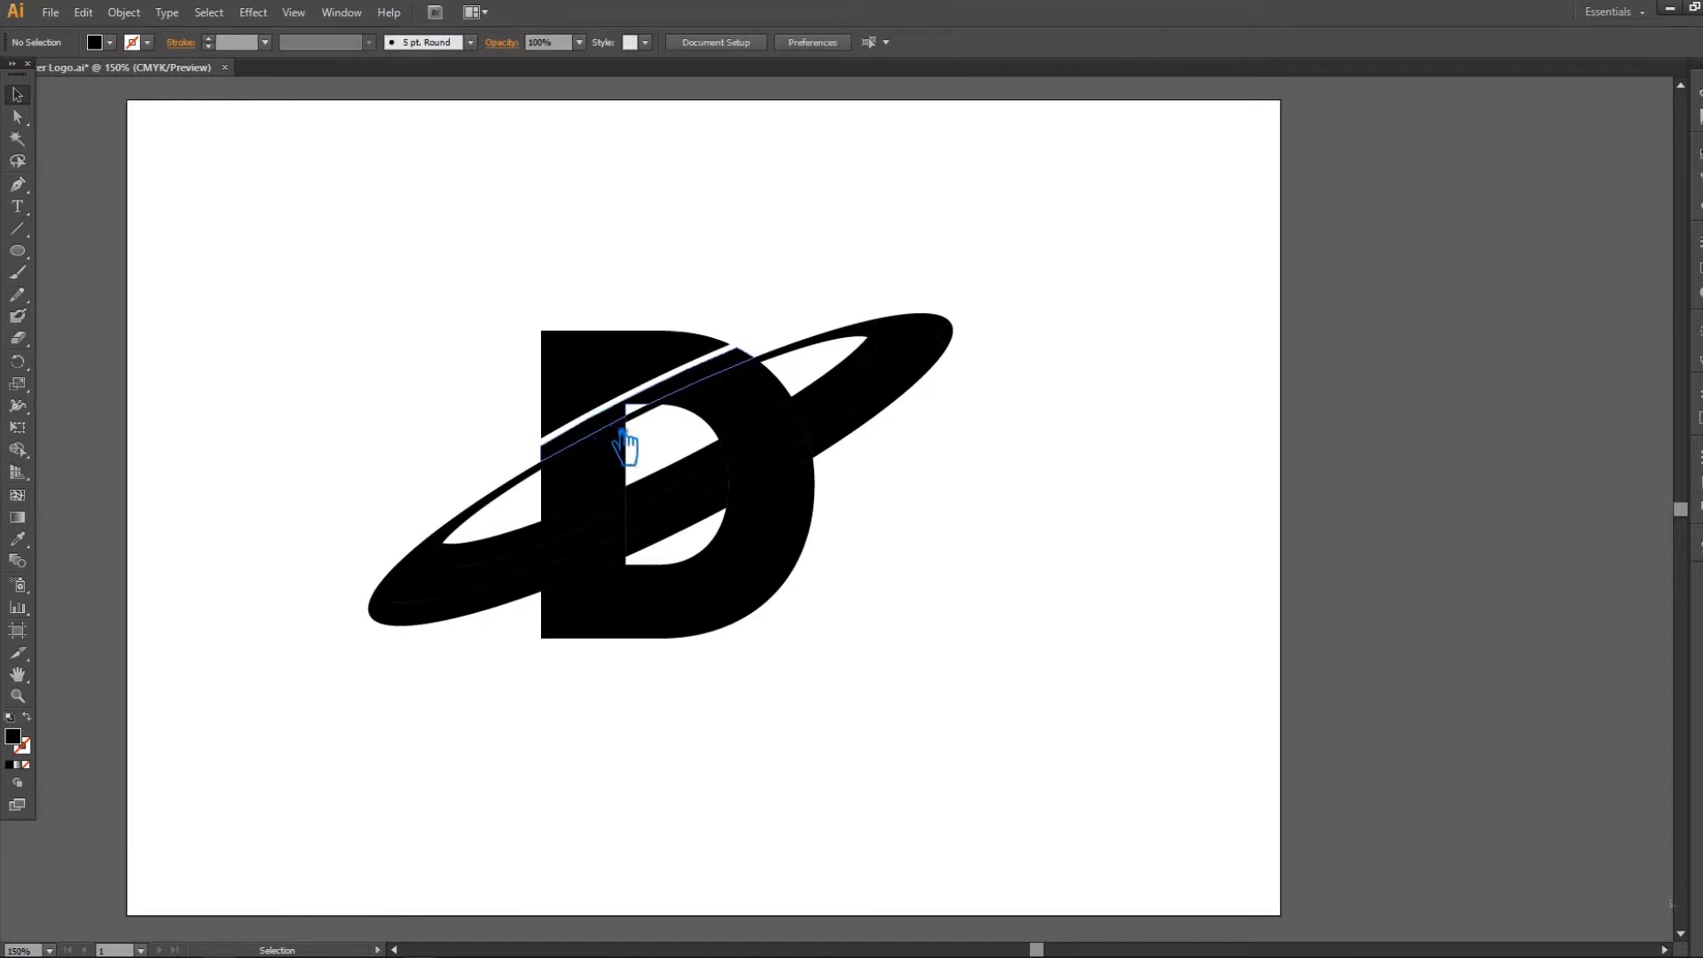
left_click(655, 408)
key("Delete")
left_click(706, 384)
key("Delete")
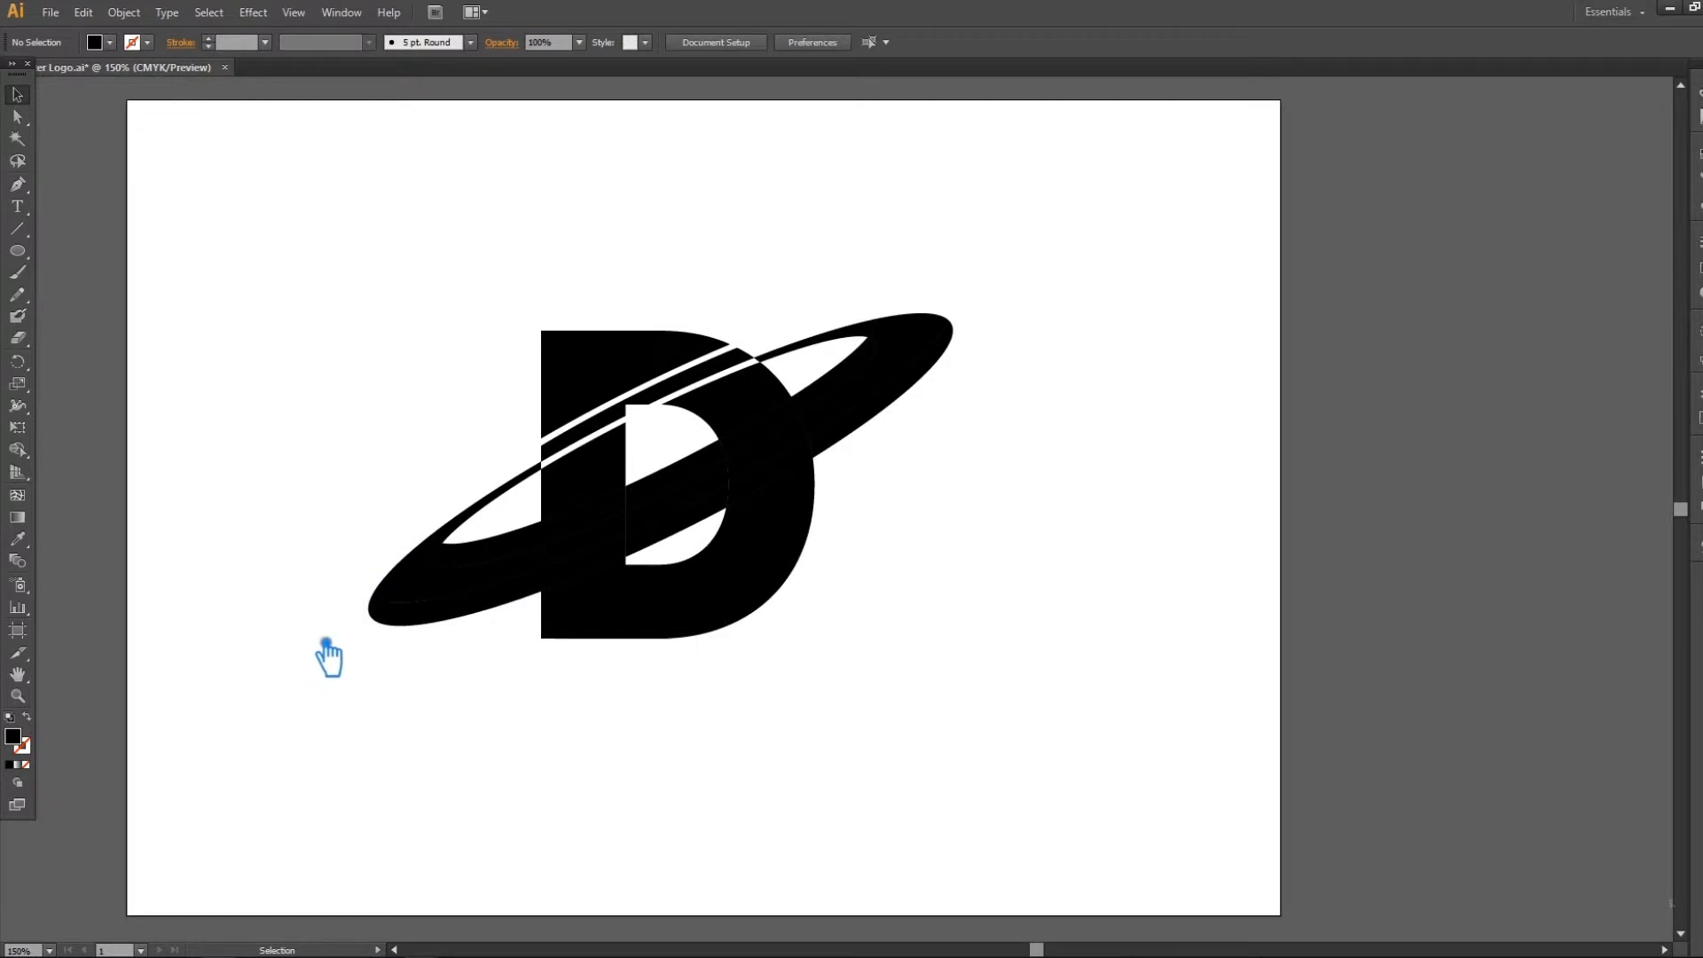
Step: Delete the lower ring's exposed bottom-edge pieces to cut a diagonal gap through the D's lower half
left_click(458, 619)
key("Delete")
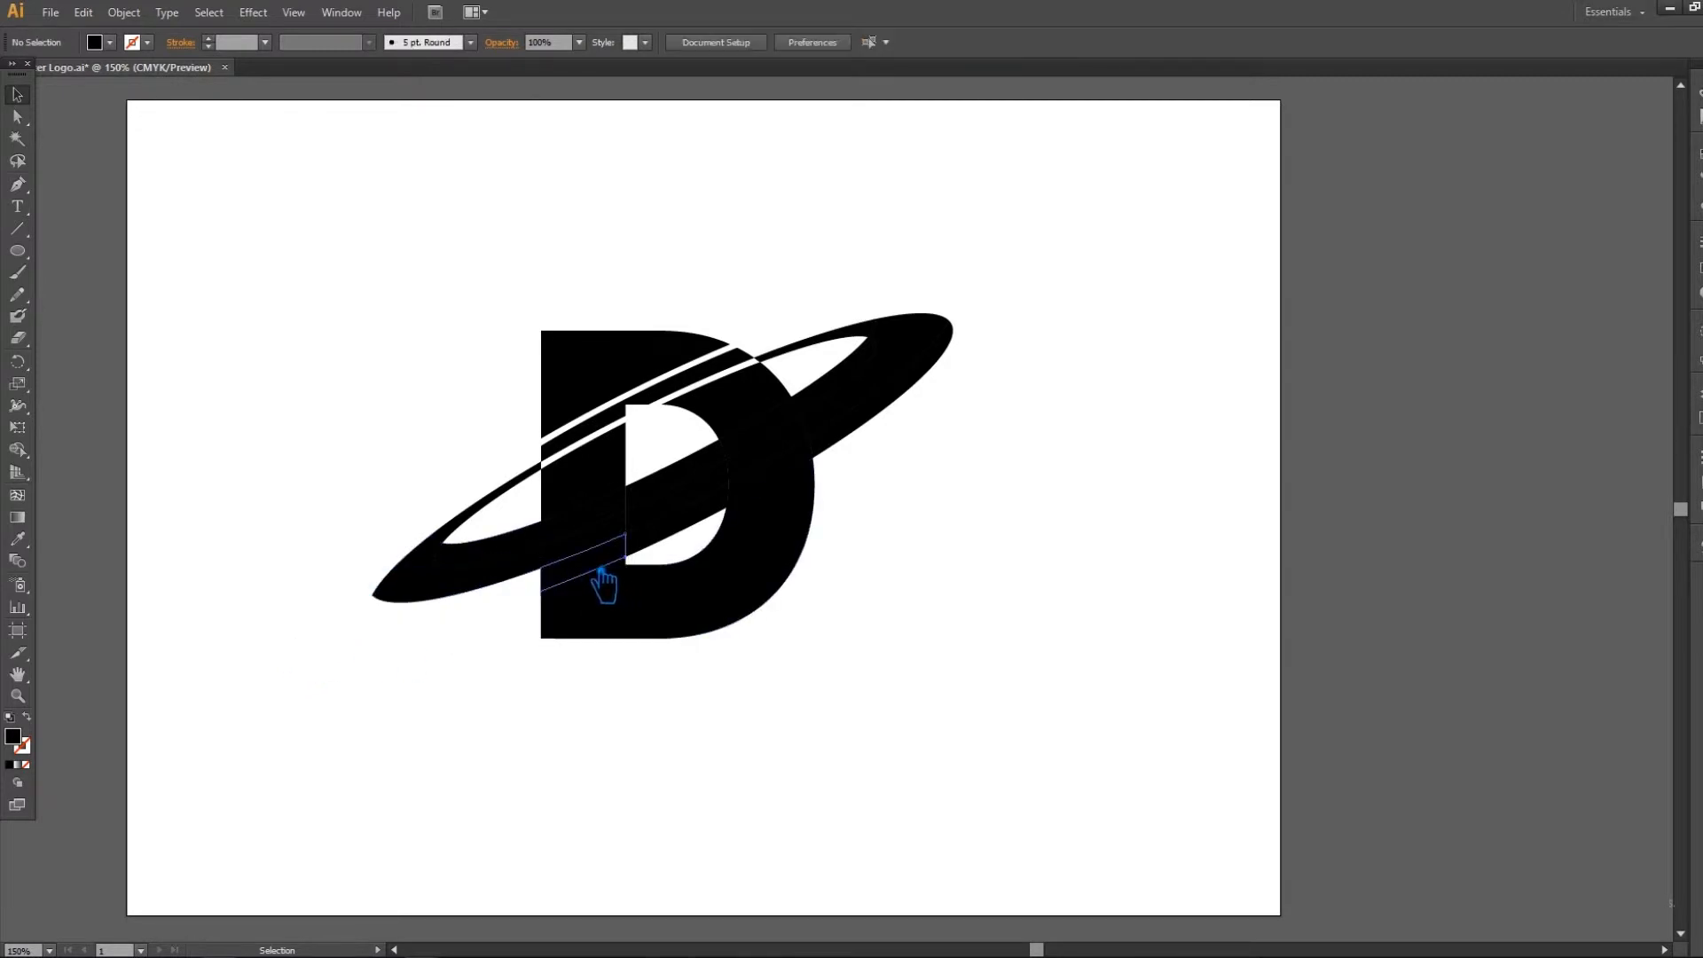
left_click(609, 559)
key("Delete")
left_click(684, 524)
key("Delete")
left_click(790, 467)
key("Delete")
left_click(859, 431)
key("Delete")
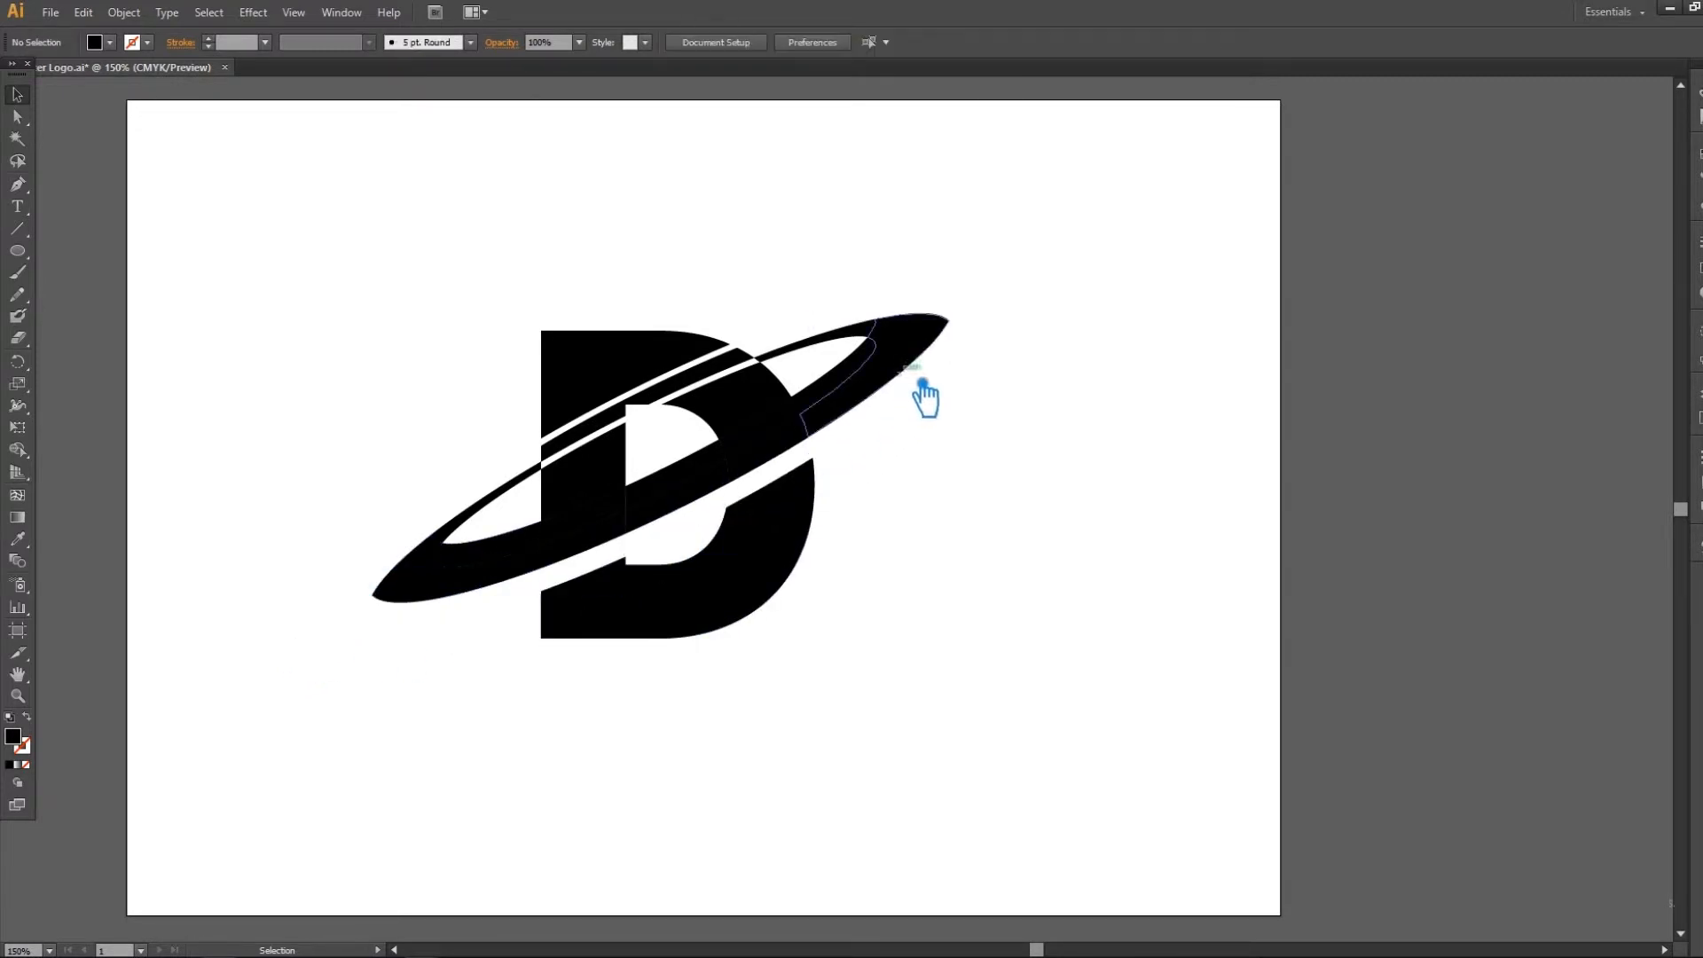
Step: Delete all remaining ring pieces extending beyond both sides of the D
left_click(923, 355)
key("Delete")
left_click(871, 358)
key("Delete")
left_click(865, 337)
key("Delete")
left_click_drag(885, 422, 825, 290)
key("Delete")
left_click_drag(324, 294, 525, 692)
key("Delete")
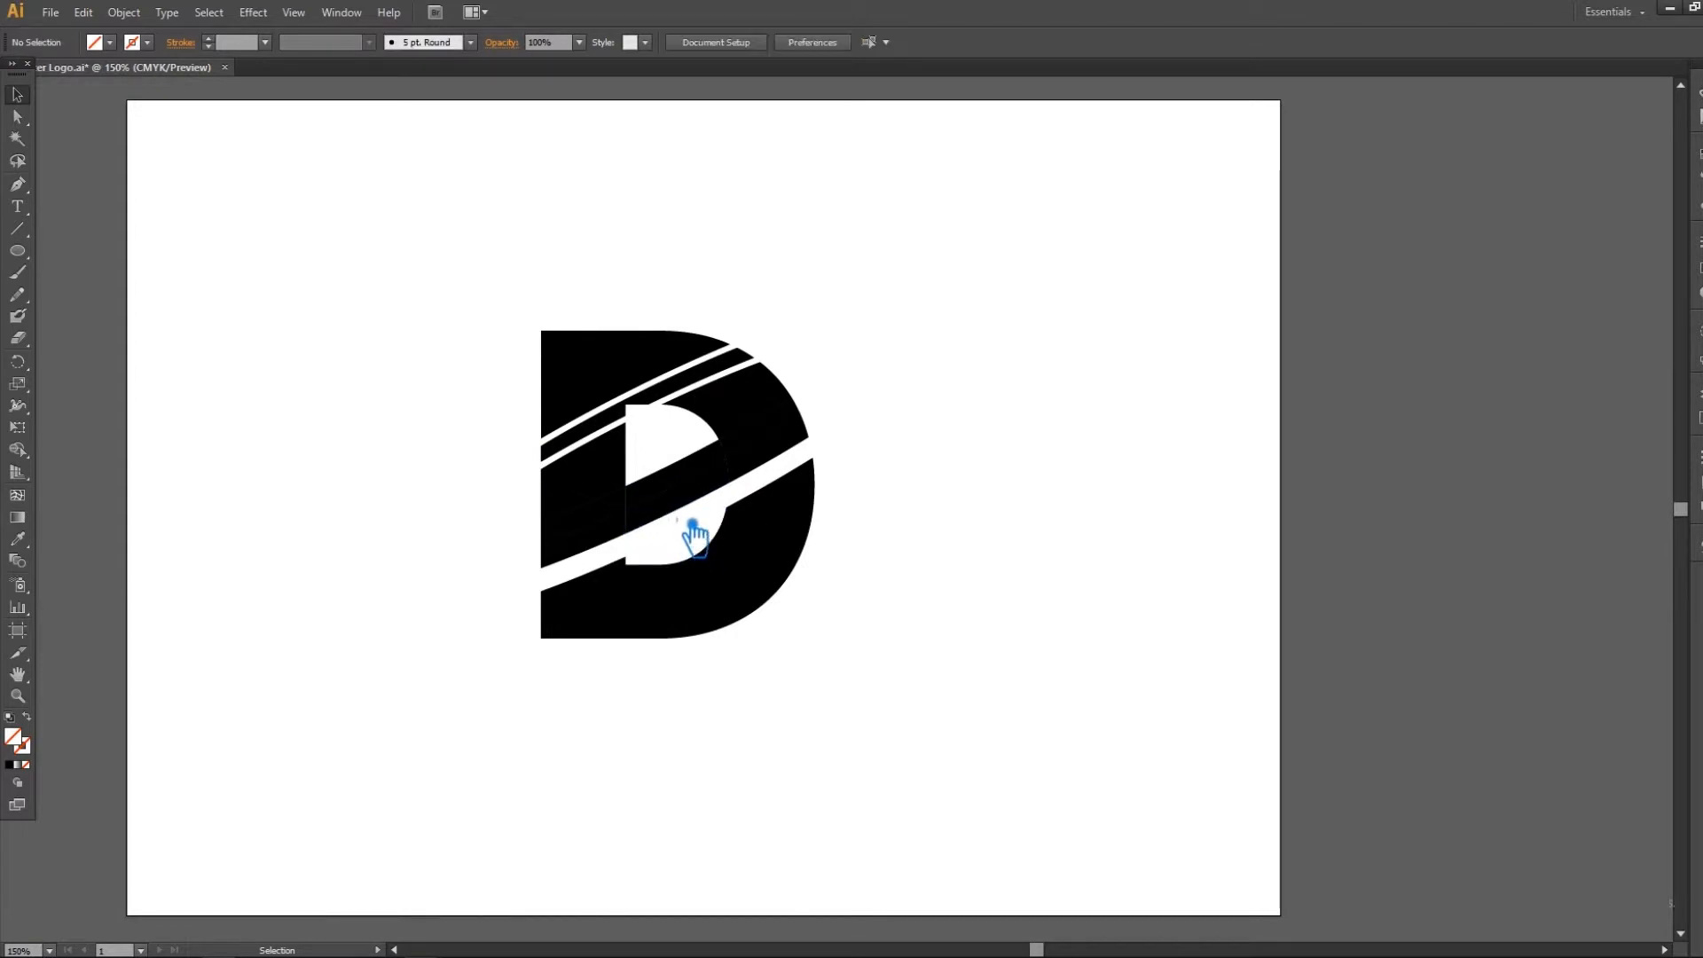
Step: Try uniting the pieces of the D's middle section with Pathfinder Unite, and undo it
left_click(552, 501)
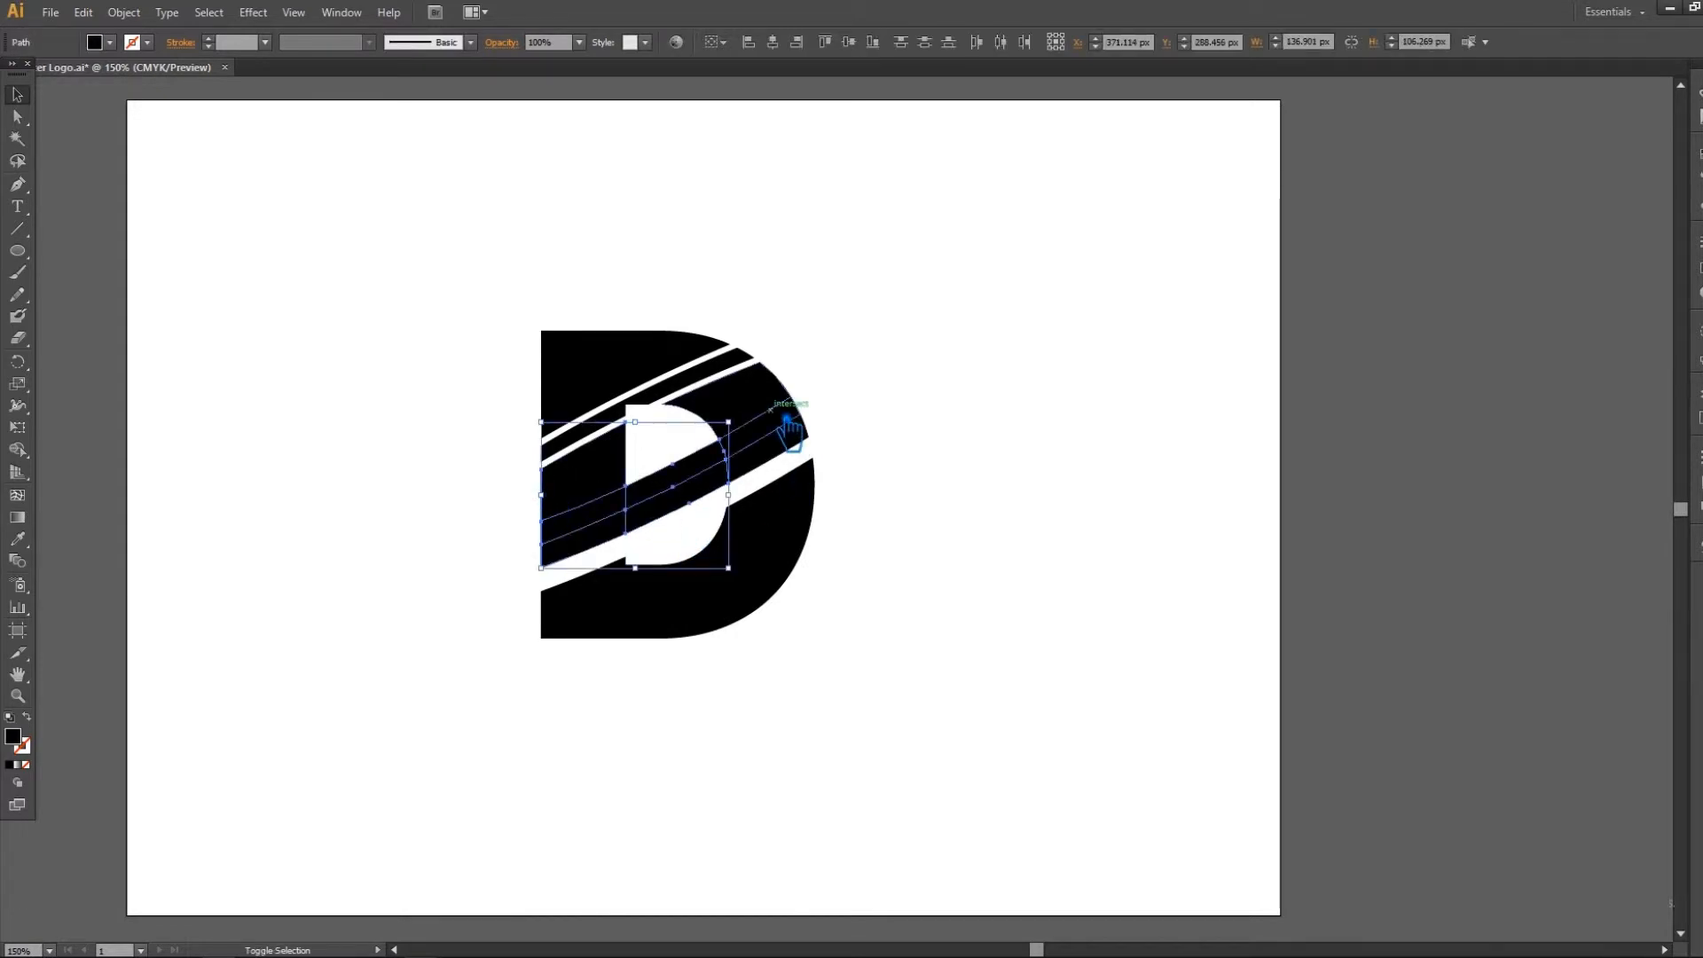
left_click(783, 417, "shift")
left_click(899, 410)
left_click_drag(863, 442, 745, 399)
left_click_drag(694, 526, 534, 485)
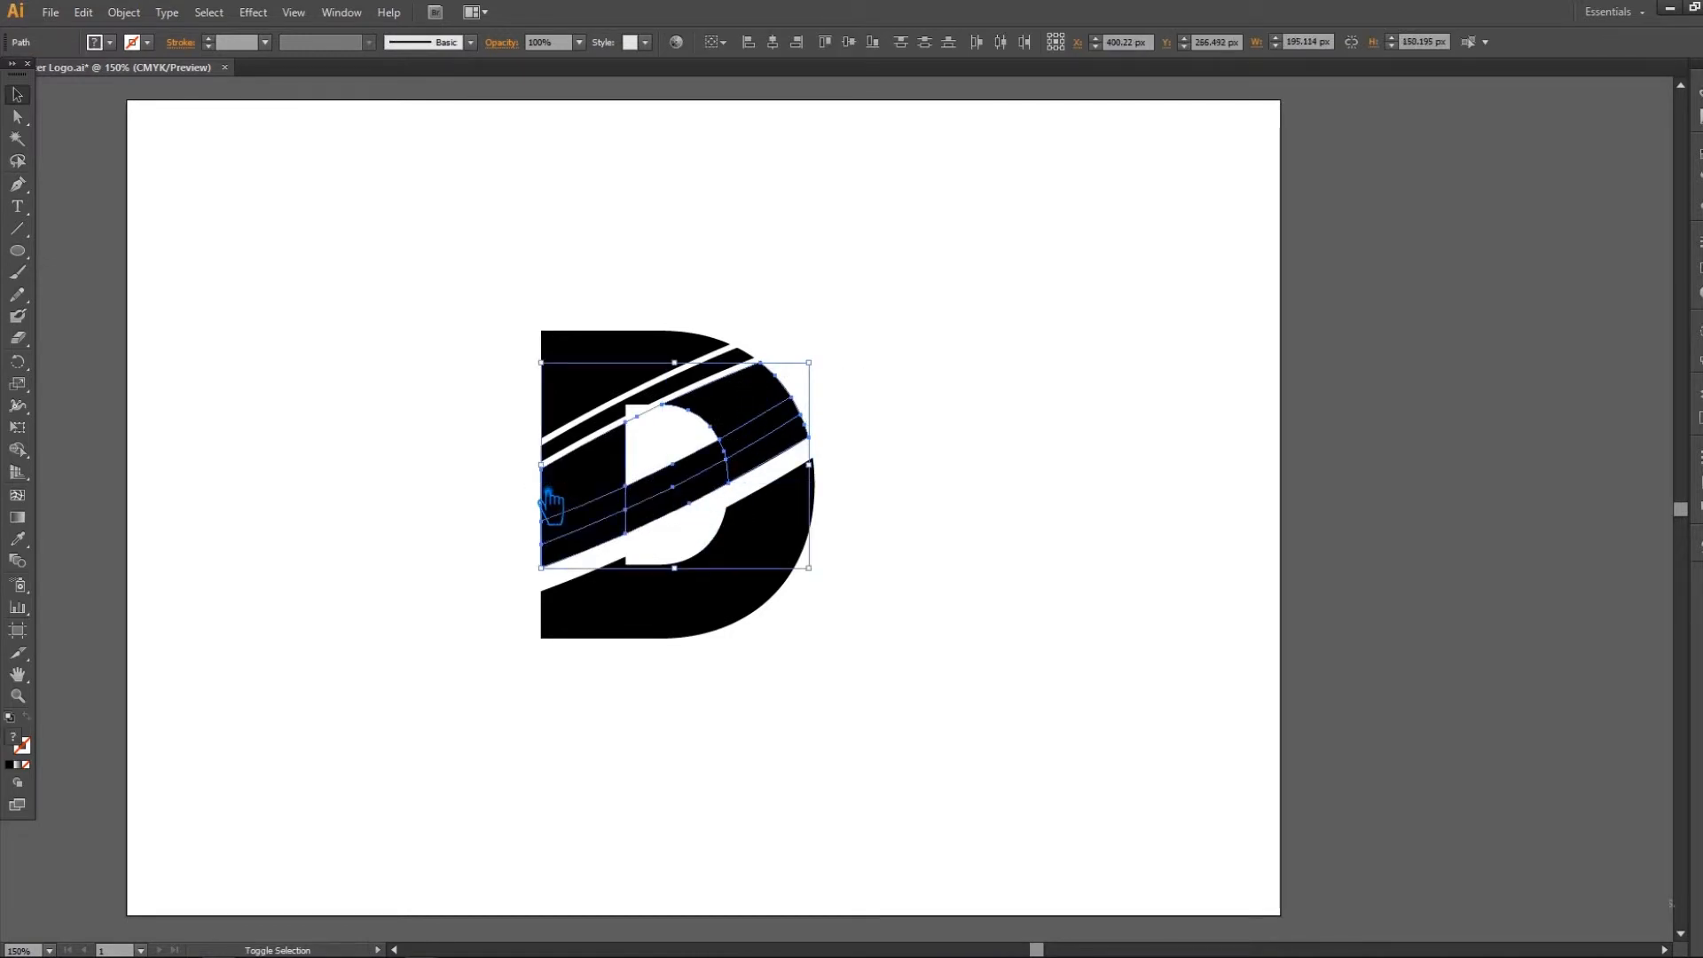
key("shift+ctrl+F9")
left_click(1522, 487)
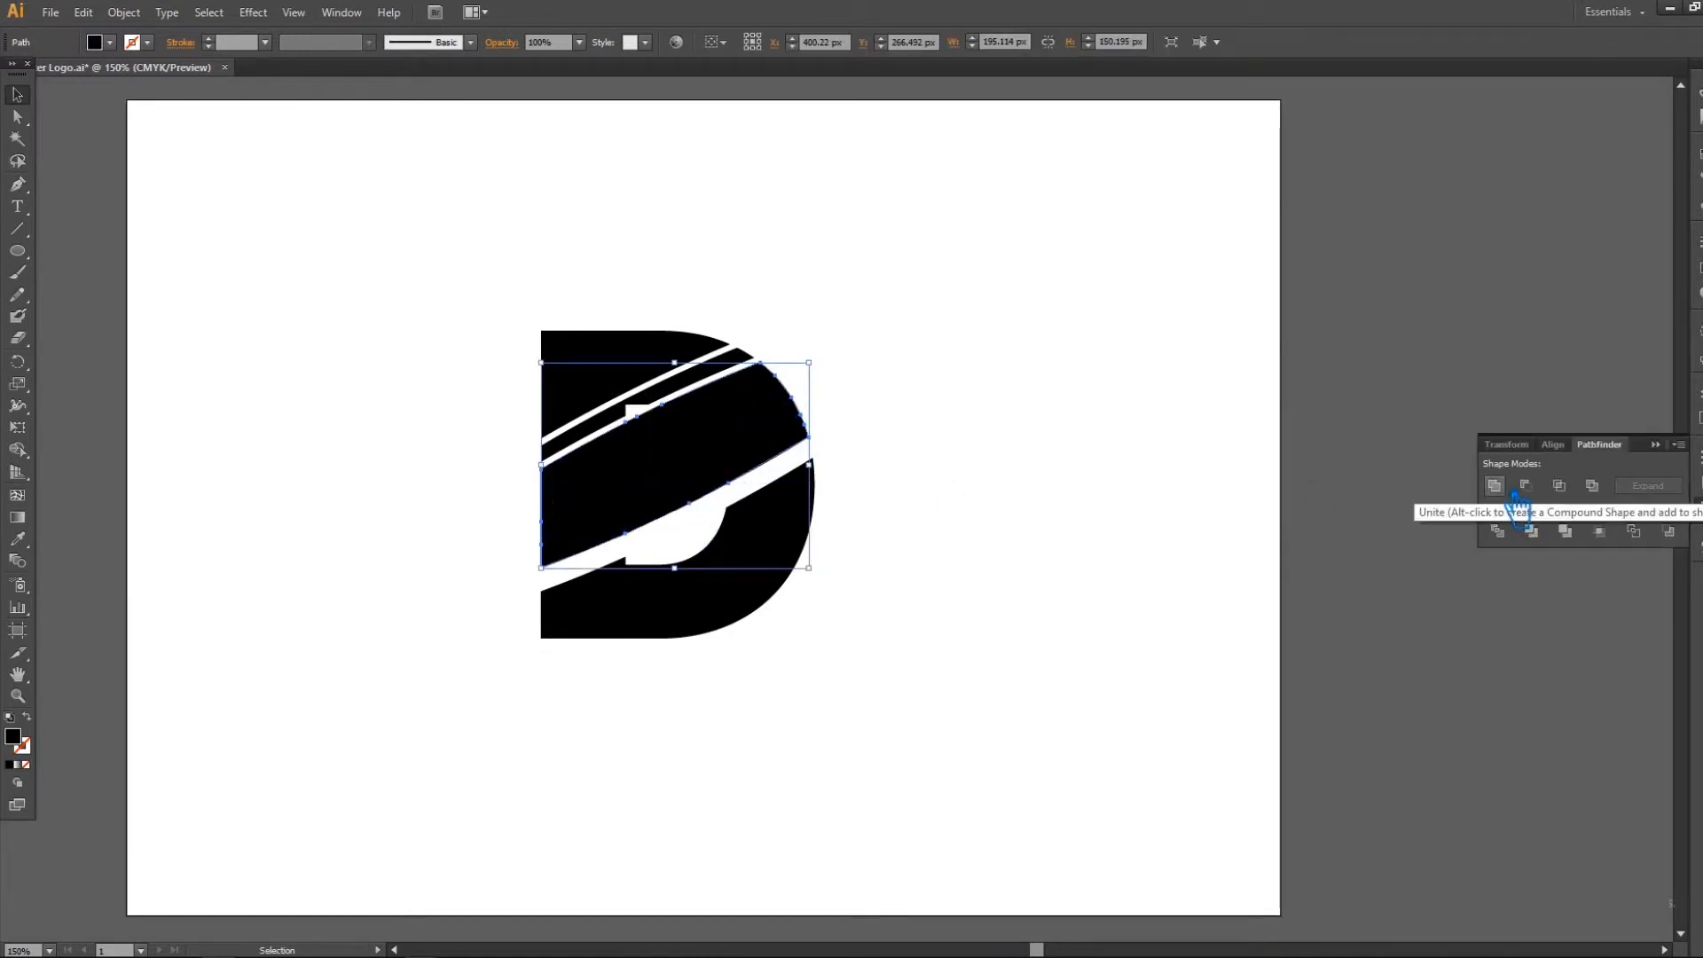
key("ctrl+z")
Step: Delete the empty piece inside the D's counter and unite the middle section's pieces with Pathfinder Unite
left_click(1538, 289)
left_click(650, 426)
key("Delete")
left_click_drag(873, 455, 760, 391)
left_click_drag(487, 483, 661, 540)
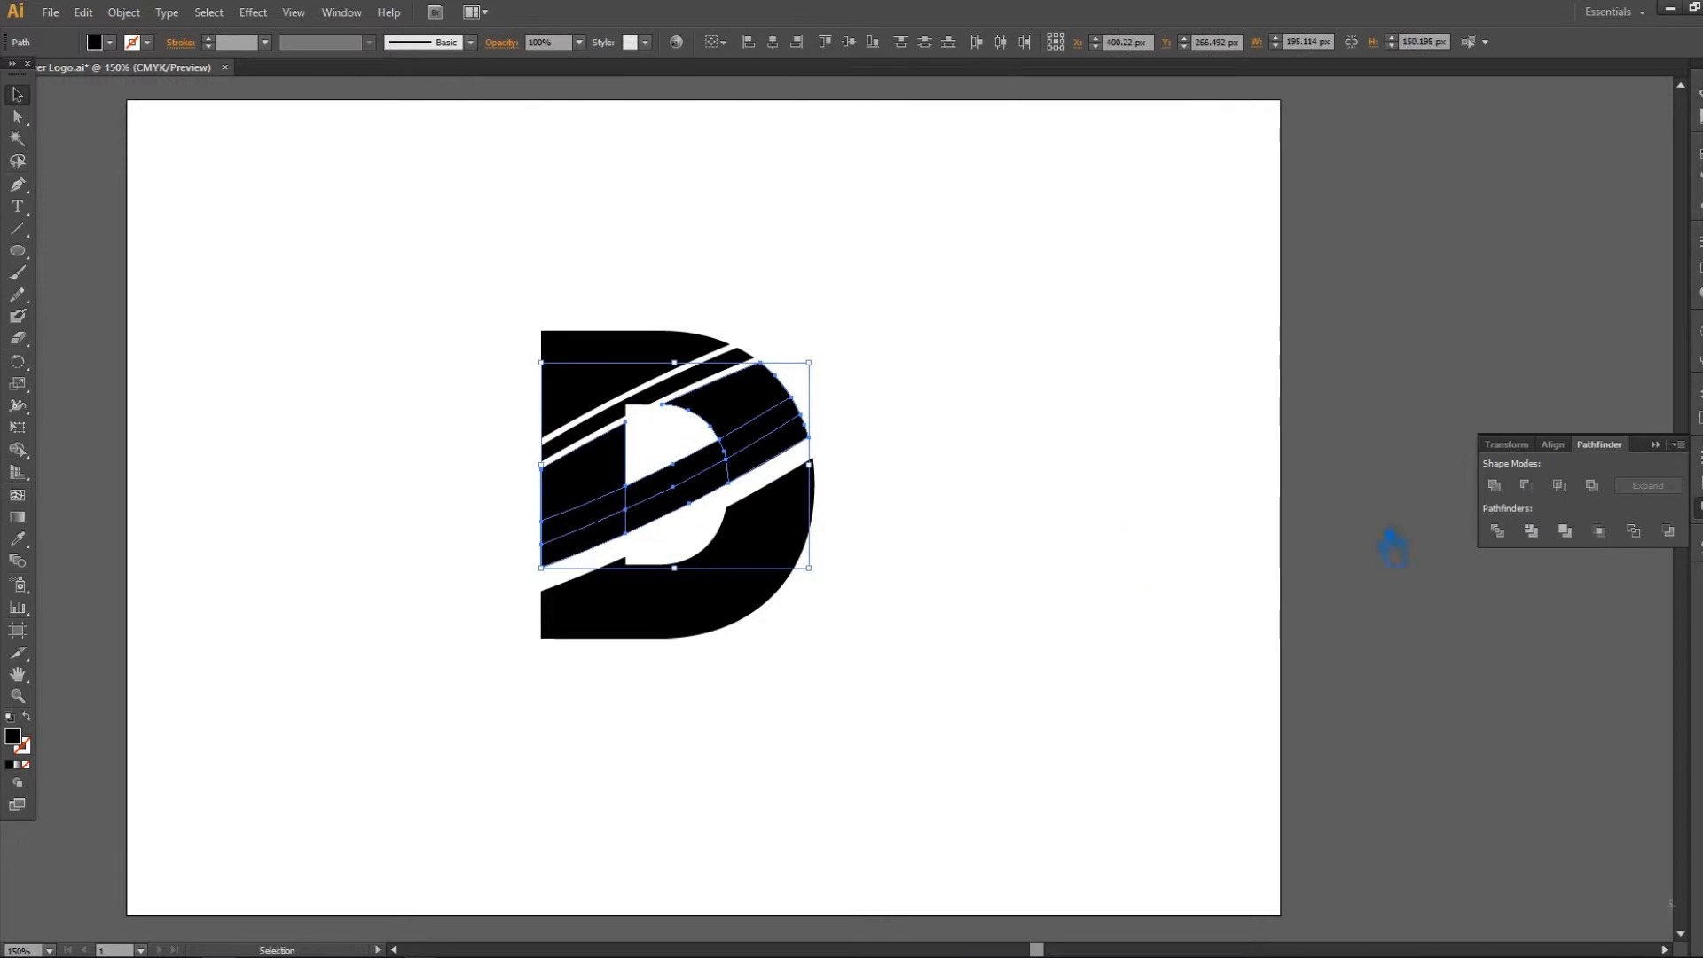
left_click(1494, 486)
left_click(1419, 466)
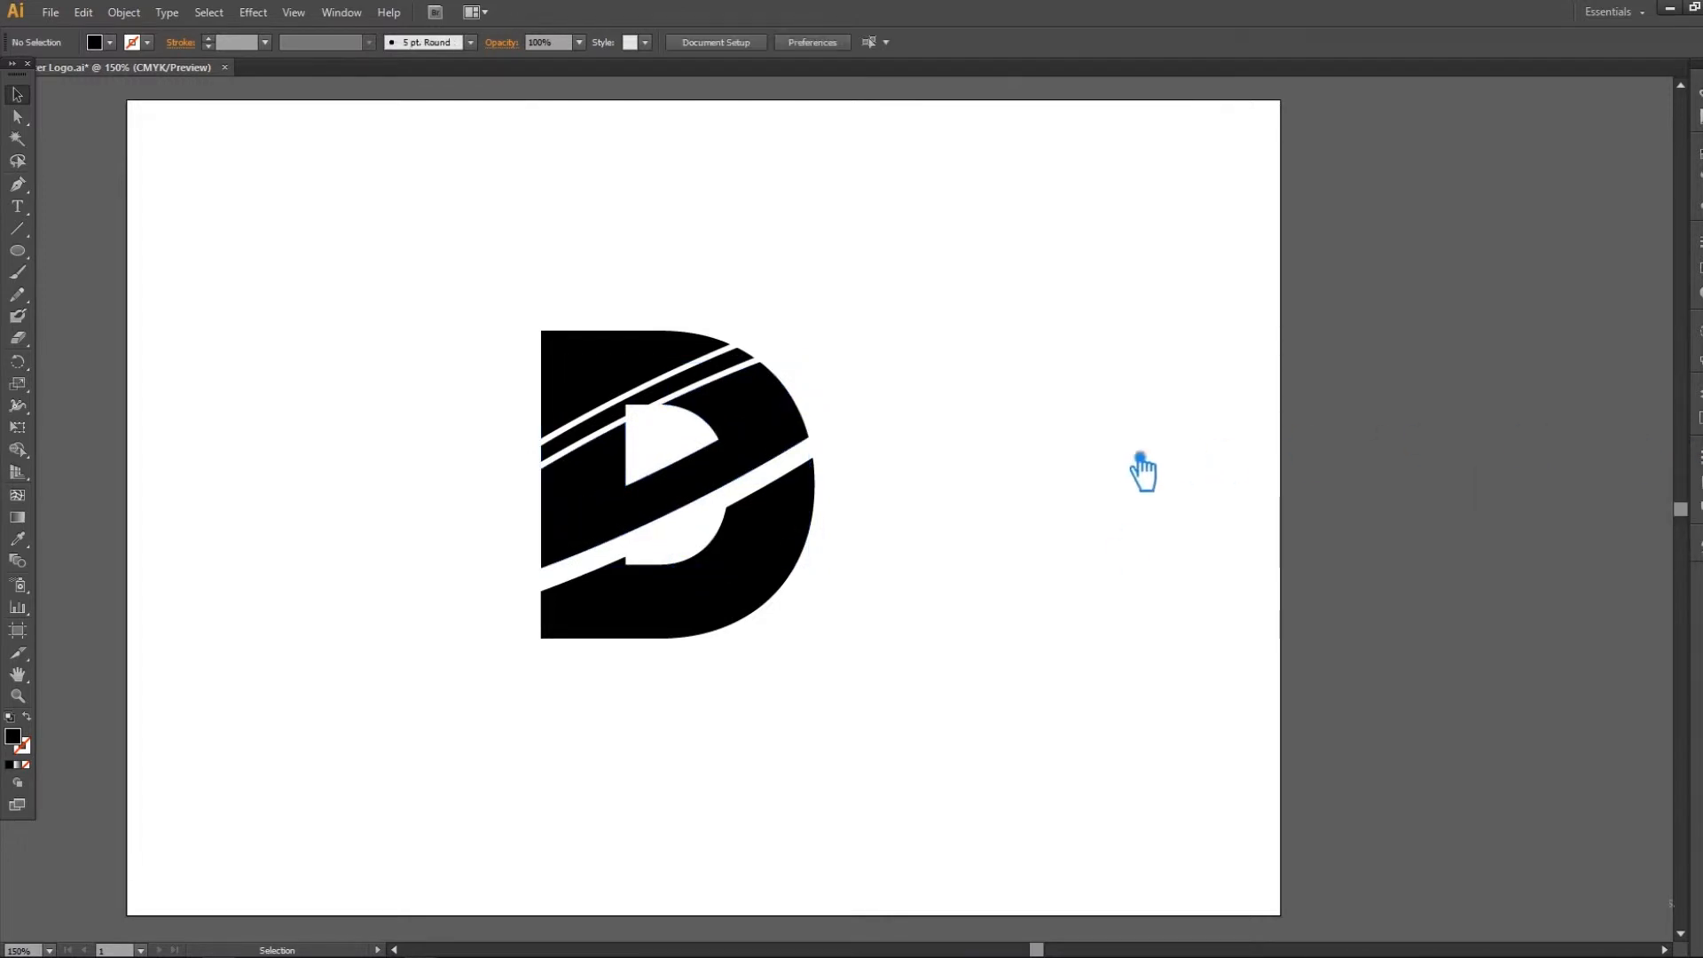
Step: Paste the copied ring in front, in its original place over the sliced D, and select it
key("ctrl+s")
key("ctrl+f")
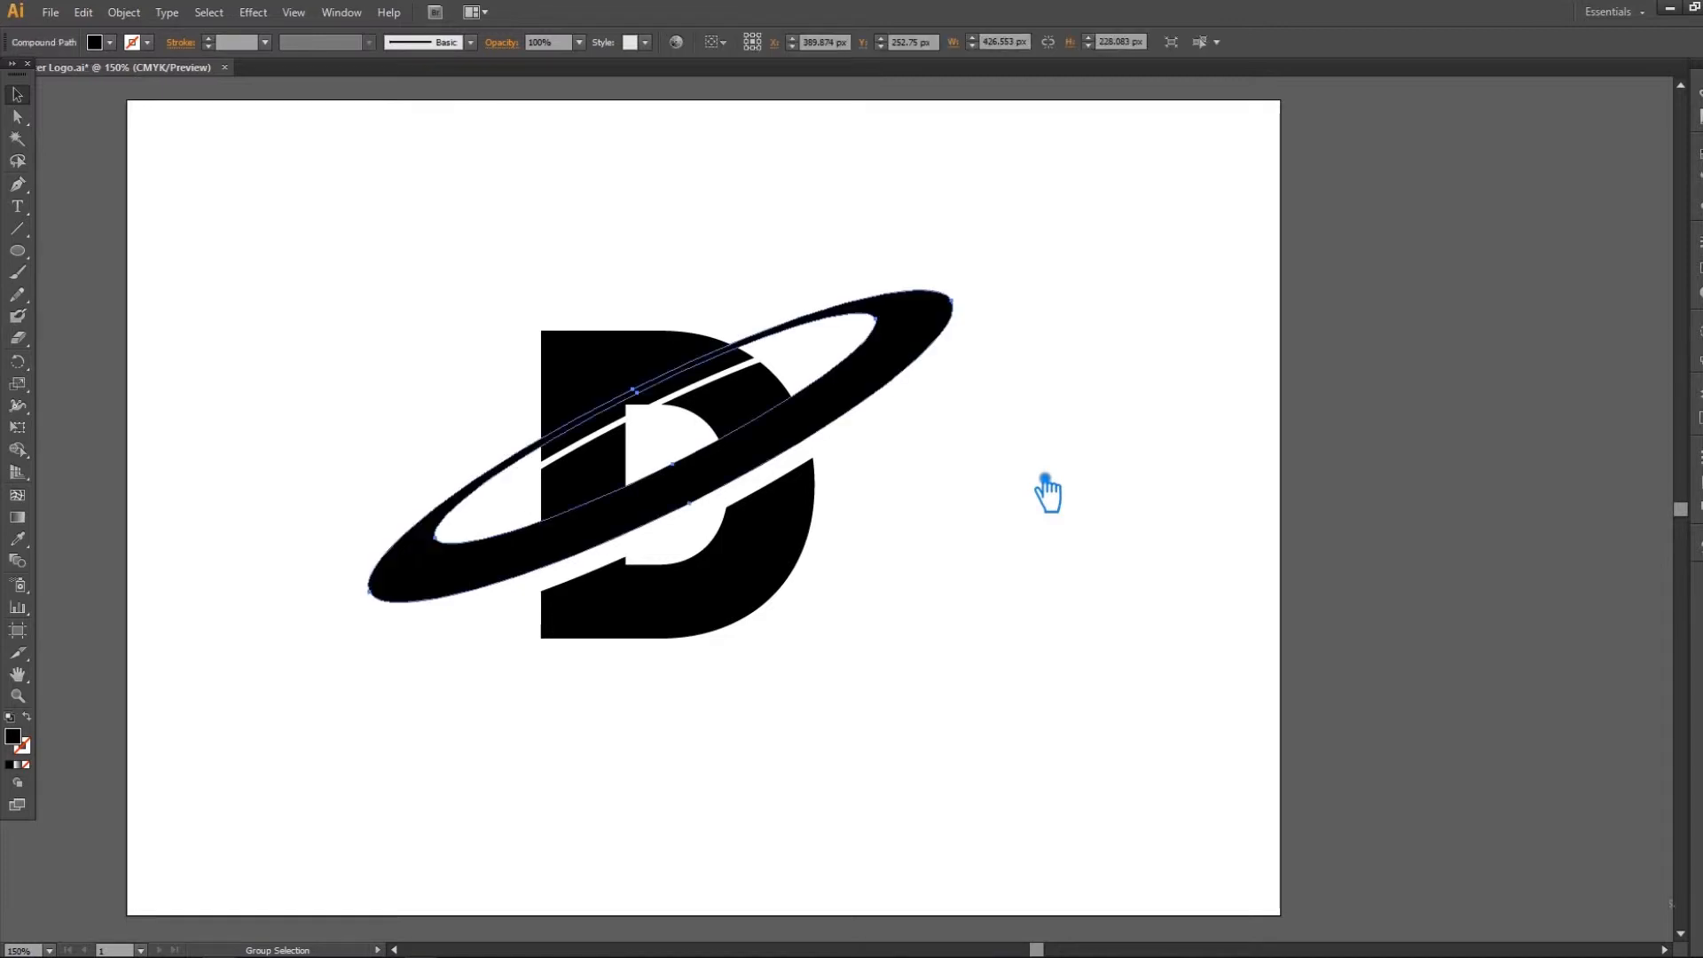
left_click(1045, 478)
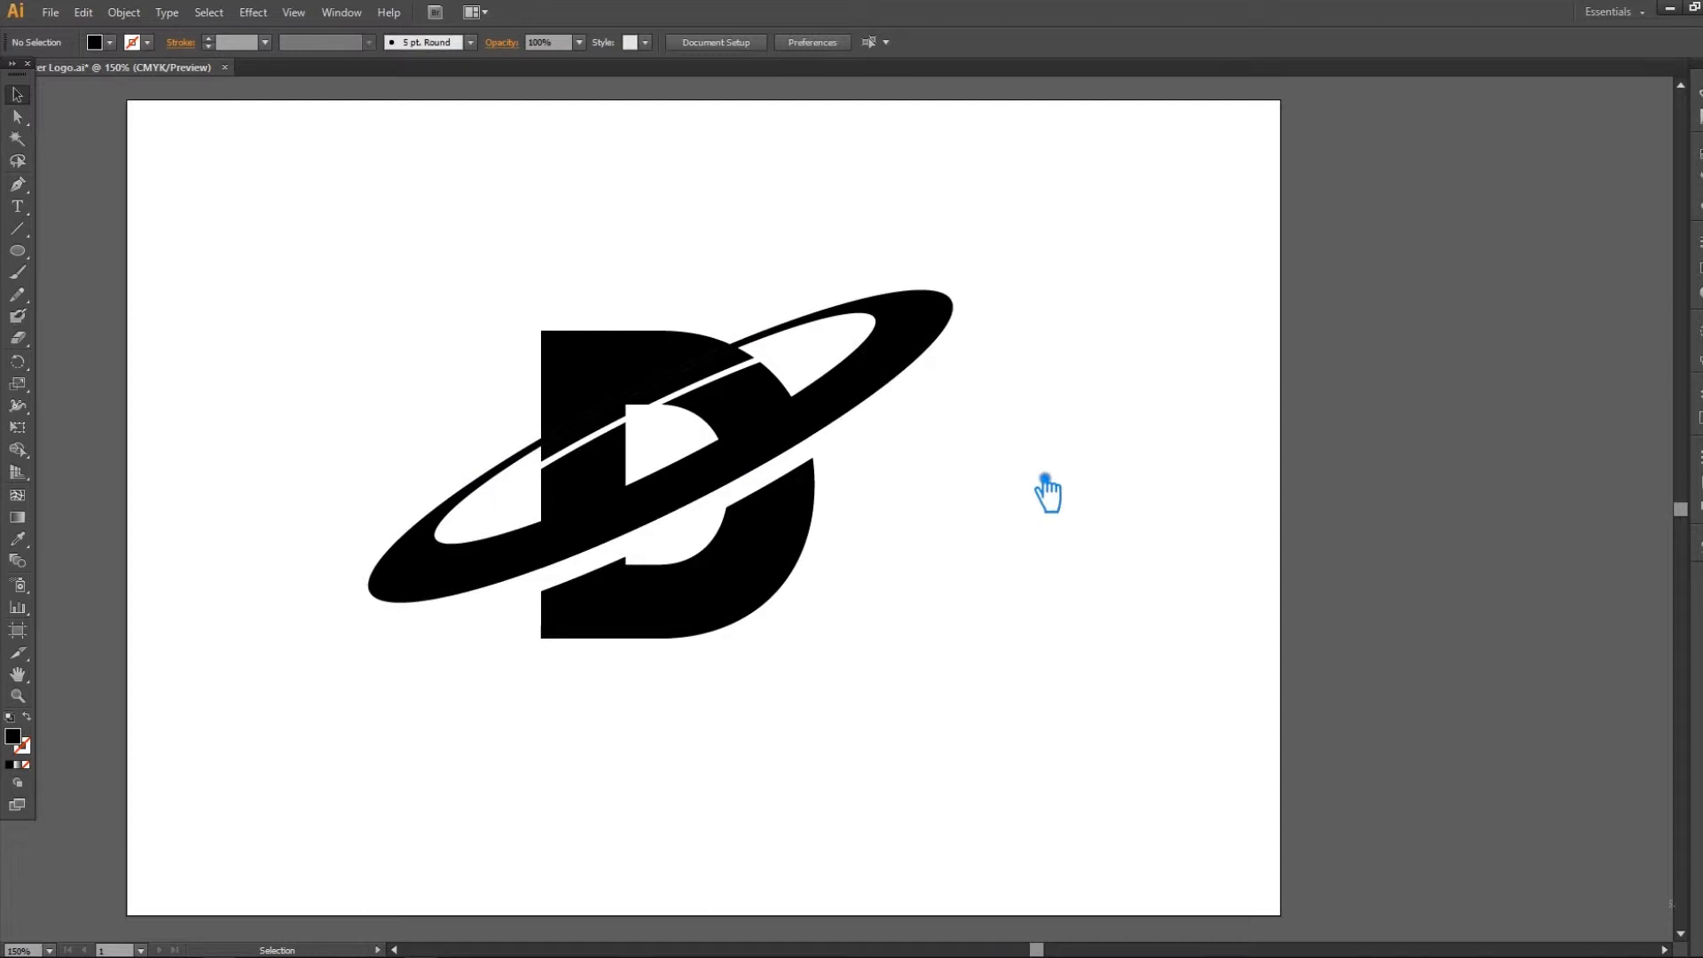
left_click(639, 411)
key("a")
key("v")
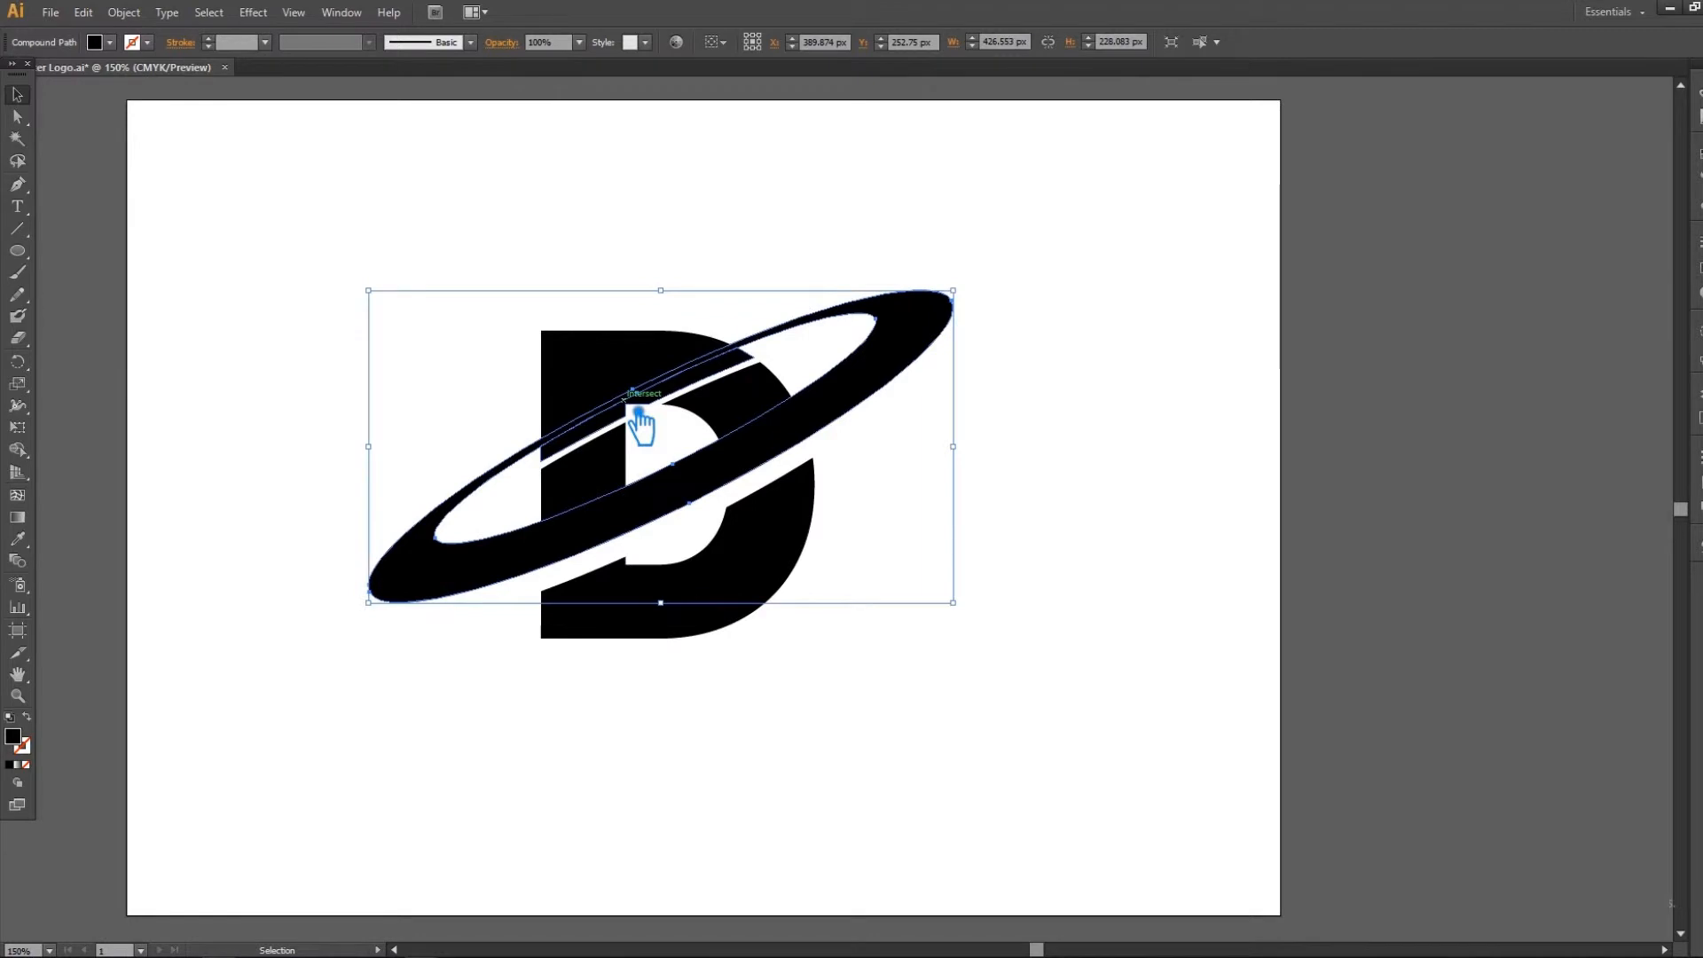
Step: Fill the tilted ring with a white-to-black linear gradient and deselect it
left_click(1102, 445)
left_click(848, 424)
left_click(263, 328)
left_click(391, 601)
key("g")
left_click(504, 577)
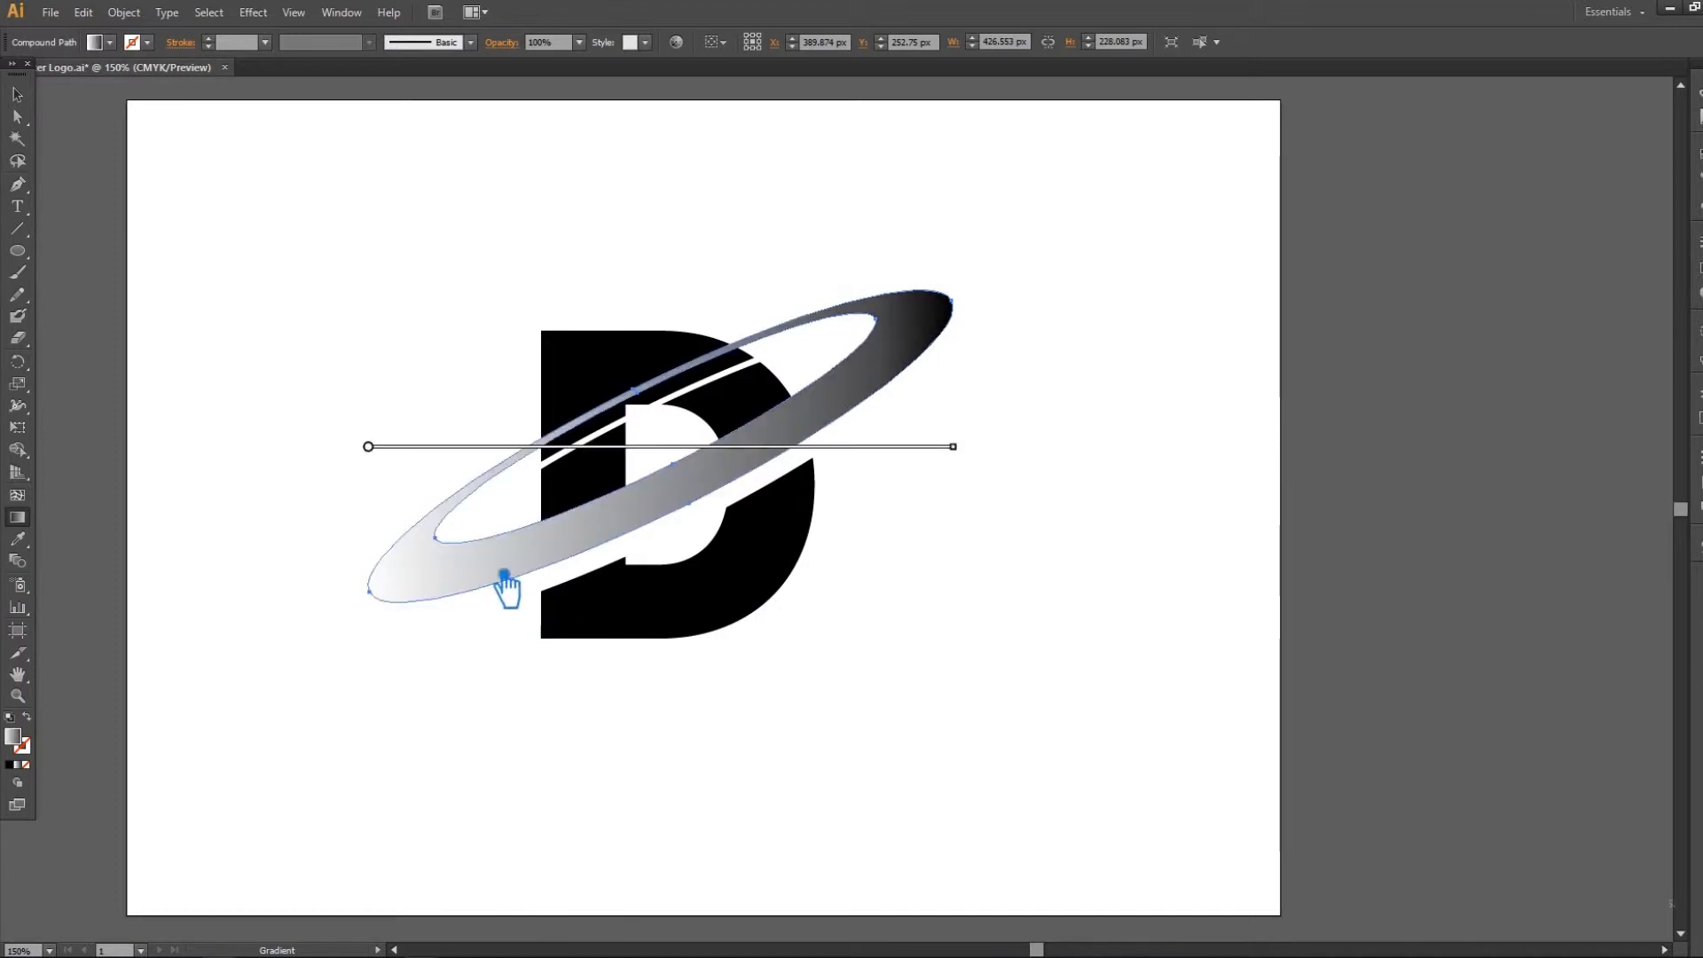
left_click(17, 94)
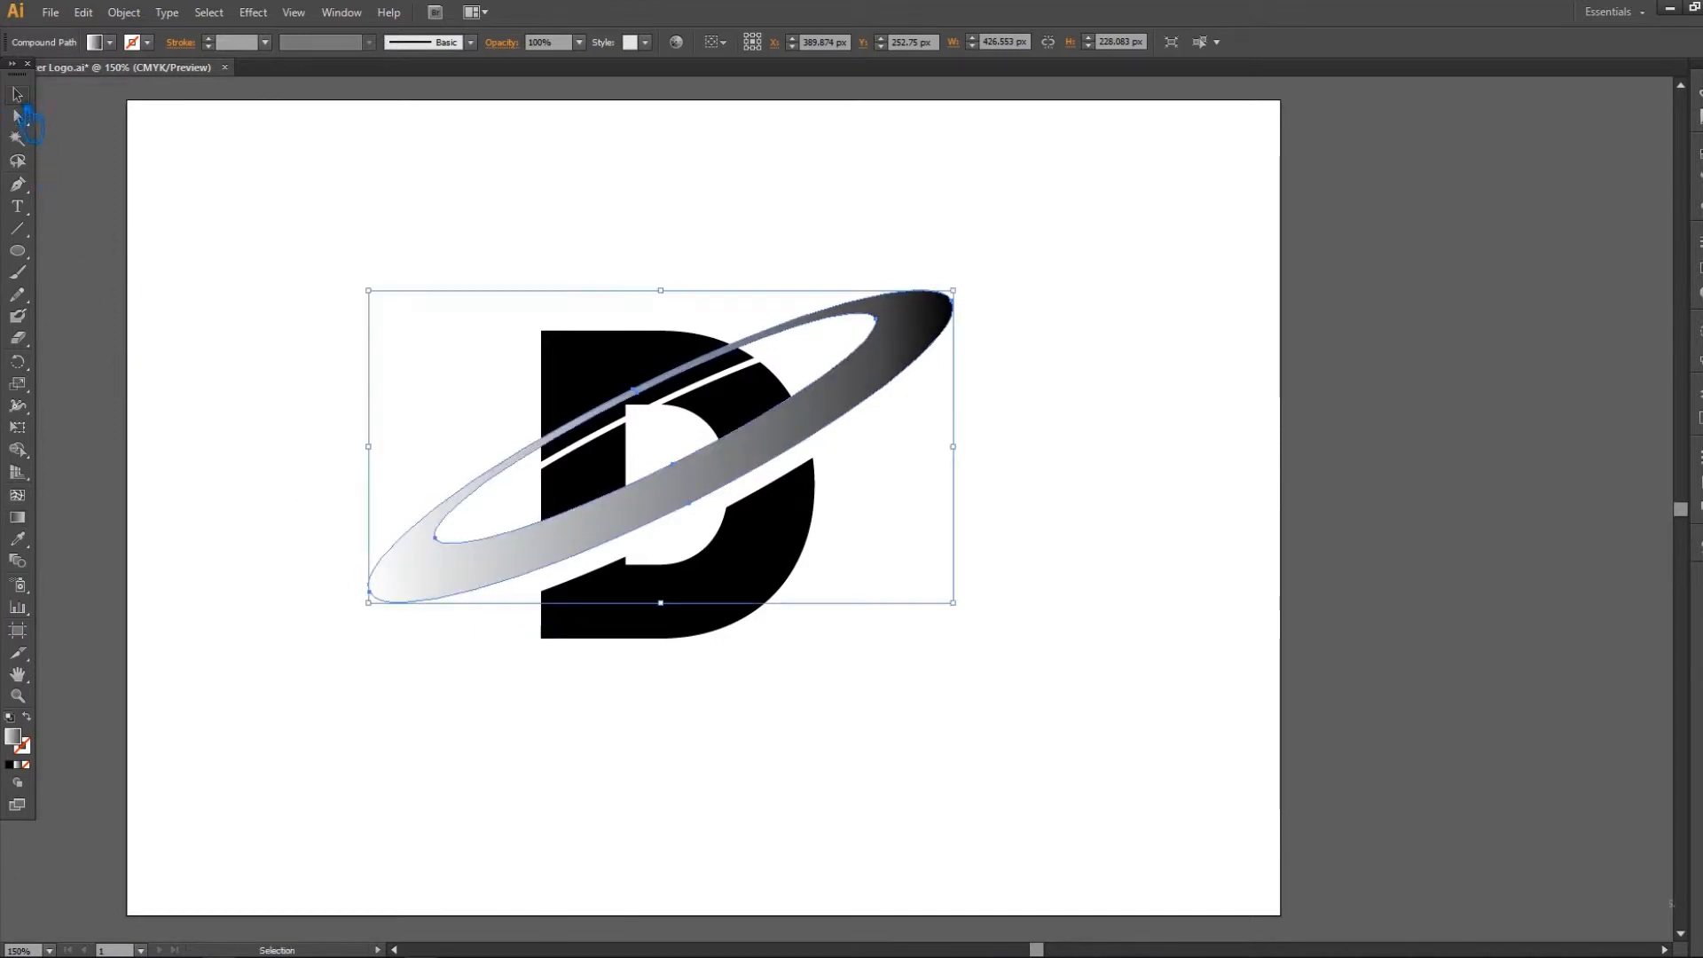
left_click(1265, 437)
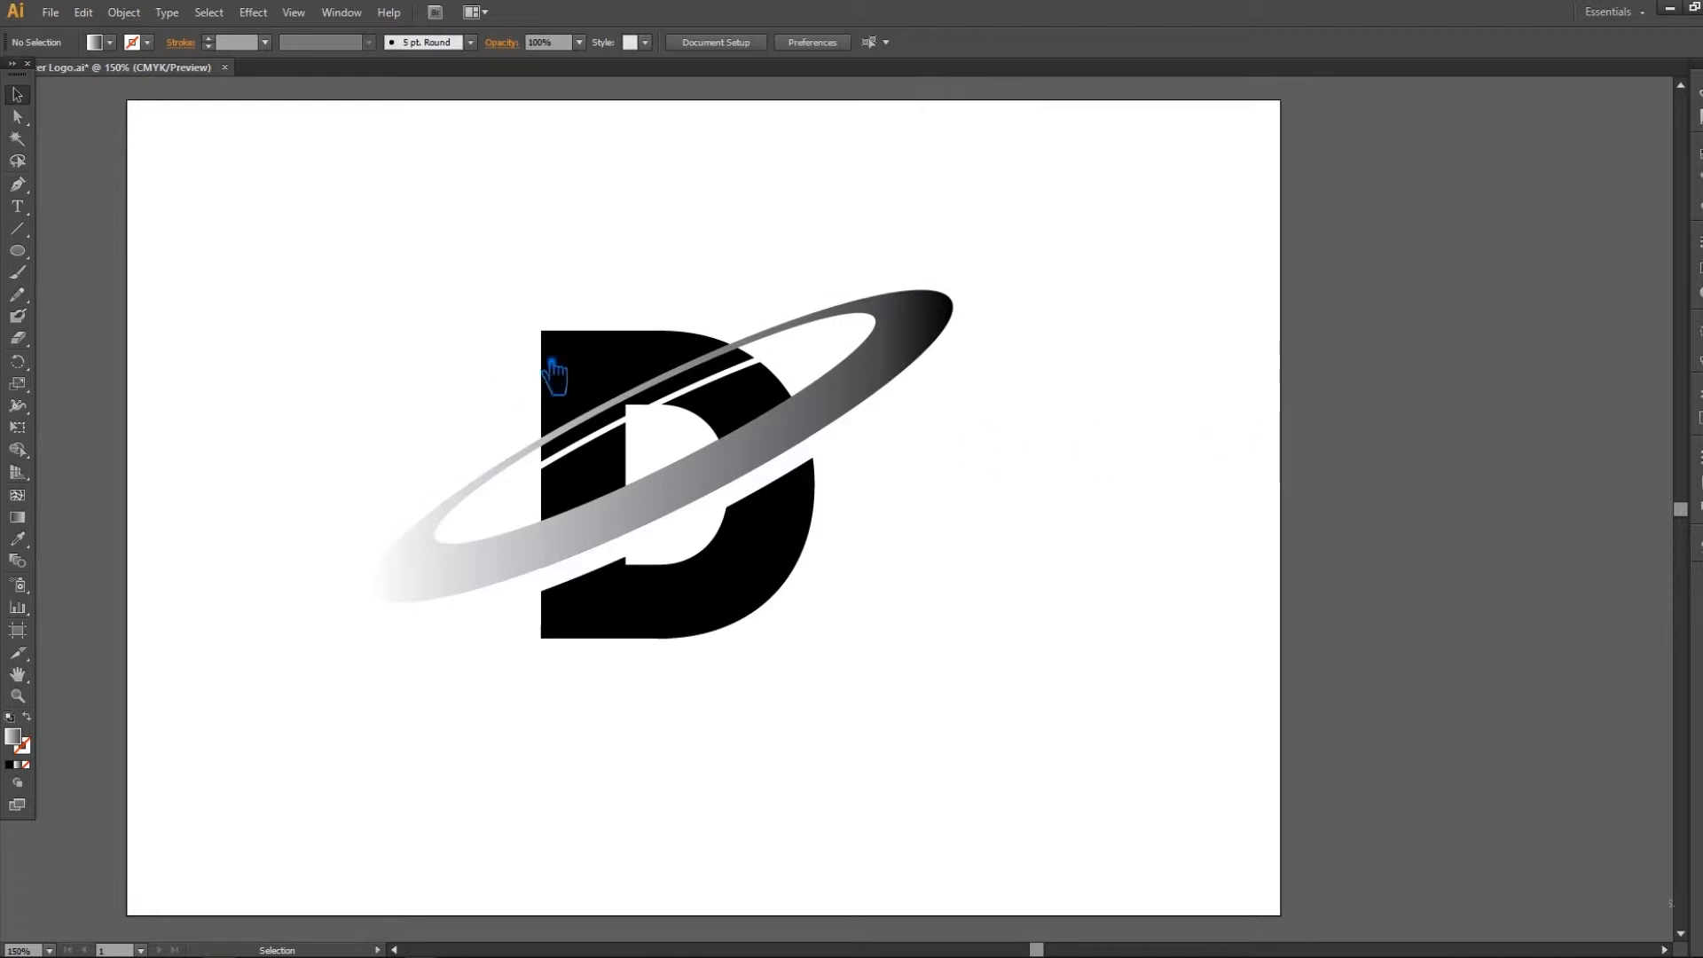
Step: Group the D's upper piece with its middle section and deselect the group
left_click(585, 361)
left_click(604, 506, "shift")
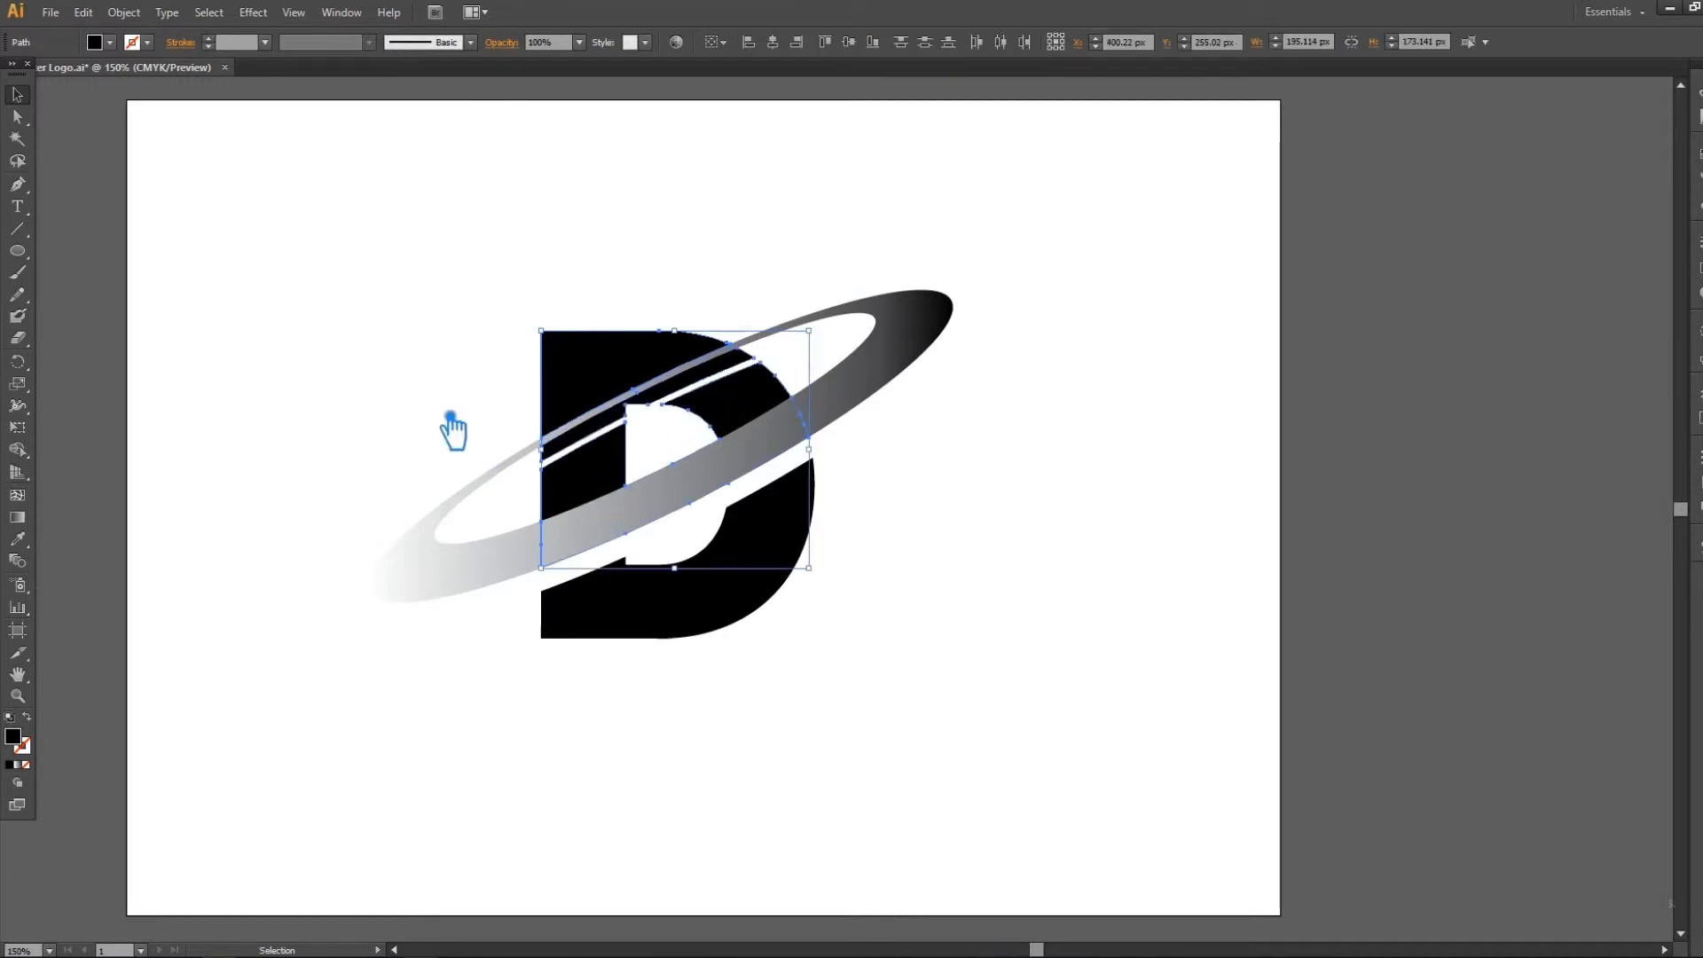
key("ctrl+g")
left_click(660, 604)
left_click(1036, 493)
Step: Select the ring and shift its gradient midpoint towards the white end, to about 24.73%
left_click(425, 559)
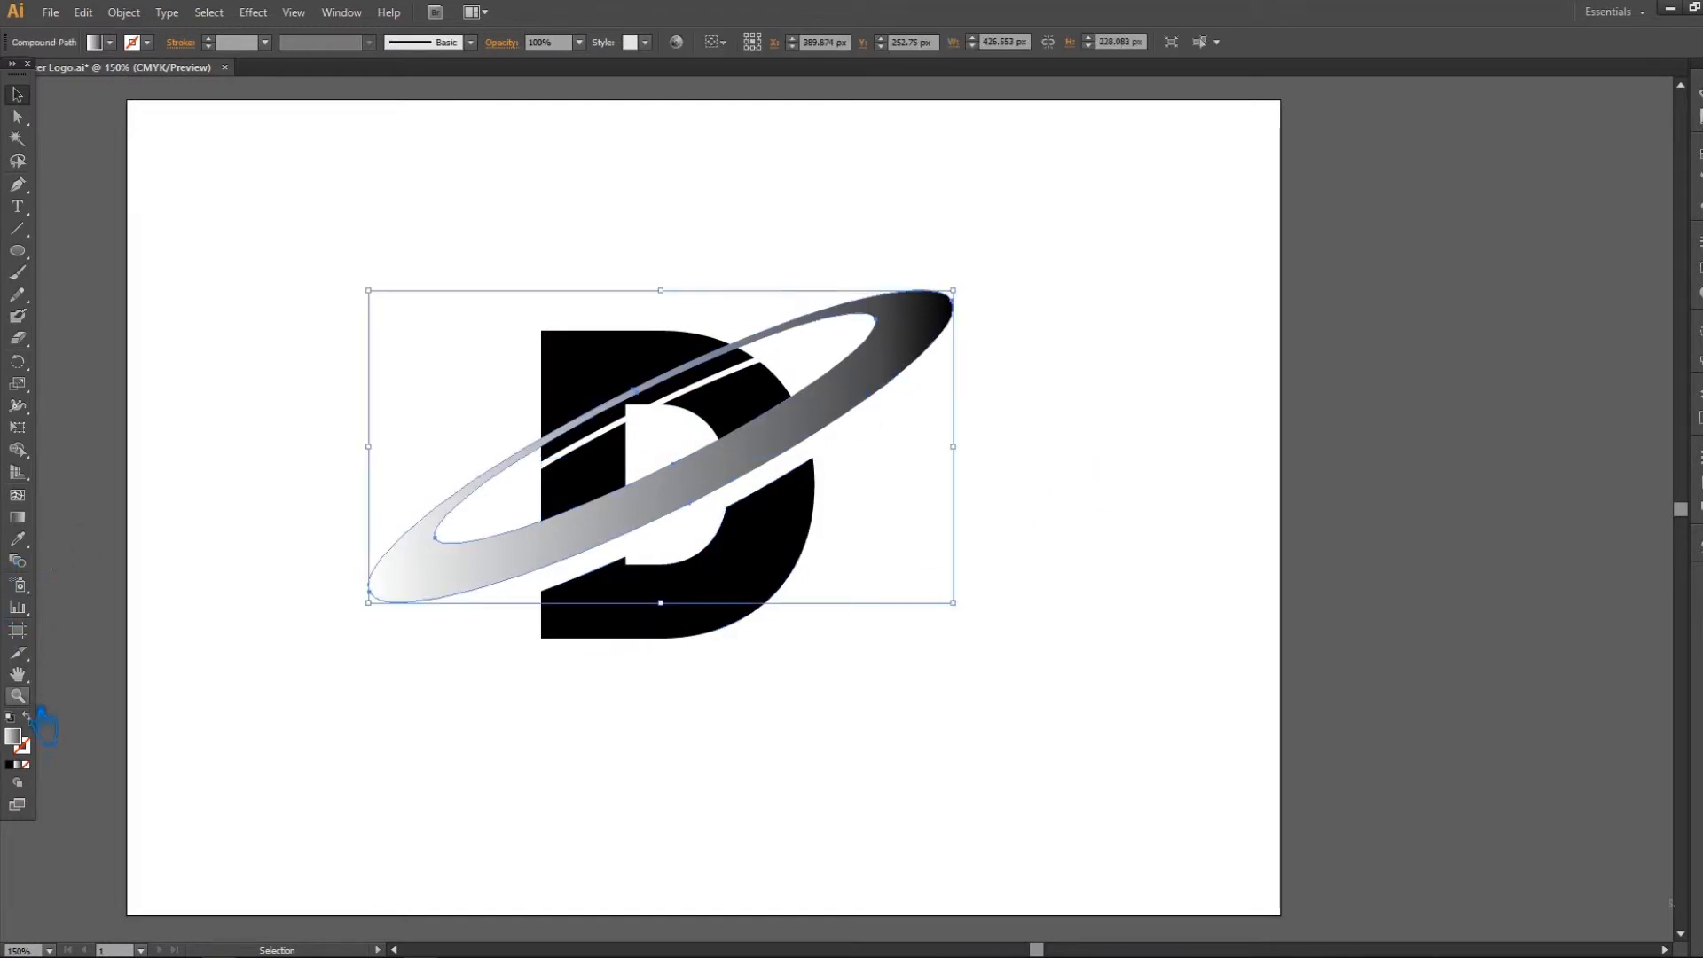
left_click(1698, 268)
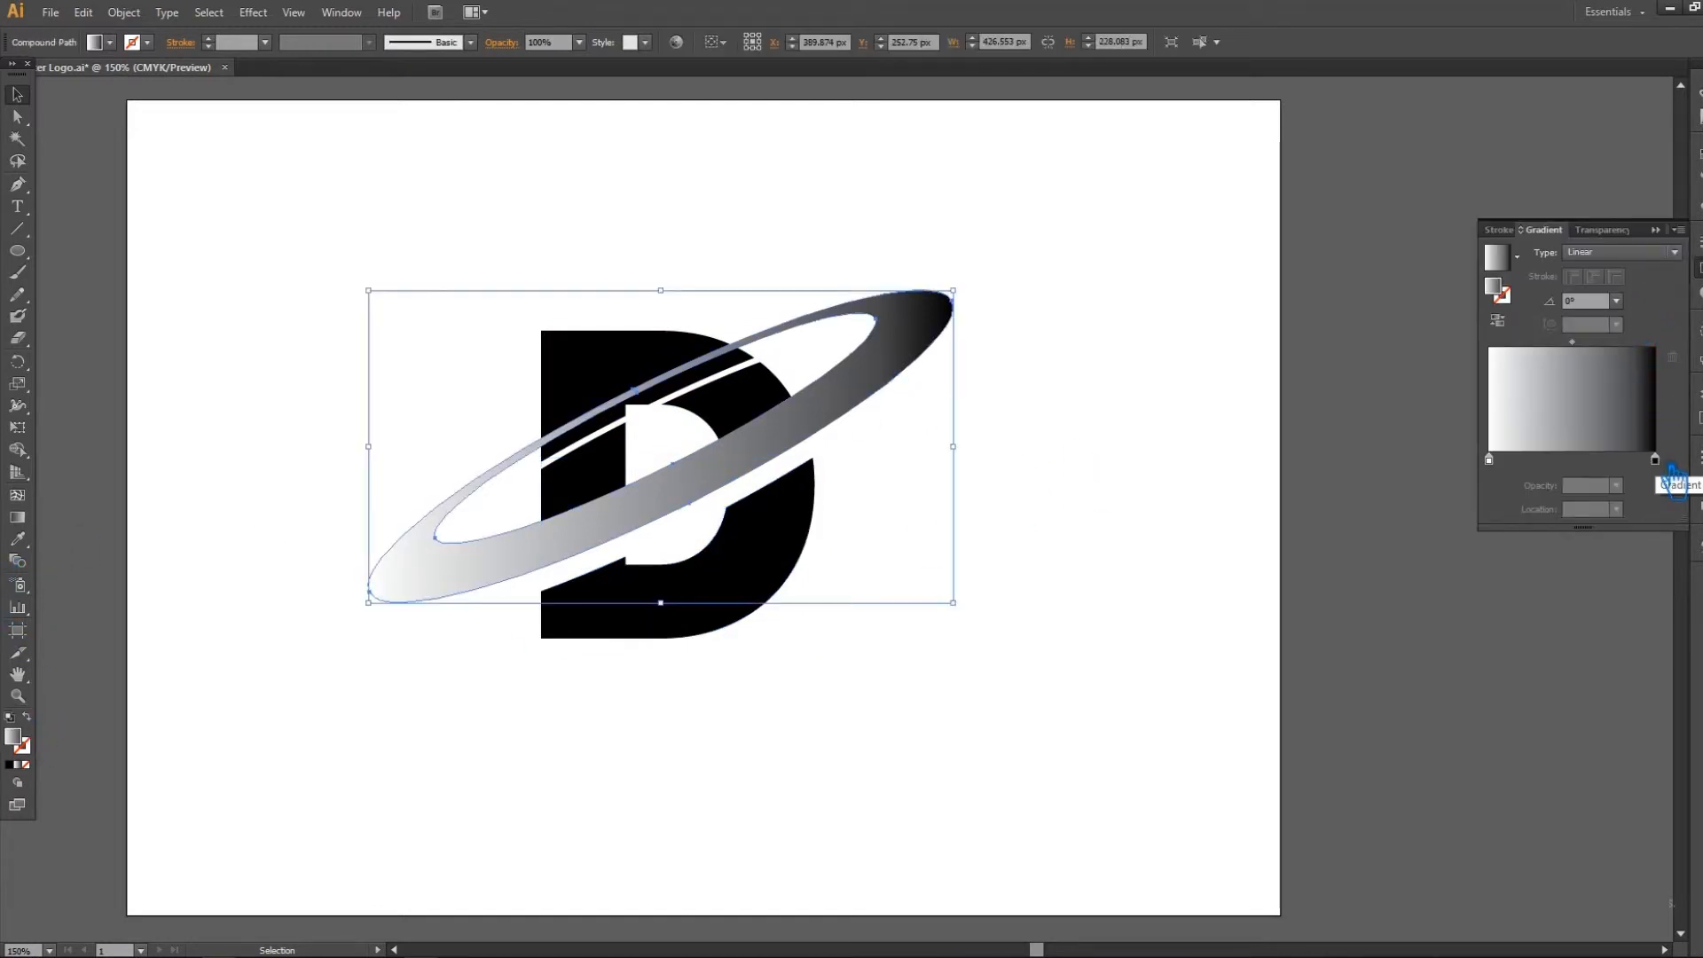
left_click_drag(1589, 353, 1563, 362)
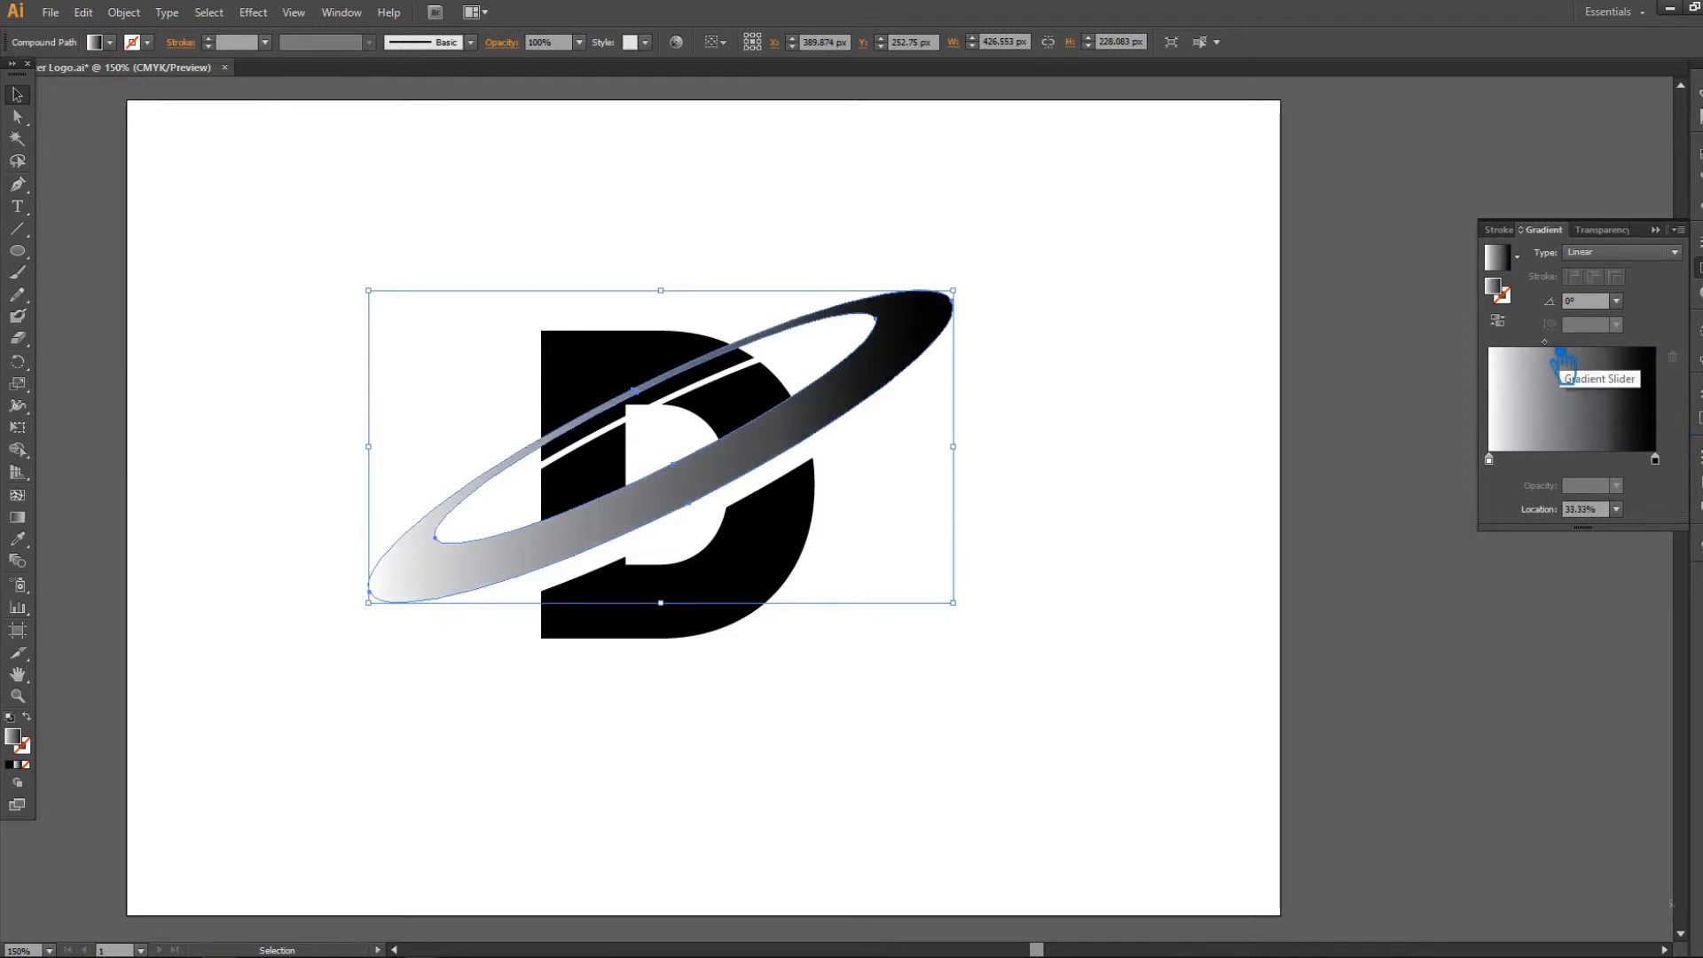
left_click_drag(1544, 344, 1531, 346)
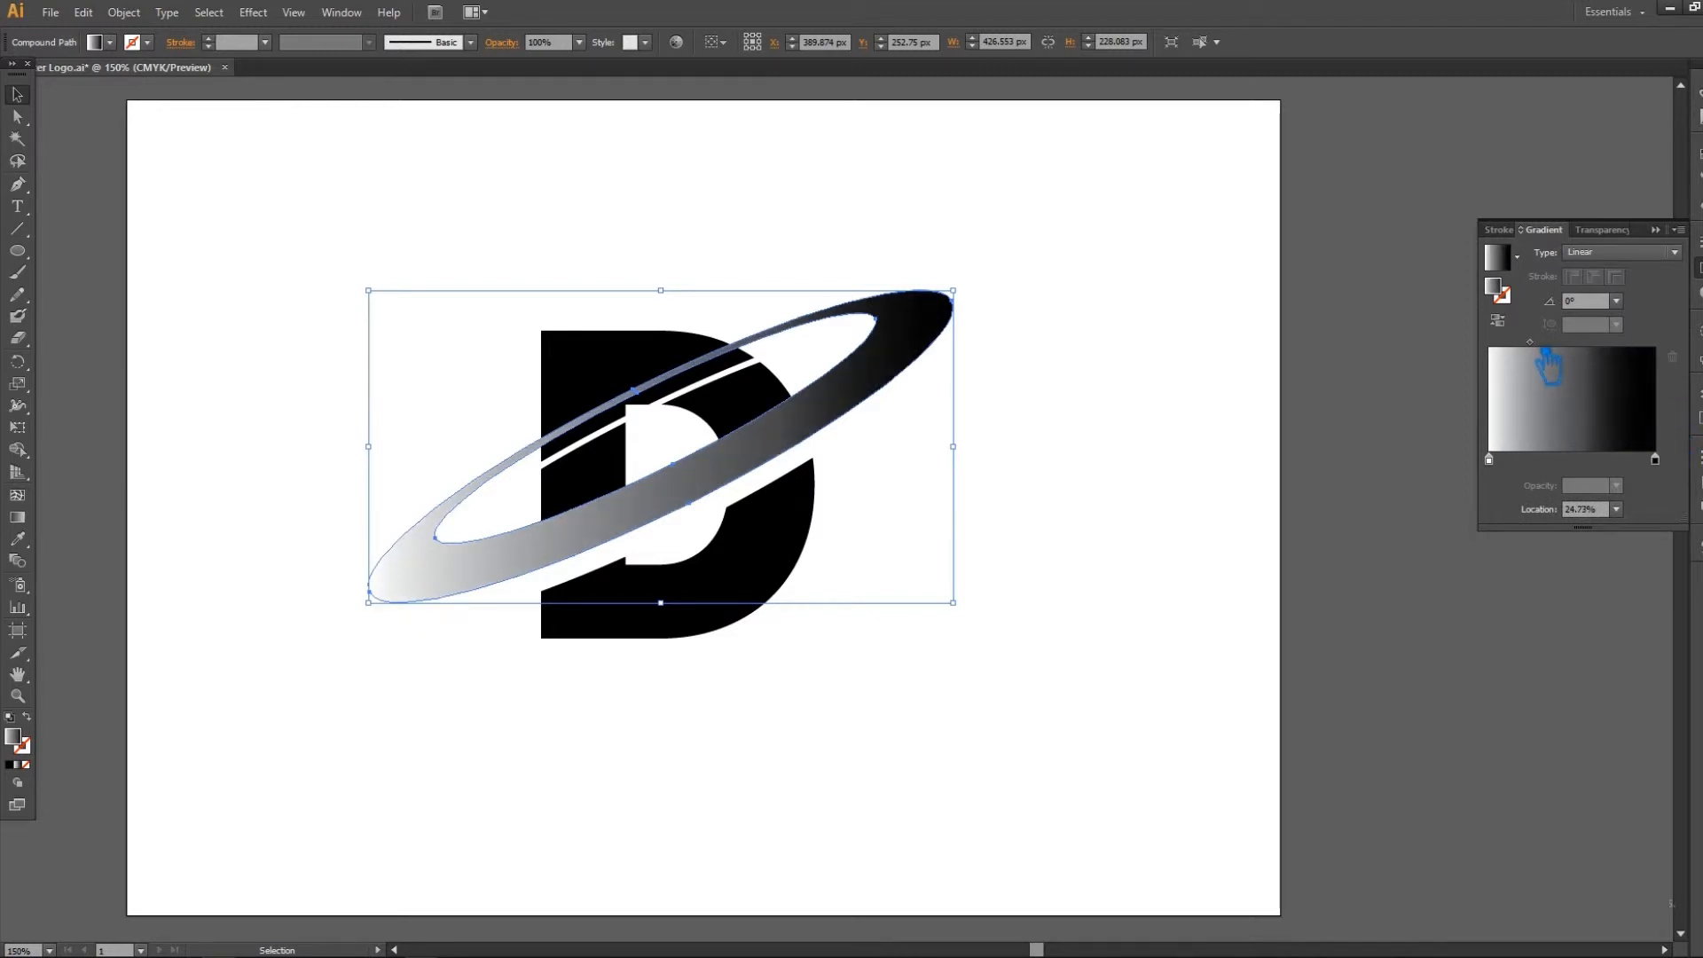
Step: Switch the ring gradient's black stop to RGB and set its colour to dark blue 00416d
double_click(1655, 460)
left_click(1677, 496)
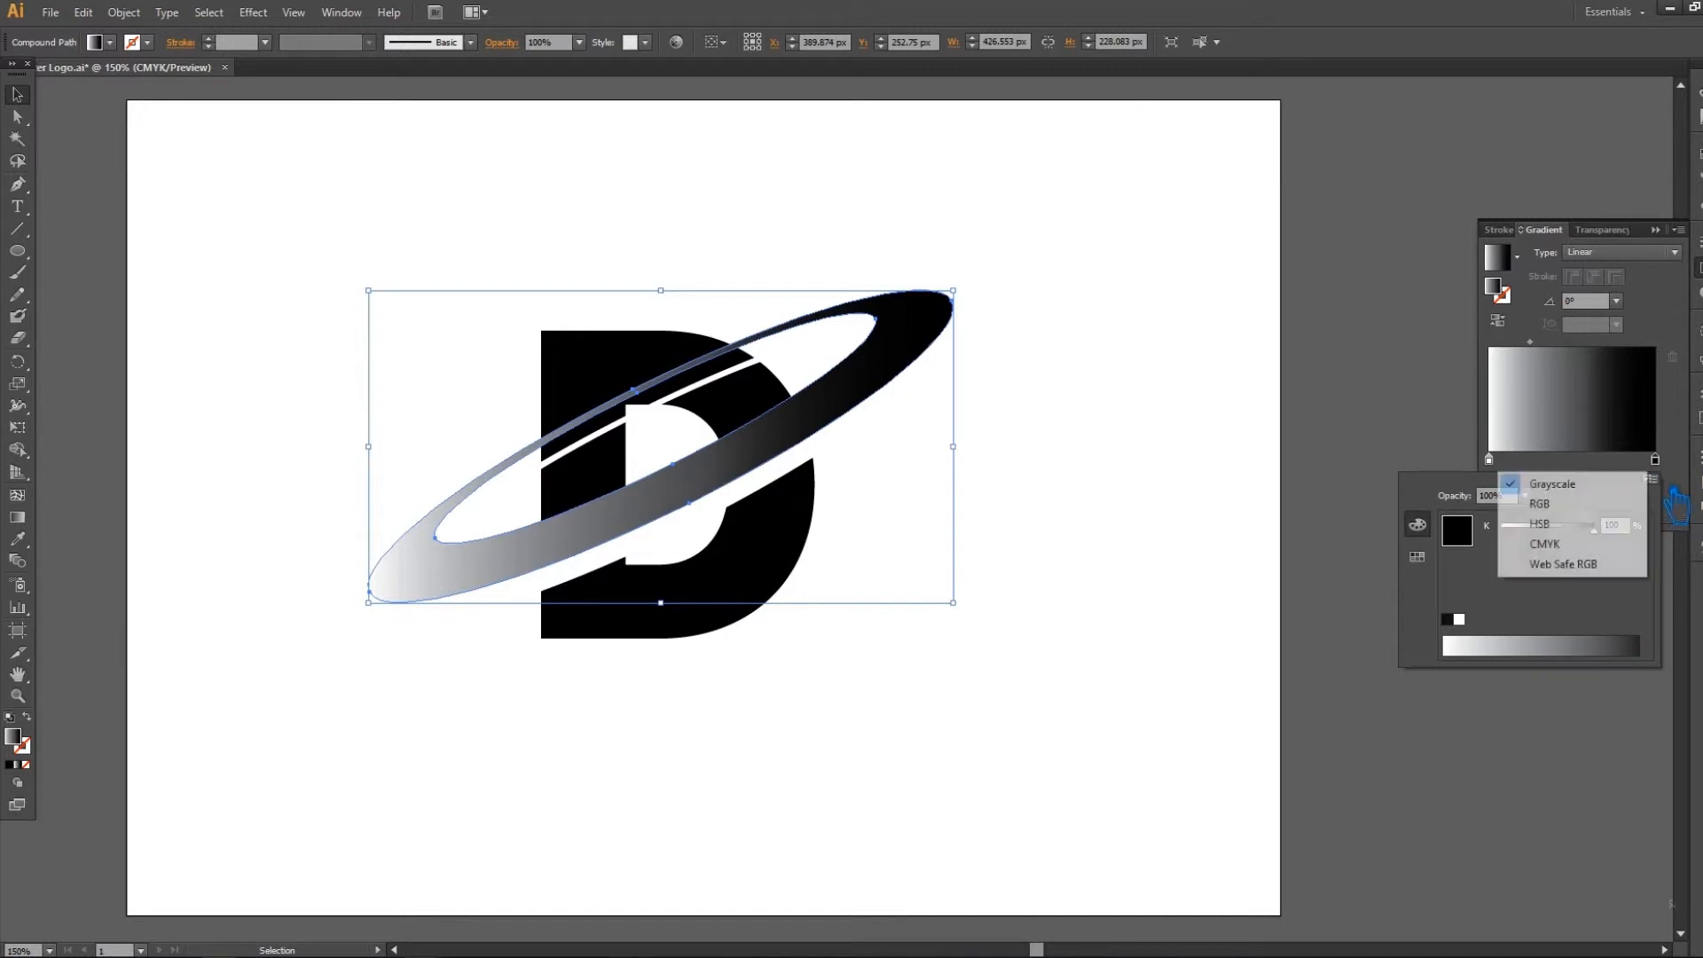
left_click(1598, 503)
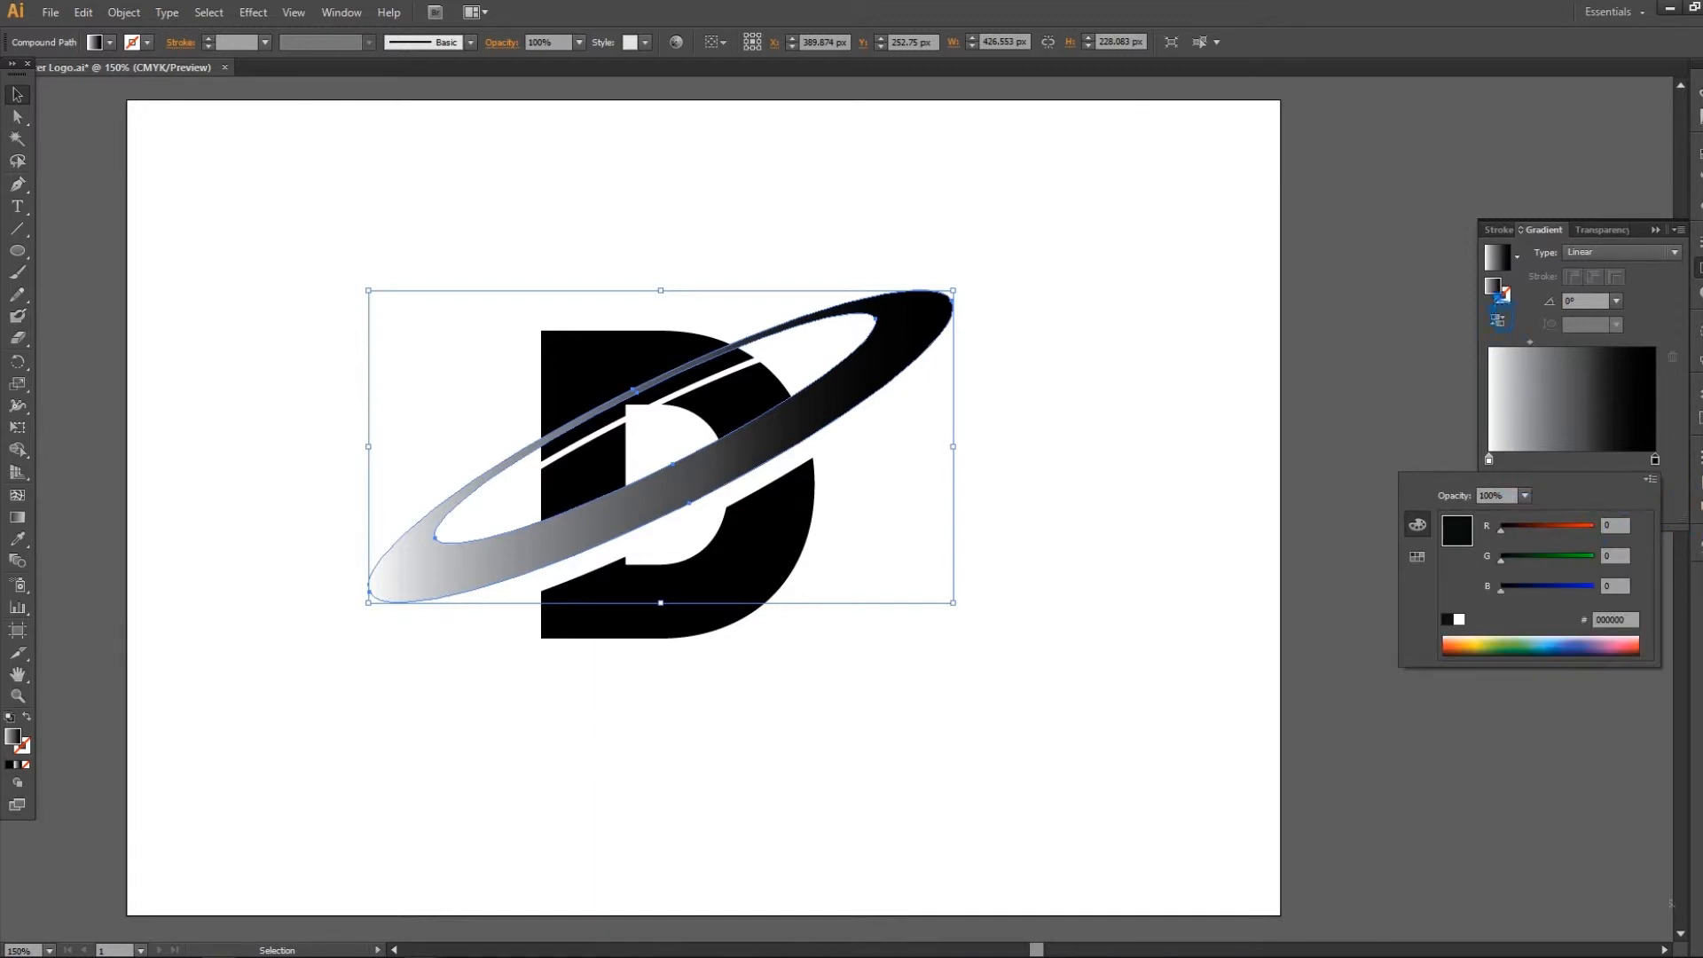
double_click(1456, 530)
mouse_move(1388, 360)
left_mouse_down()
mouse_move(1387, 330)
mouse_move(1320, 368)
mouse_move(1362, 368)
left_mouse_up()
left_click(1317, 367)
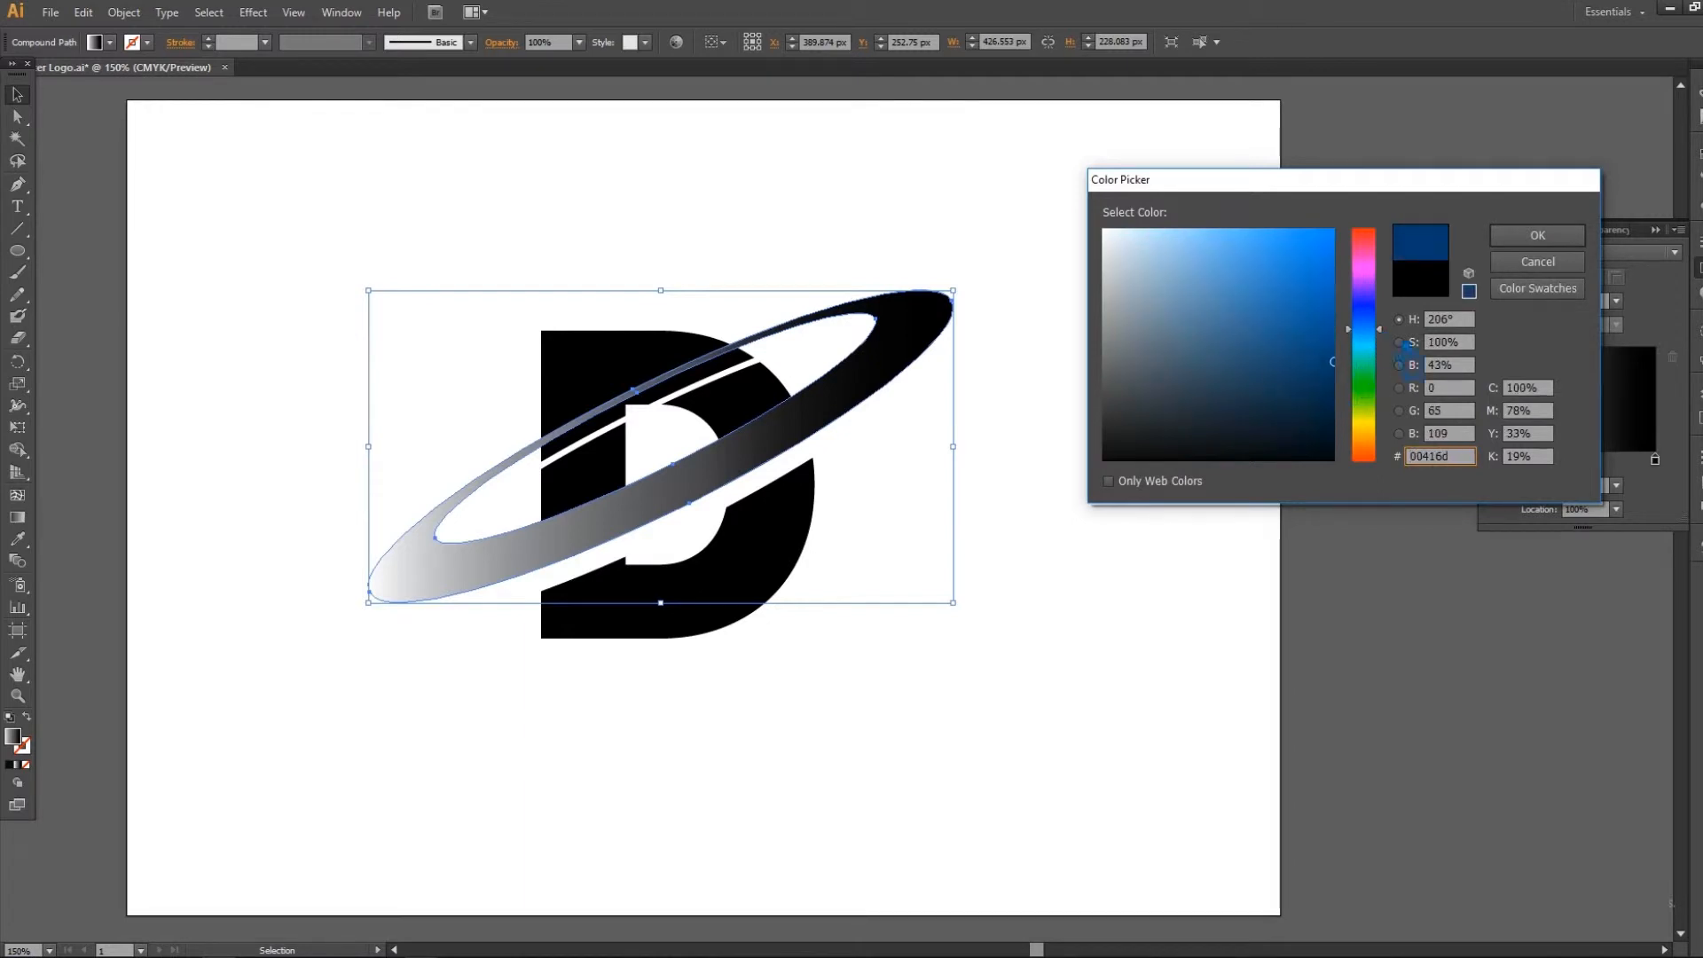
left_click(1554, 241)
Step: Open the ring gradient's white stop for editing and switch its colour mode from Grayscale to RGB
left_click(1503, 463)
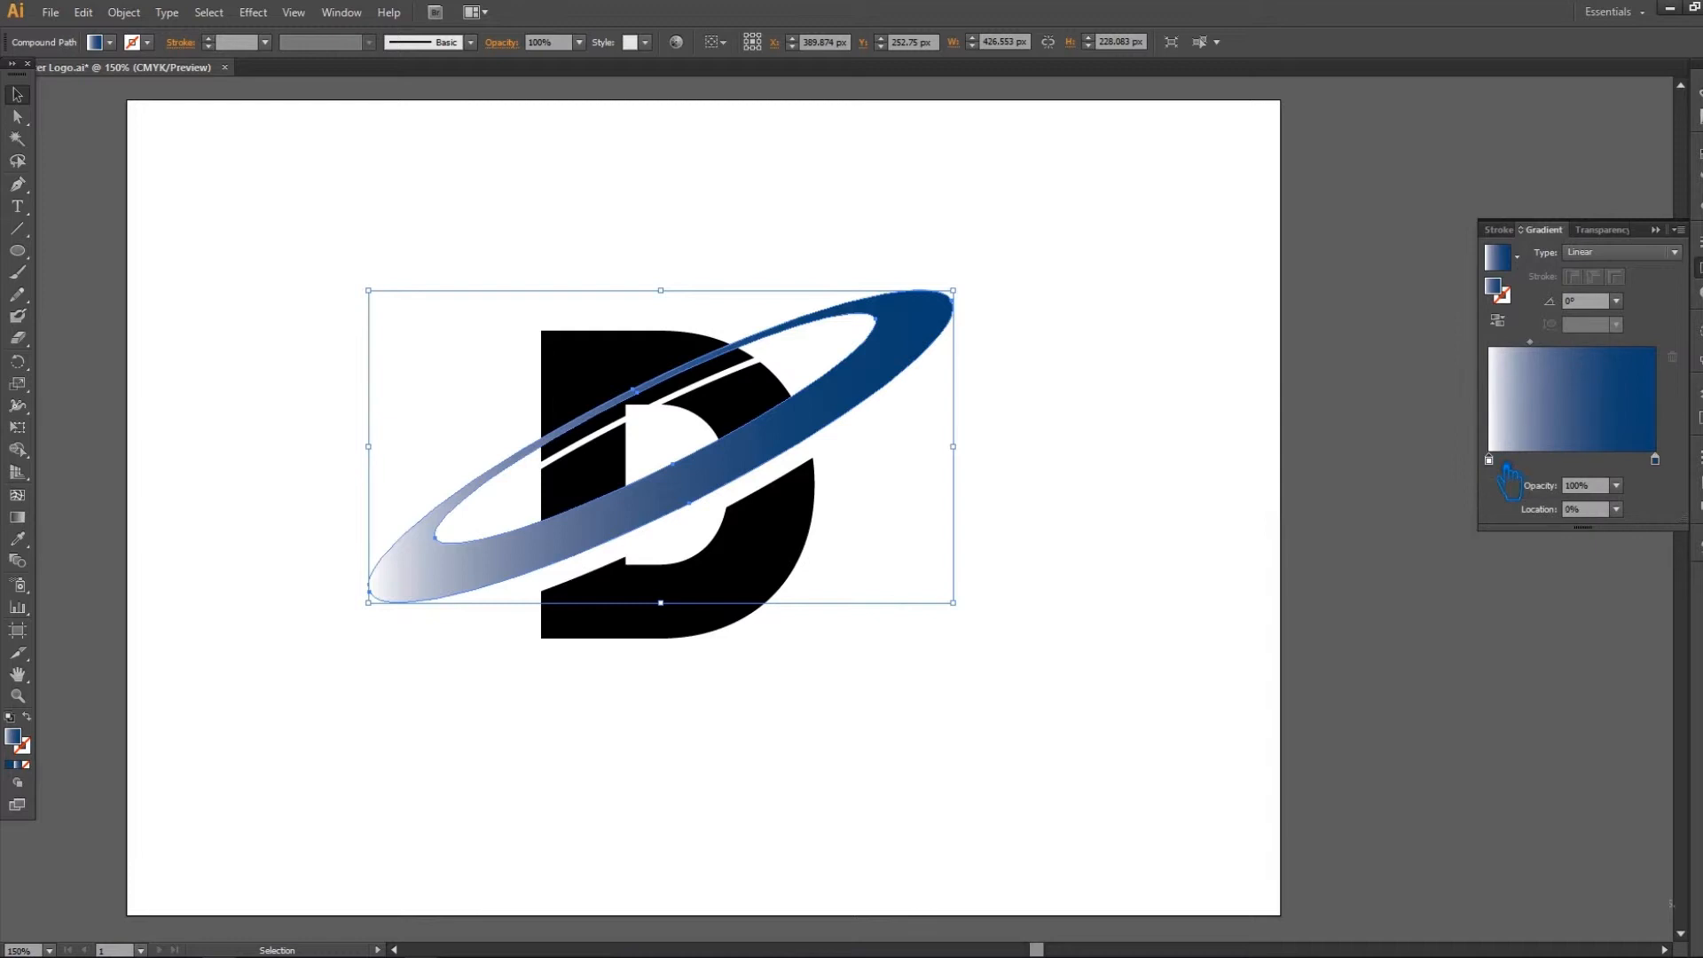
double_click(1497, 461)
left_click(1508, 470)
left_click_drag(1497, 461, 1510, 489)
double_click(1491, 460)
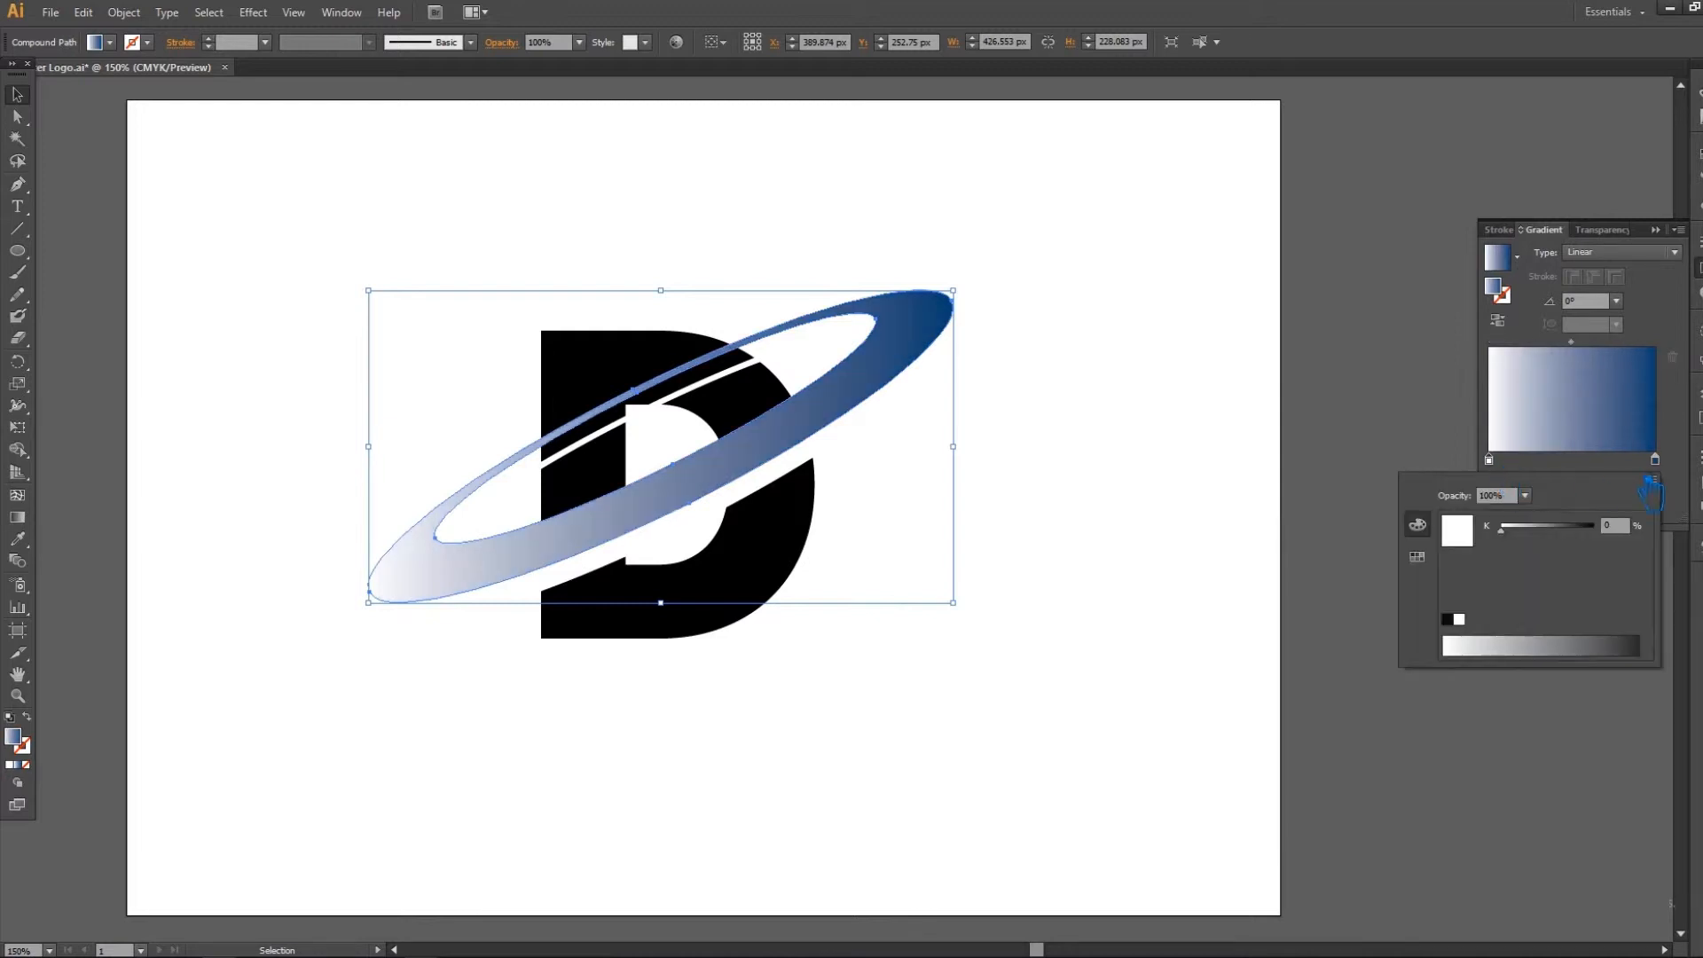
left_click(1652, 480)
left_click(1585, 504)
Step: Set the ring gradient's white stop to light blue 99d6ff
double_click(1494, 288)
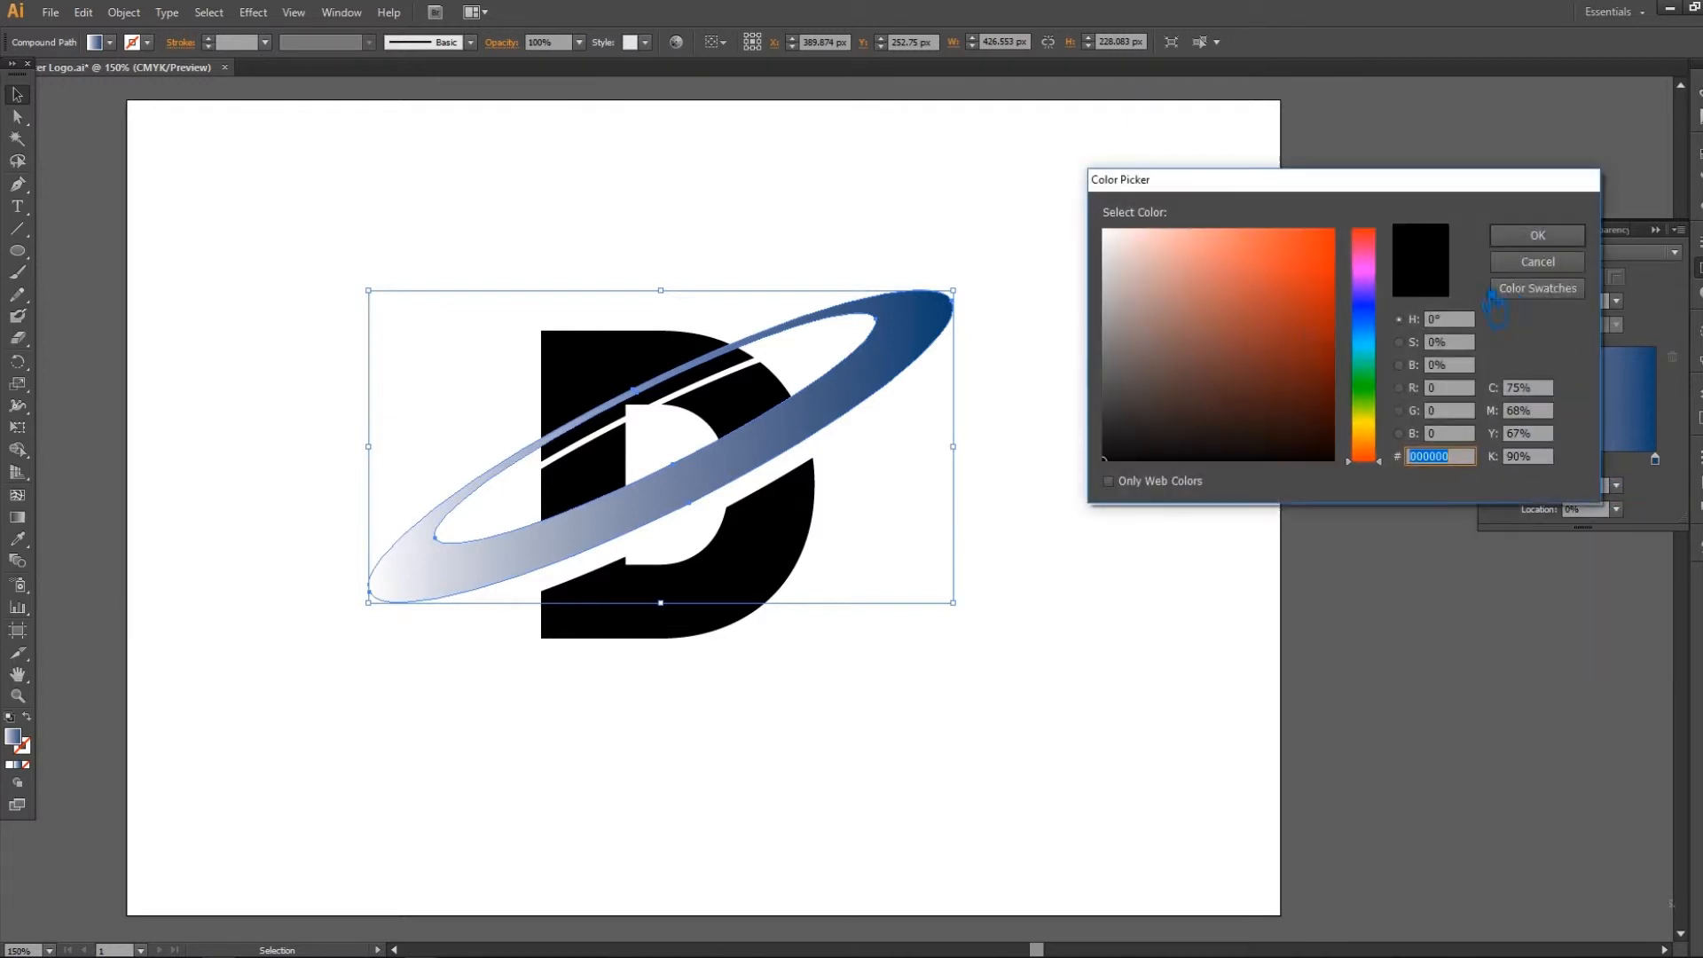
left_click(1384, 342)
left_click_drag(1270, 277, 1240, 238)
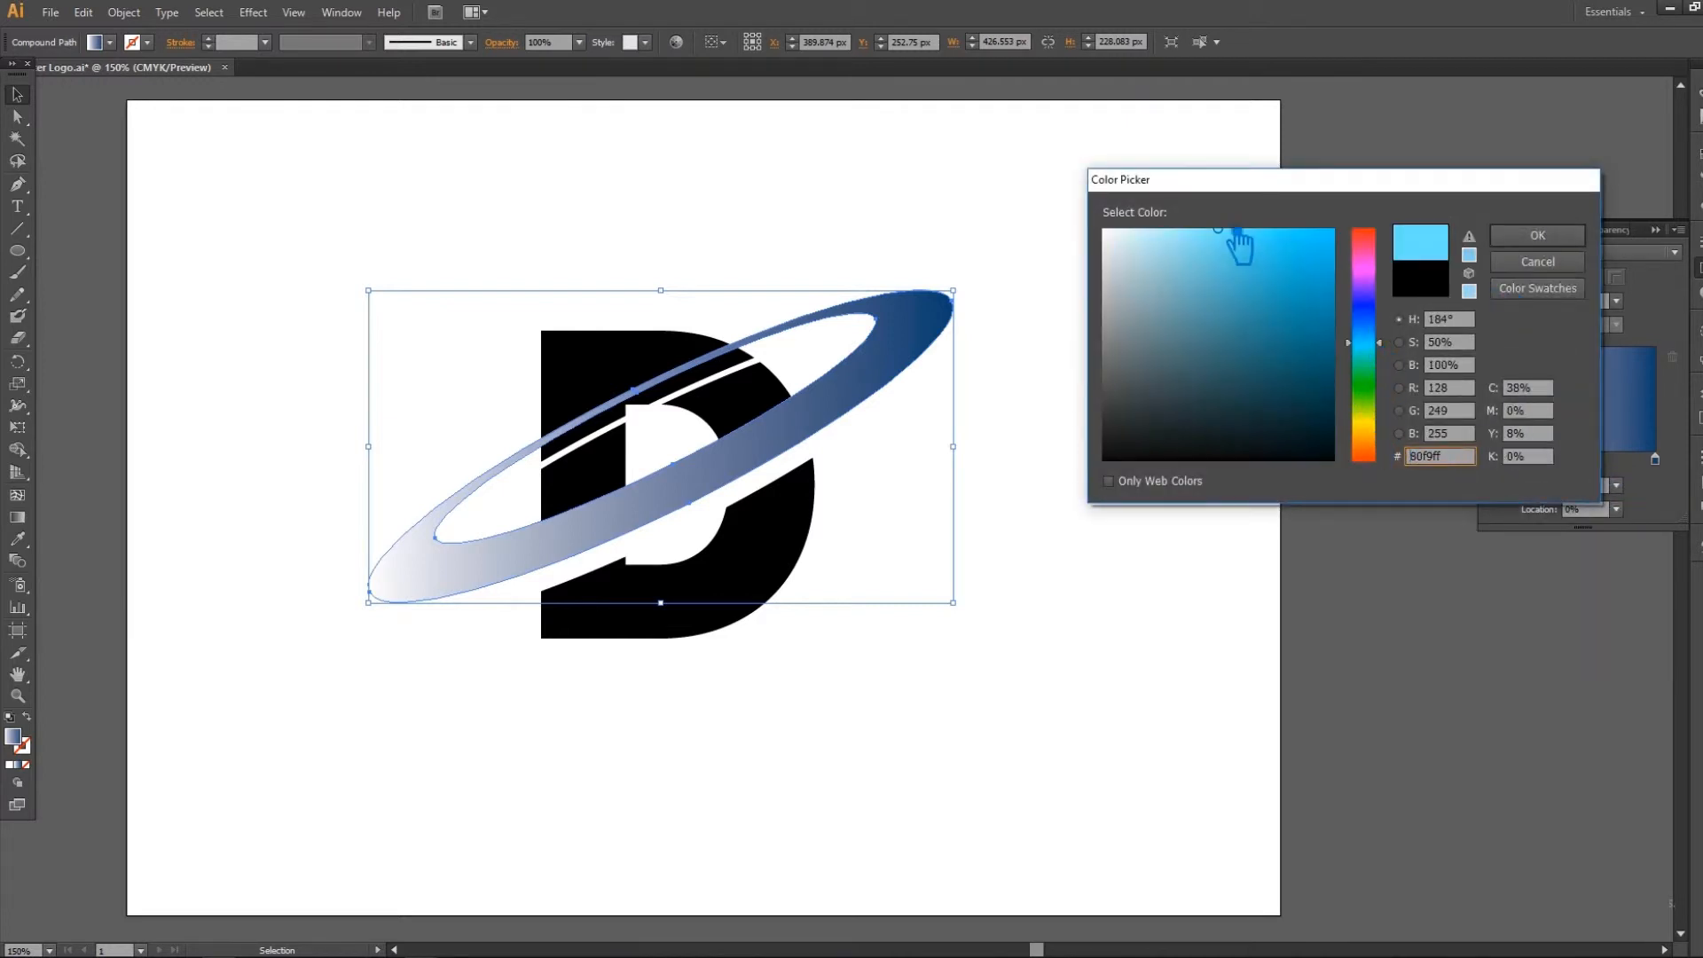
left_click_drag(1397, 345, 1393, 336)
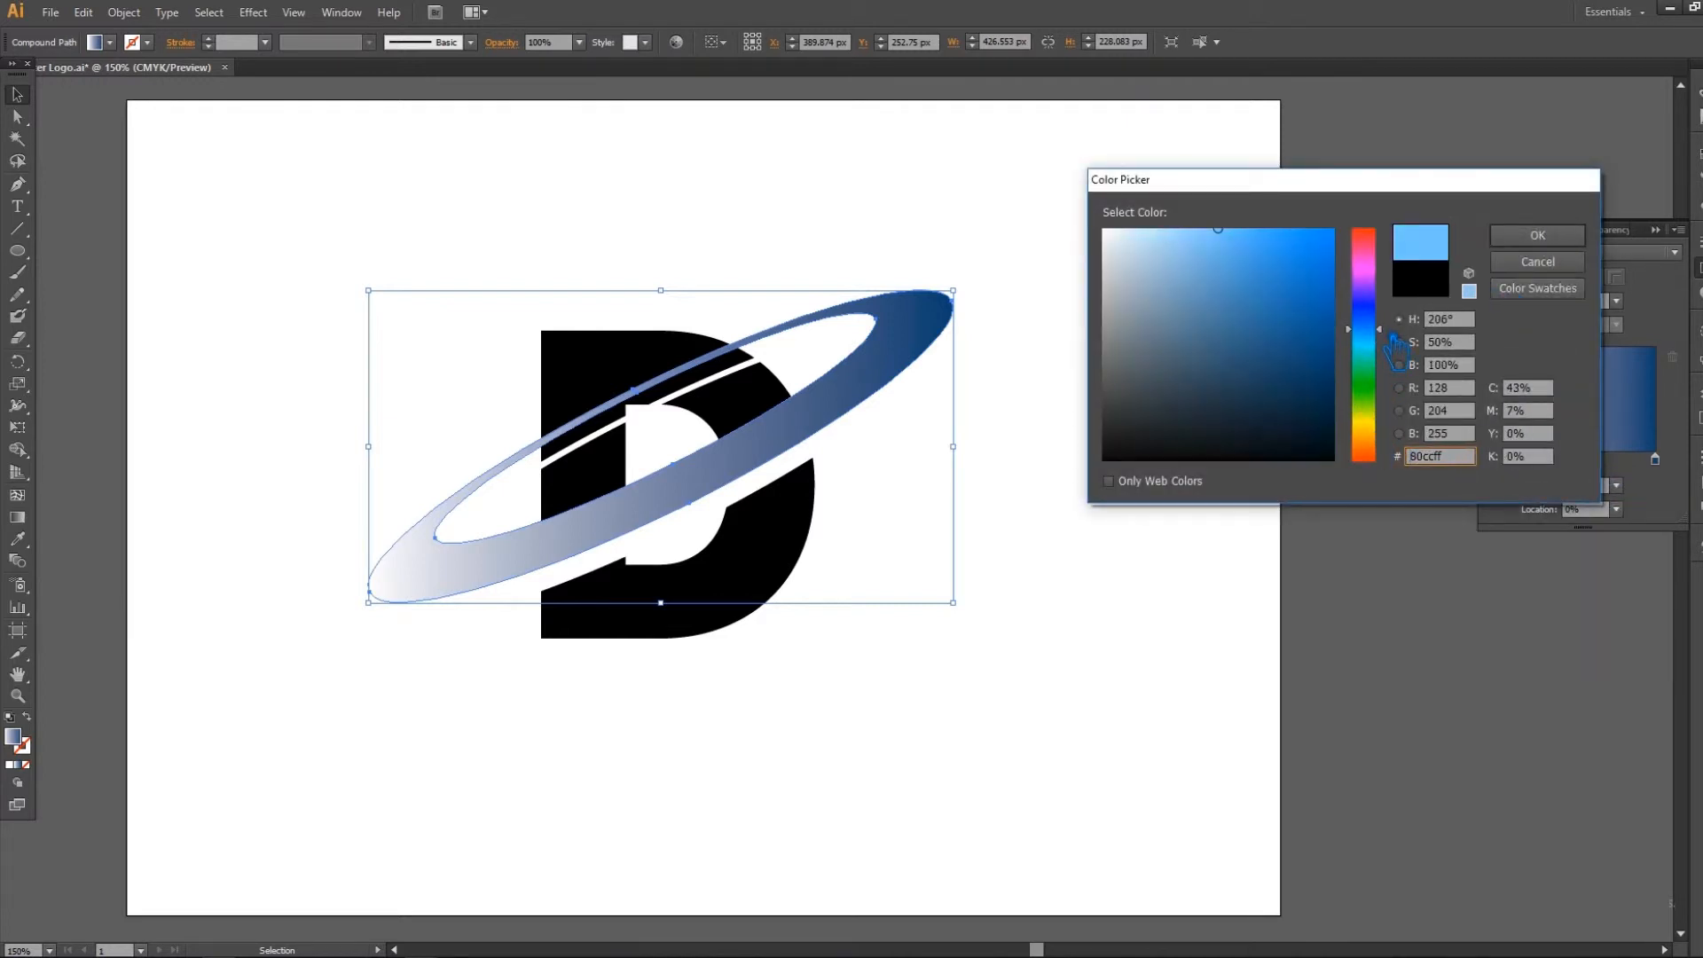
left_click(1216, 239)
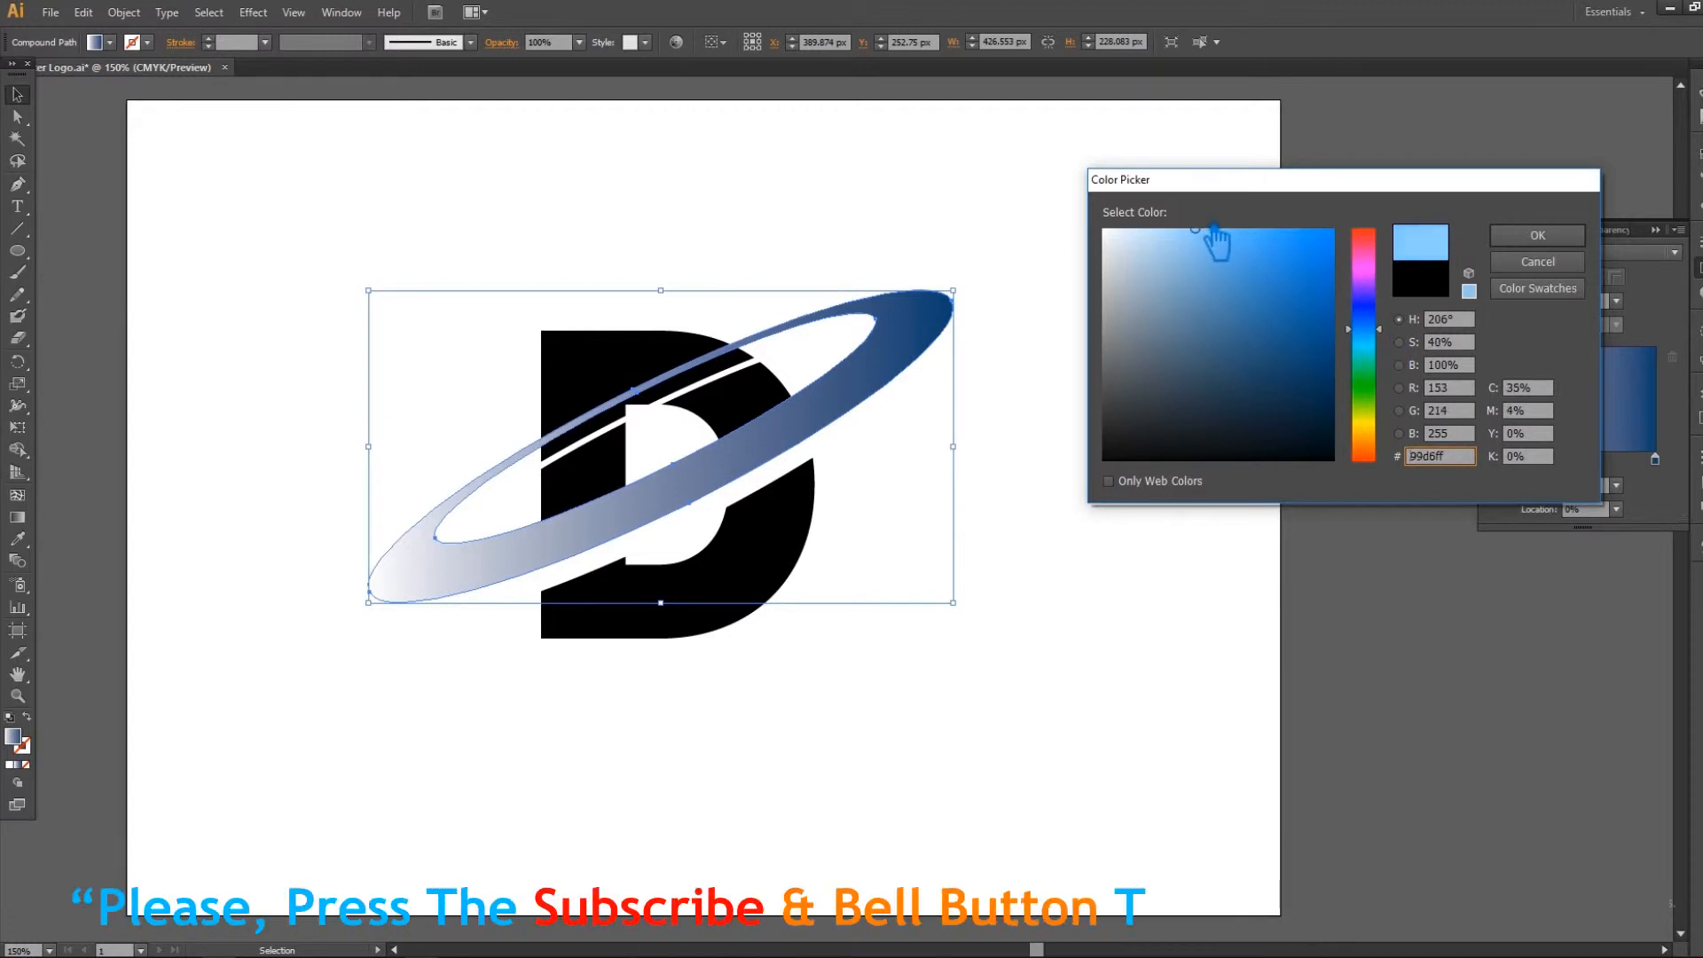
left_click(1534, 238)
Step: Adjust the spread of the ring's blue gradient, placing the dark stop at the far end and the midpoint at about 39.87%
left_click_drag(1655, 460, 1607, 460)
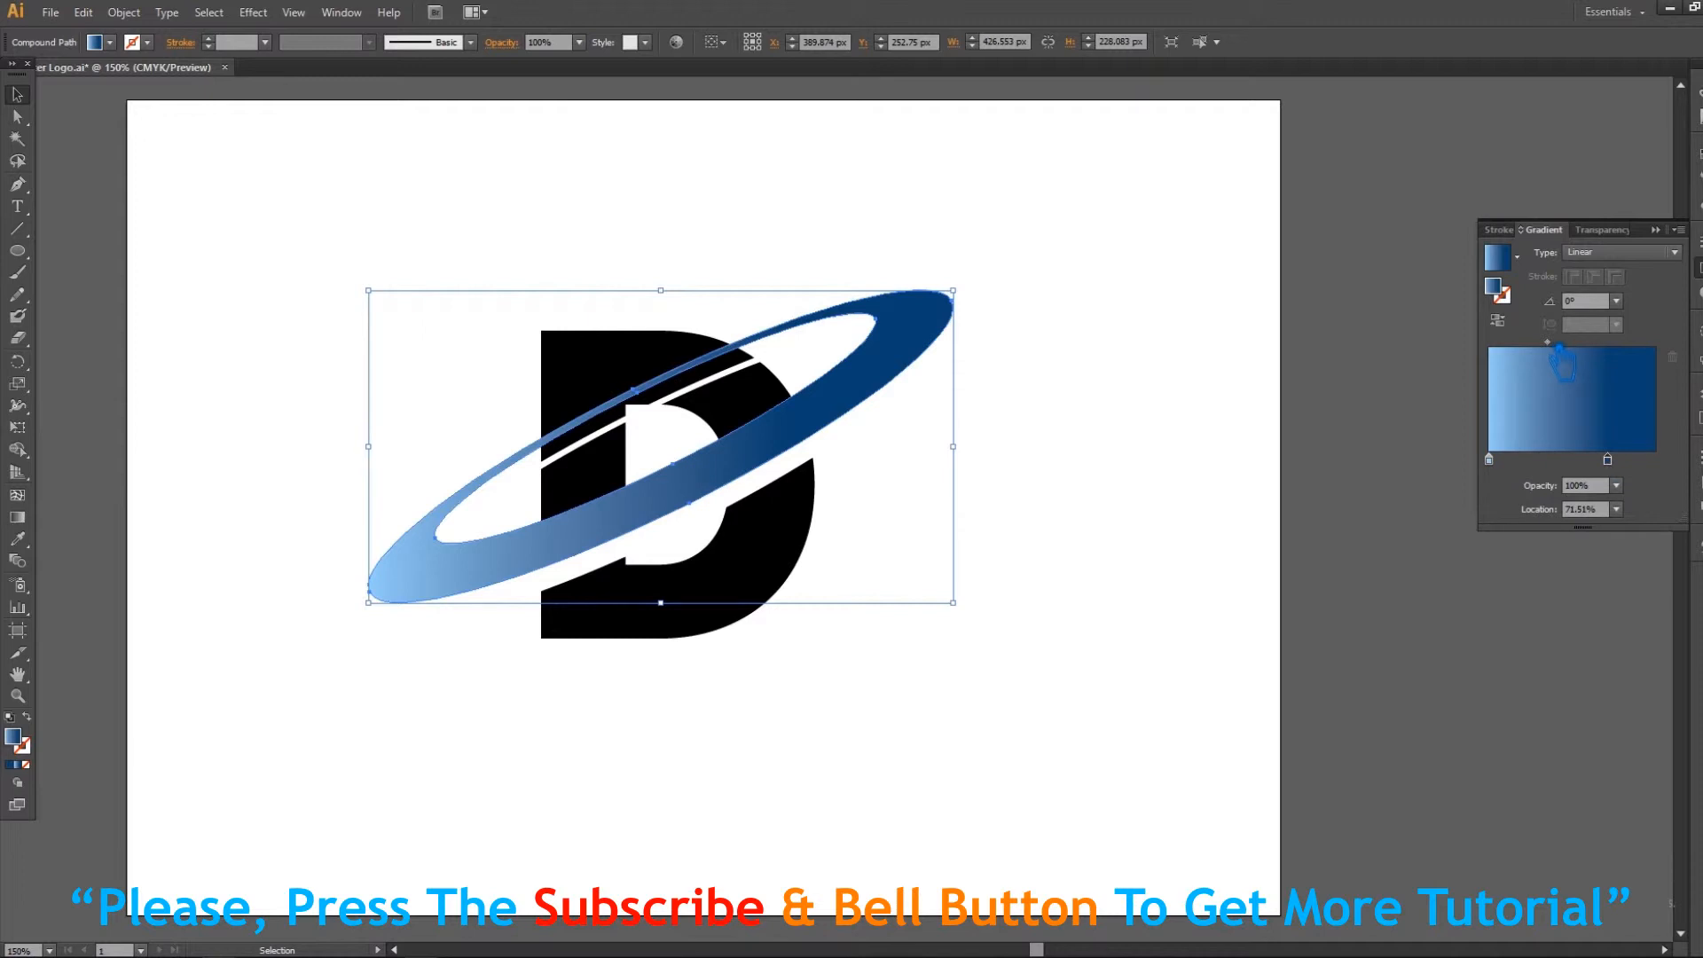
left_click_drag(1546, 342, 1526, 343)
left_click_drag(1607, 460, 1647, 461)
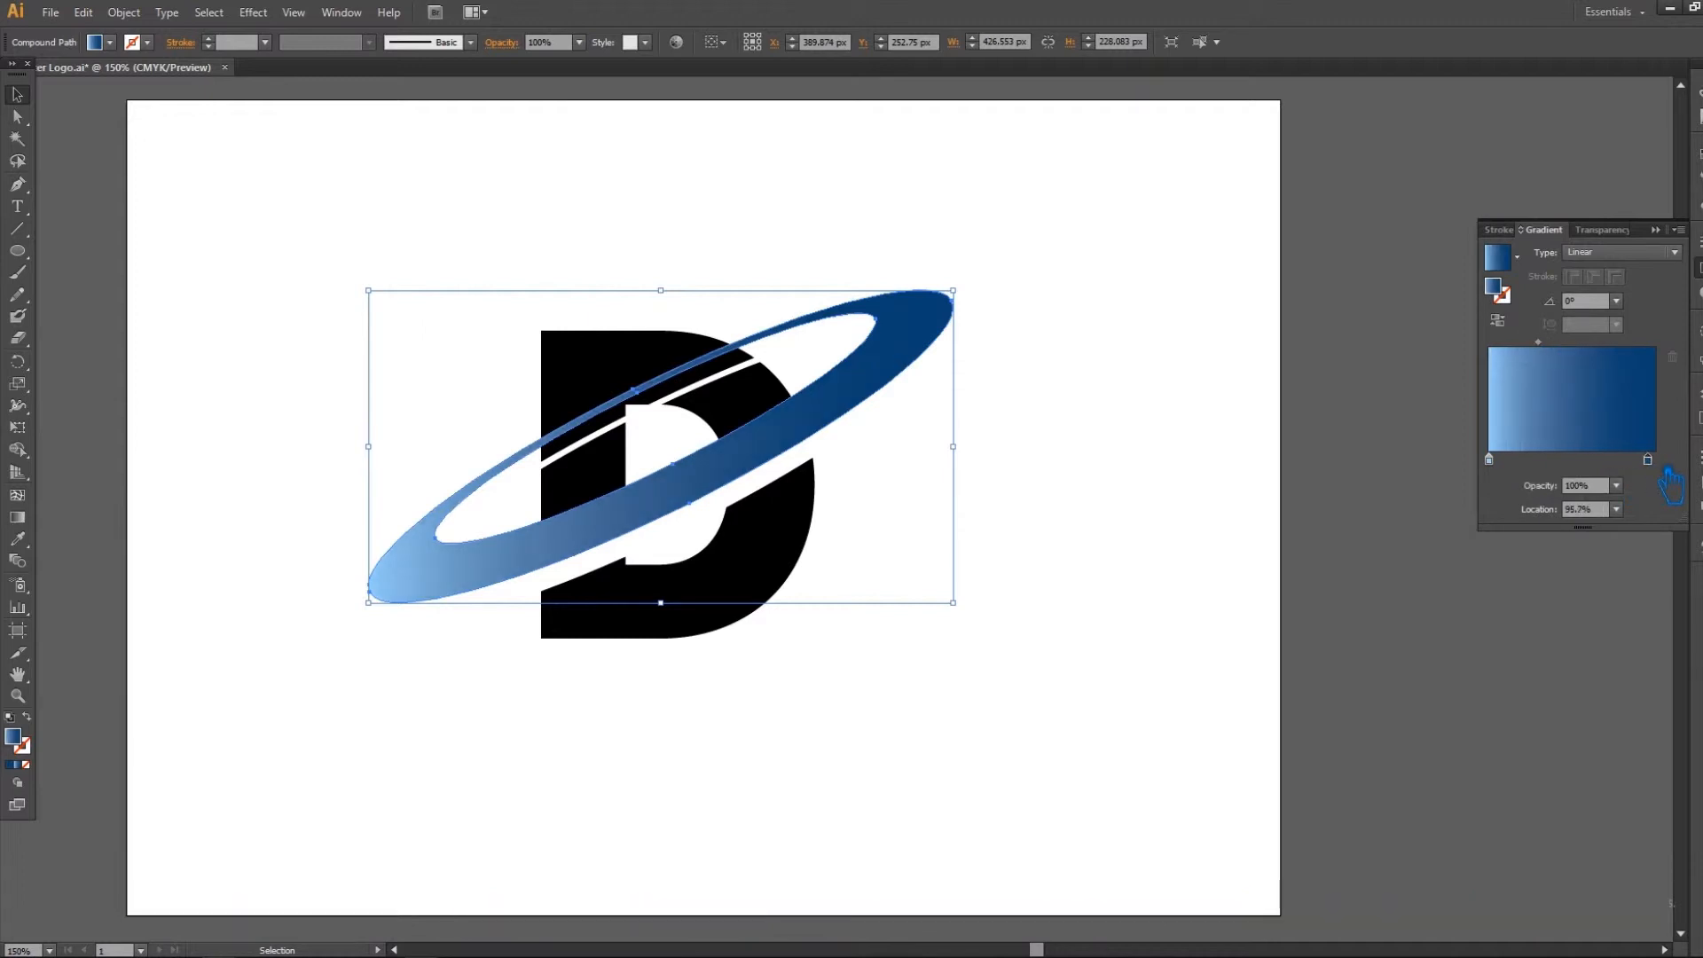
left_click_drag(1540, 343, 1554, 342)
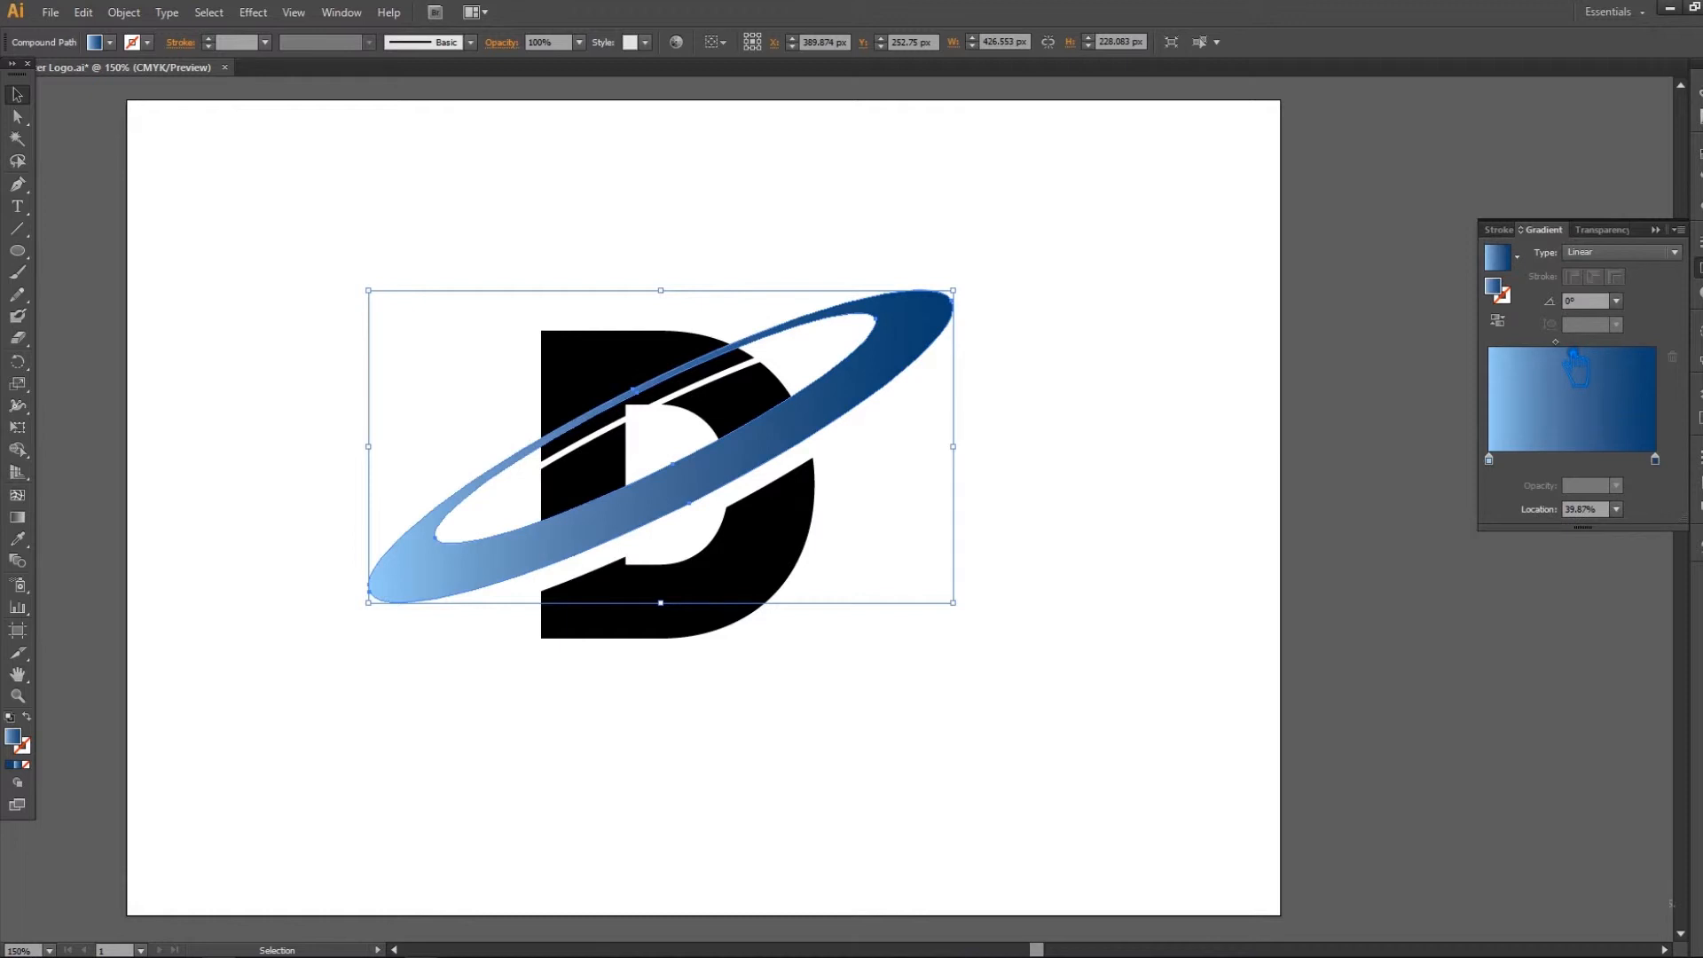
Step: Change the ring gradient's dark stop to the deeper blue 074156
left_click(1655, 458)
double_click(1497, 285)
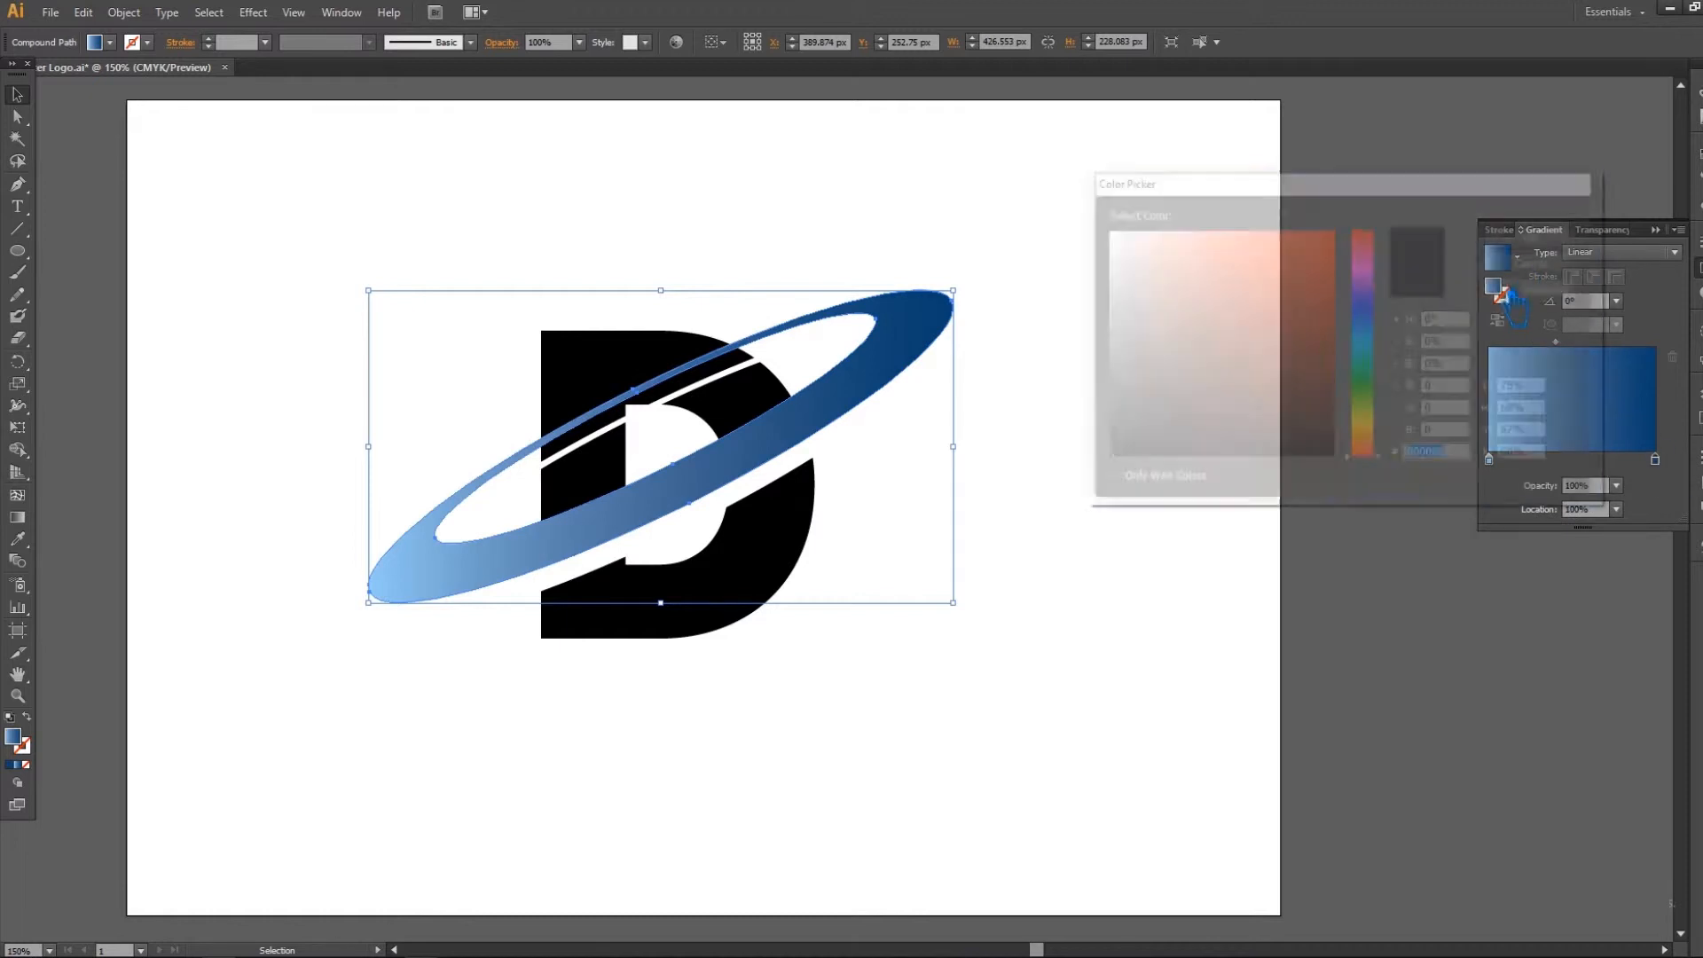
left_click(1366, 334)
left_click(1315, 383)
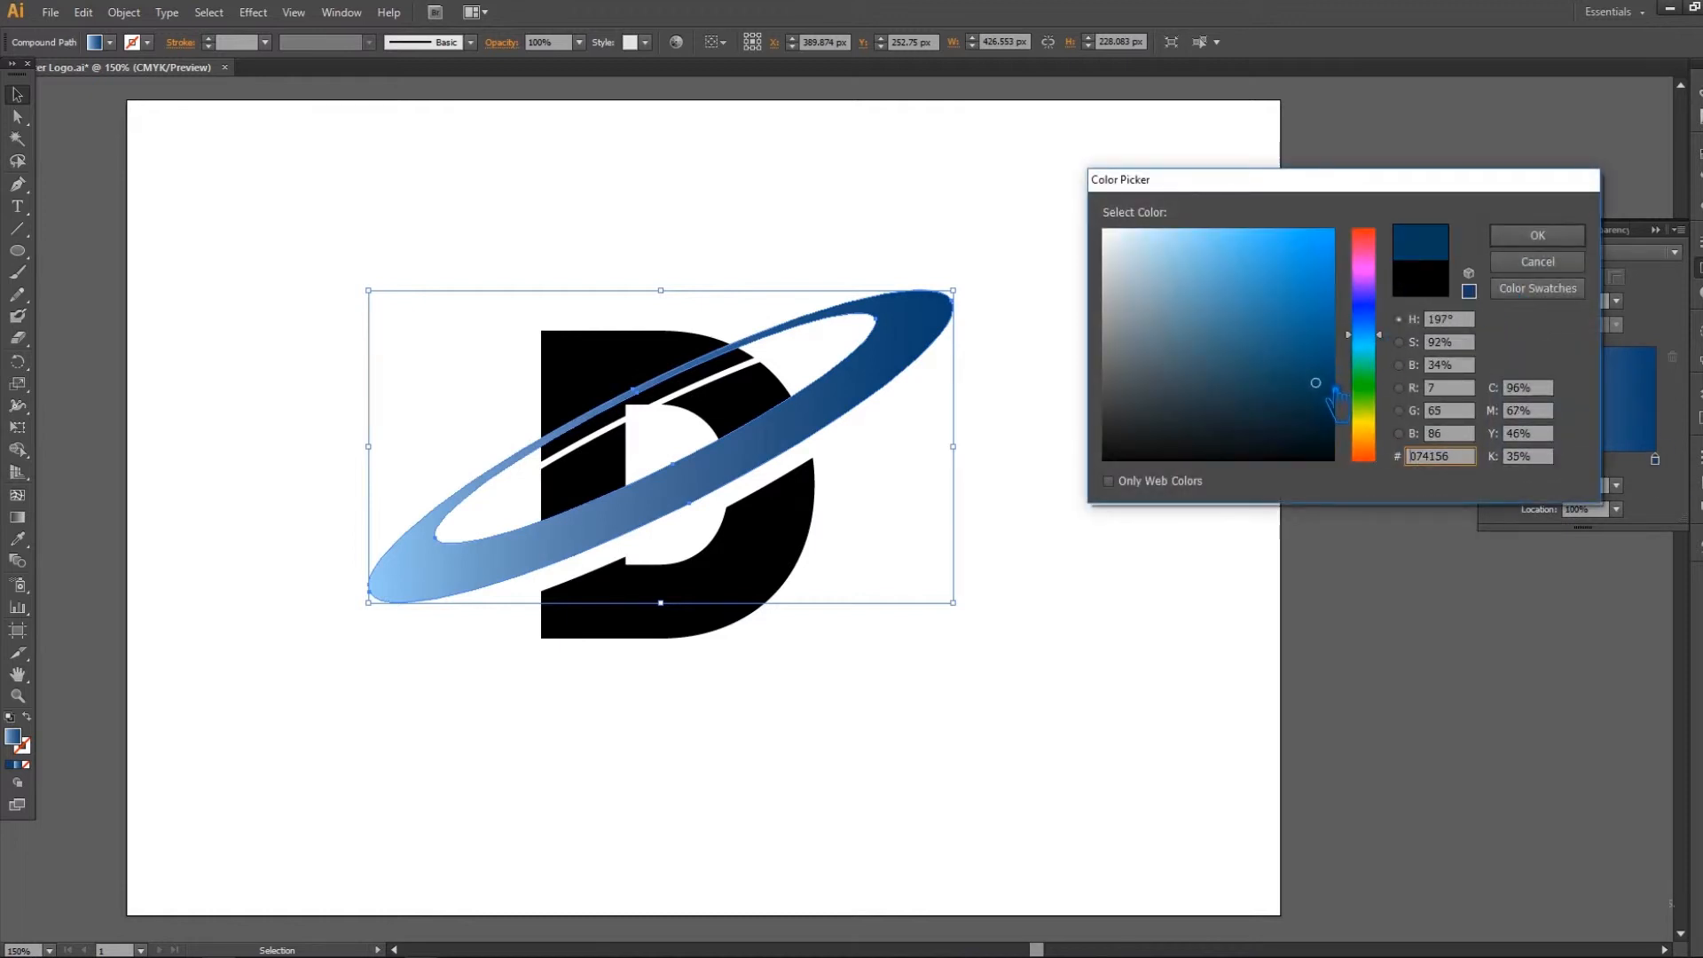
left_click(1547, 237)
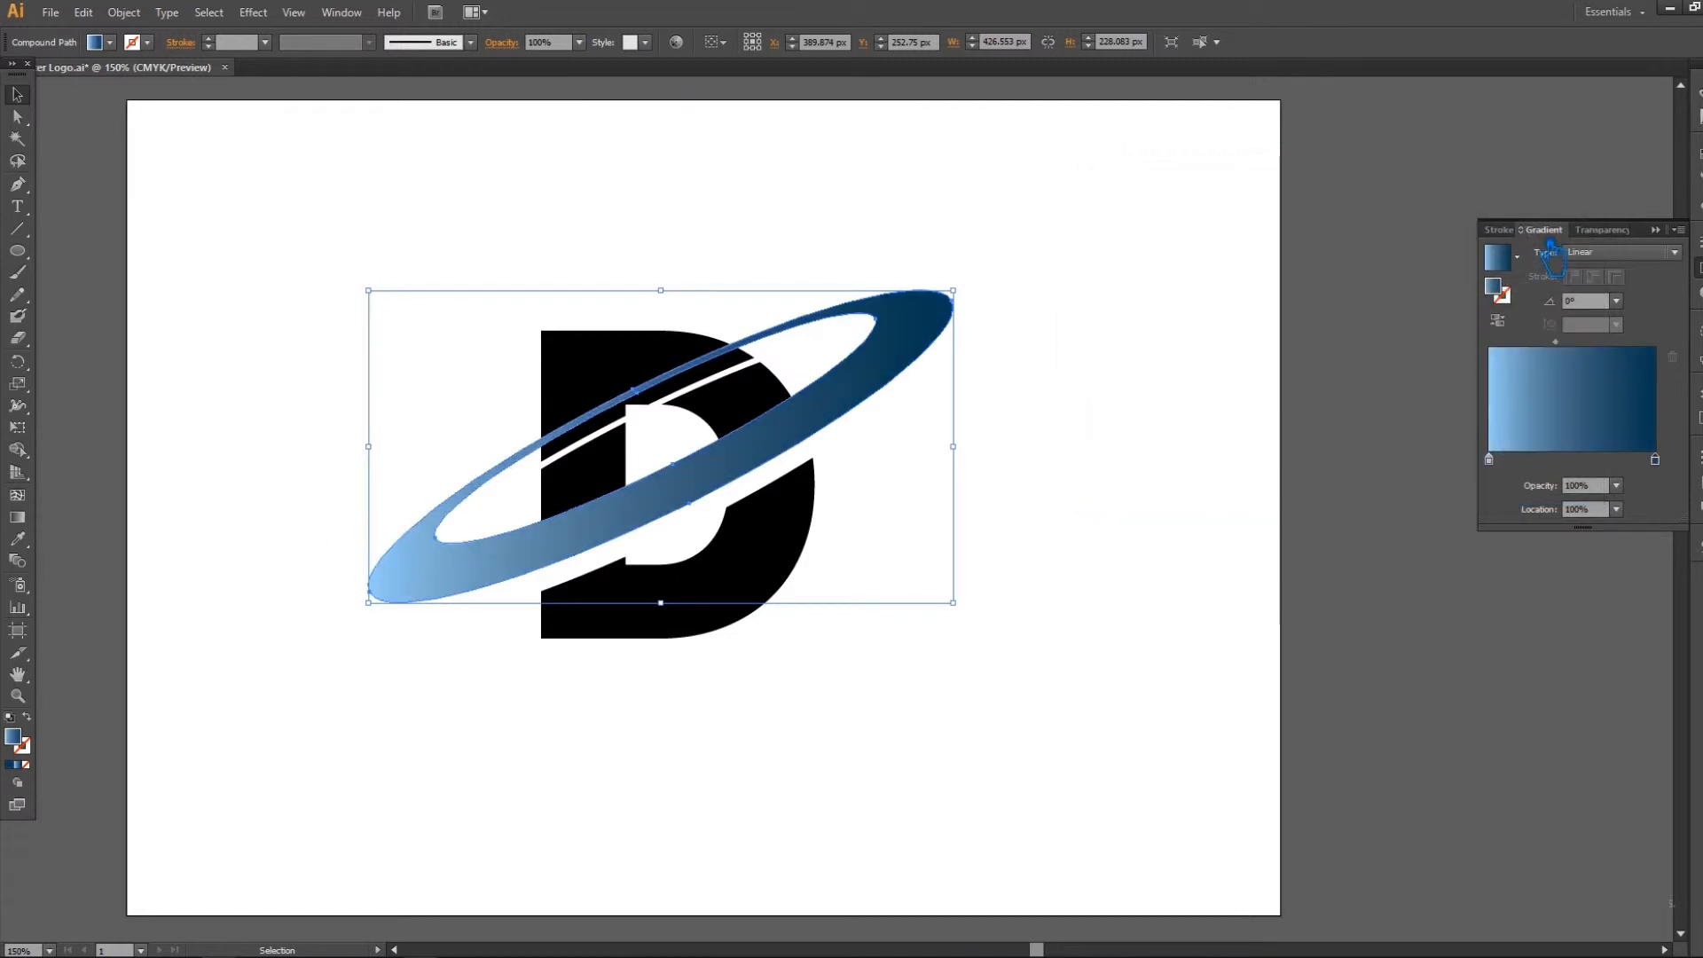
Step: Move the ring gradient's dark stop inward and its midpoint to about 64.15%, and deselect the ring
left_click_drag(1554, 342, 1575, 343)
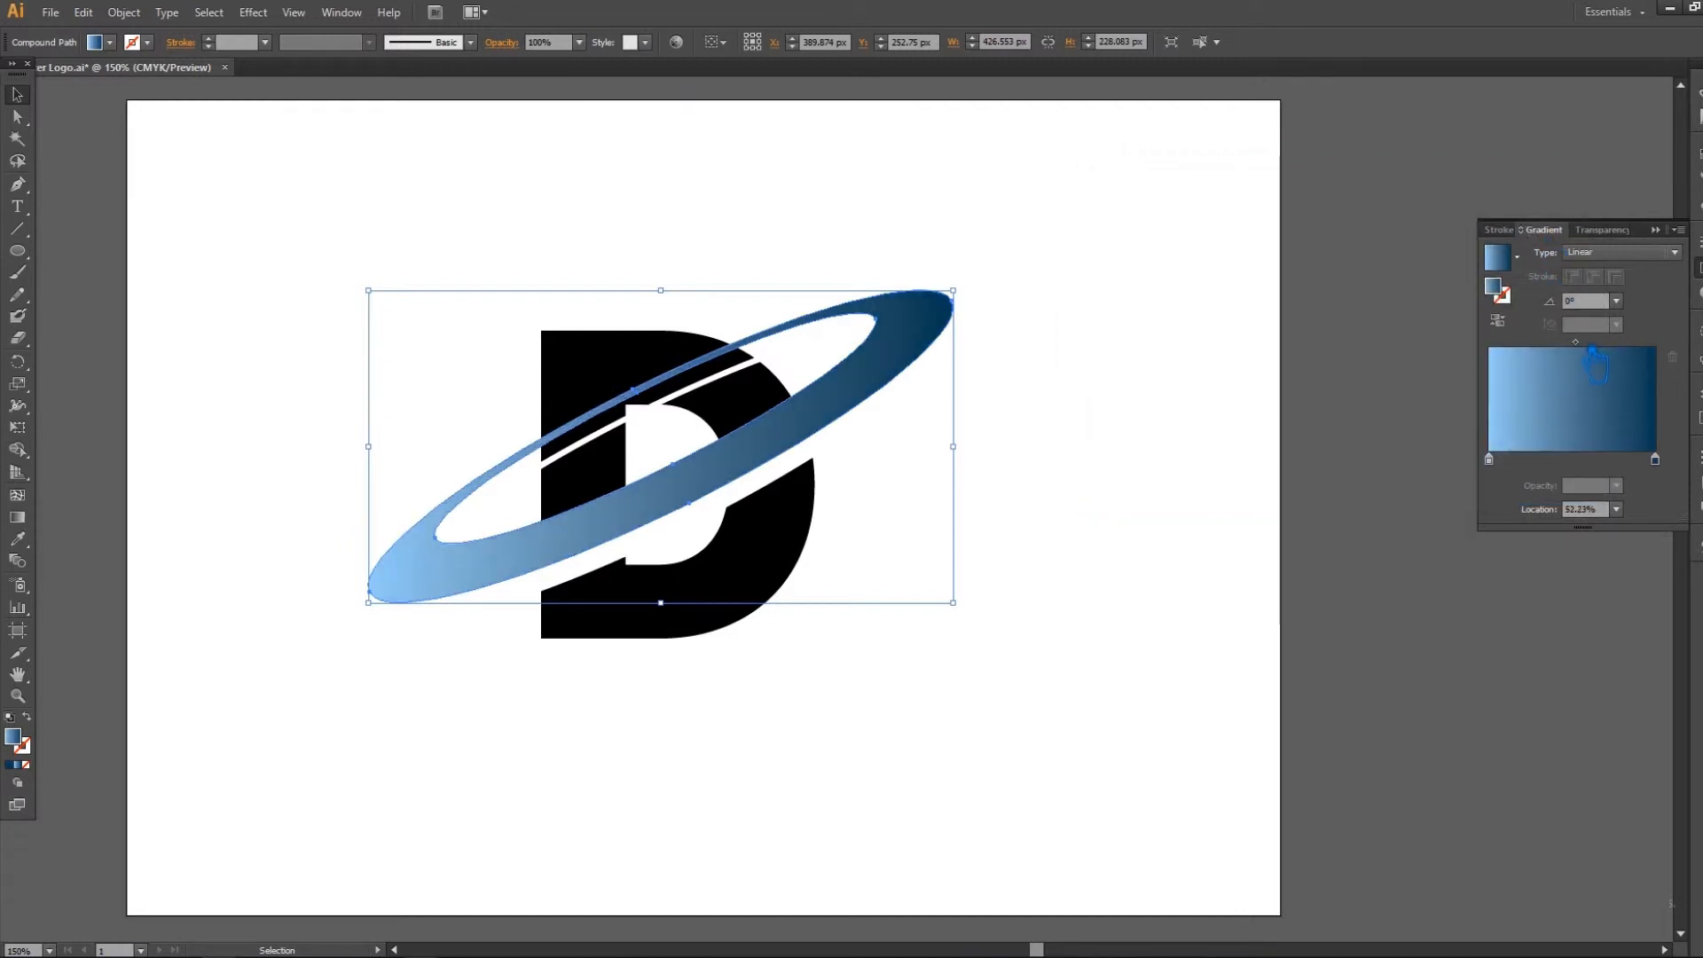
left_click(1605, 460)
mouse_move(1602, 460)
left_mouse_down()
mouse_move(1620, 496)
mouse_move(1624, 460)
left_mouse_up()
left_click_drag(1558, 343, 1575, 343)
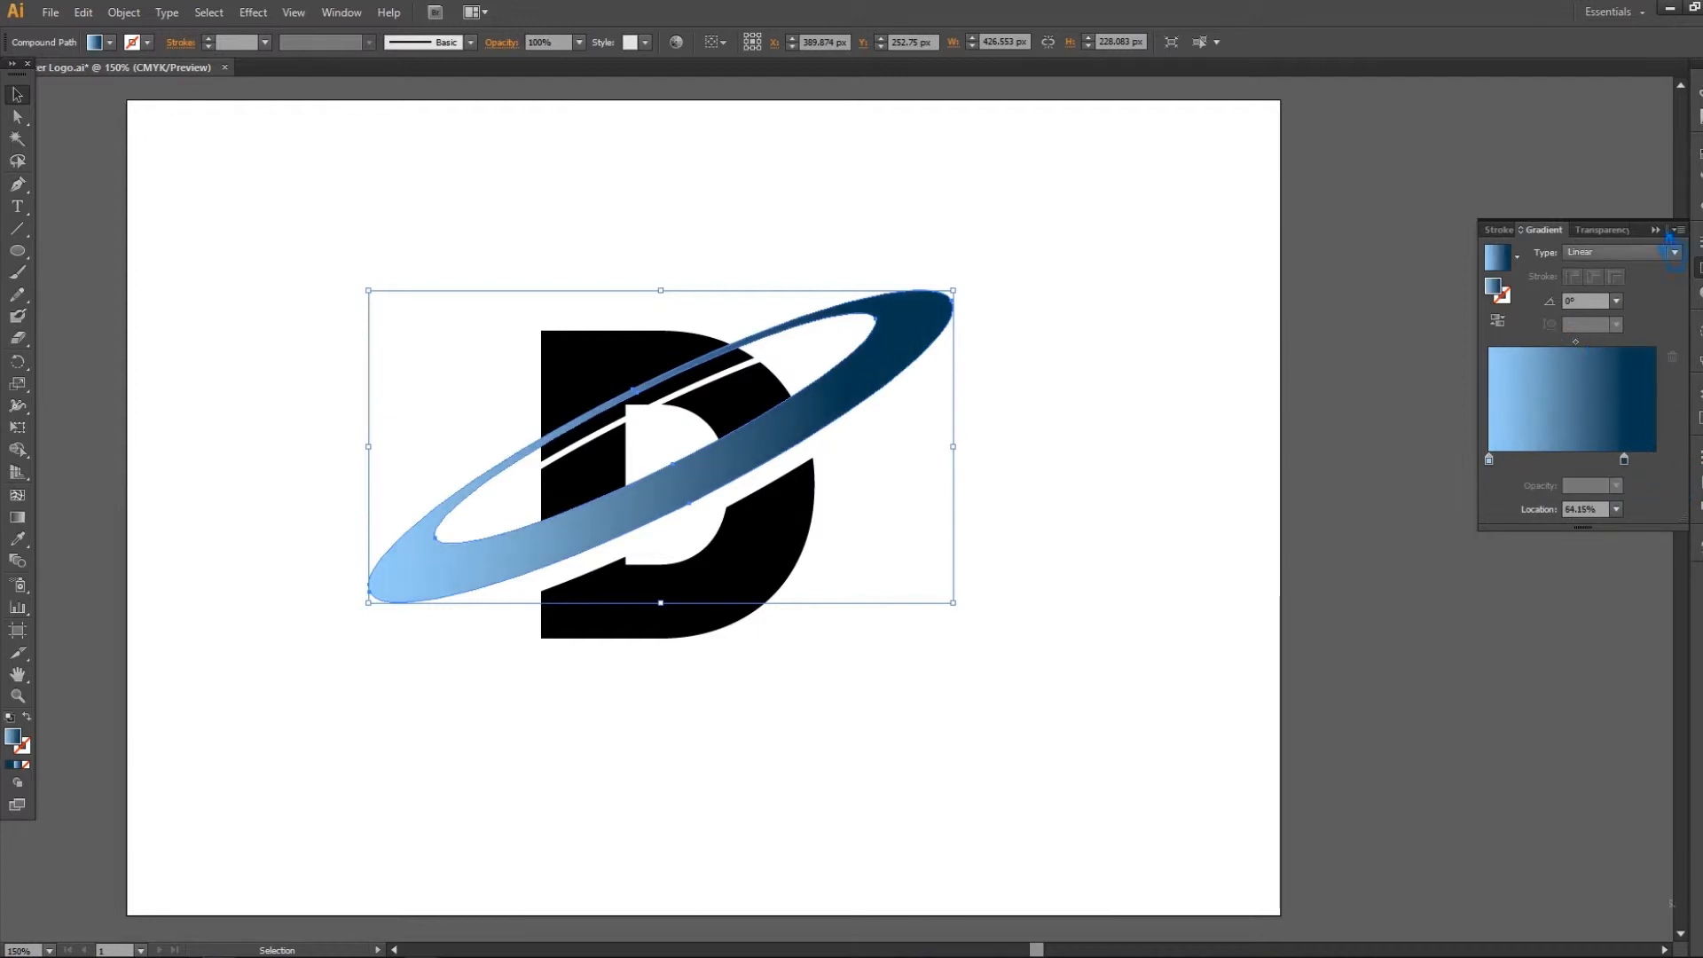
left_click(1482, 361)
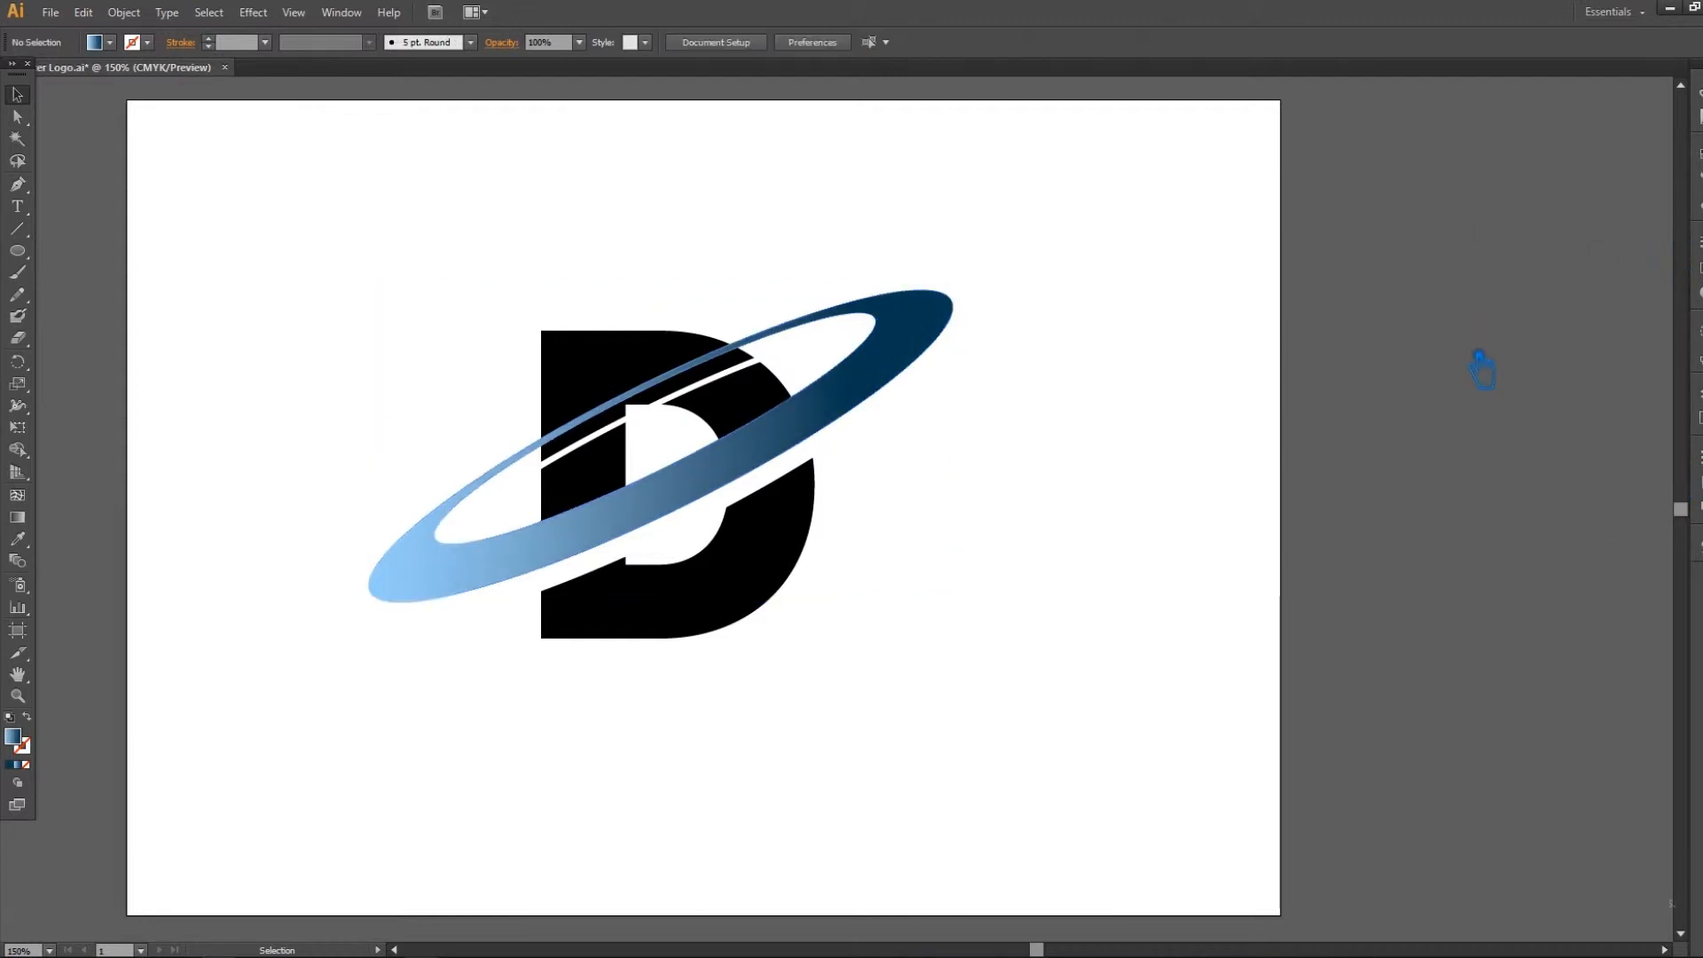
Step: Try copying the ring's gradient to the D's upper group with the Eyedropper, and undo it
left_click(635, 361)
left_click(1007, 532)
left_click(564, 383)
left_click(17, 539)
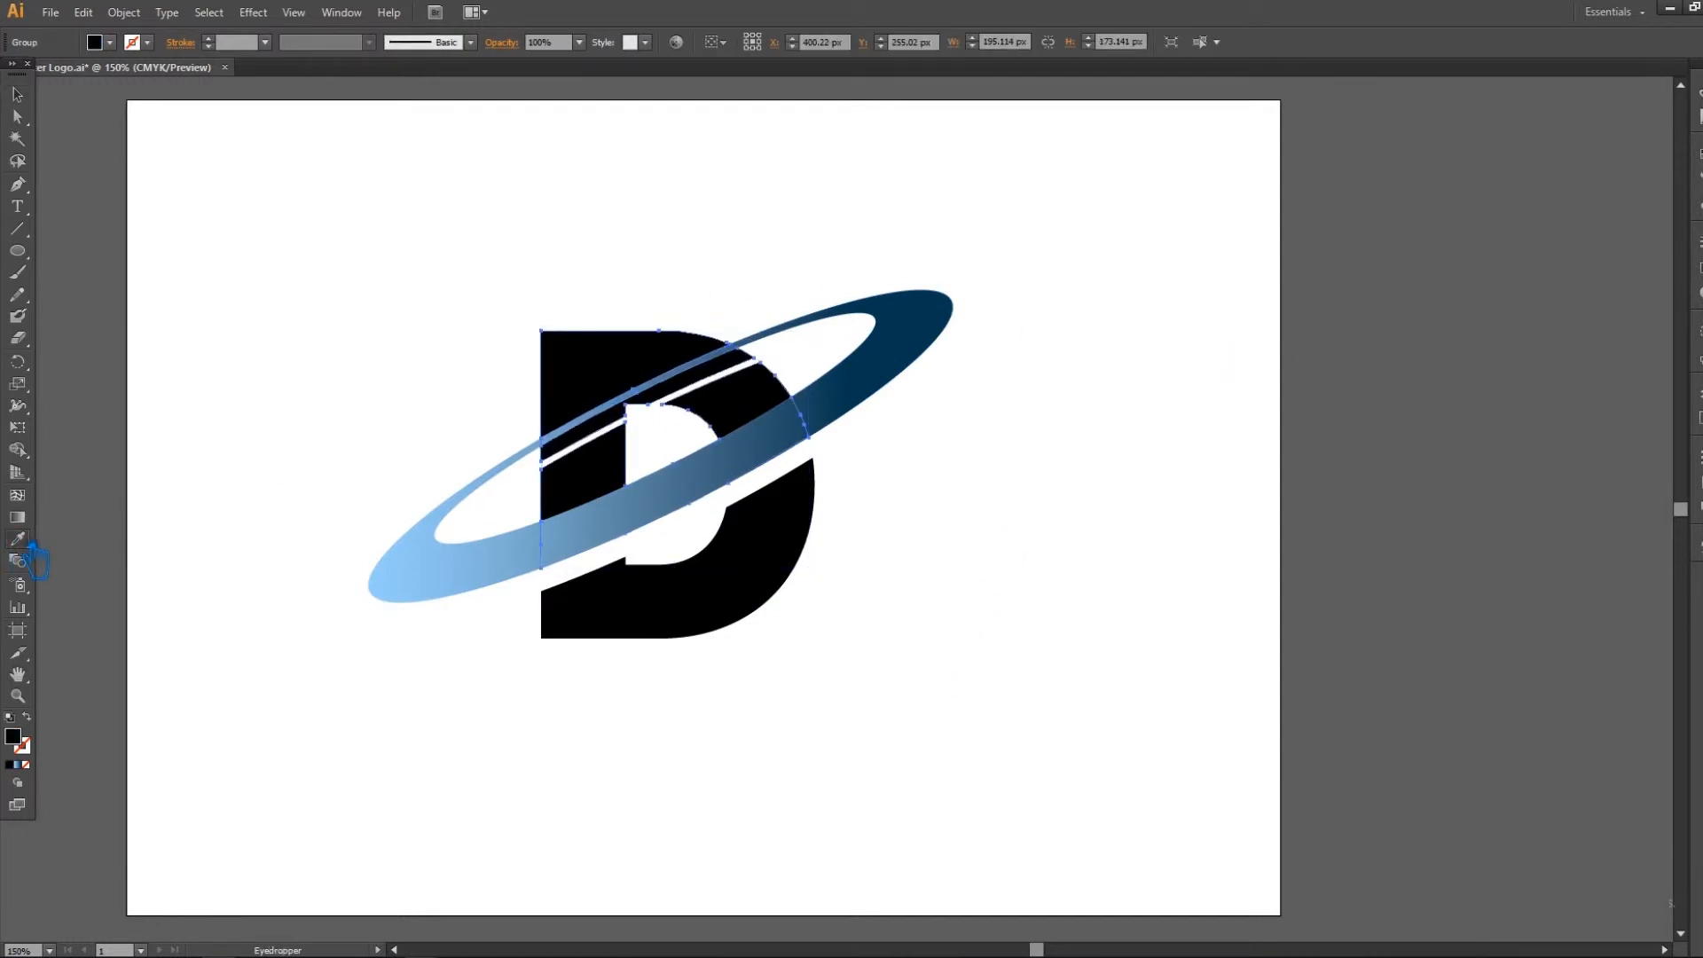
left_click(601, 536)
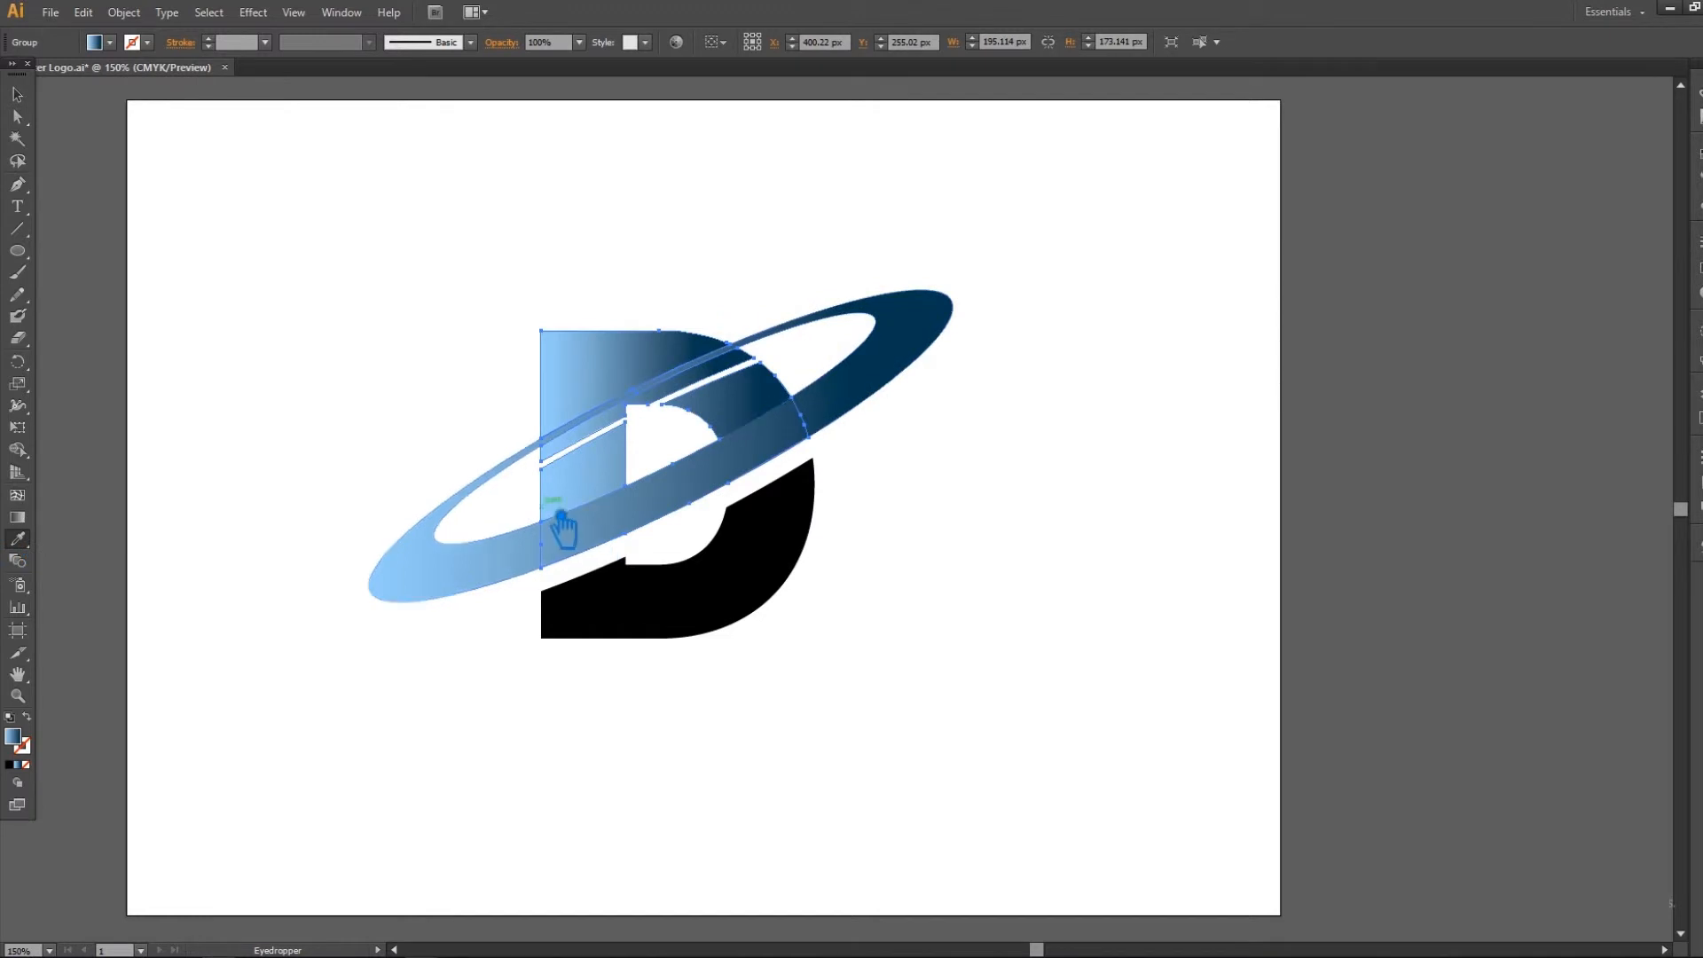
left_click(17, 94)
left_click(258, 188)
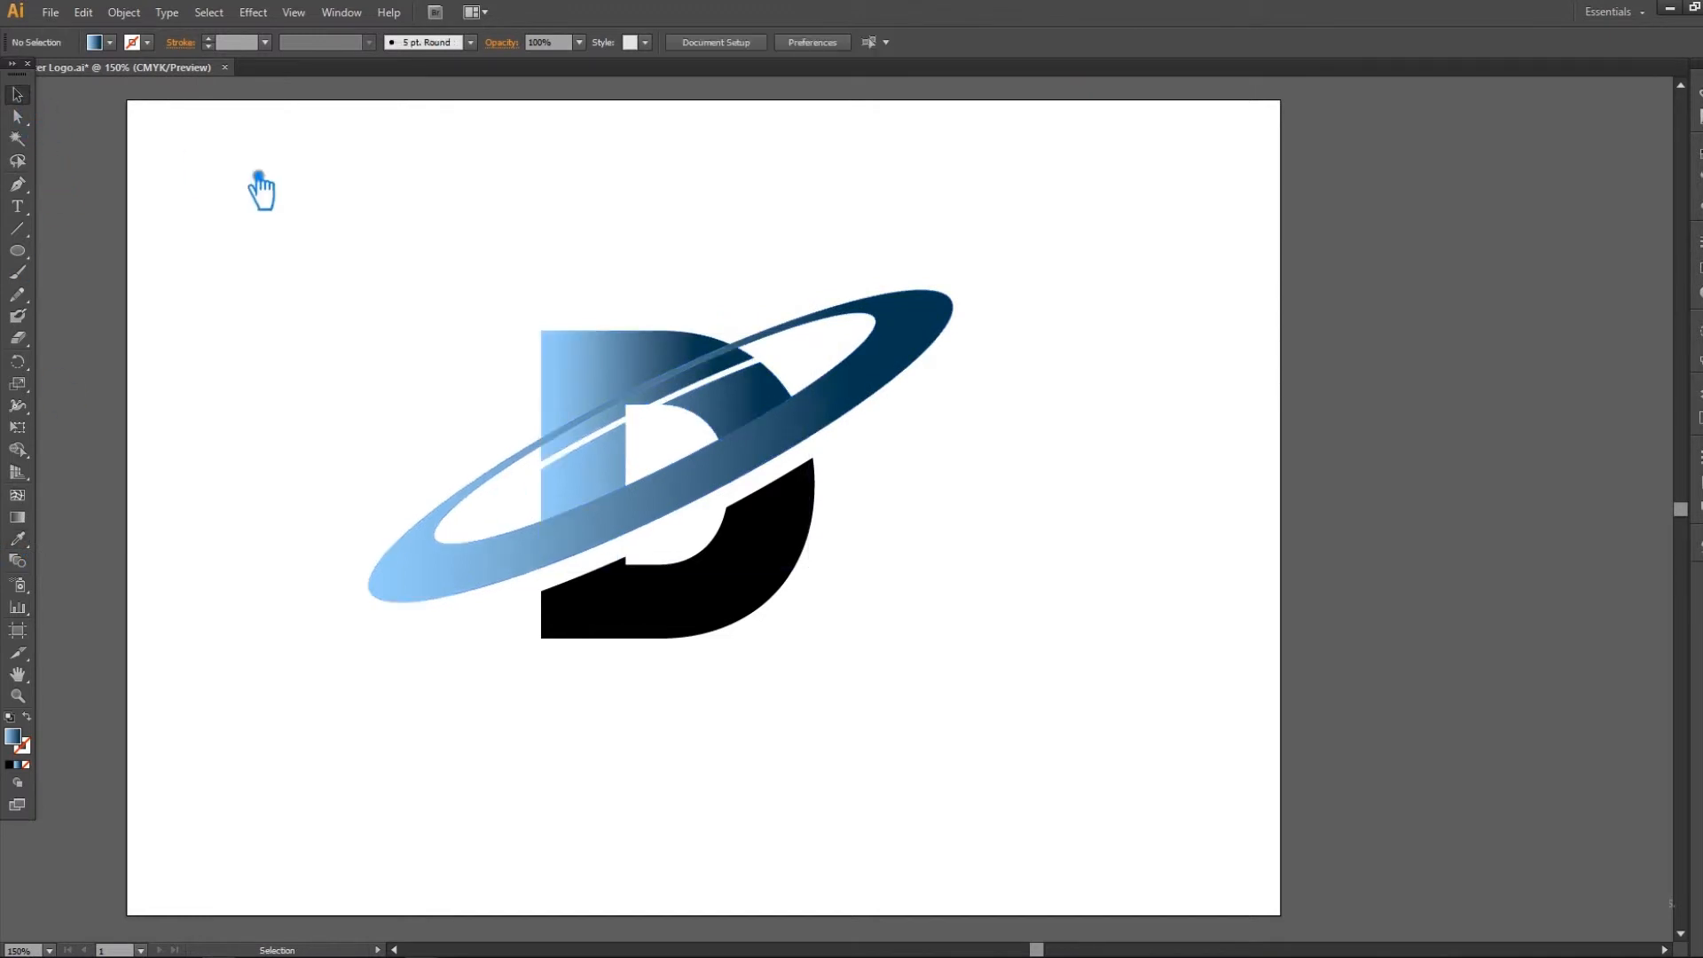
key("ctrl+z")
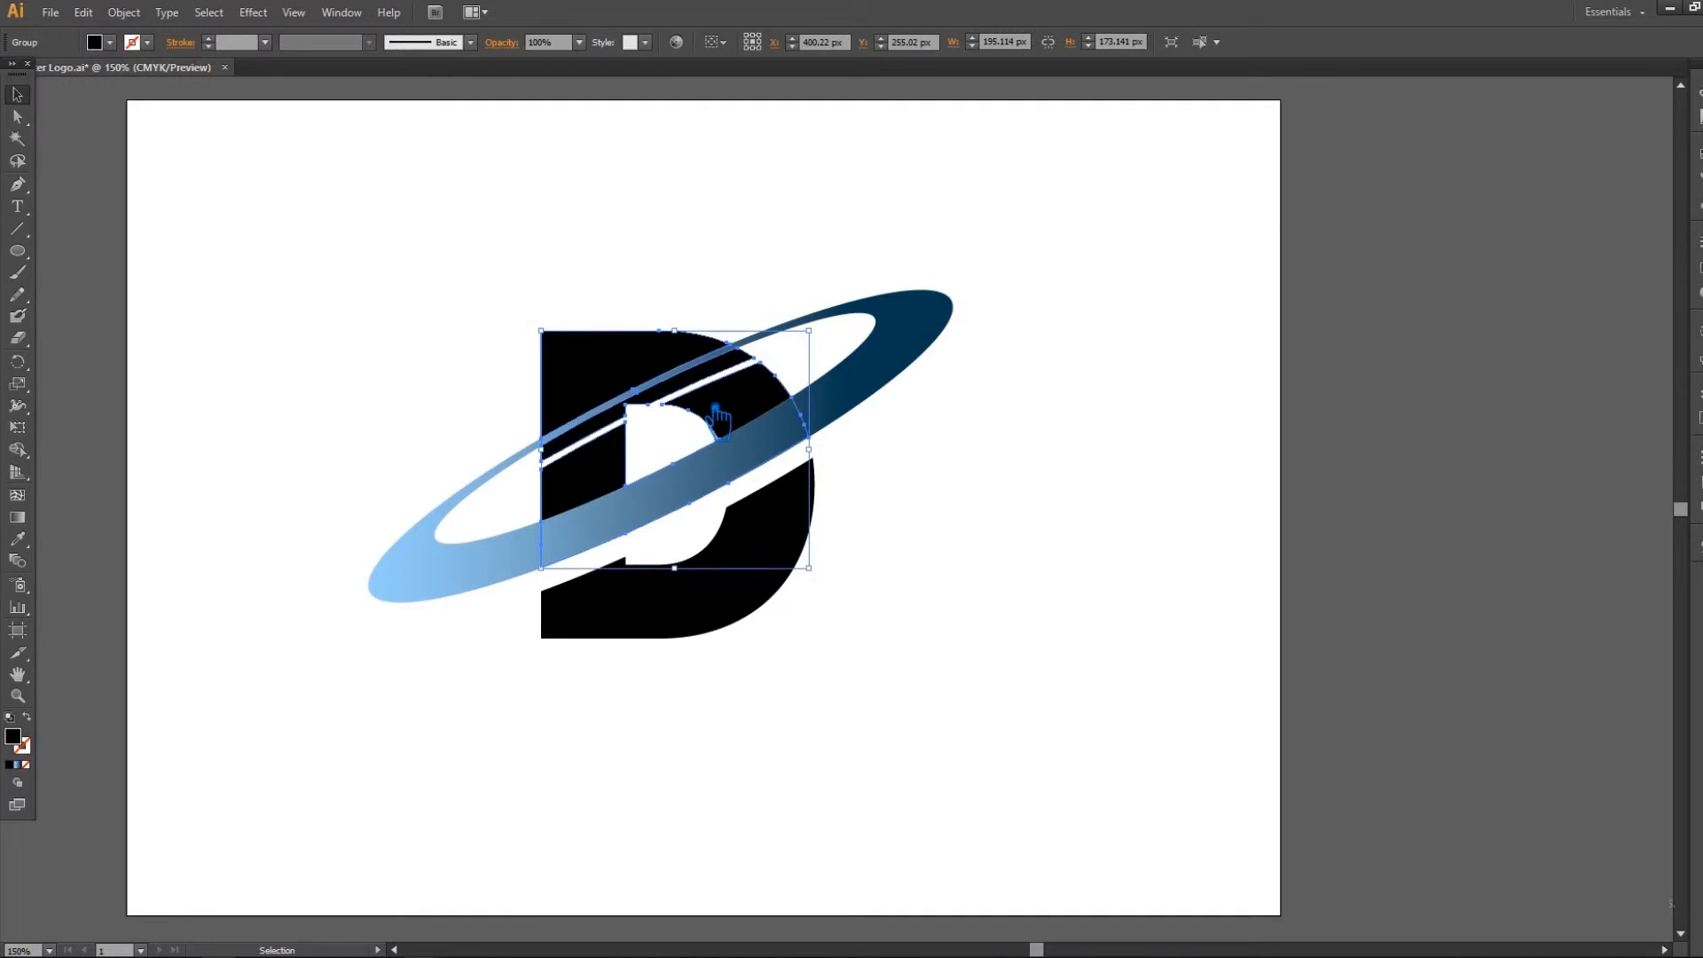
Step: Apply the ring's blue gradient to the D's selected upper group with the Eyedropper
key("i")
left_click(857, 407)
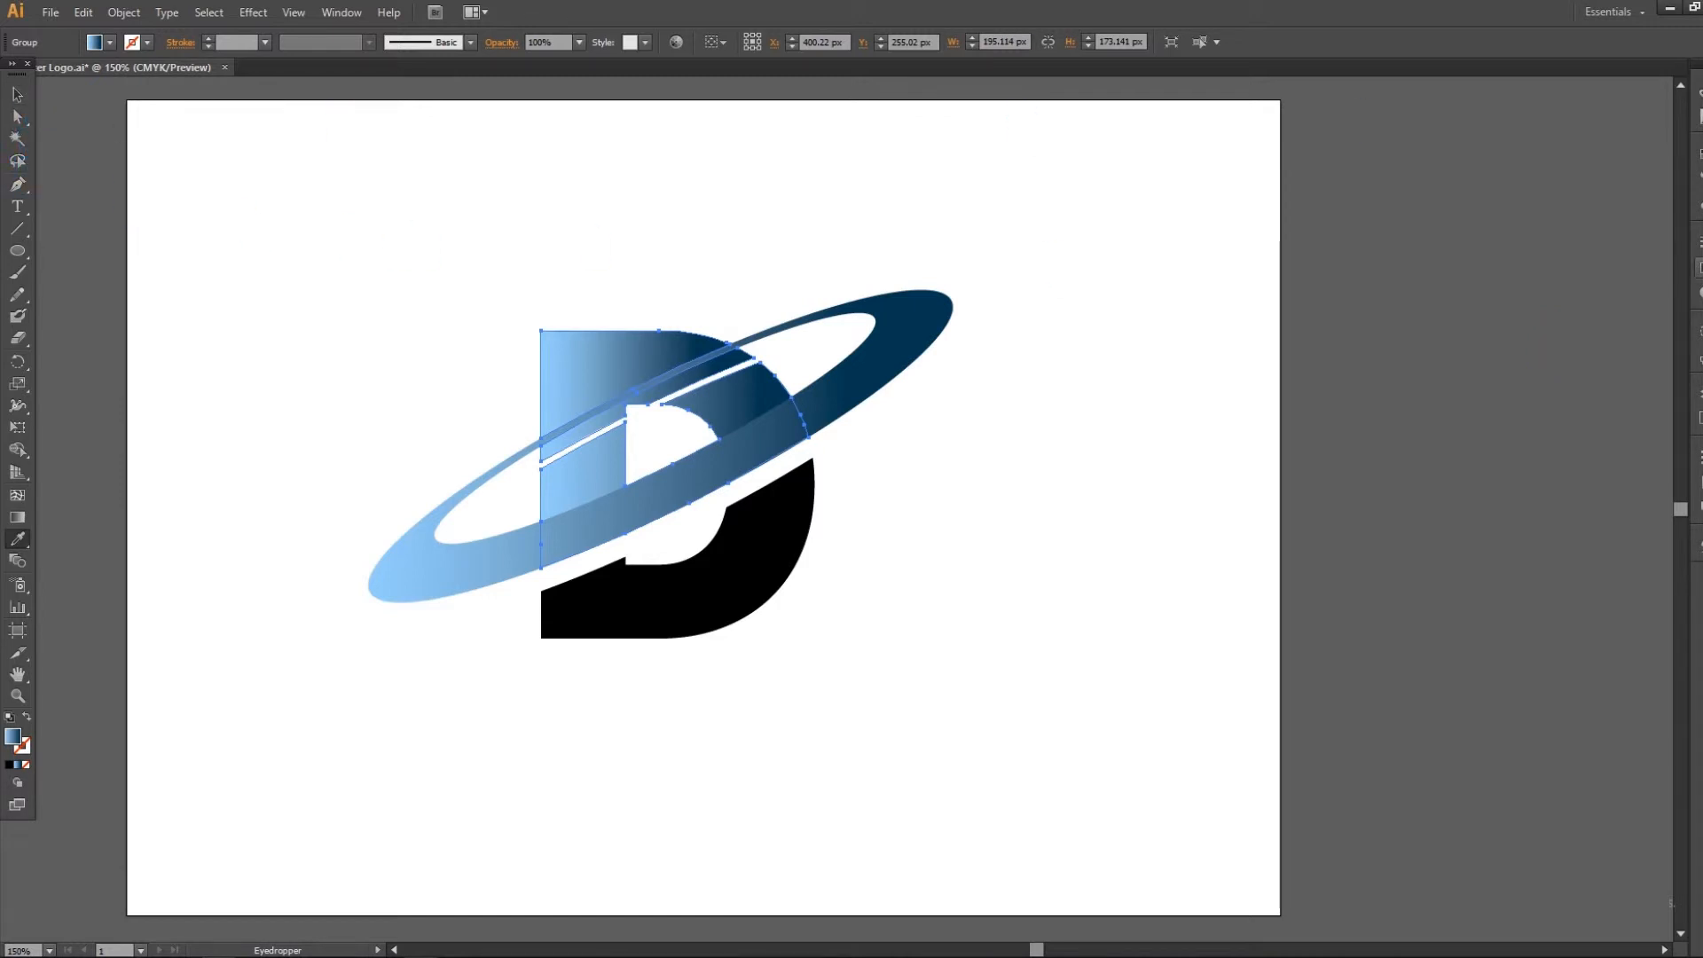
Step: Reverse the upper group's gradient to run from dark to light blue and set its midpoint to about 67.2%
left_click(1696, 268)
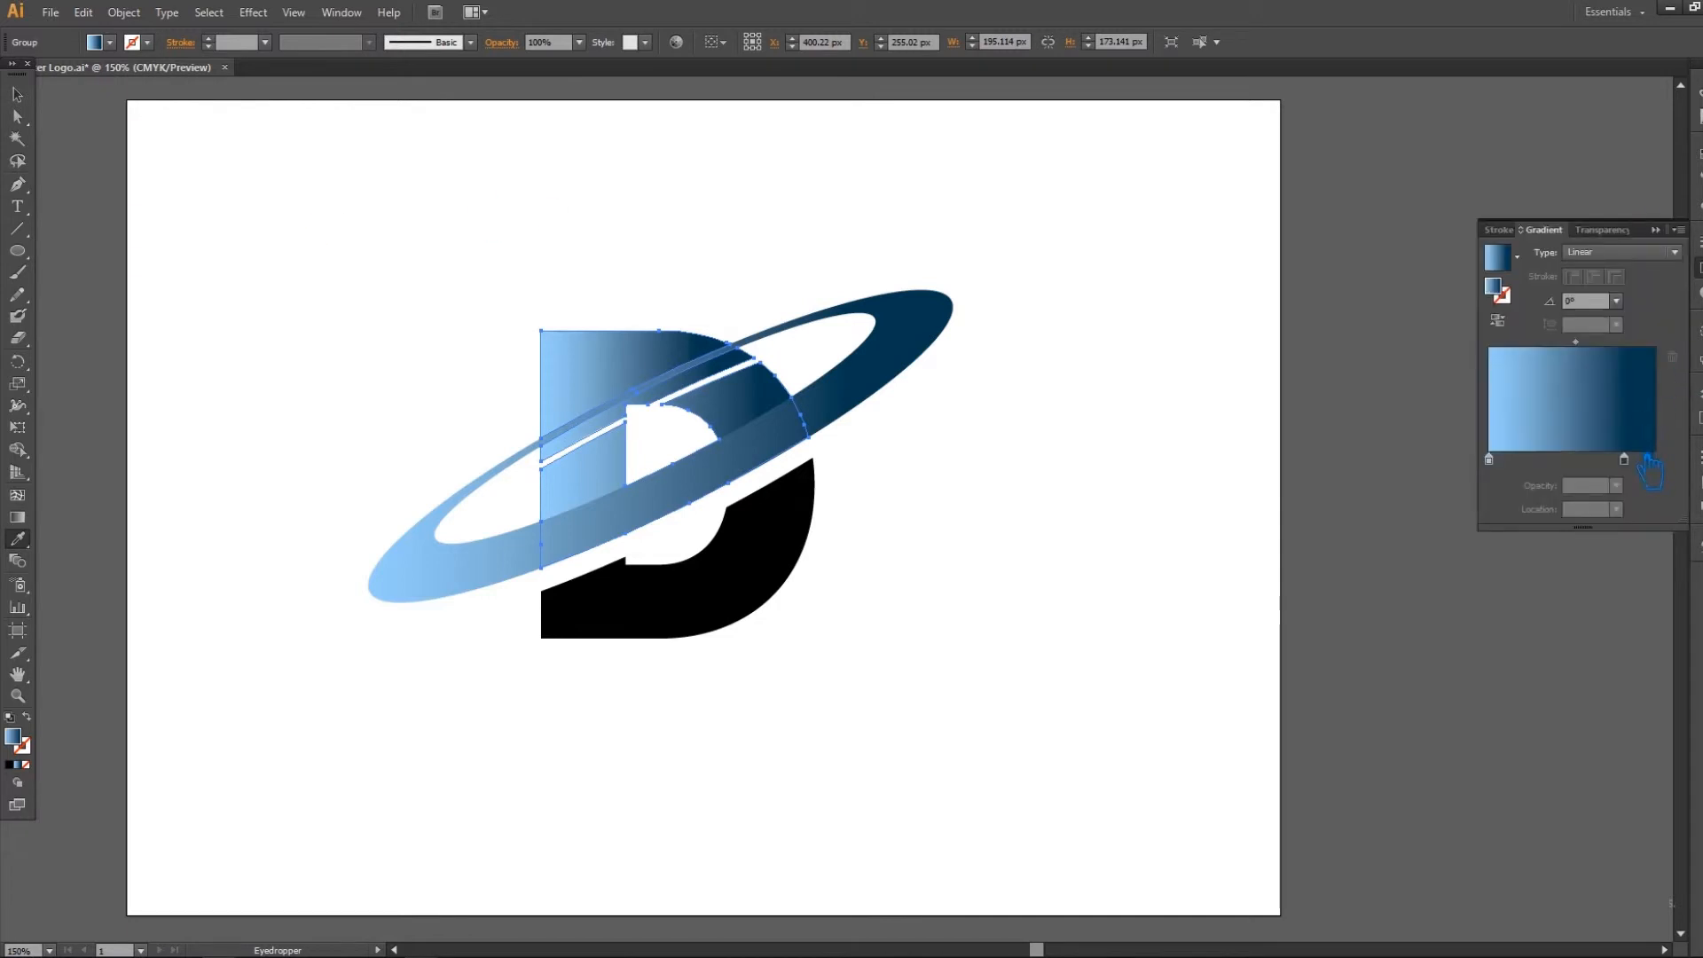
mouse_move(1500, 466)
left_mouse_down()
mouse_move(1648, 476)
mouse_move(1516, 478)
left_mouse_up()
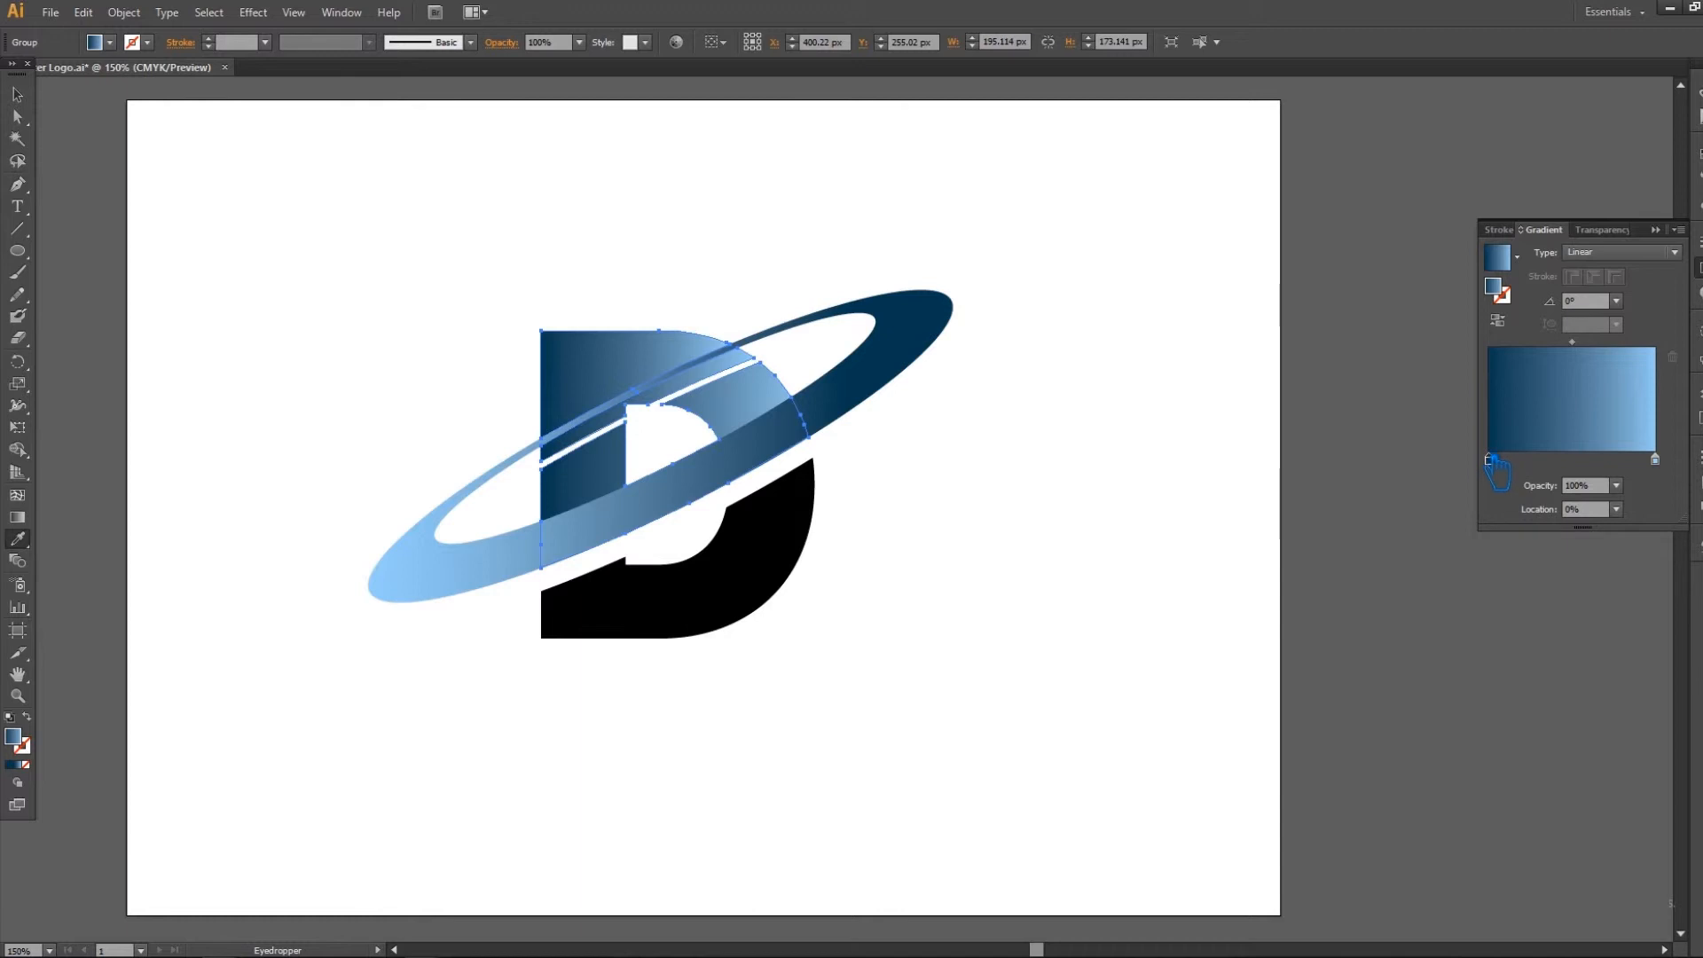
left_click_drag(1572, 342, 1601, 344)
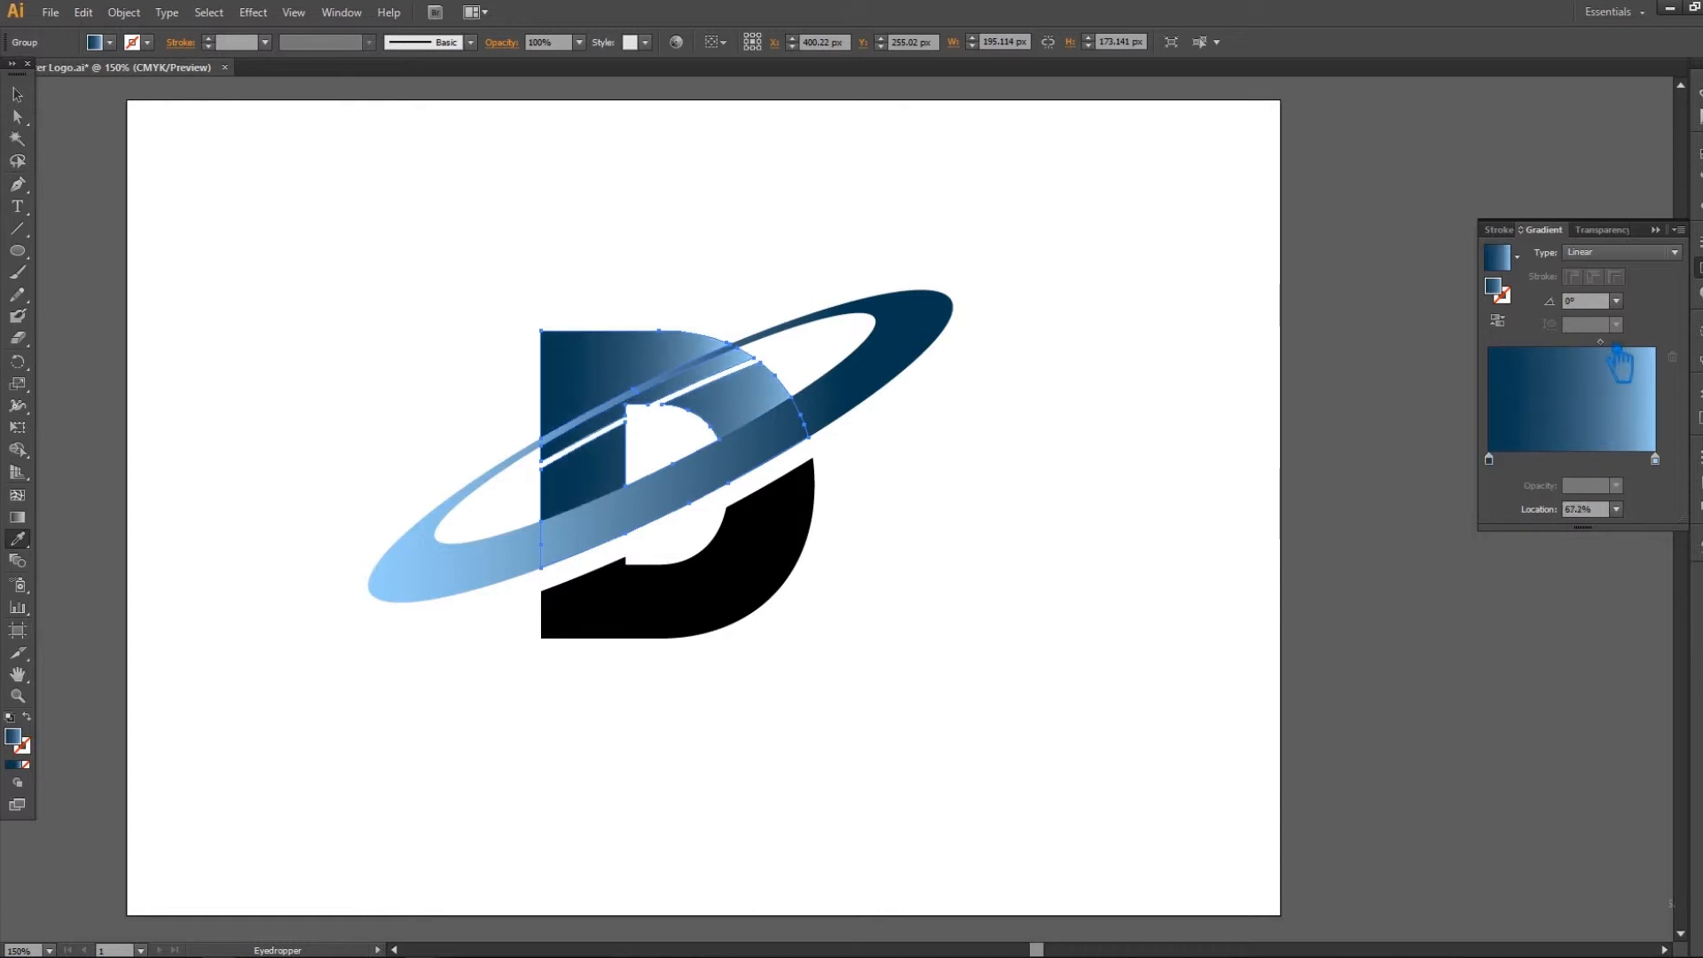
left_click(17, 94)
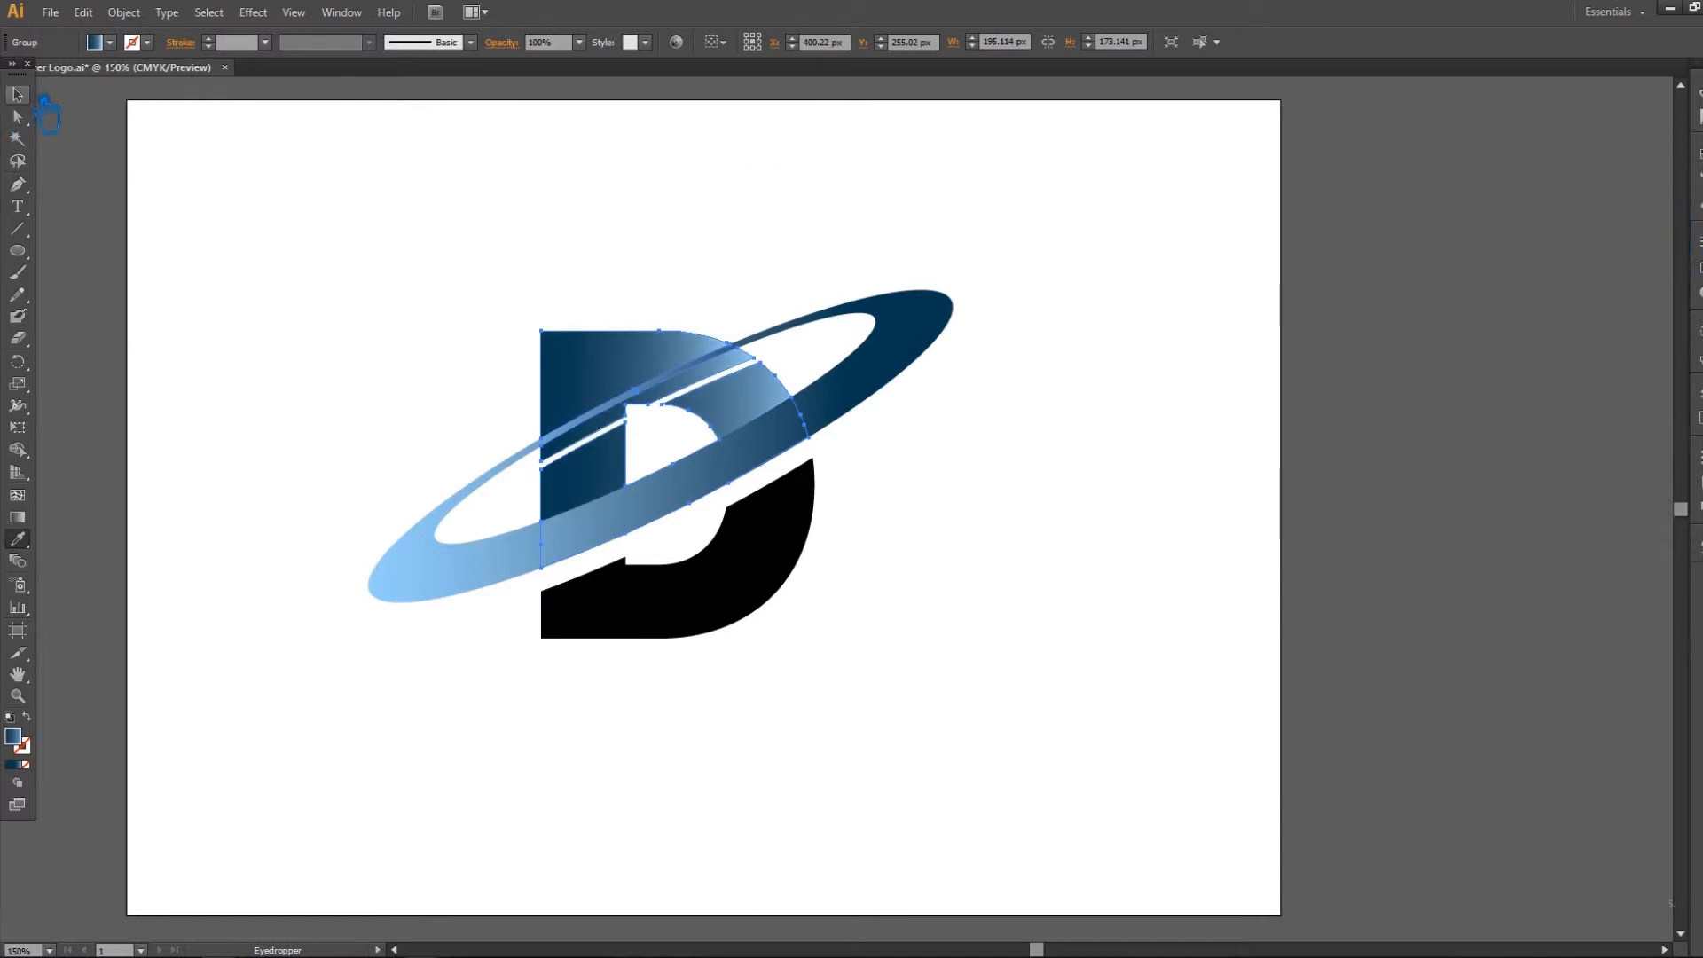
Step: Duplicate the ring in place and nudge the copy down to about Y 265.75 px
left_click(1087, 328)
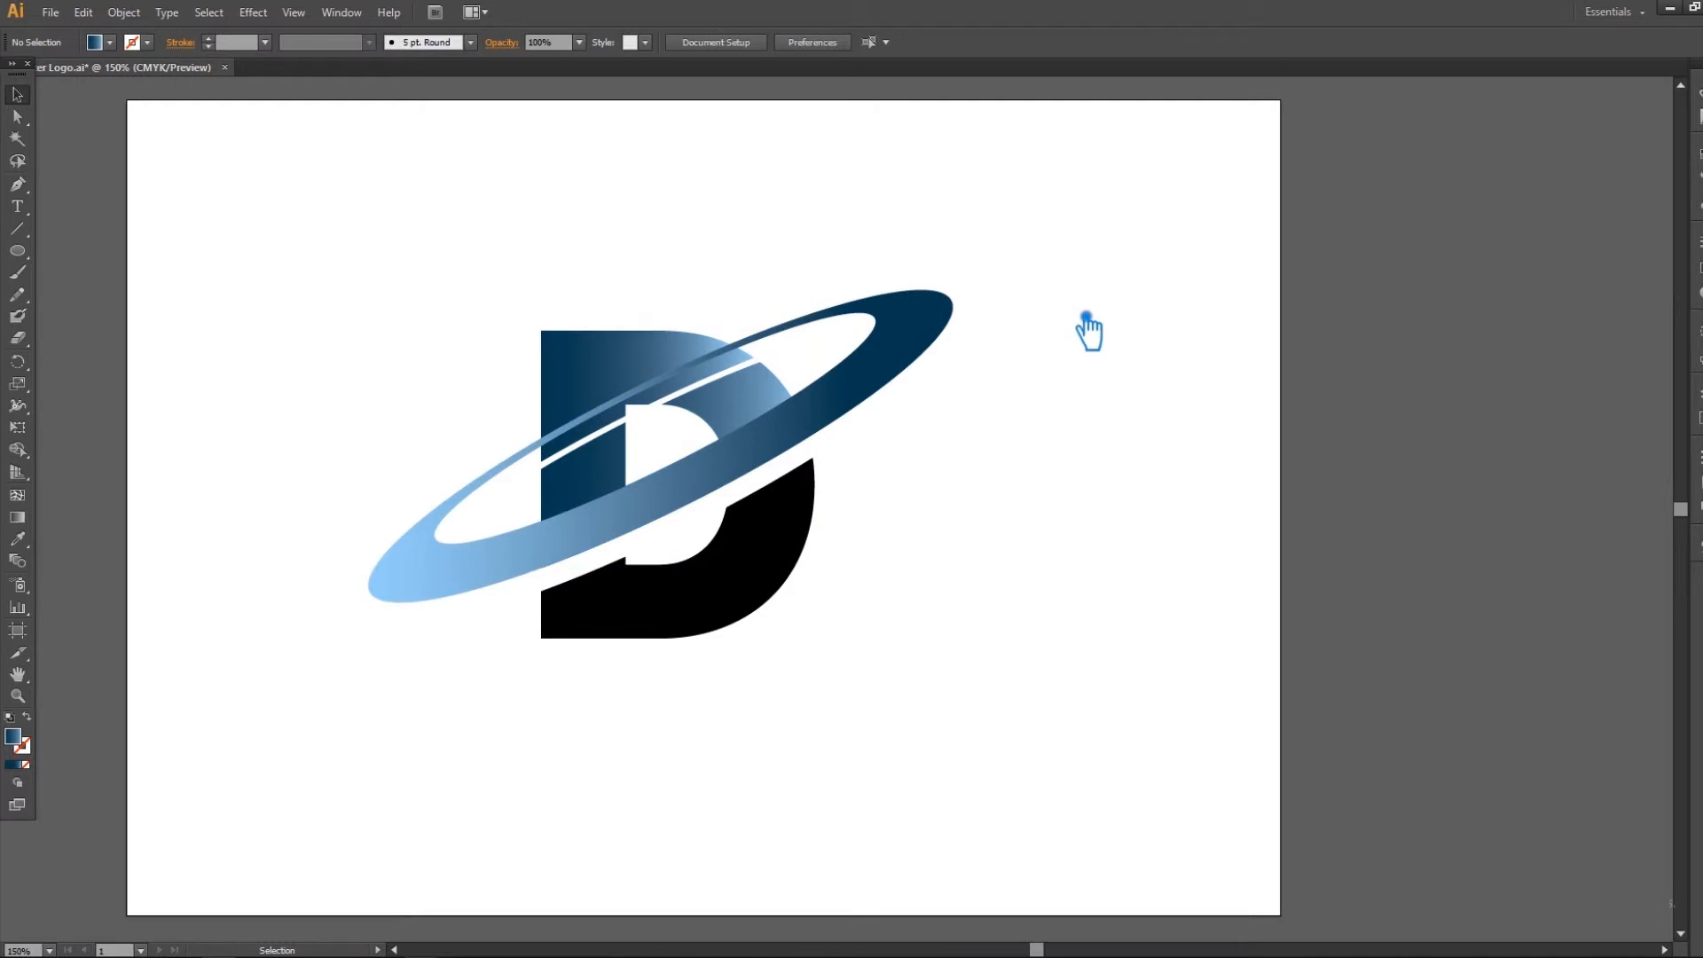
left_click(865, 415)
key("a")
key("v")
key("Down")
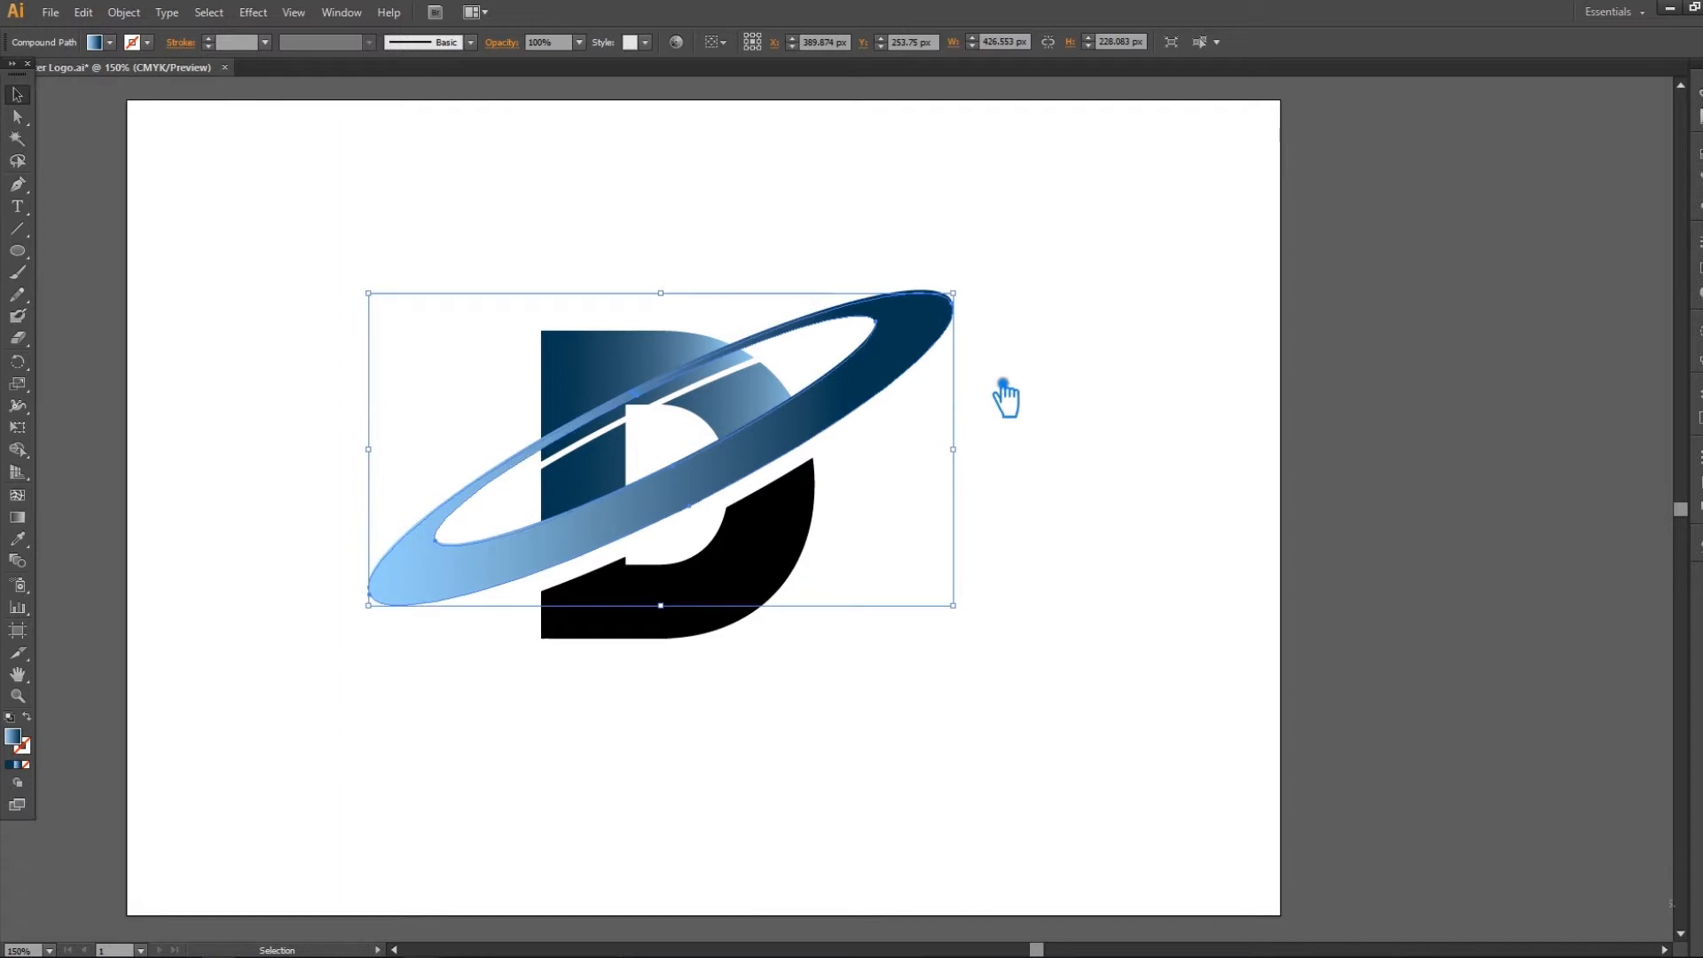
key("Down")
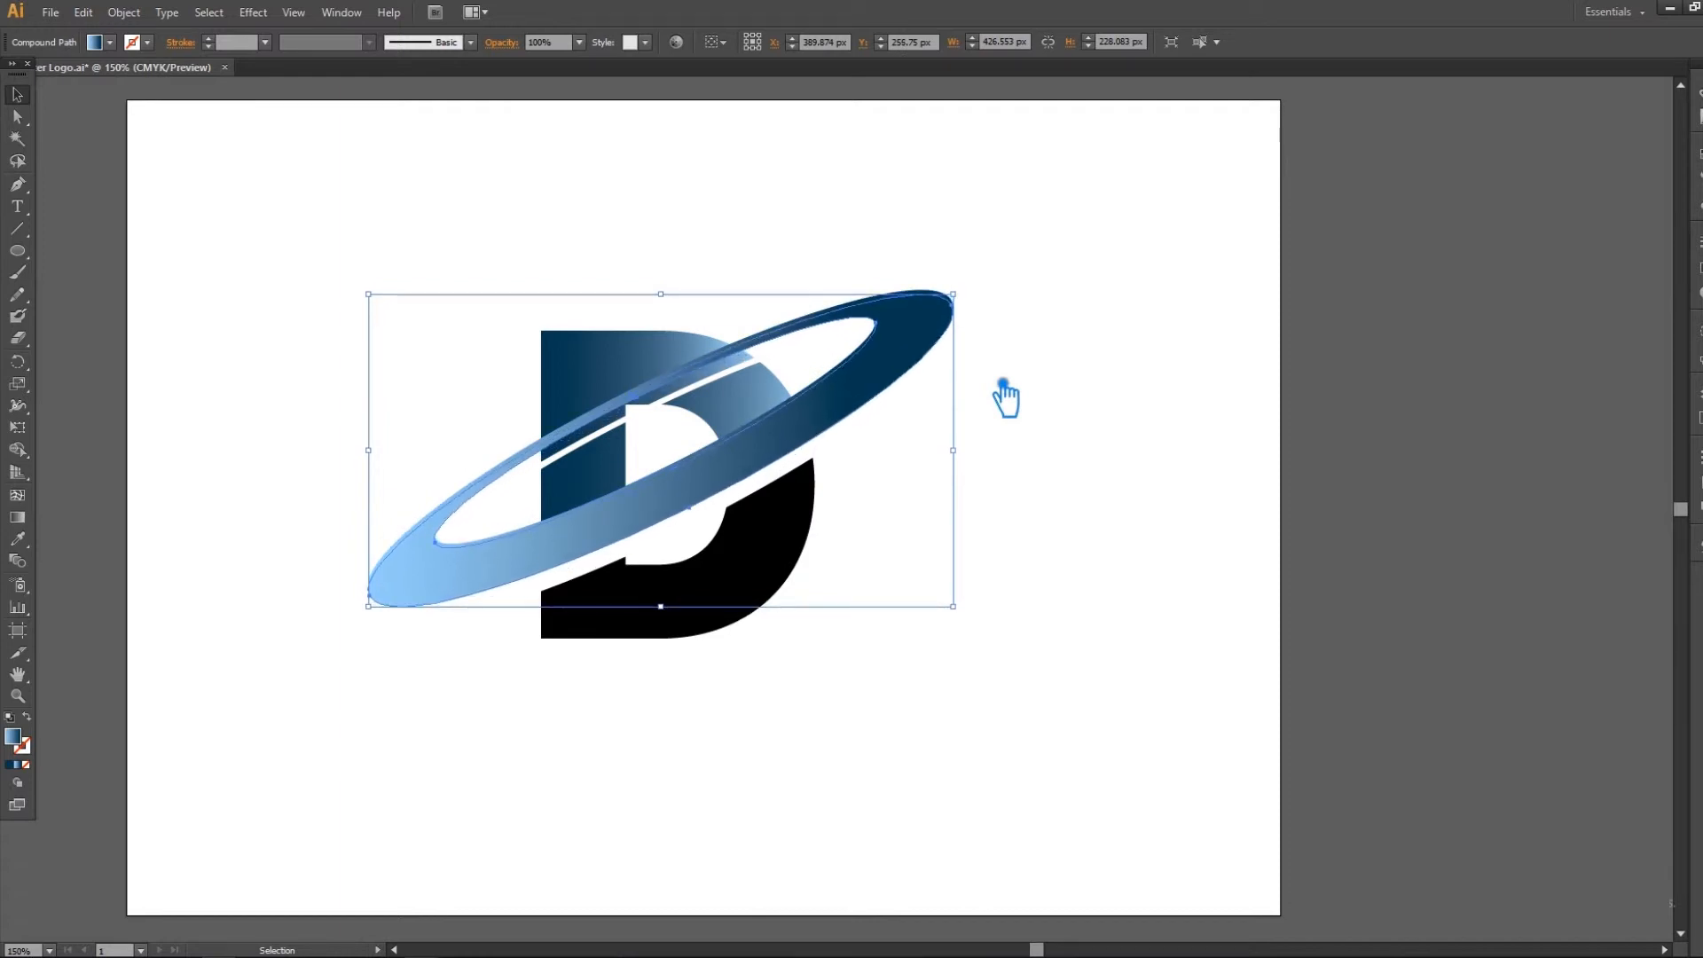
key("Down")
key("Down")
key("Down")
key("Down")
key("Down")
key("Down")
key("Down")
key("Down")
key("Down")
key("Down")
key("Down")
key("Down")
key("Down")
key("Down")
key("Down")
key("Down")
key("Down")
key("Down")
key("Down")
key("Down")
key("Down")
key("Down")
key("Down")
key("Down")
key("Down")
key("Down")
key("Down")
key("Down")
key("Down")
key("Down")
key("Up")
key("Up")
key("Up")
key("Up")
key("Up")
key("Up")
key("Up")
key("Up")
key("Up")
key("Up")
key("Up")
key("Up")
key("Up")
key("Up")
key("Up")
key("Up")
key("Up")
key("Up")
key("Up")
key("Up")
key("Up")
key("Up")
key("Up")
key("Up")
key("Up")
key("Up")
key("Up")
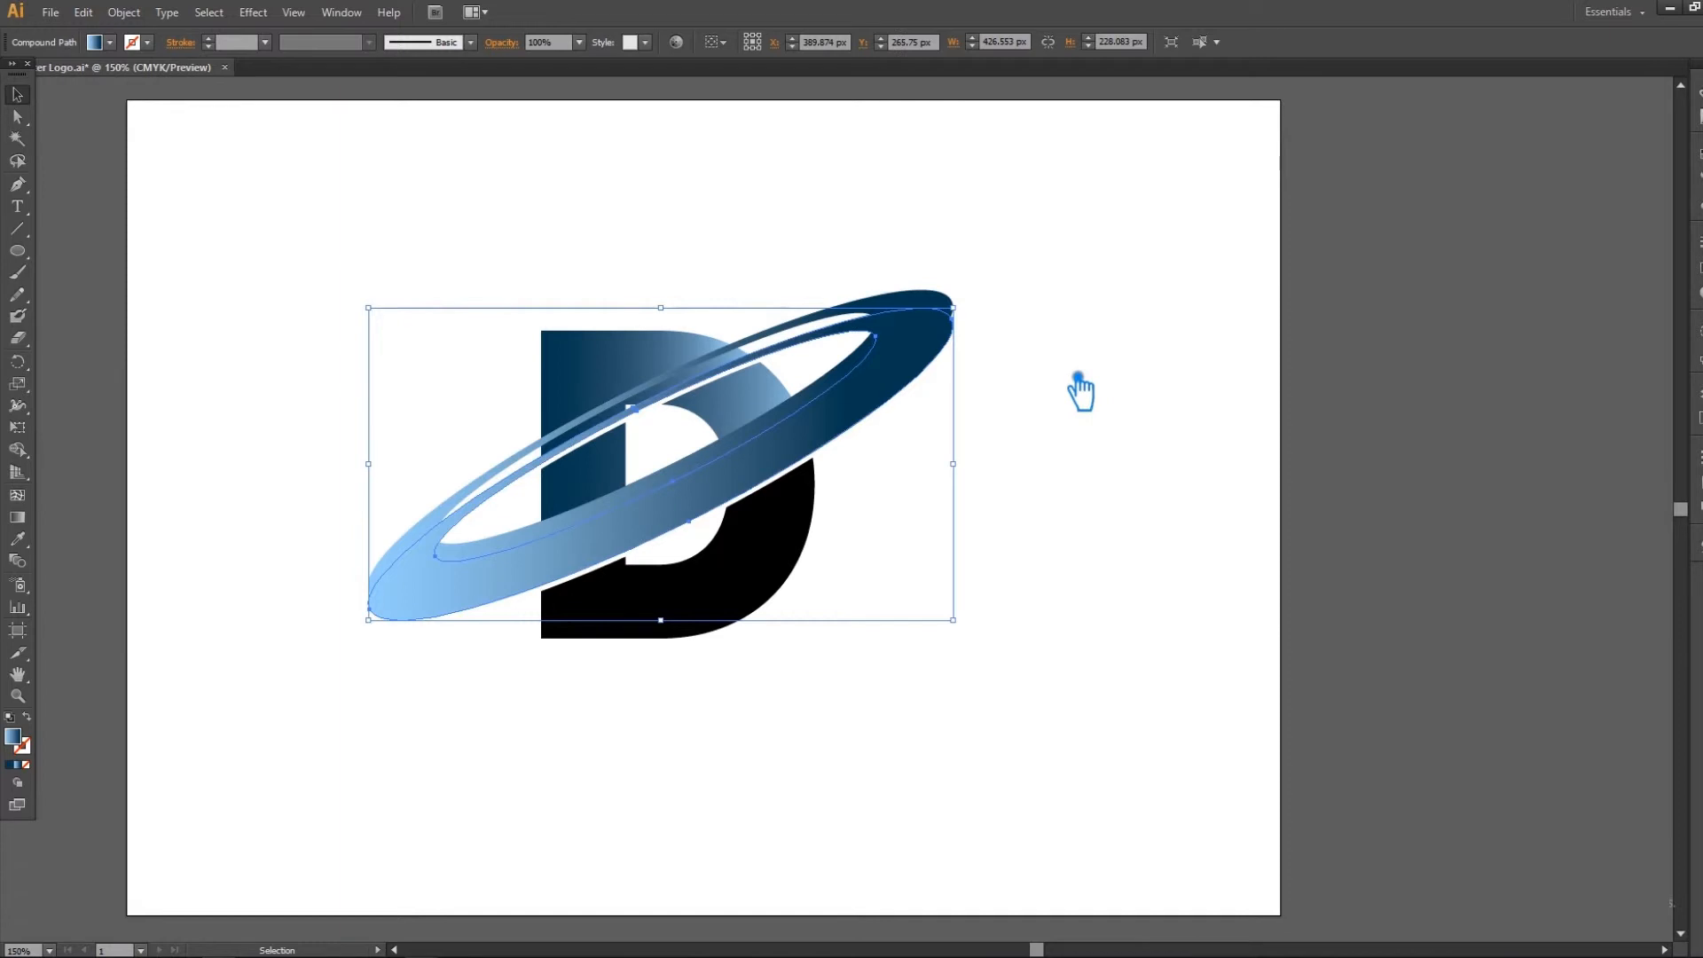
Step: Reselect the lower ring copy and nudge it back up to about Y 261 px, then deselect it
left_click(1077, 392)
left_click(933, 309)
key("a")
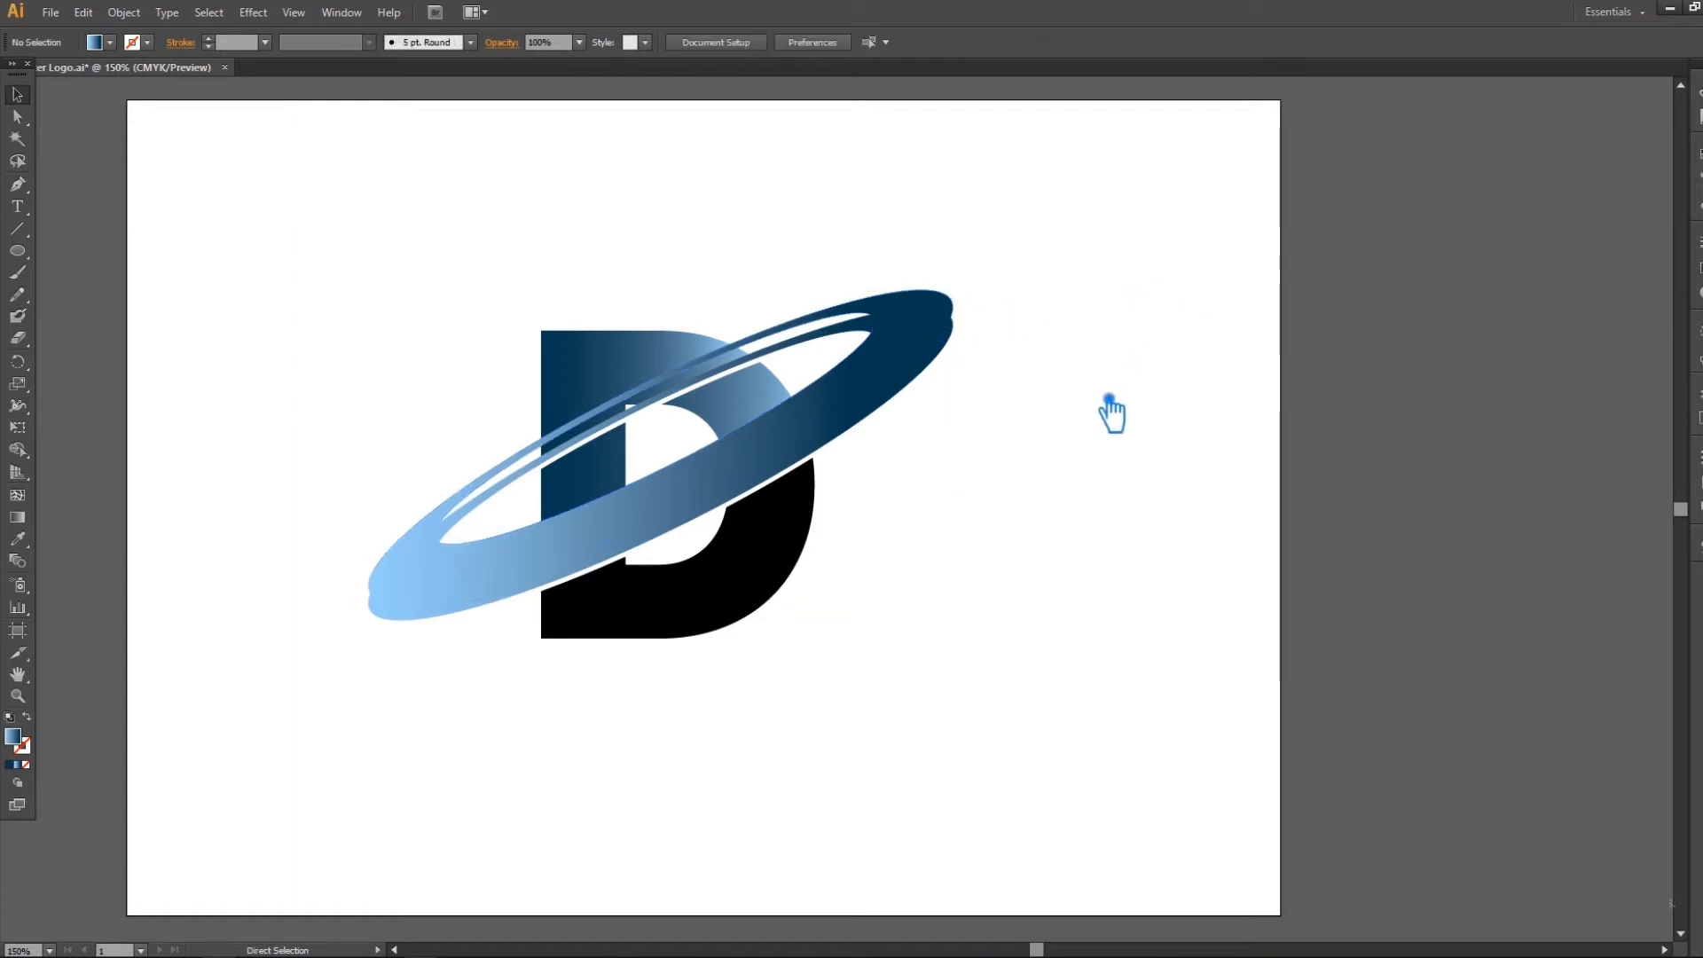
key("v")
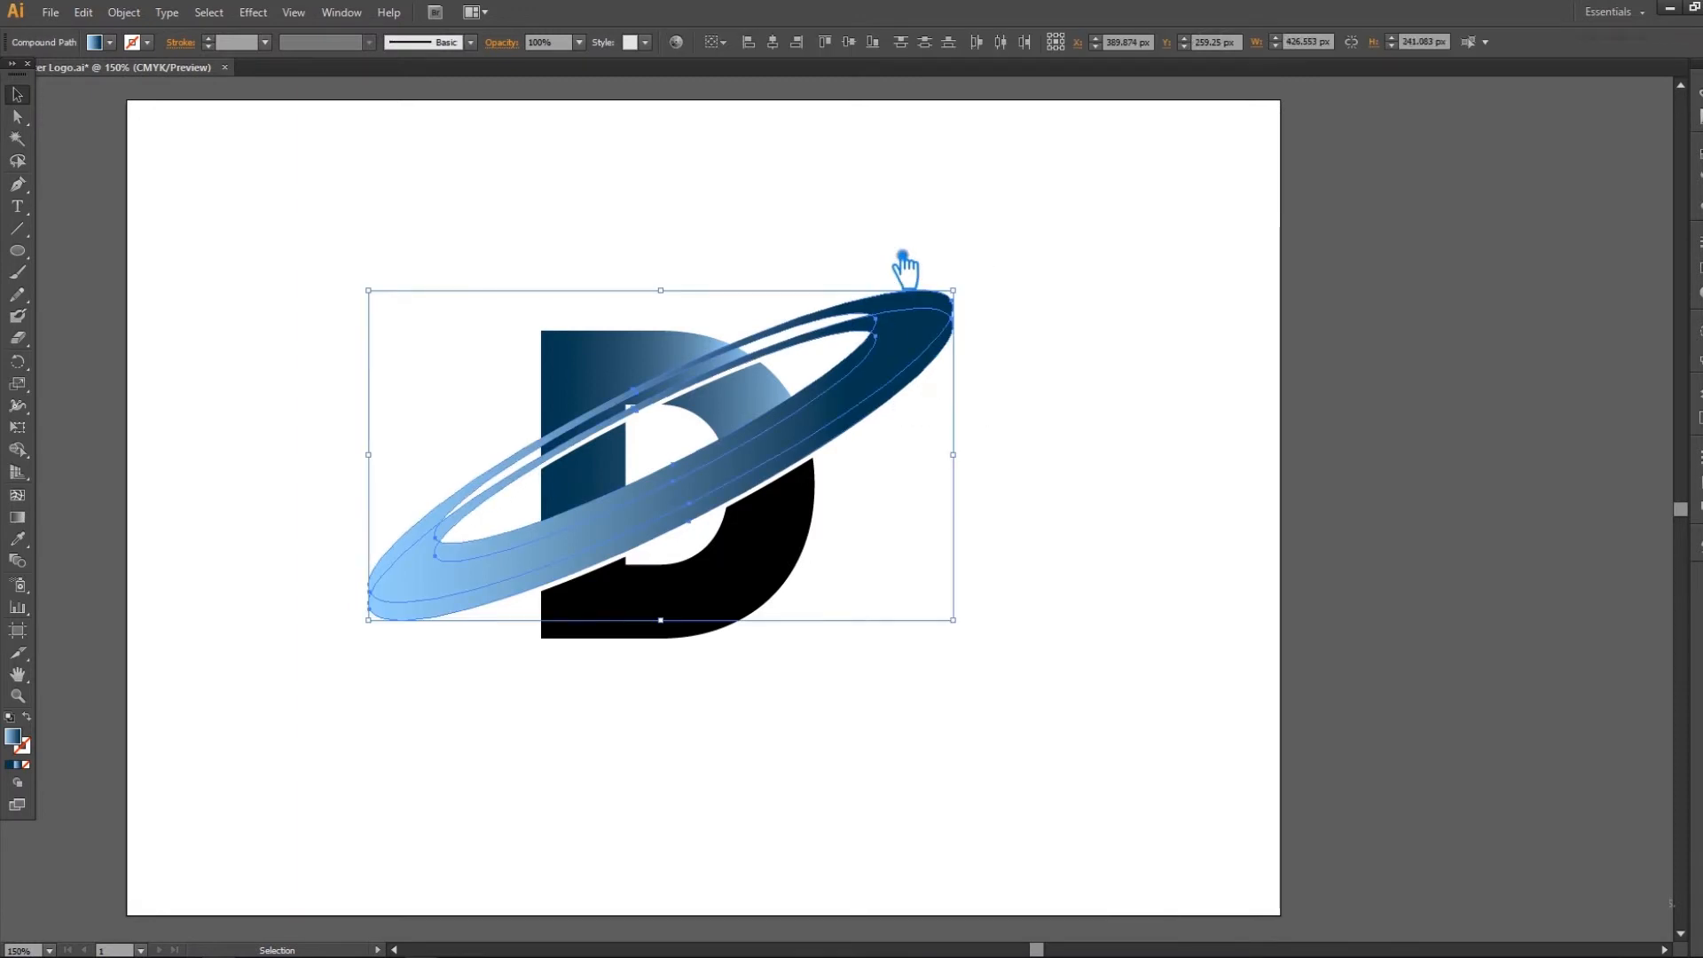
left_click(1073, 334)
left_click(952, 361)
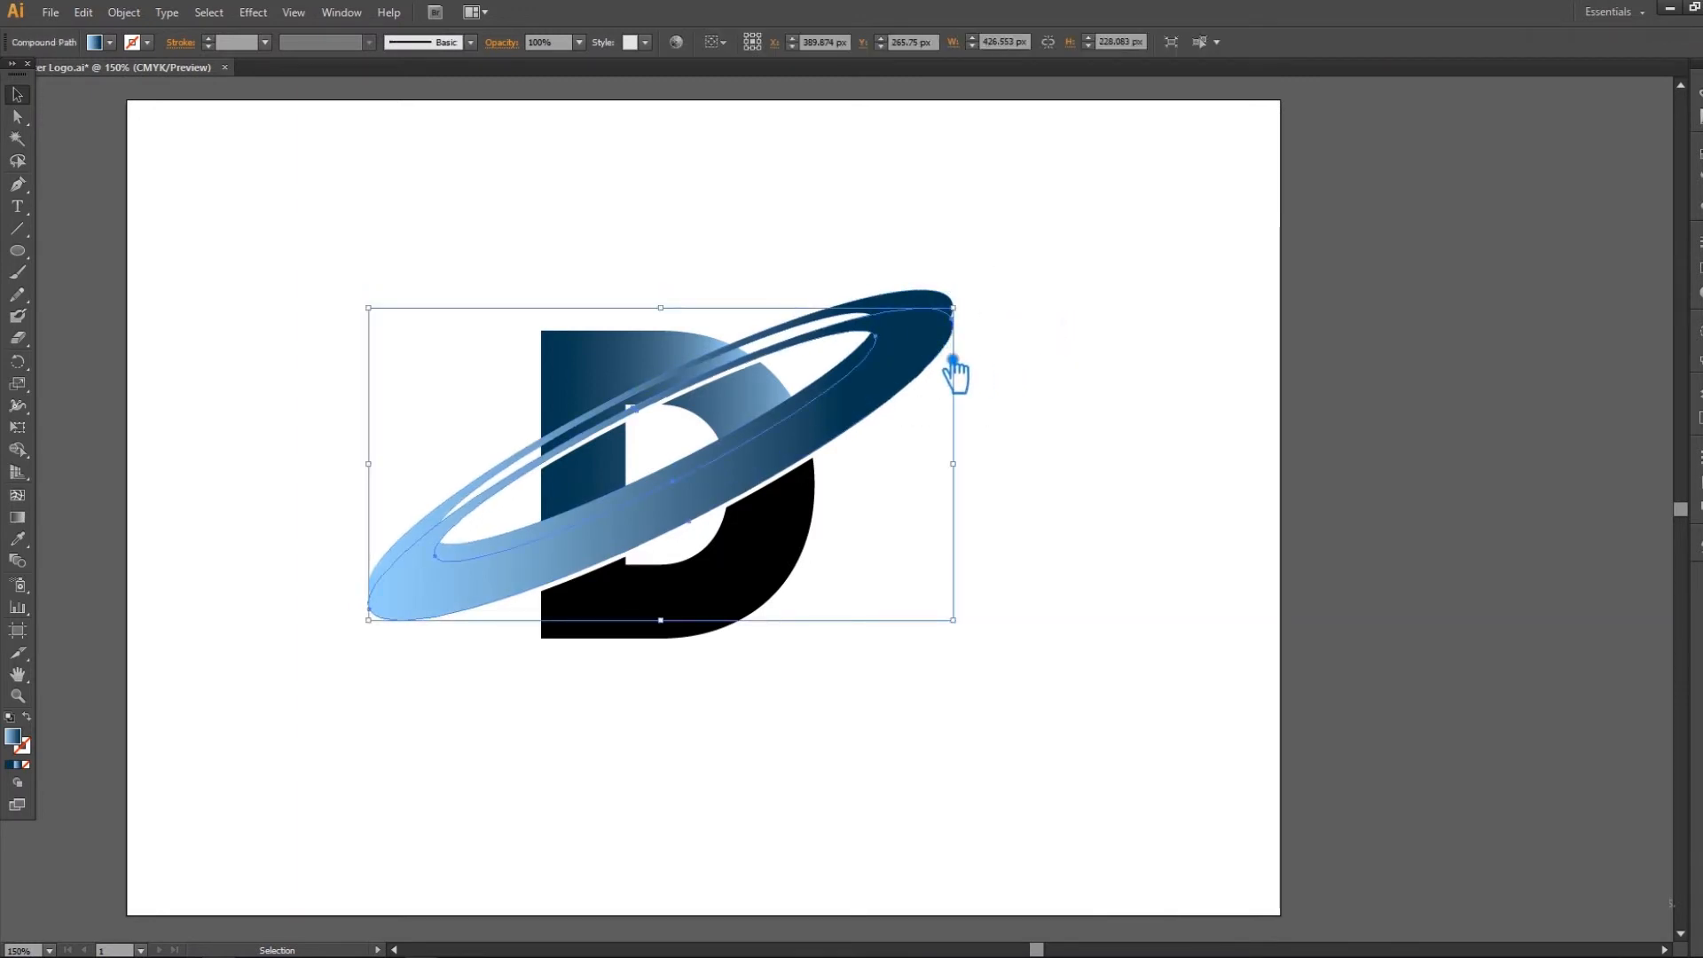
key("Up")
key("Up")
key("Up")
key("Up")
key("Up")
key("Up")
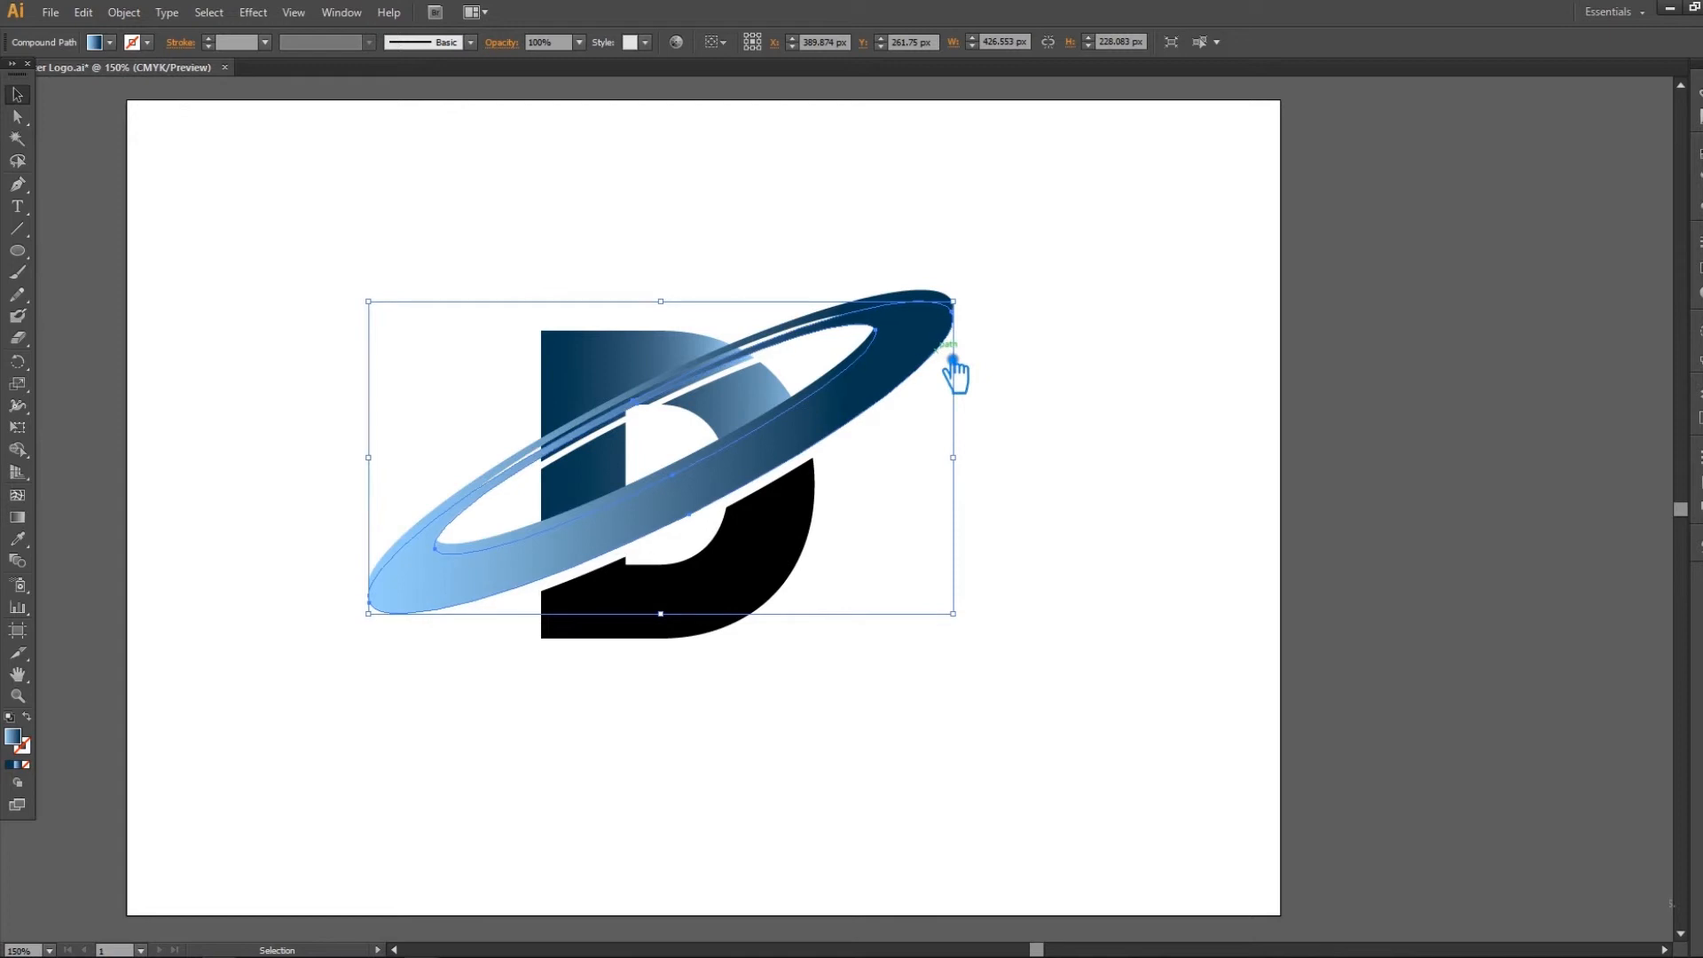
key("Down")
left_click(1054, 393)
left_click_drag(1012, 396, 1167, 380)
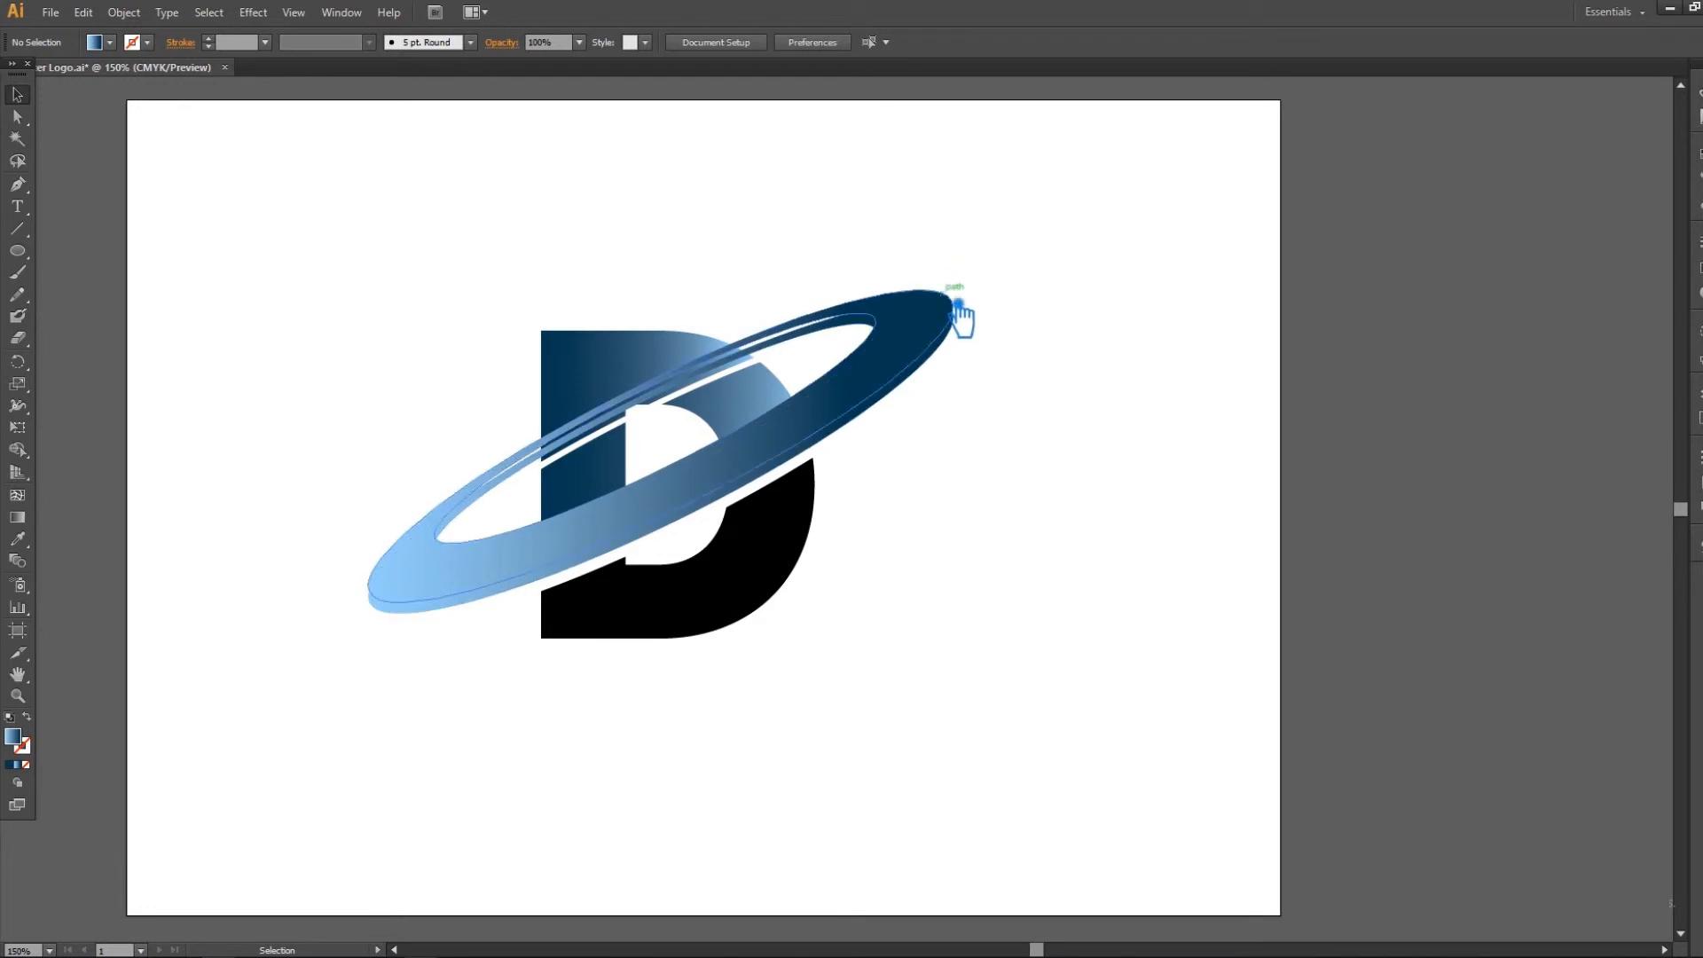
Step: Divide both rings and the D's upper group with Pathfinder, and ungroup the resulting pieces
left_click(954, 303)
key("v")
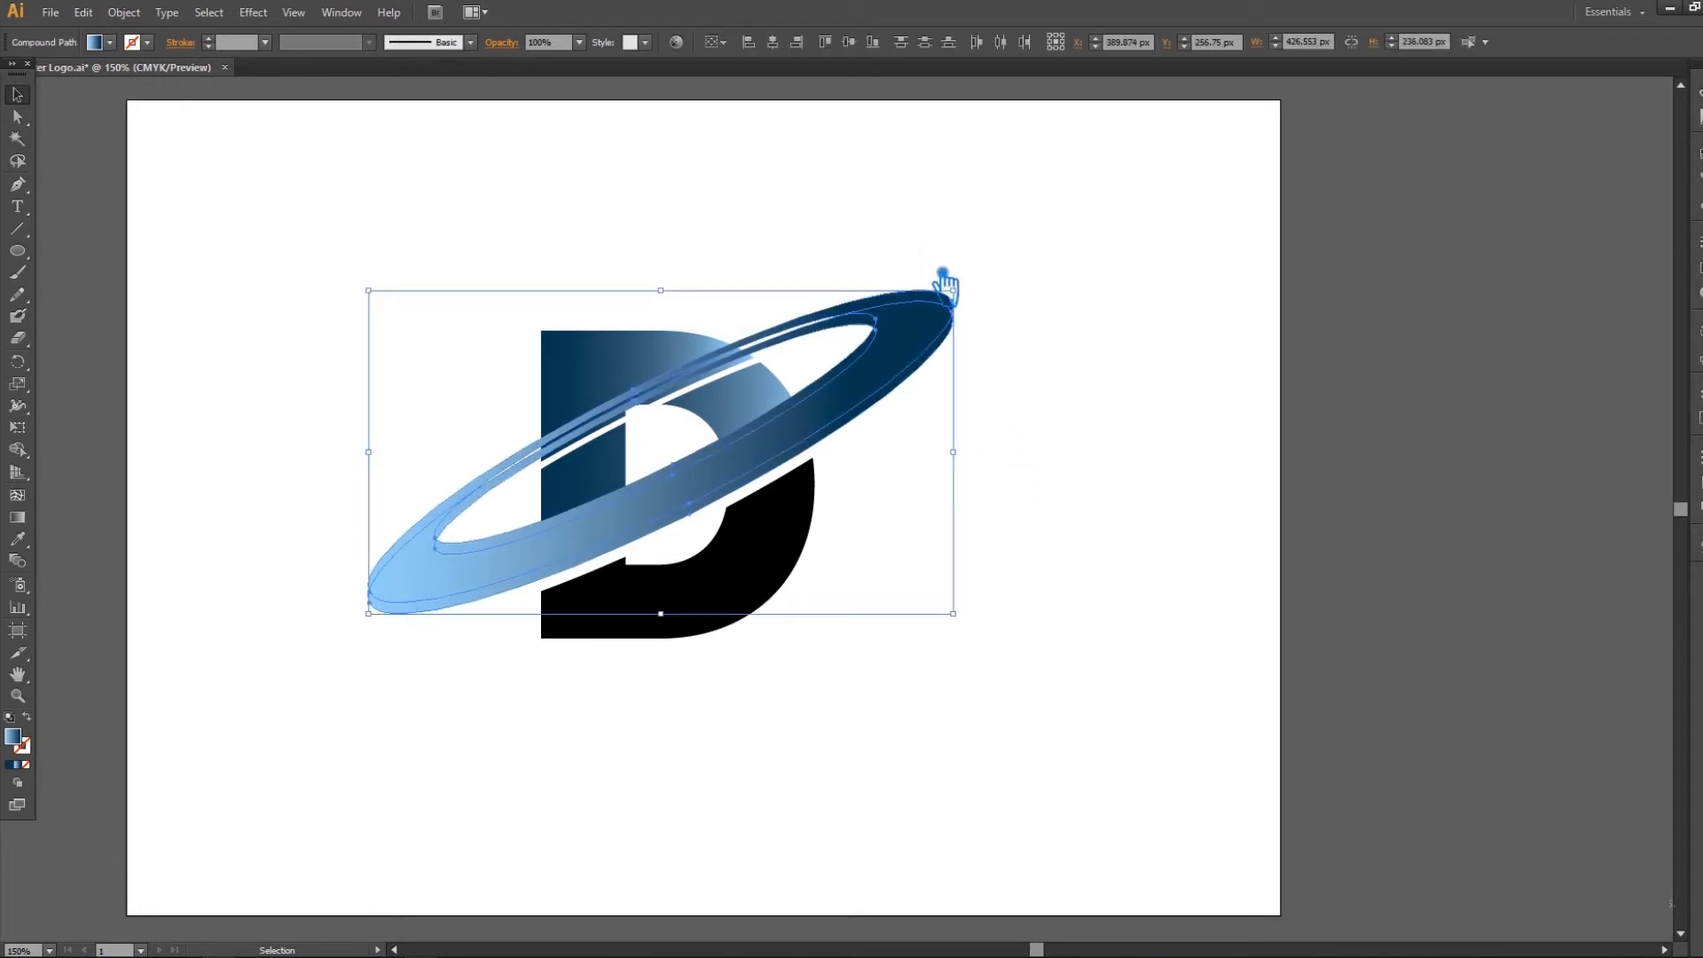
left_click_drag(431, 201, 942, 461)
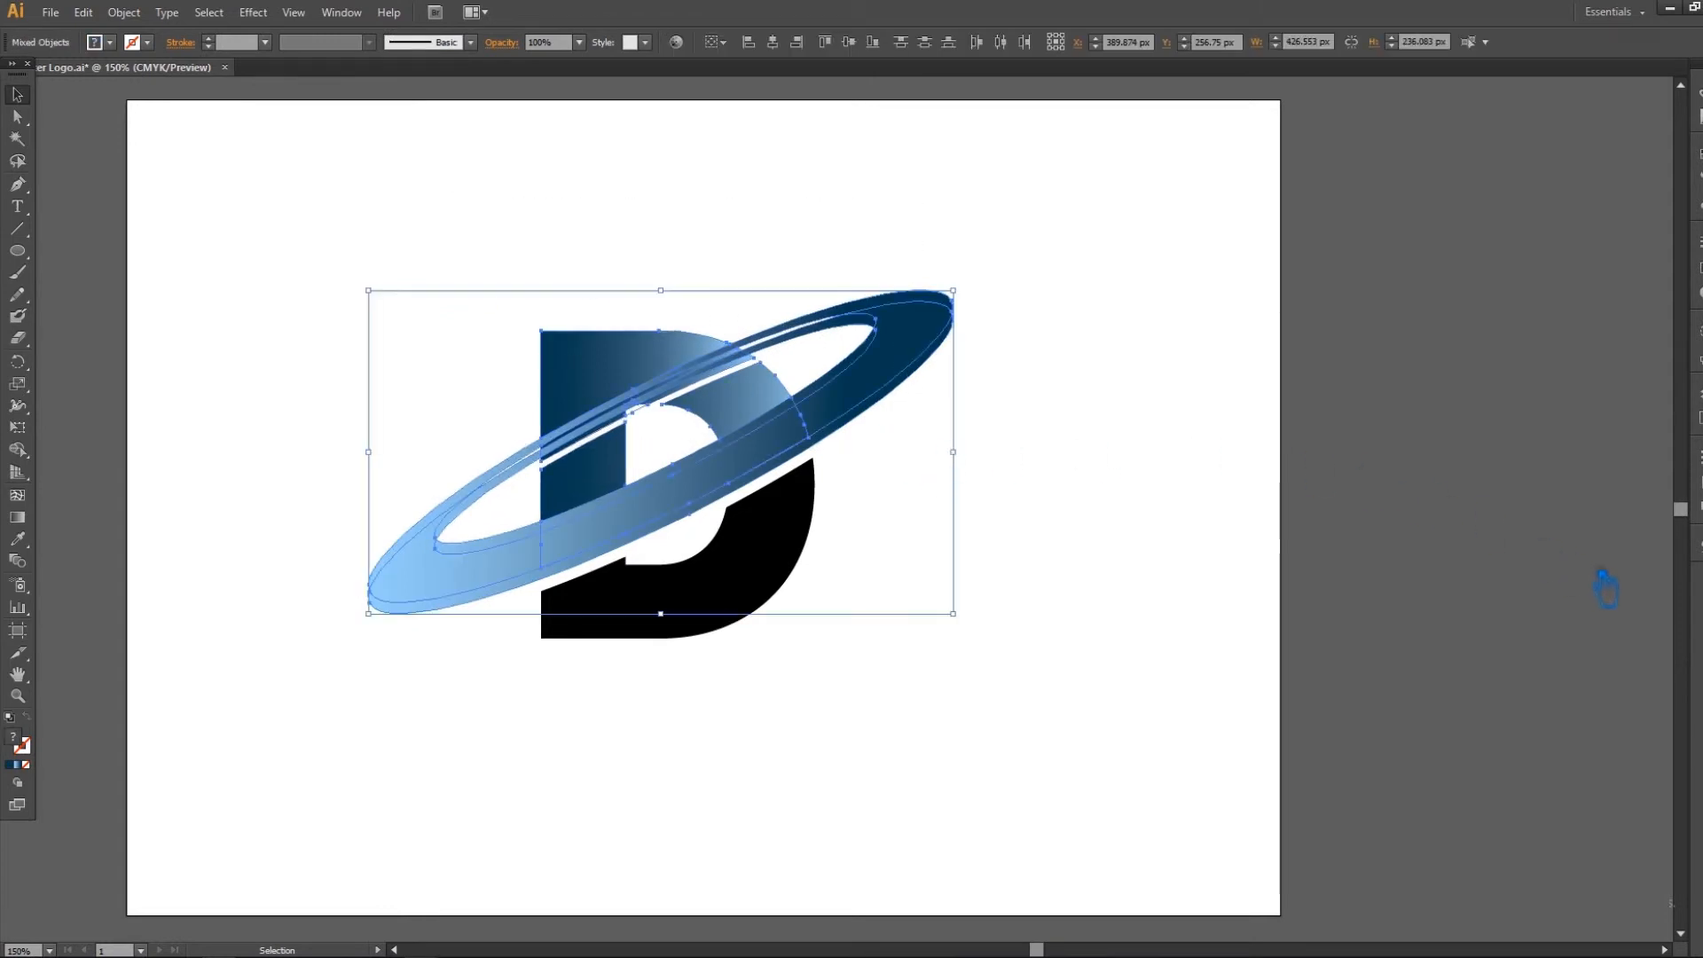
left_click(1694, 541)
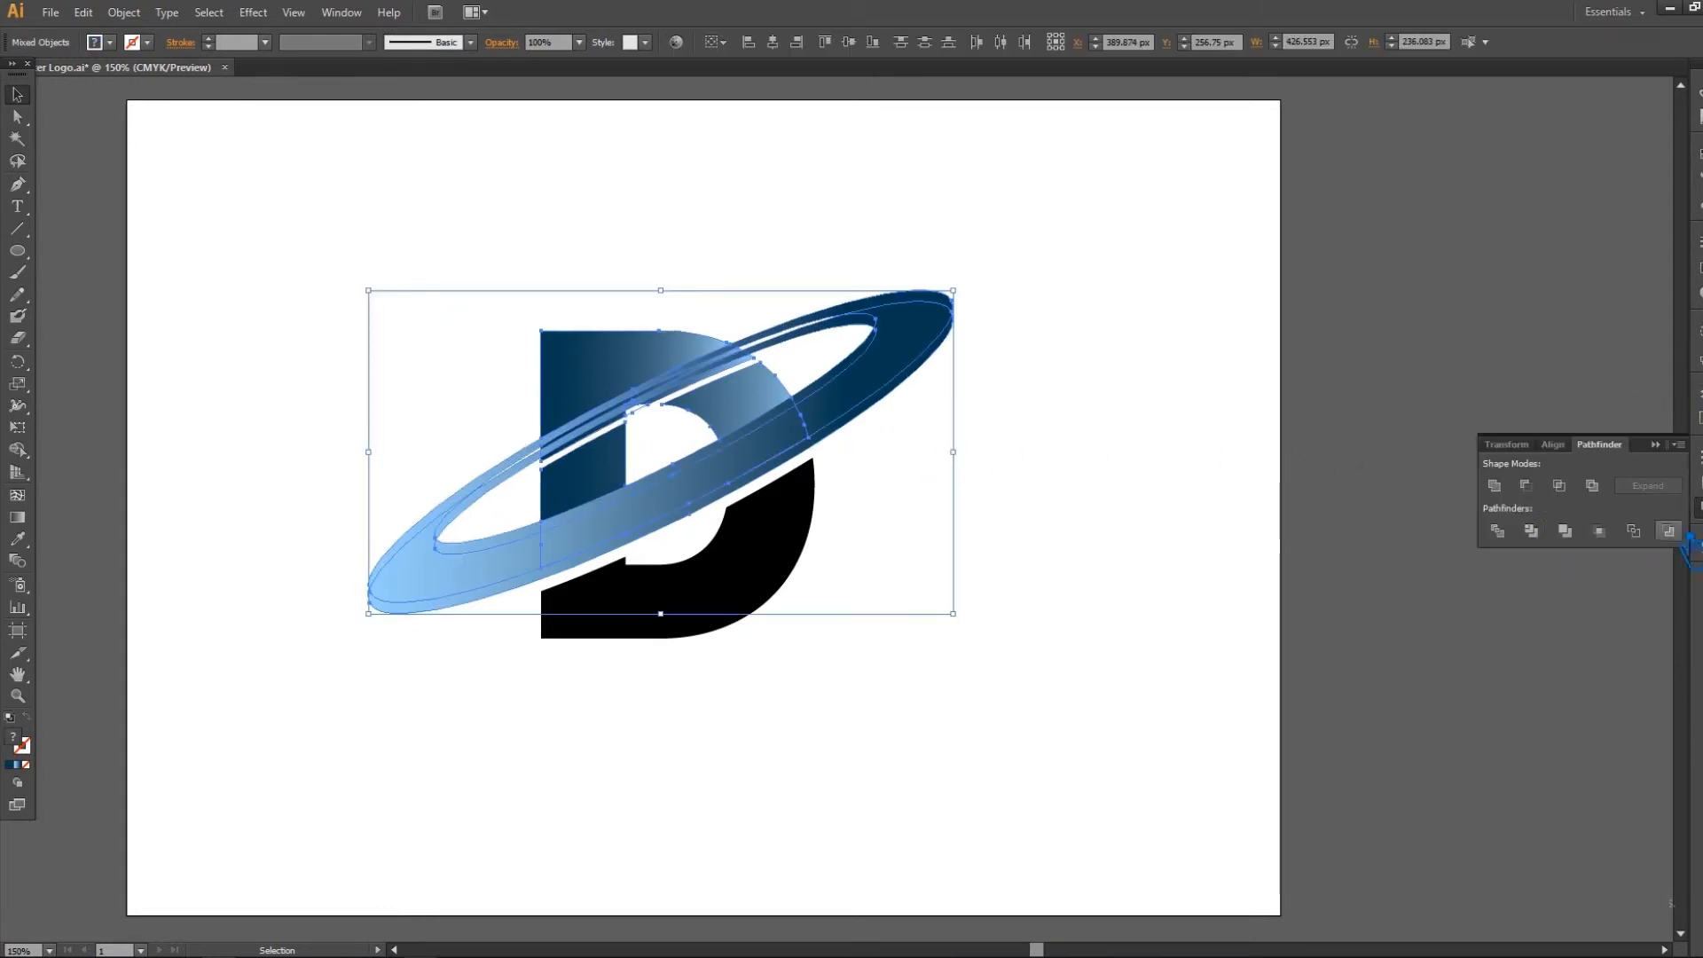
left_click(1499, 532)
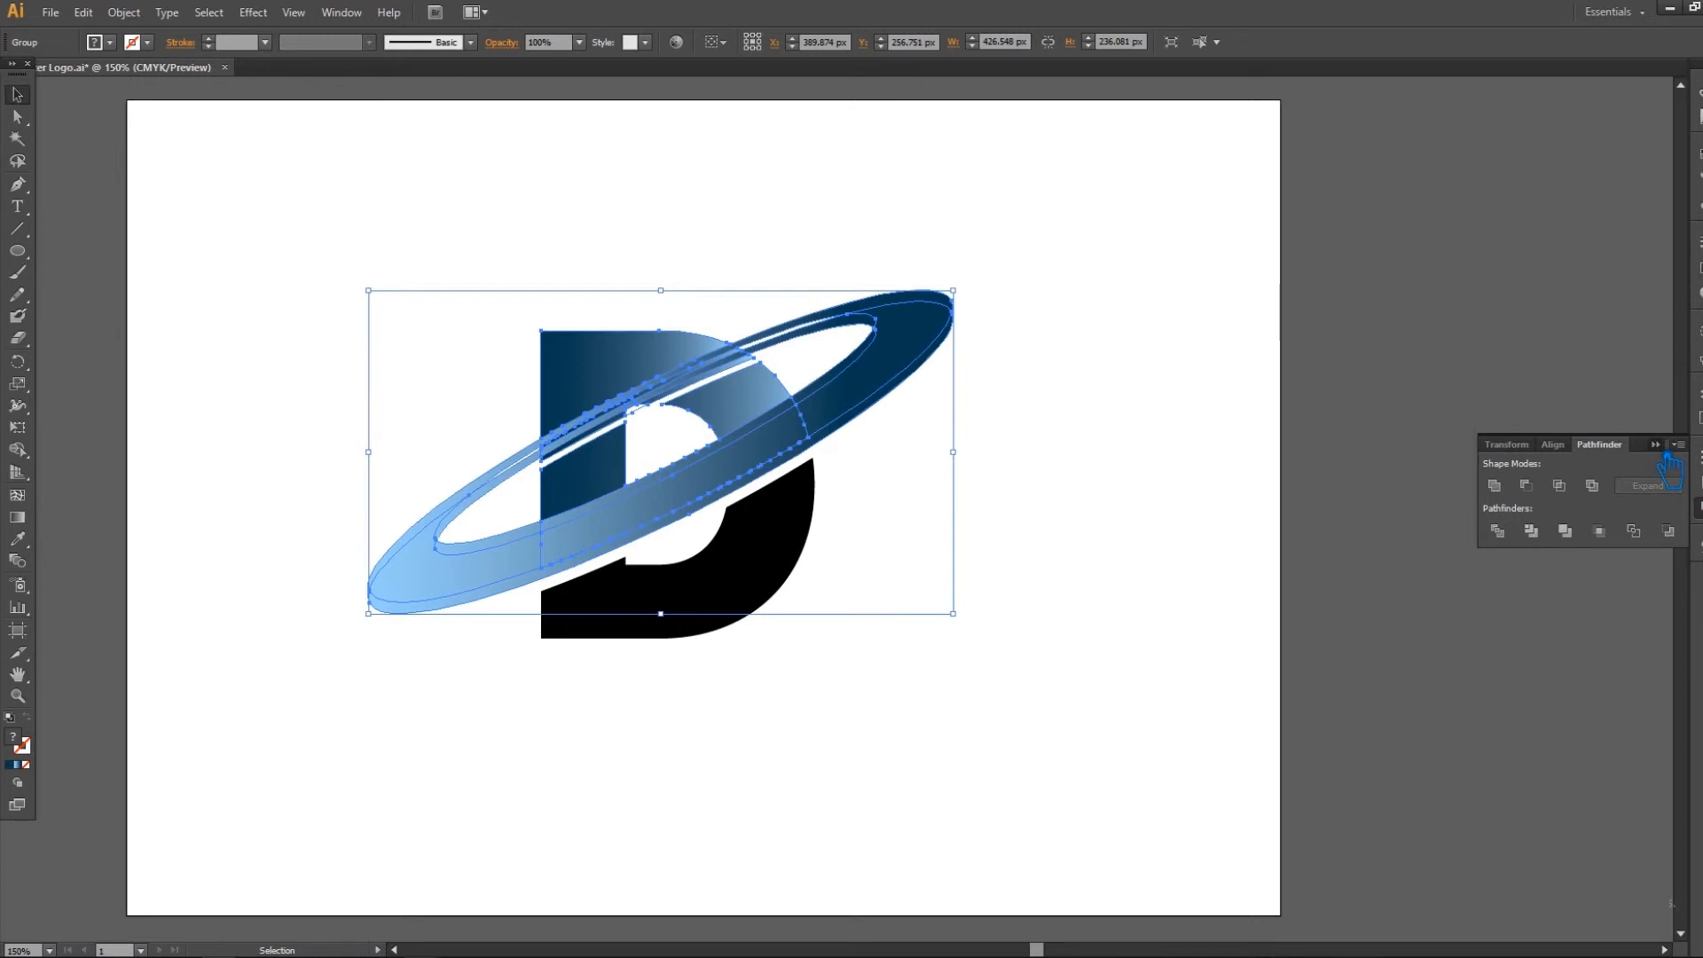
left_click(1062, 335)
right_click(955, 324)
left_click(1020, 424)
left_click(1073, 425)
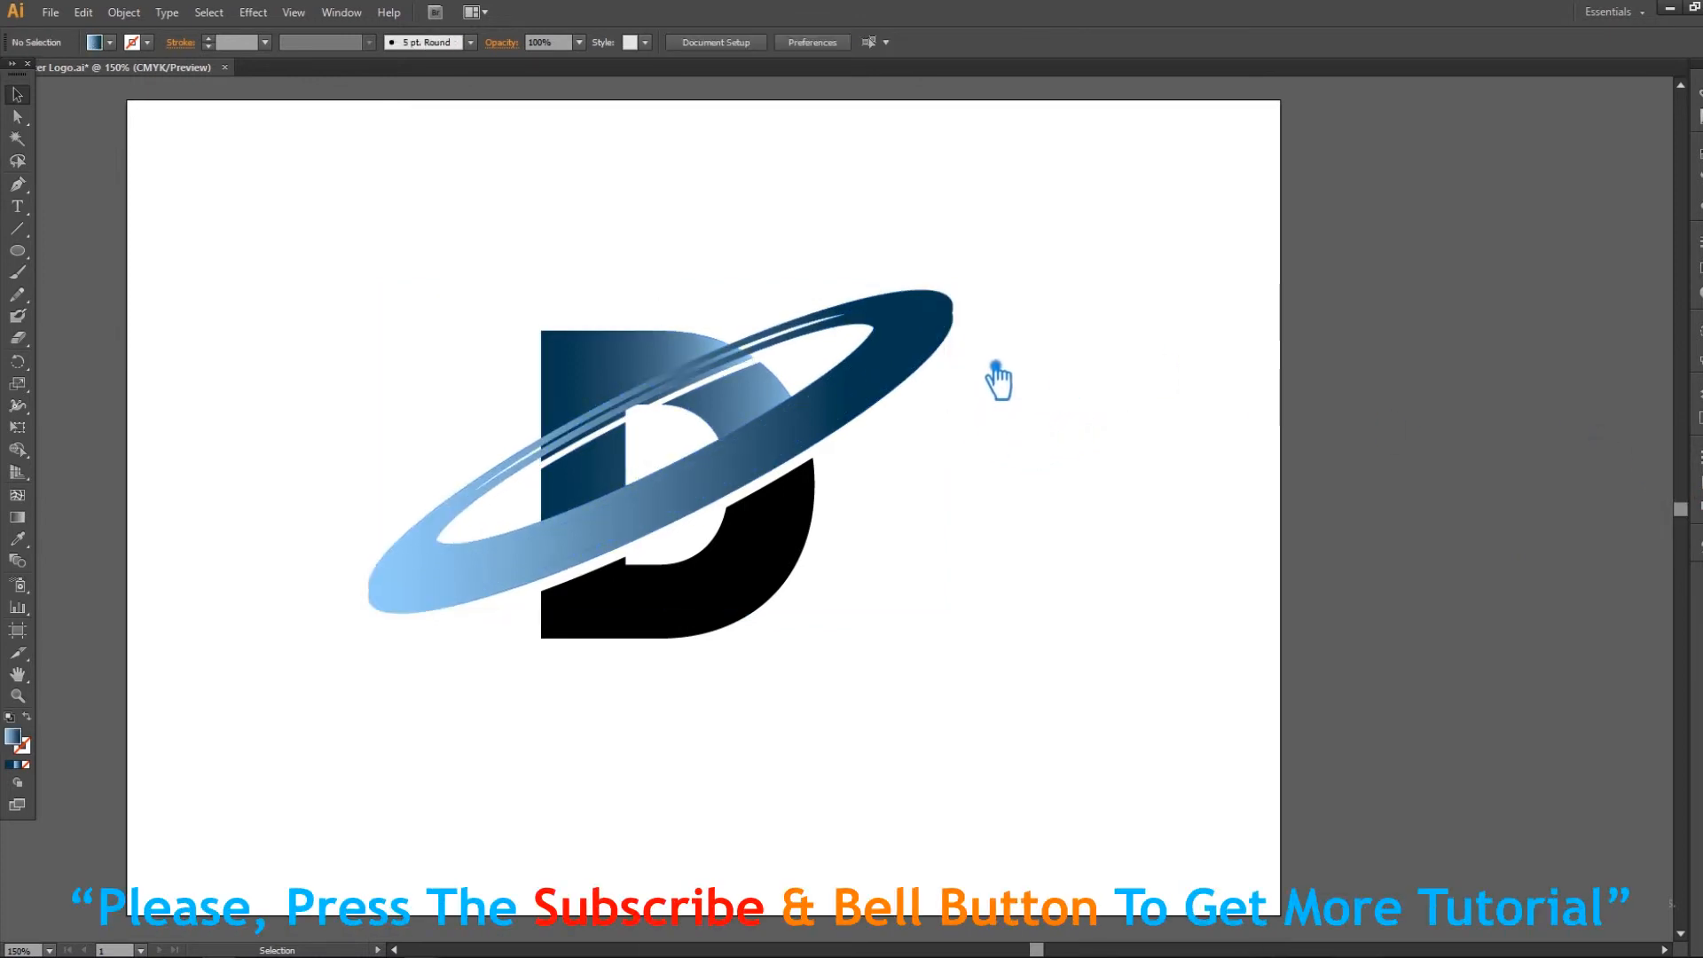
Step: Delete the divided ring's upper sliver and the thin strip crossing the D just below it
left_click(606, 424)
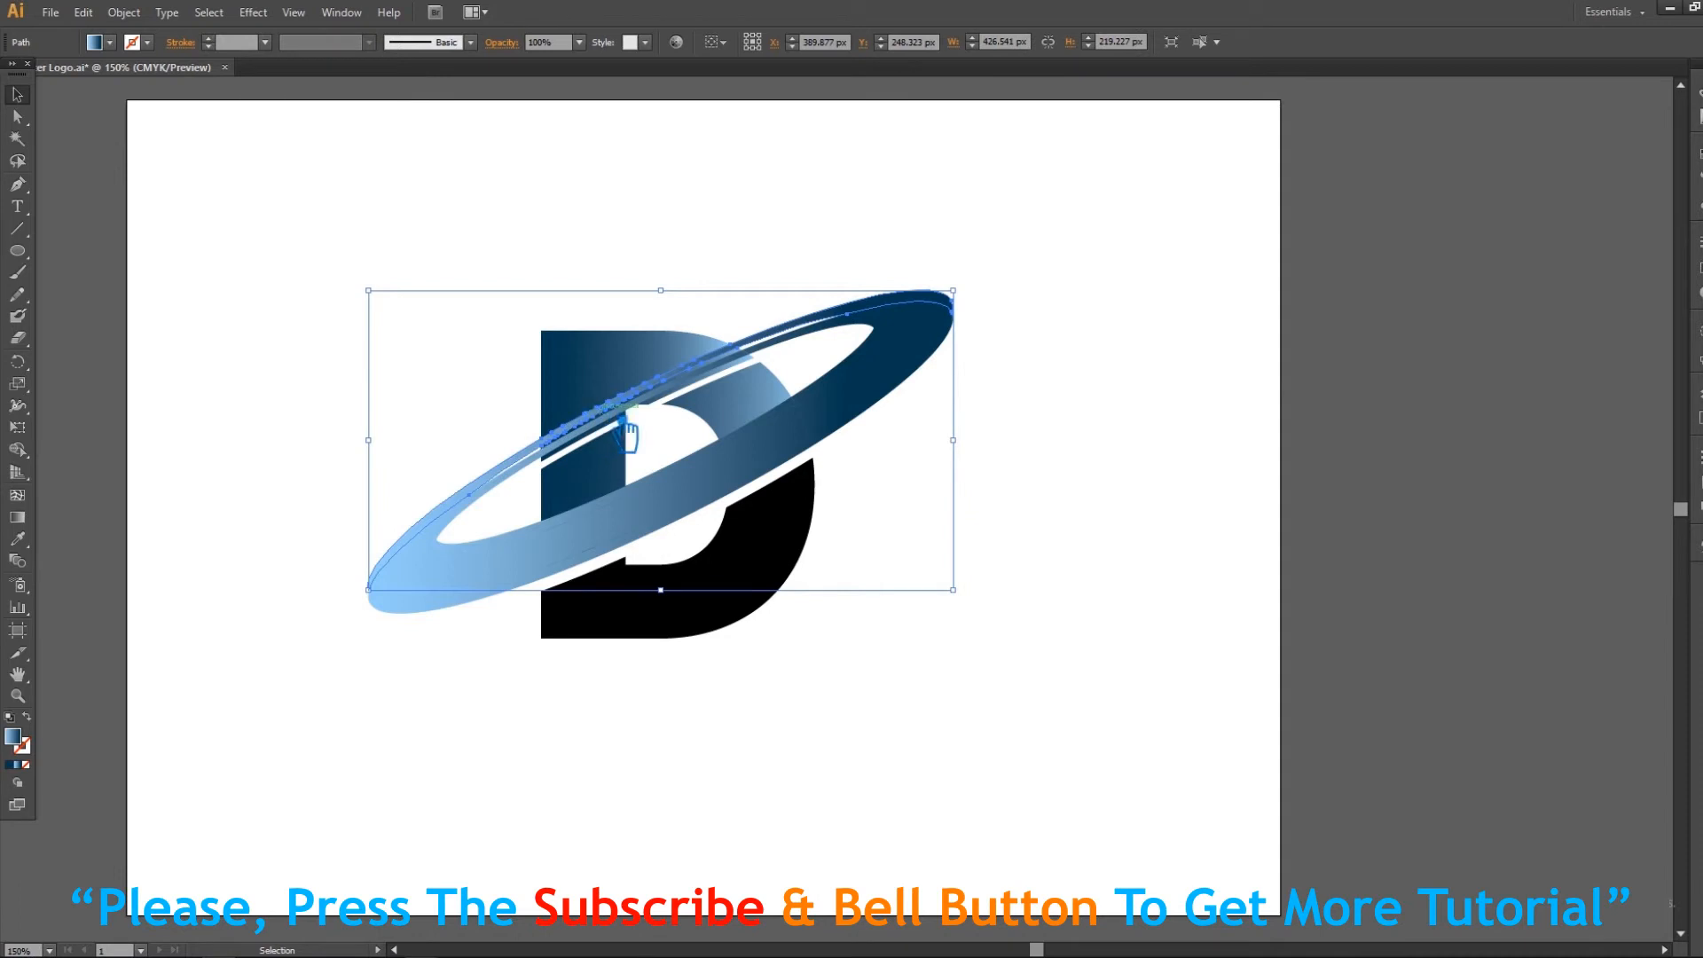
left_click(1026, 432)
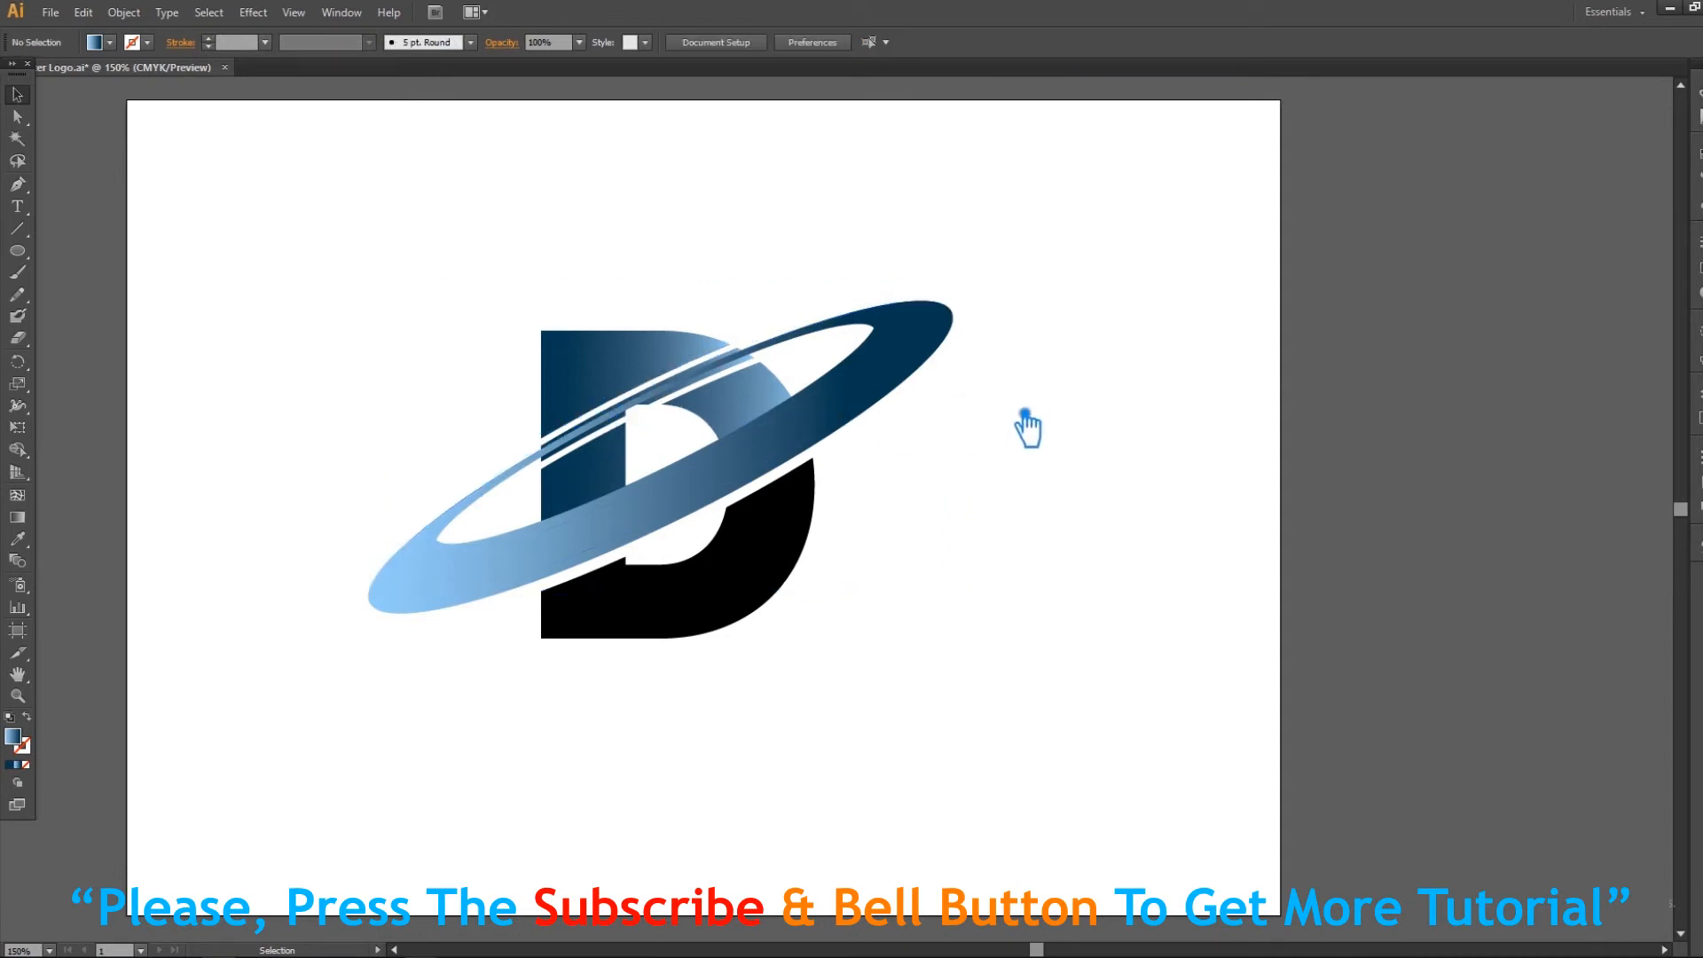
left_click(628, 435)
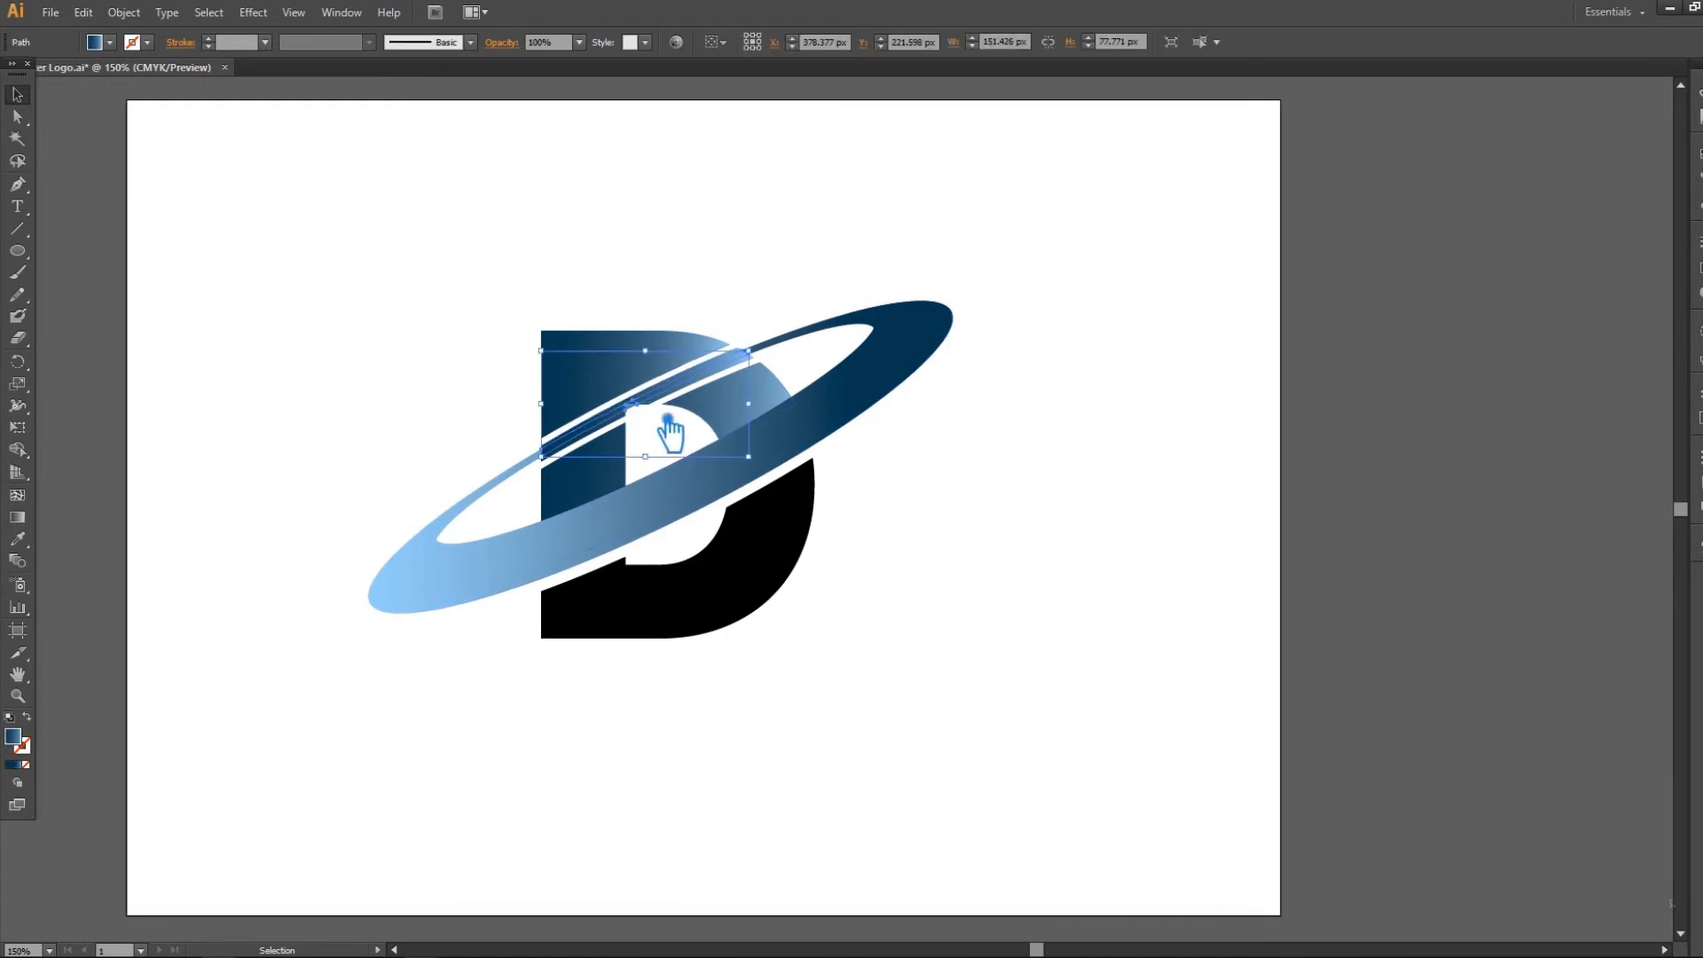
left_click(873, 427)
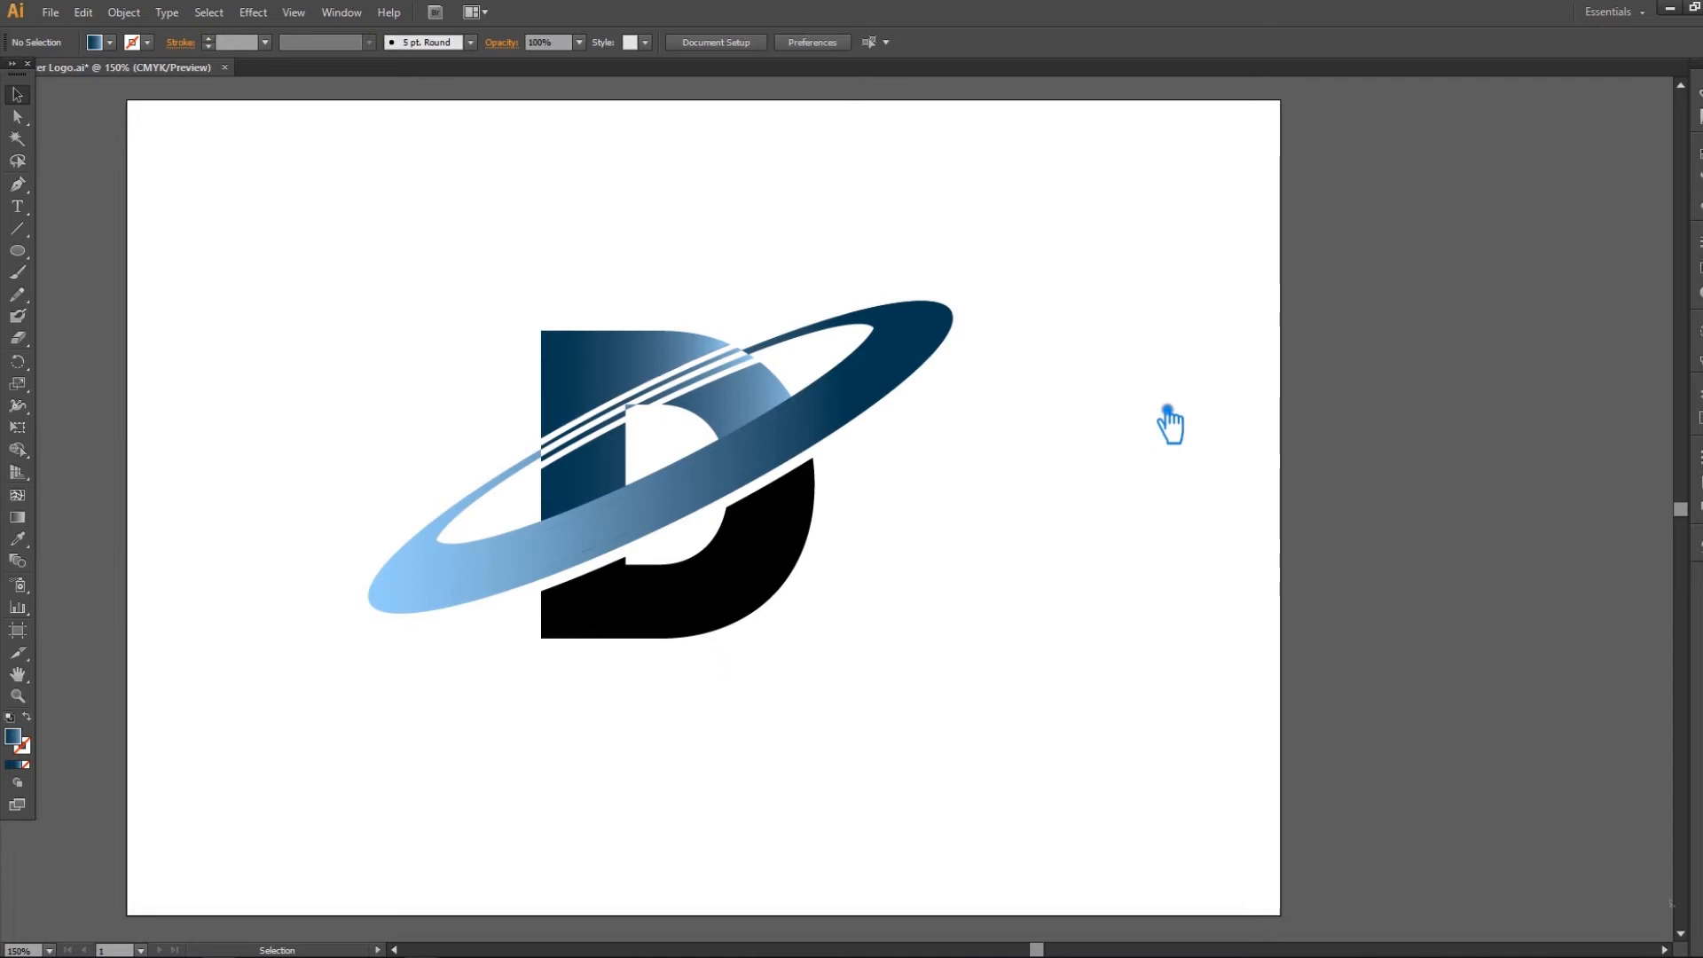
Step: Restore the full original ring in its position over the divided artwork
key("a")
key("ctrl+alt+3")
left_click(1213, 393)
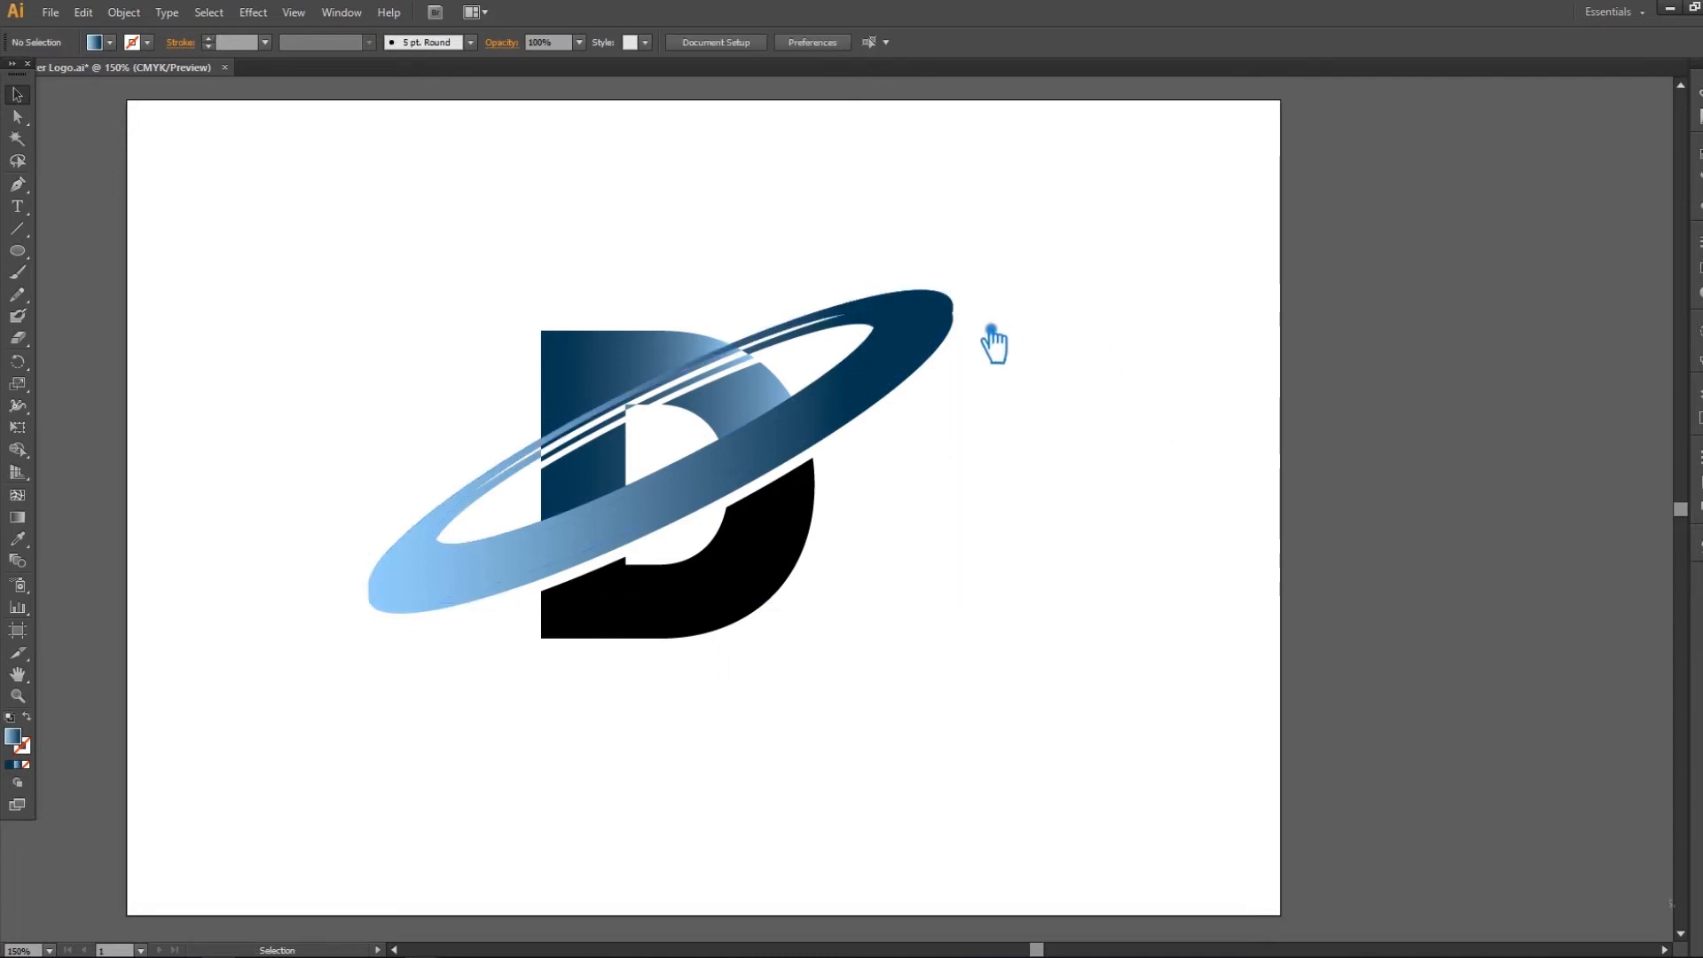
left_click(958, 309)
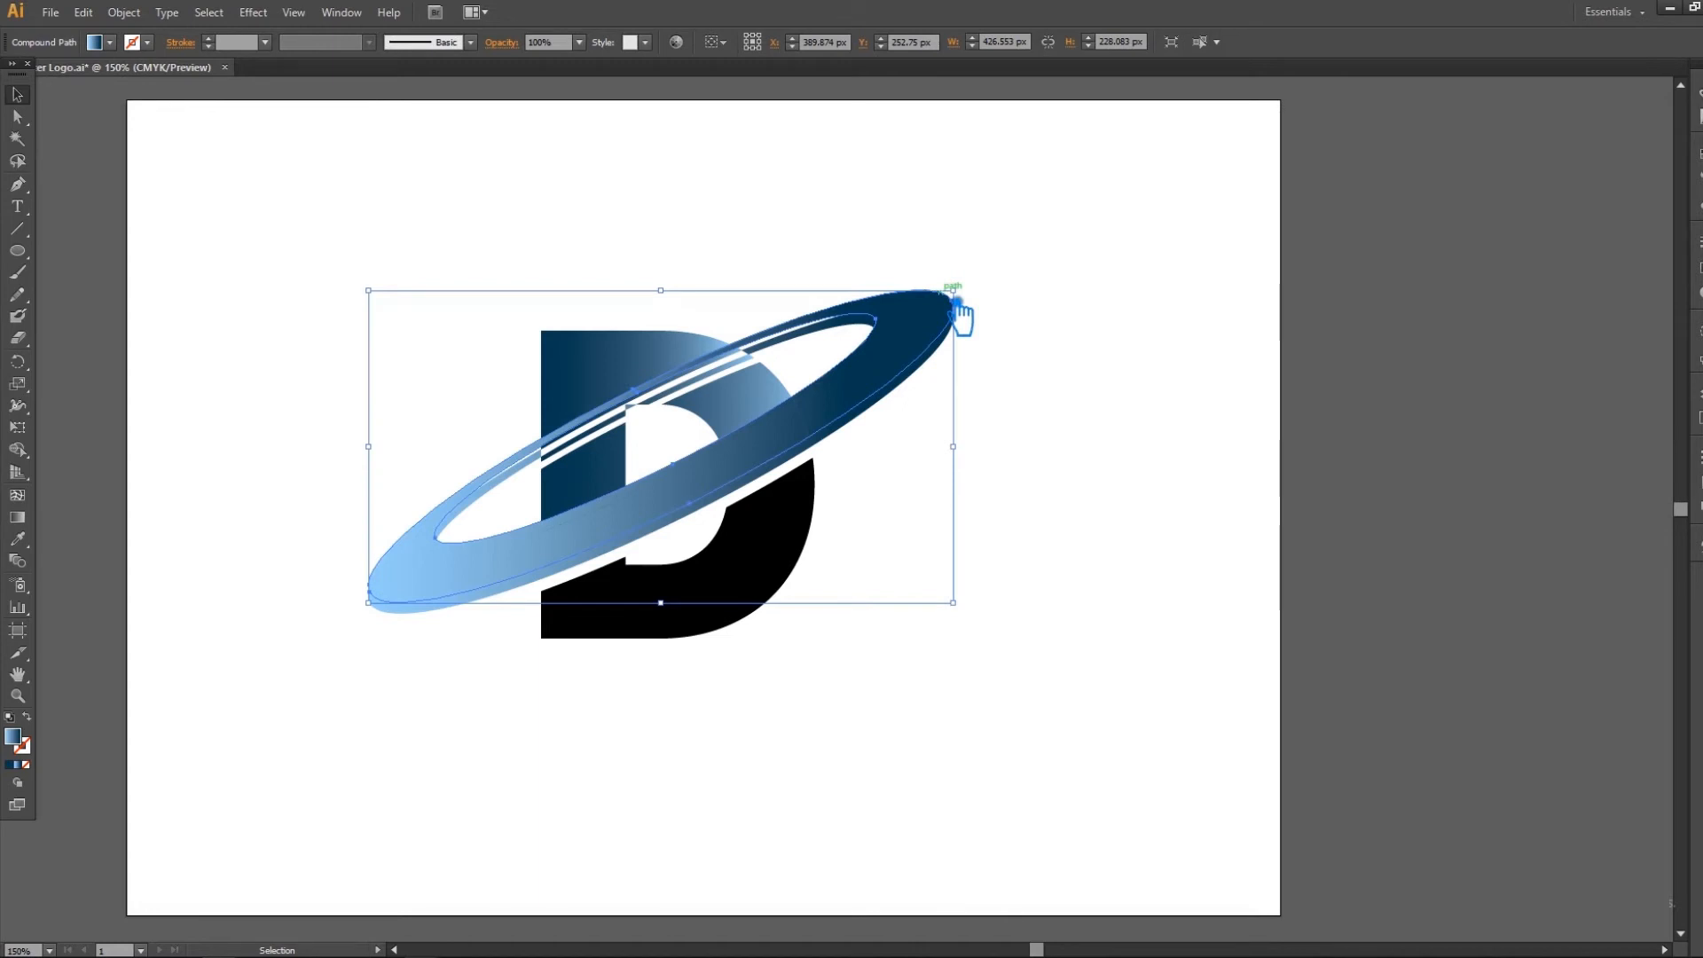
left_click(957, 301)
Step: Delete the excess slivers protruding below the original ring's outer edge
left_click(950, 336)
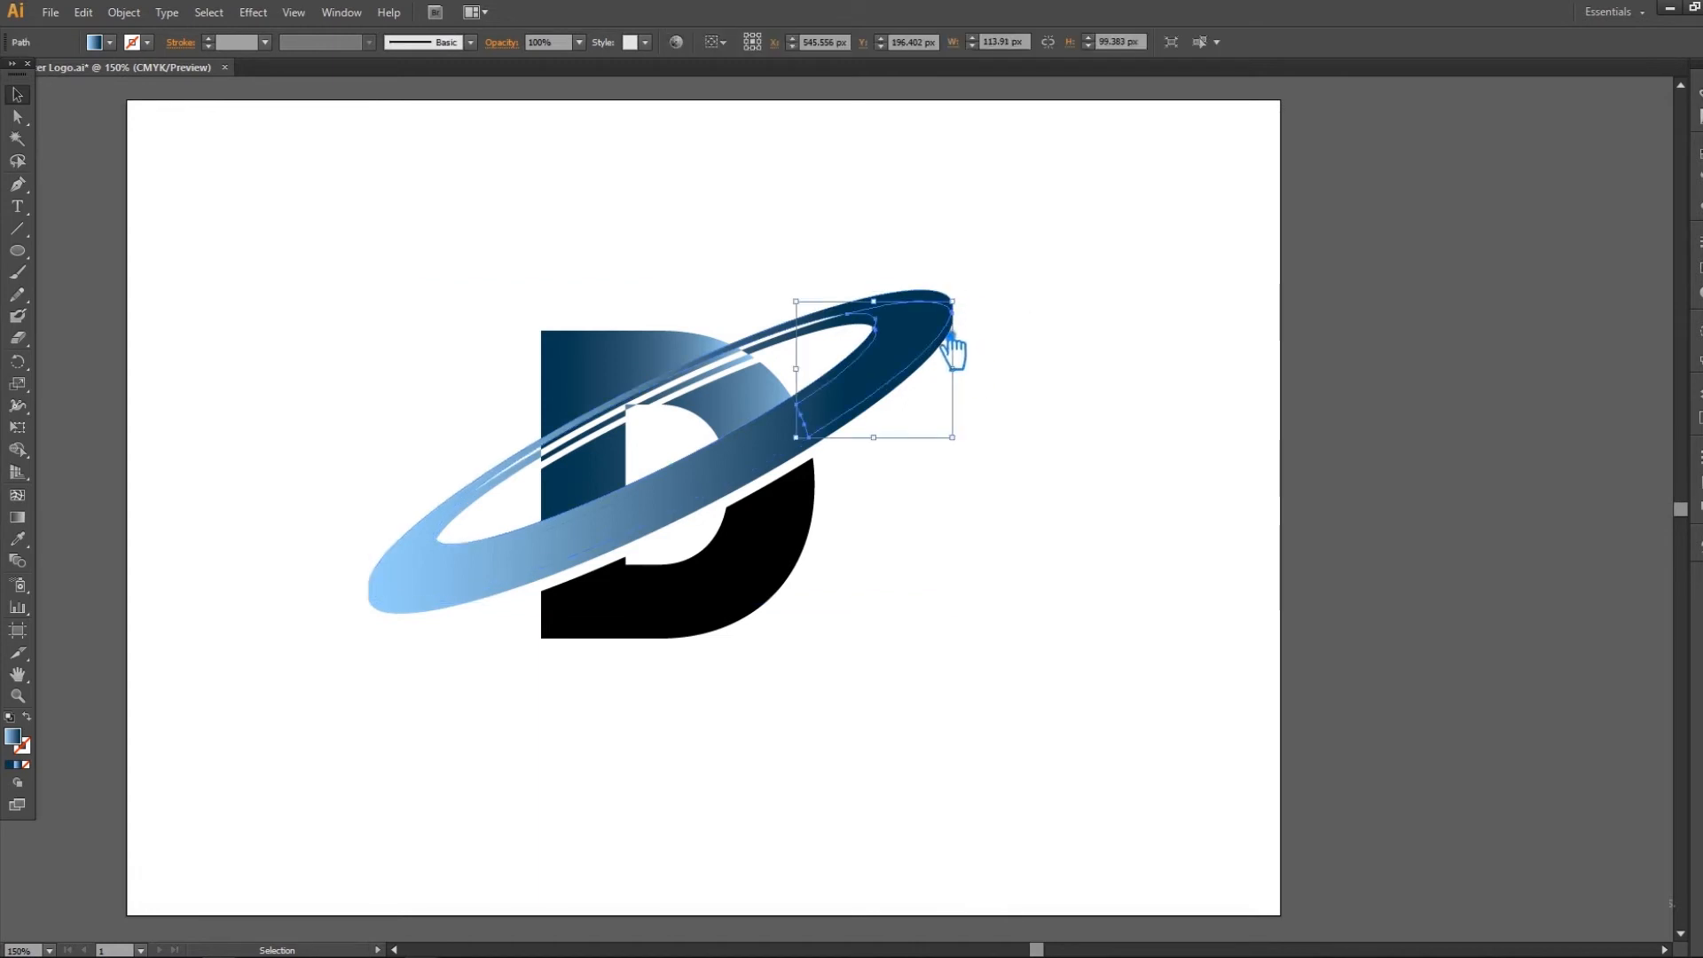
left_click(986, 348)
left_click(963, 315)
left_click(1022, 334)
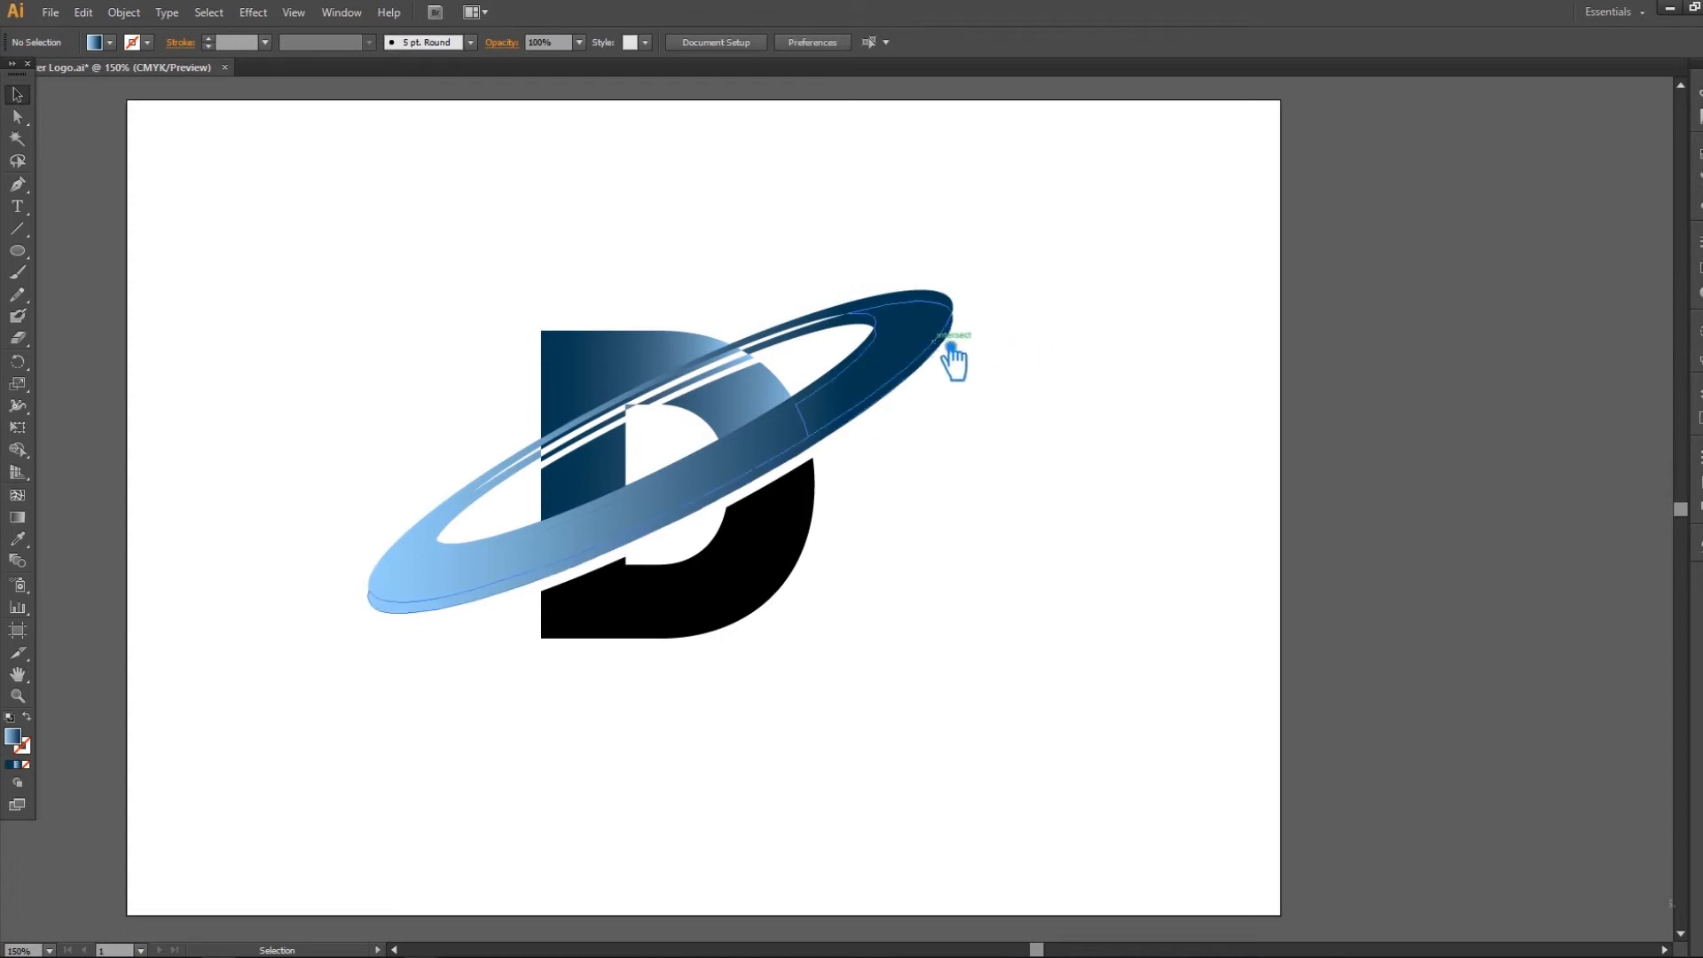
left_click(958, 360)
left_click(979, 362)
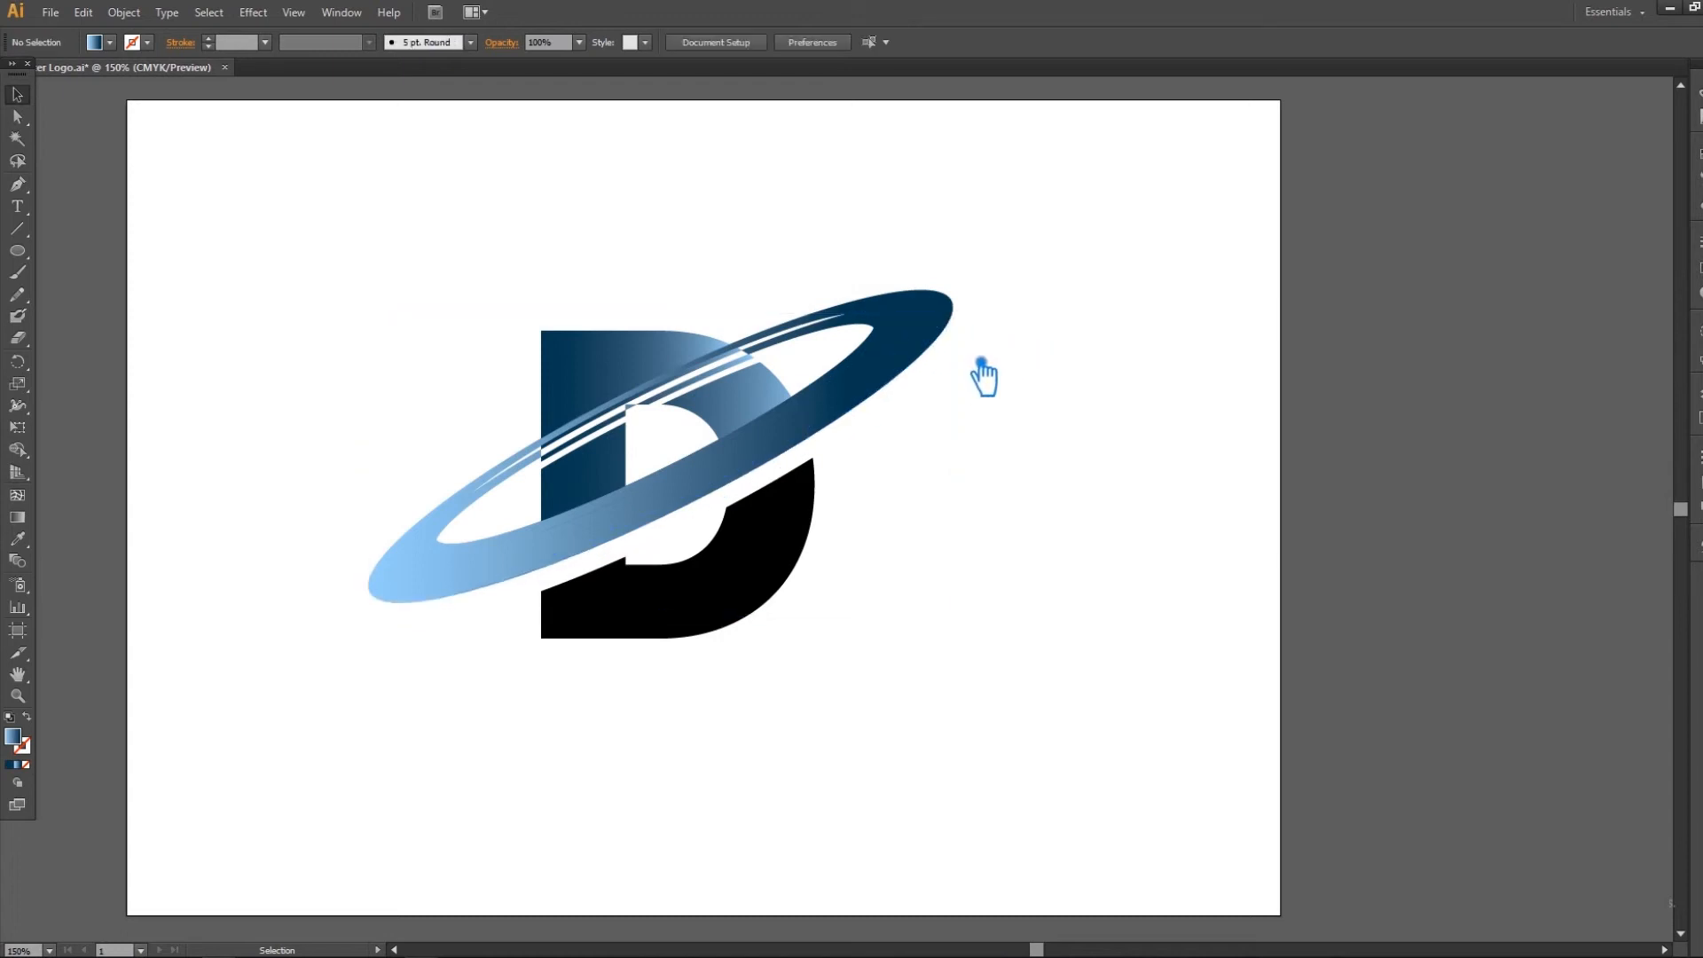
Step: Try to unite the ring with its divided pieces using Pathfinder, and undo it
left_click_drag(1000, 429, 872, 246)
left_click_drag(993, 413, 852, 239)
left_click(360, 415)
left_click_drag(301, 383, 501, 670)
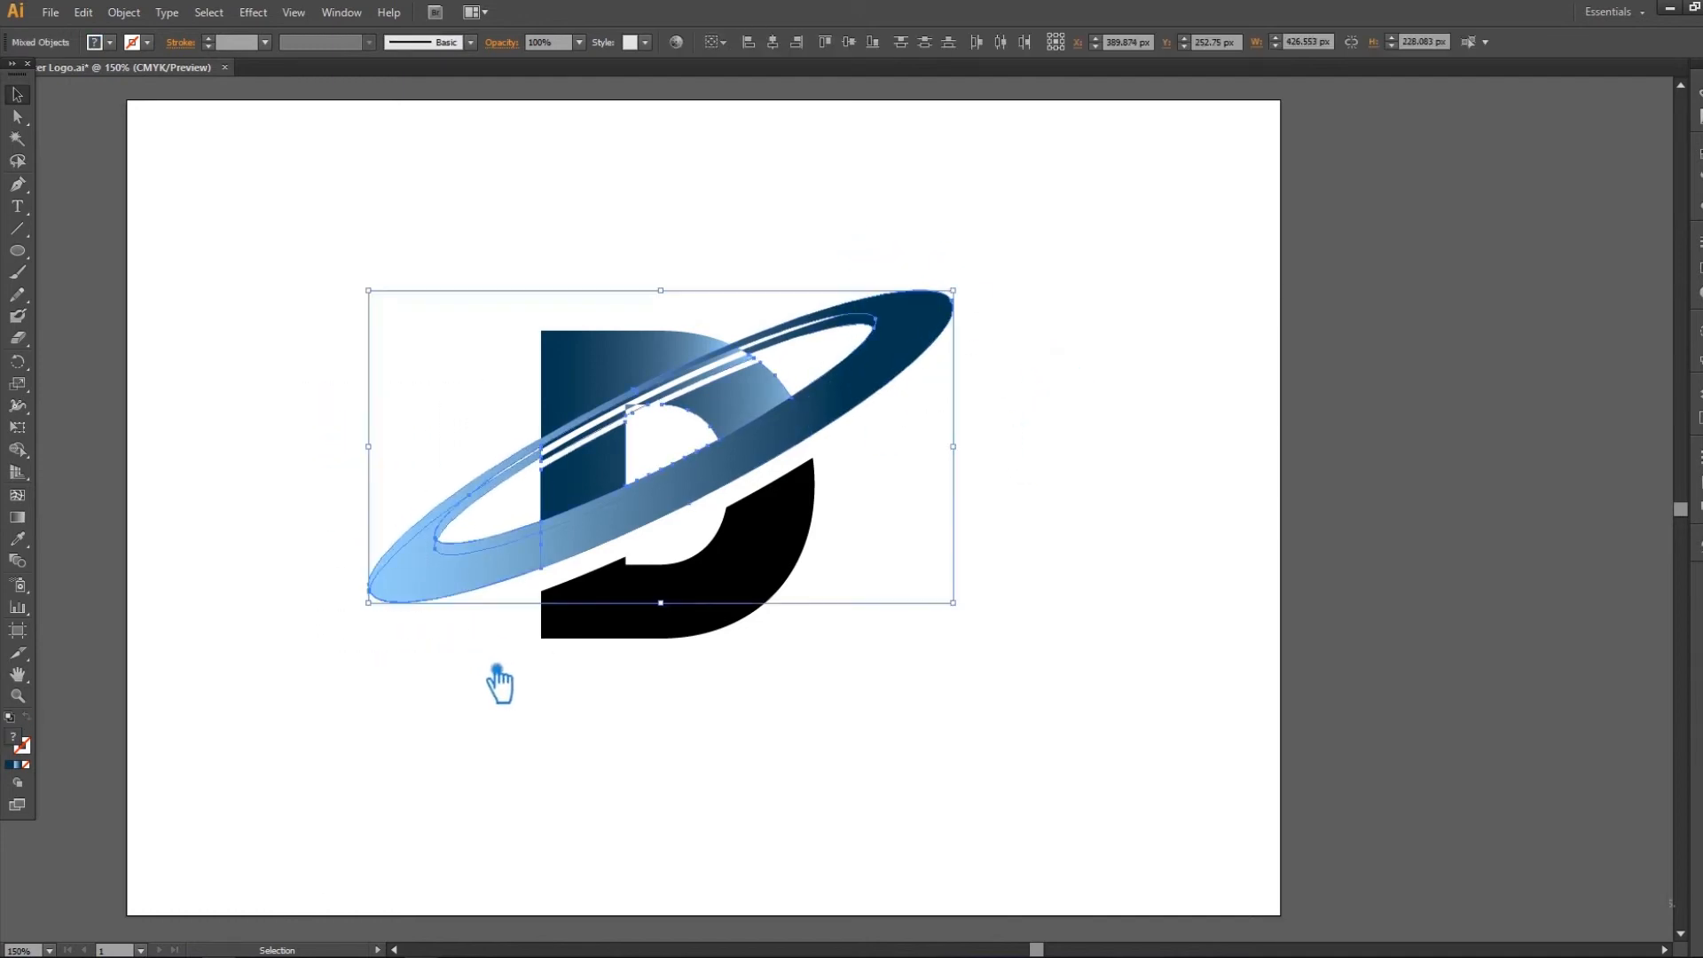
left_click(1694, 537)
left_click(1495, 487)
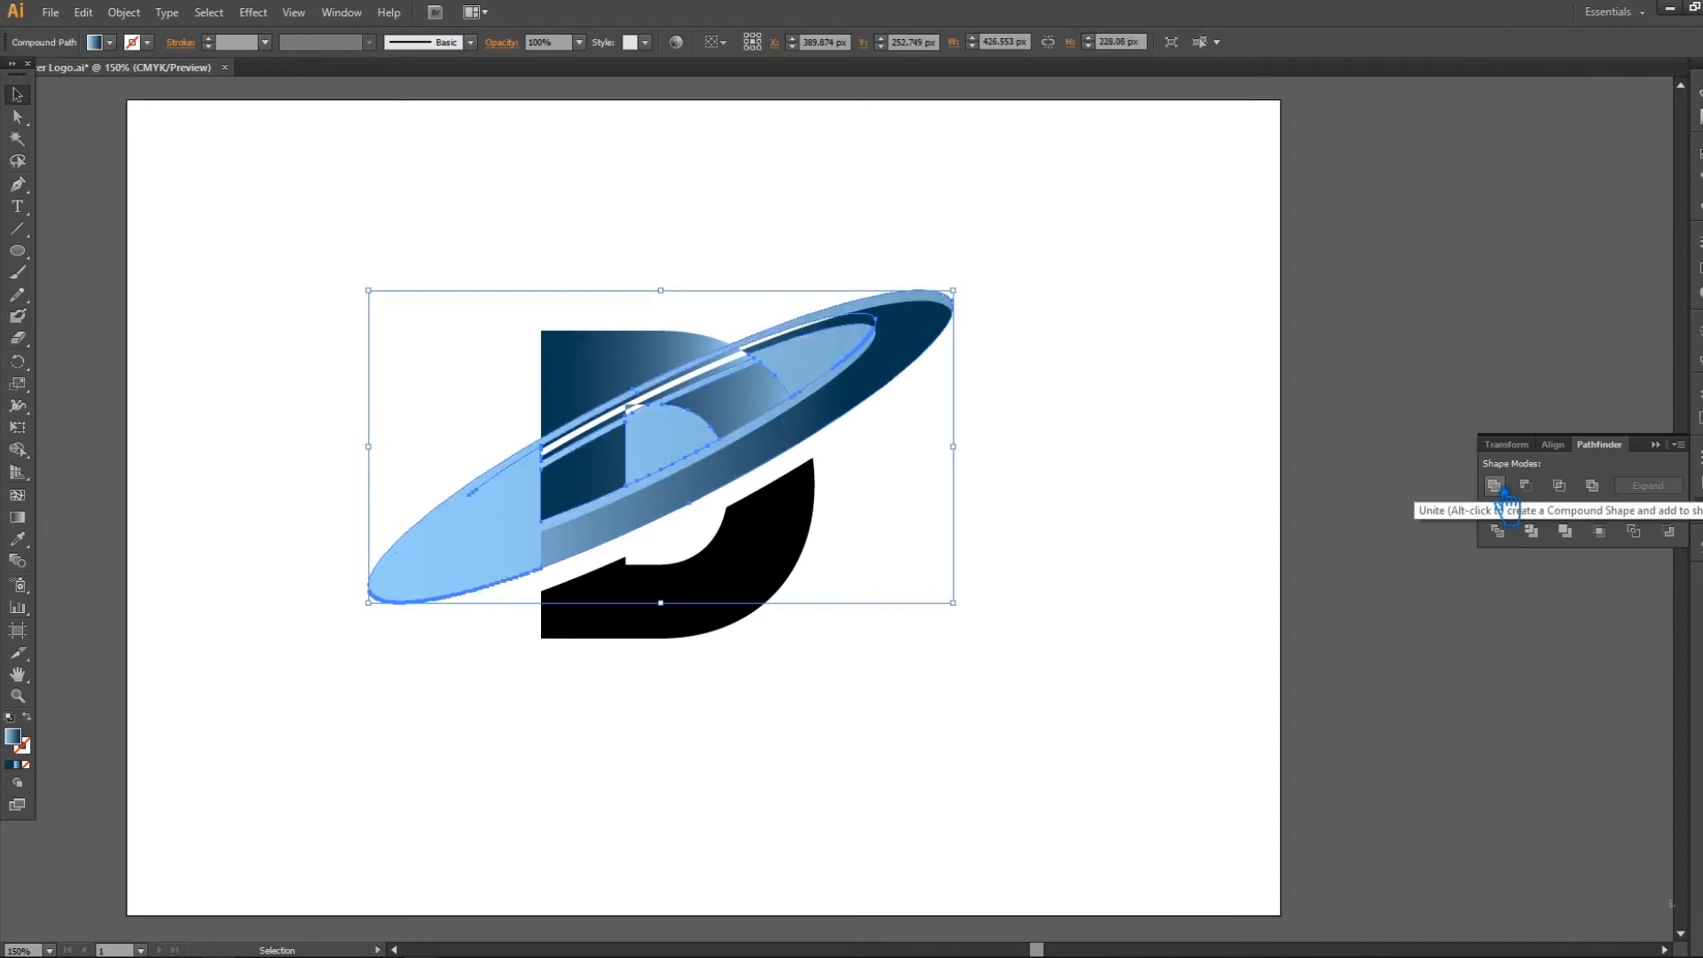
left_click(1160, 328)
Step: Delete the leftover unfilled paths inside the D's counter
left_click(479, 492)
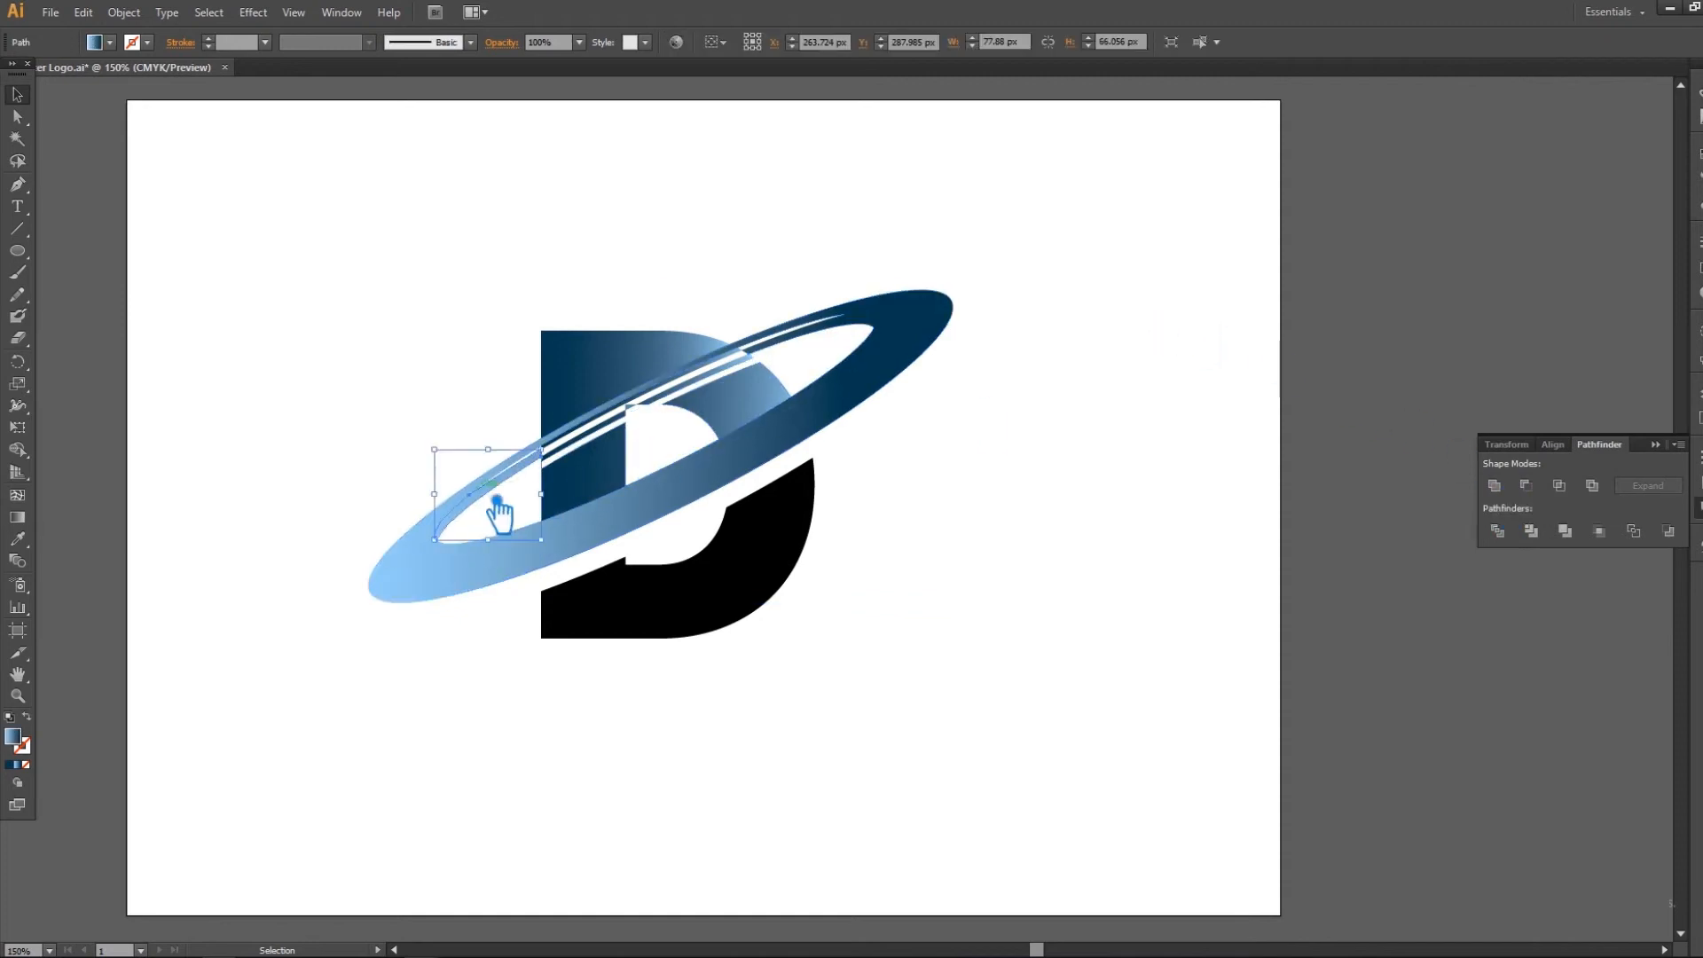
left_click_drag(400, 411, 521, 504)
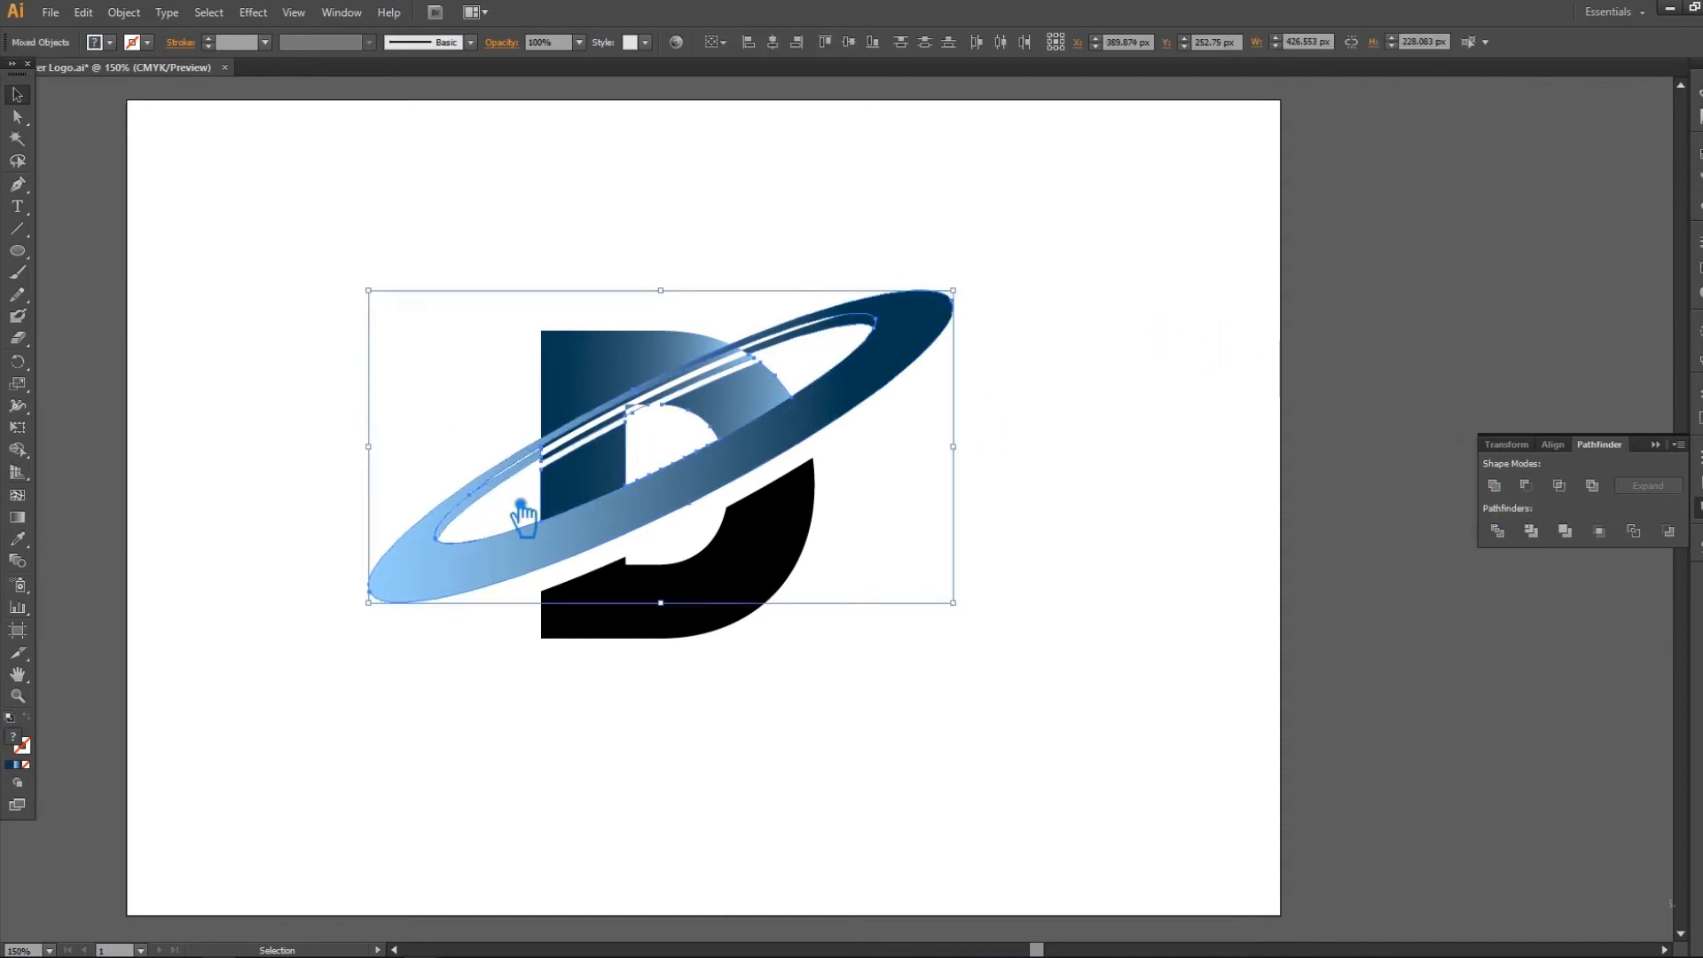
left_click(1183, 395)
left_click(657, 415)
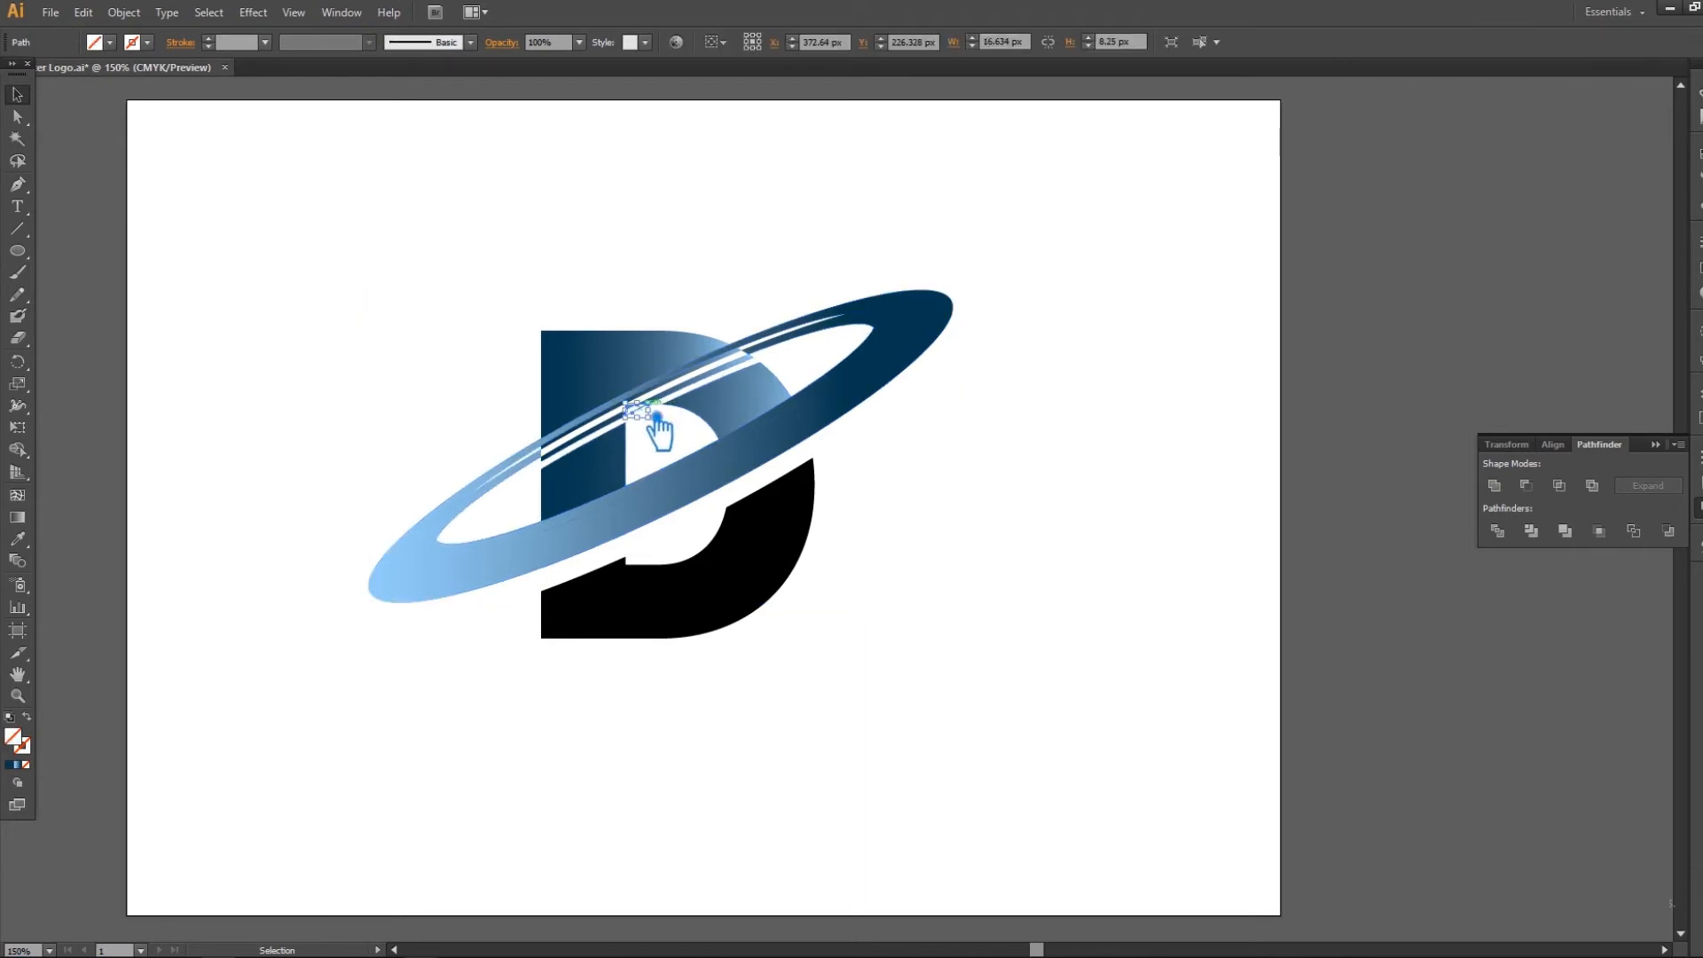
left_click(685, 424, "shift")
left_click(688, 434)
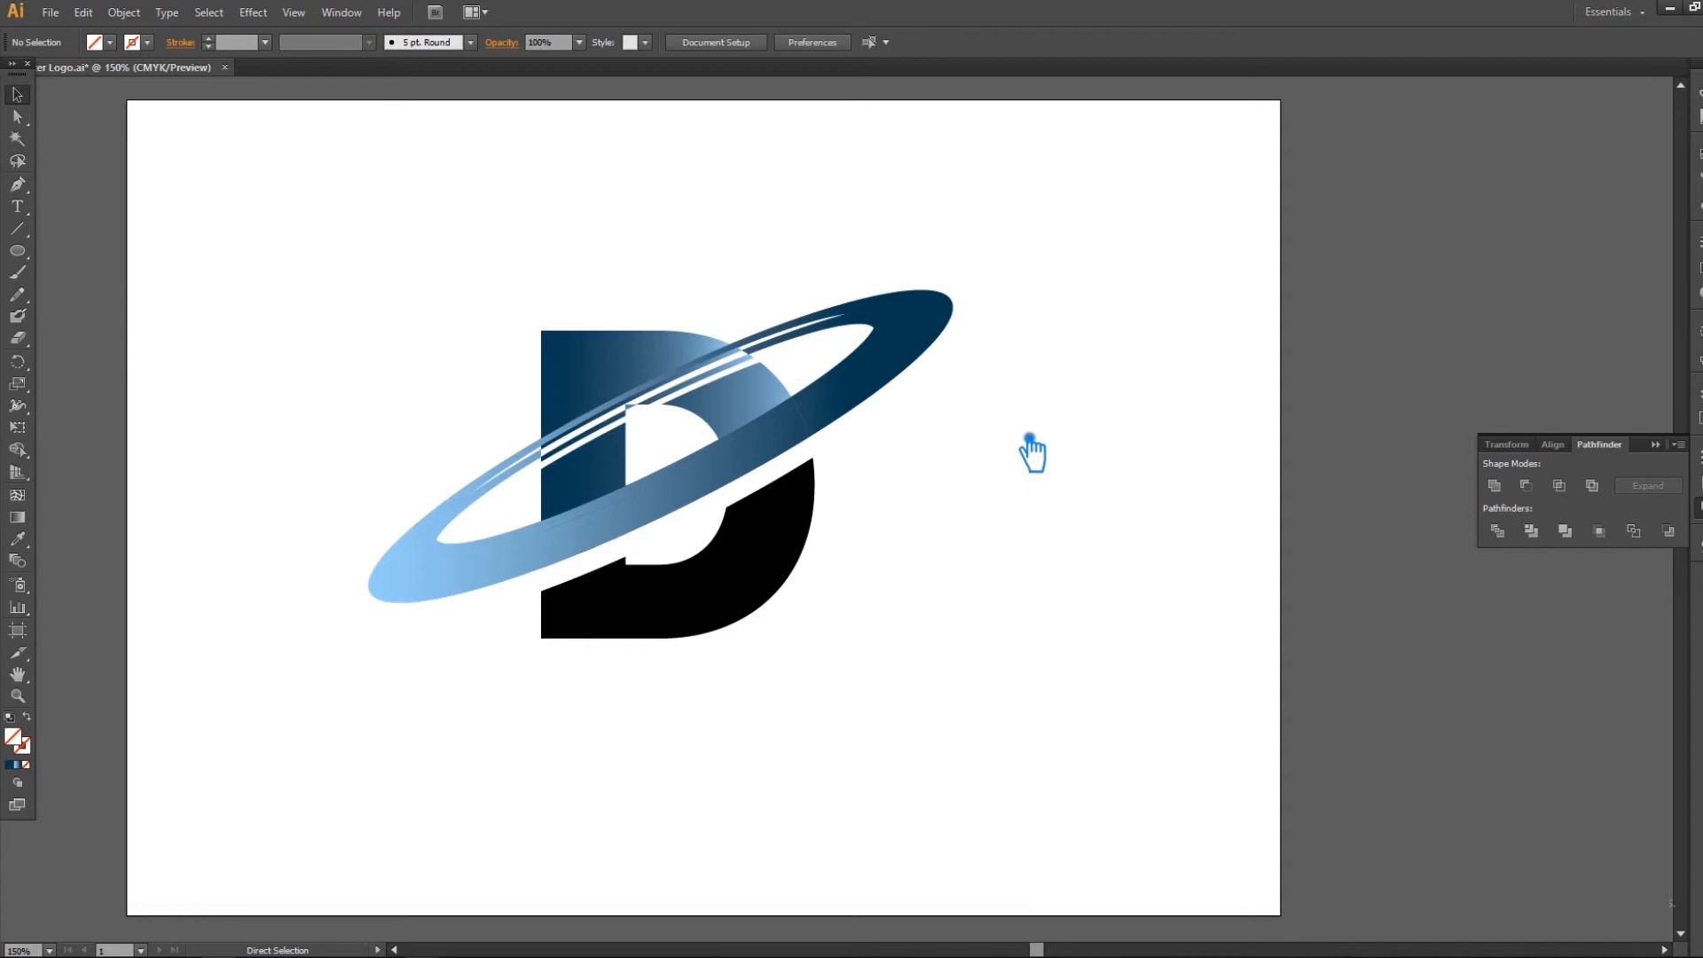
Step: Try uniting the ring with its remaining outer pieces again, and undo the merge
left_click_drag(992, 461, 857, 268)
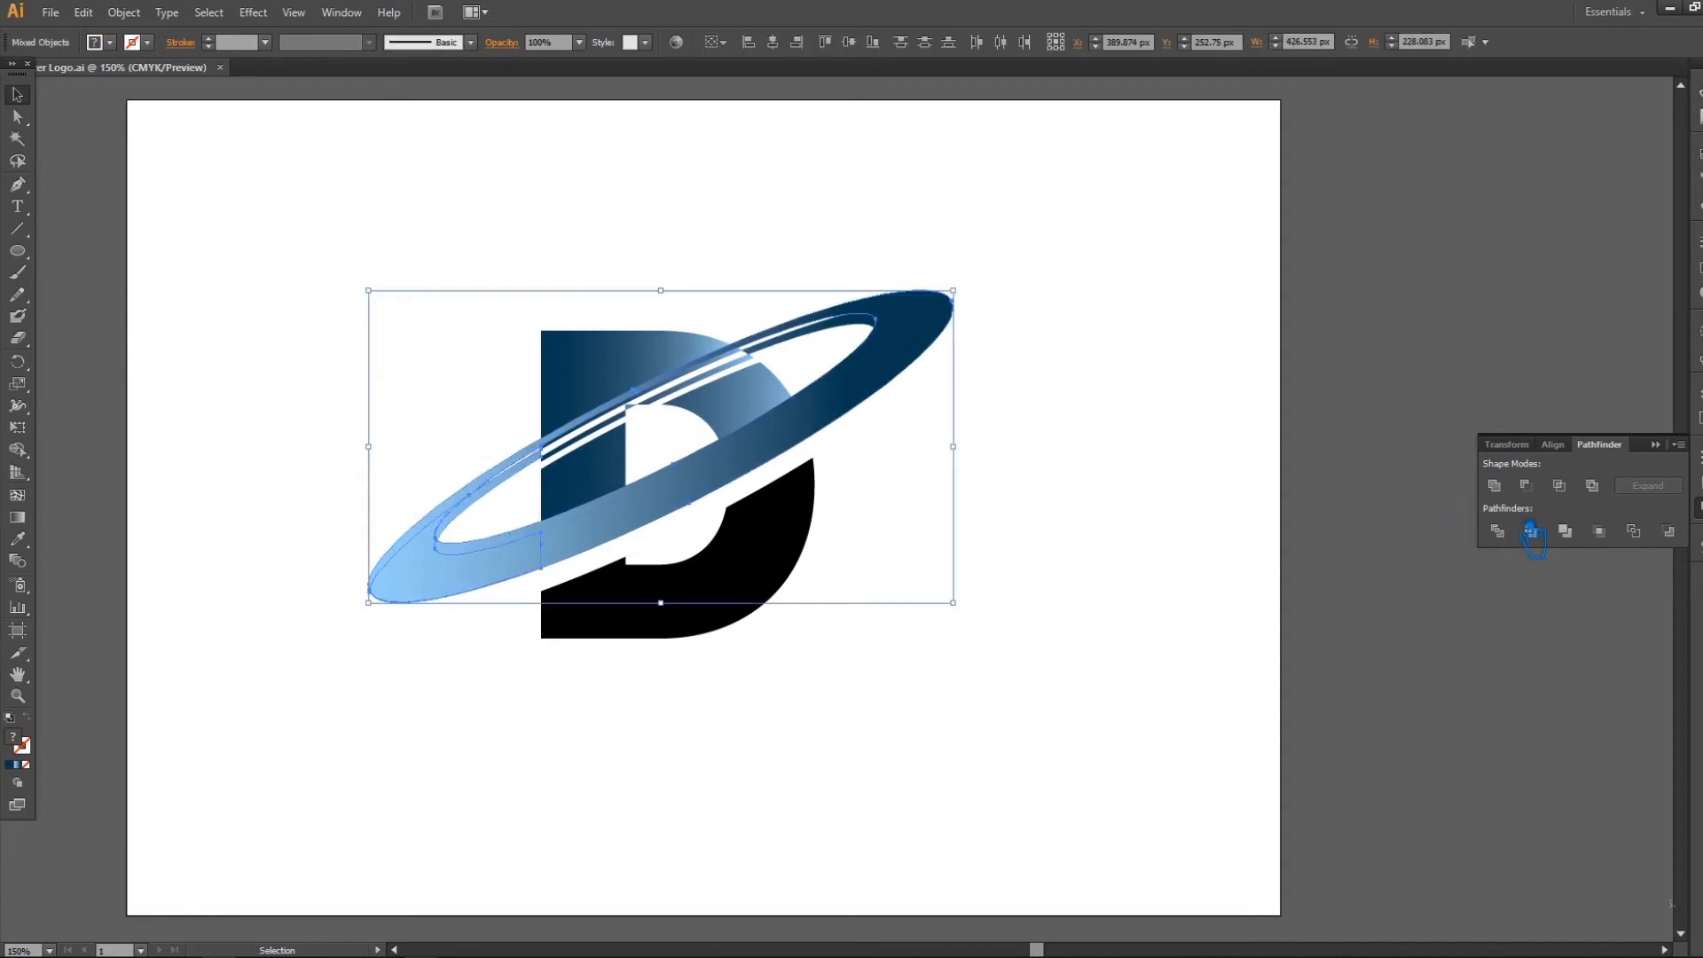
left_click(1496, 486)
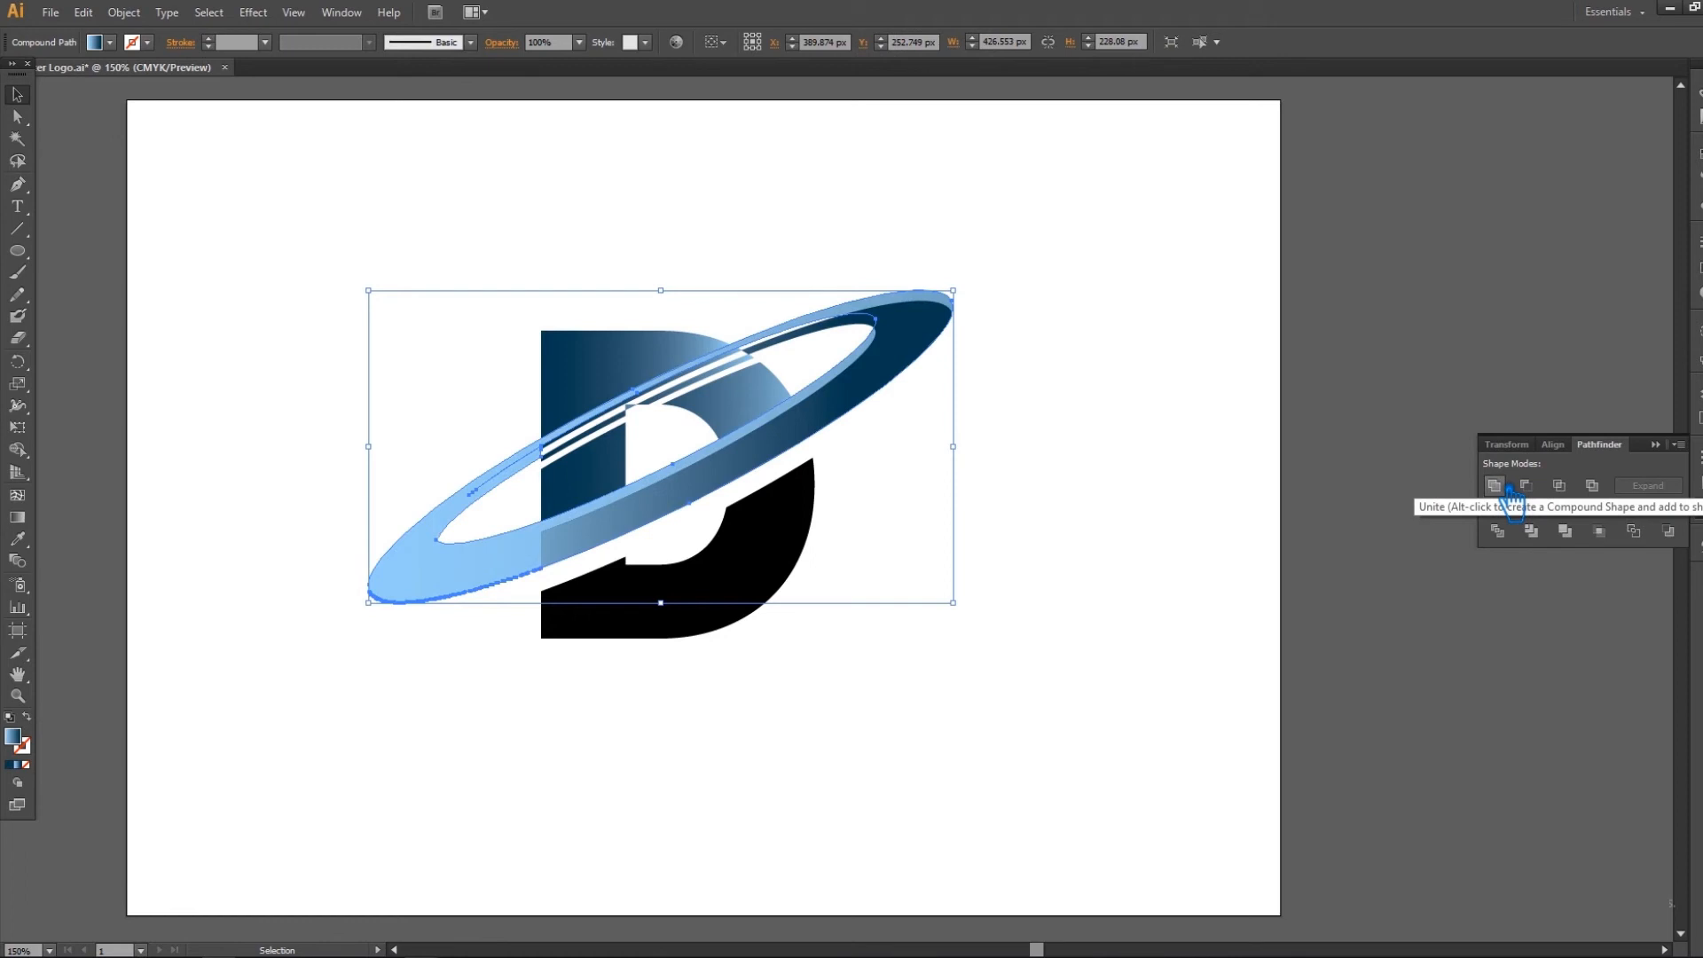
left_click(1165, 381)
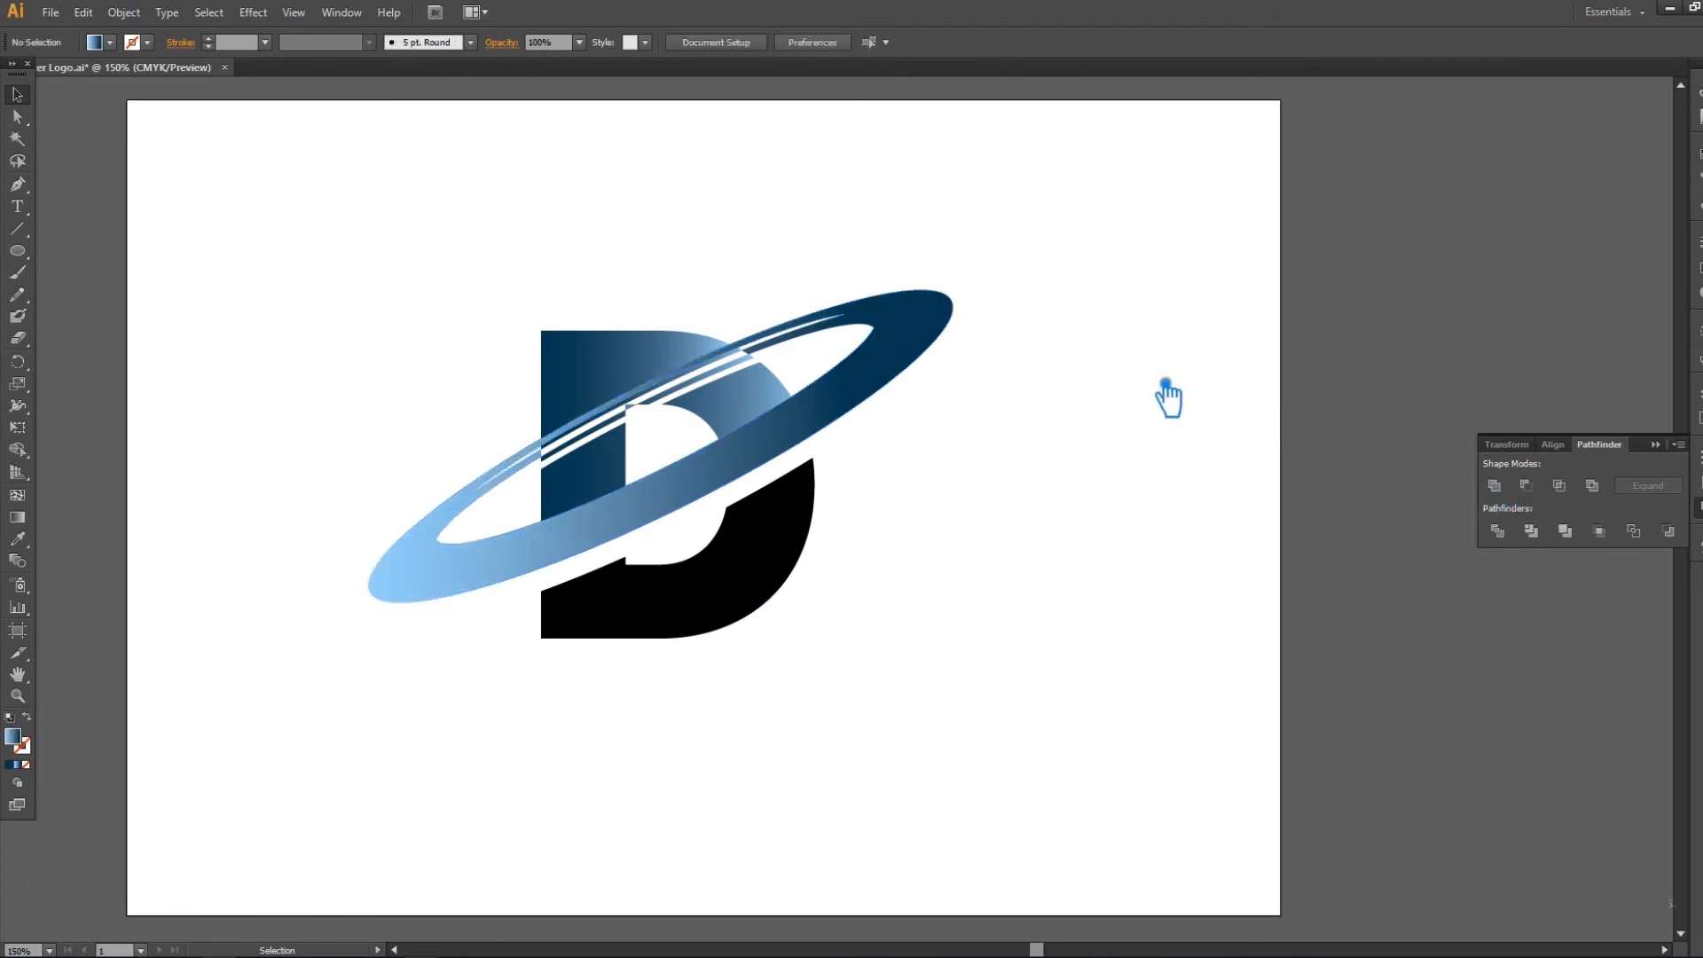
Step: Unite the divided pieces along the ring's lower band and dark end with Pathfinder
left_click(881, 410)
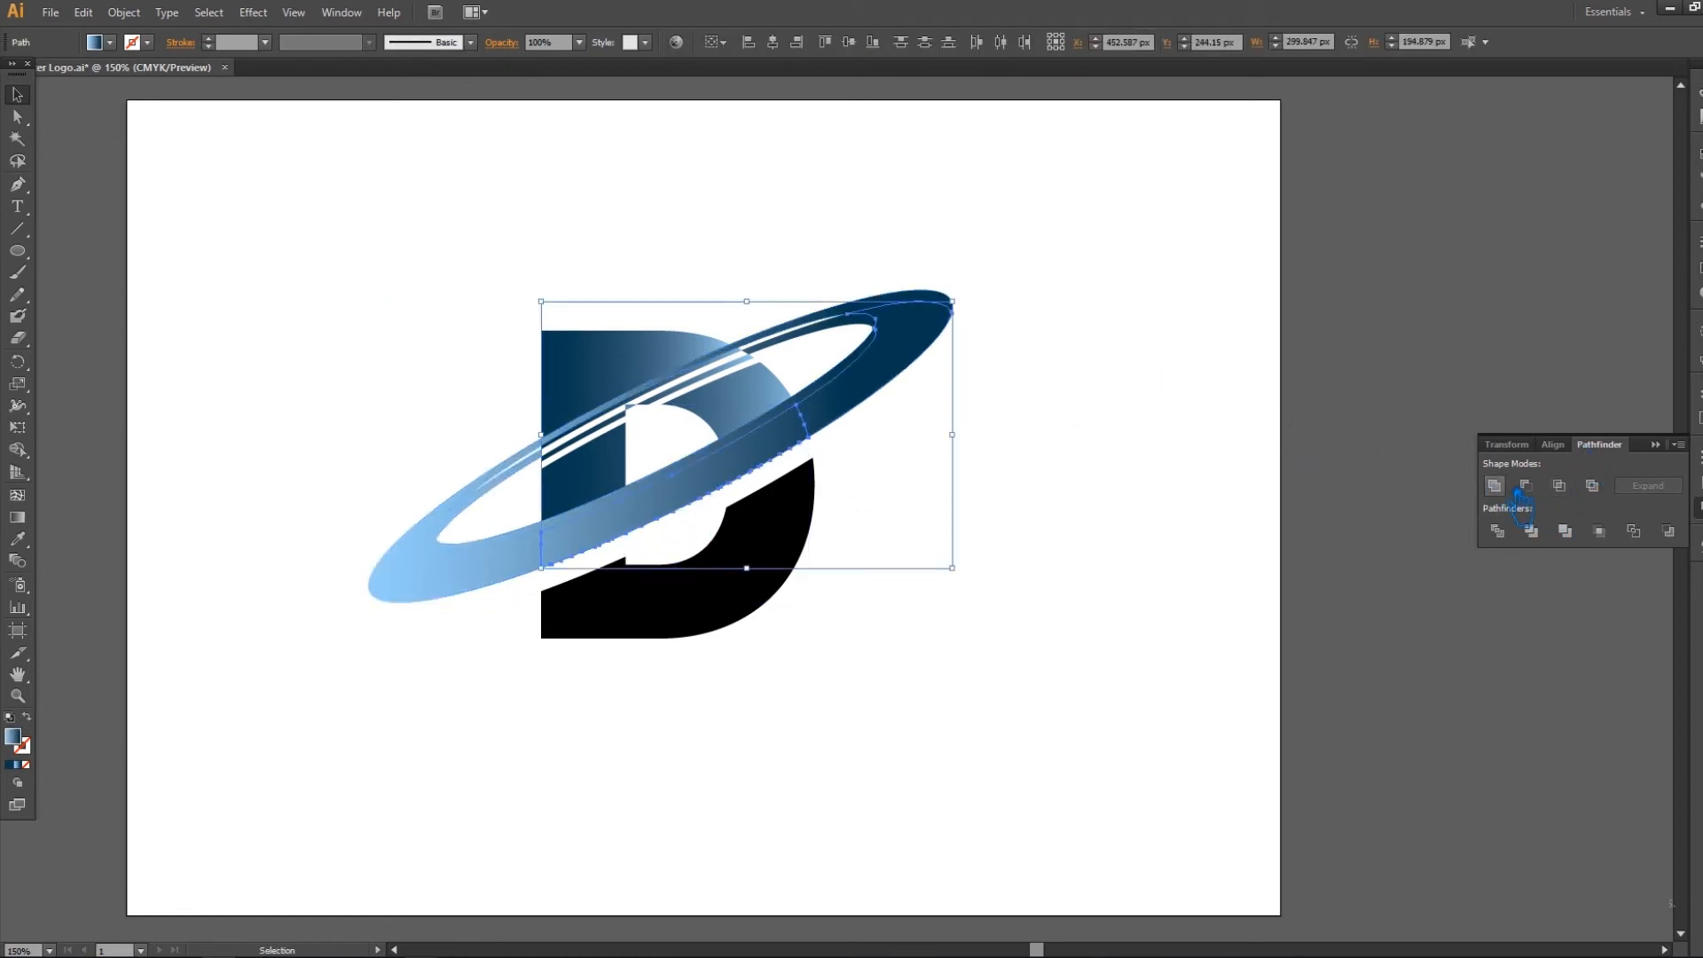
left_click(1655, 444)
left_click(1120, 375)
Step: Unite the merged lower band piece with the full ring using Pathfinder
left_click(918, 315)
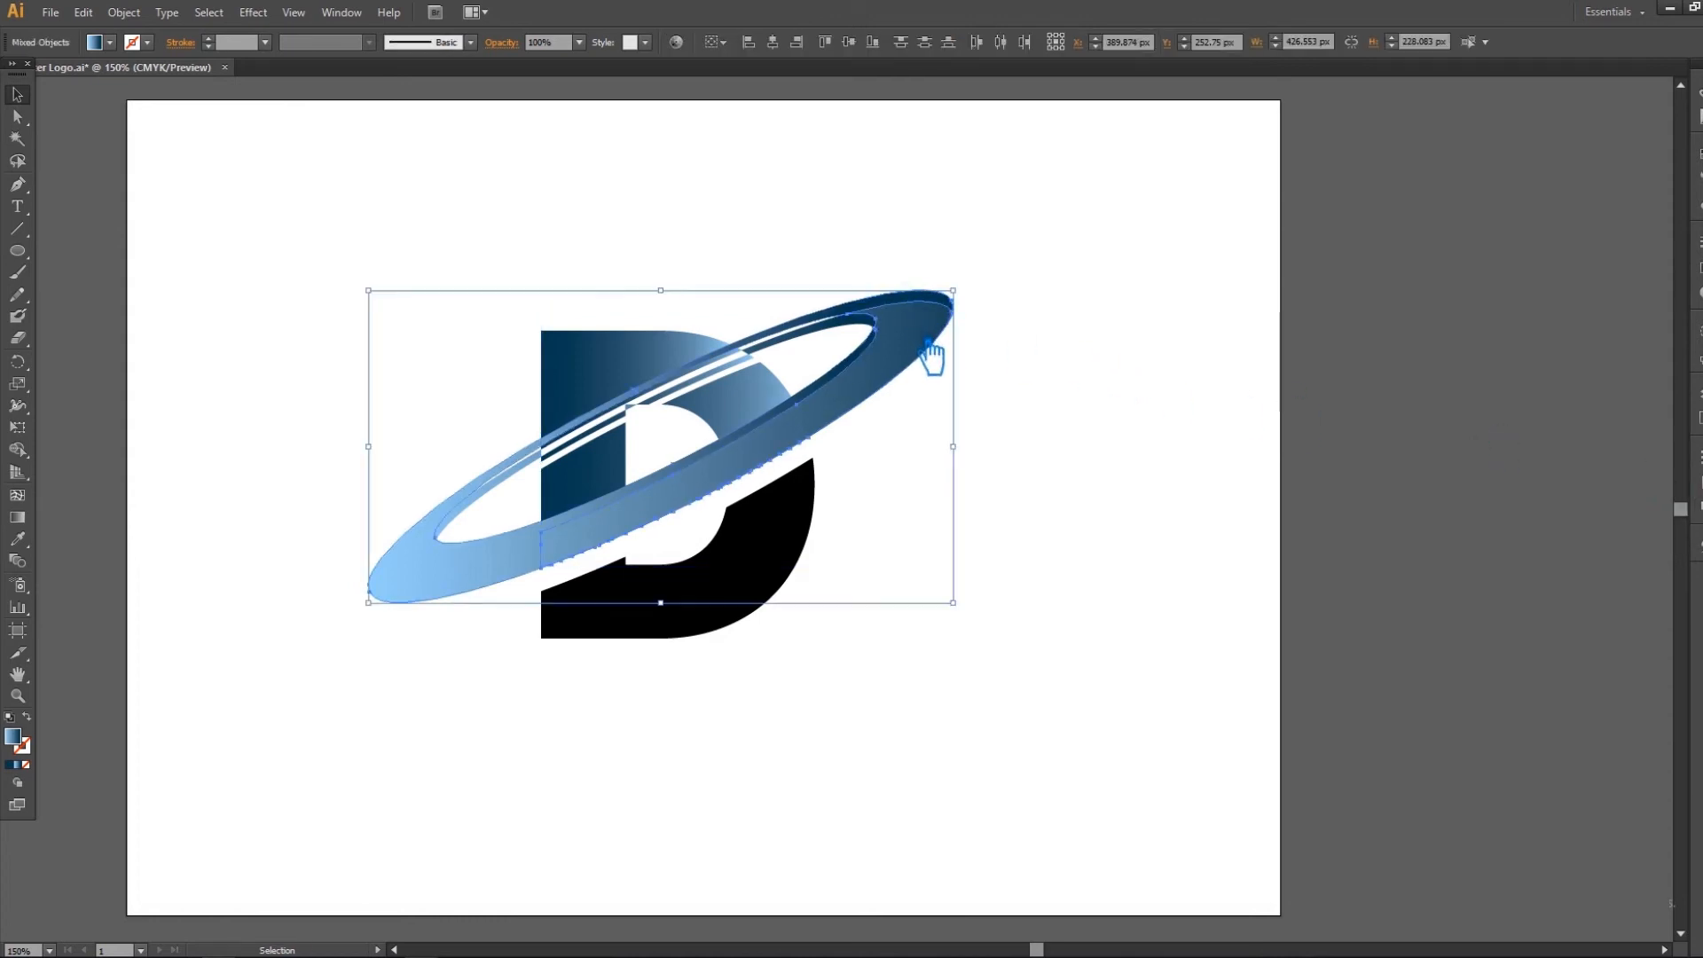
left_click(1696, 509)
left_click(1494, 486)
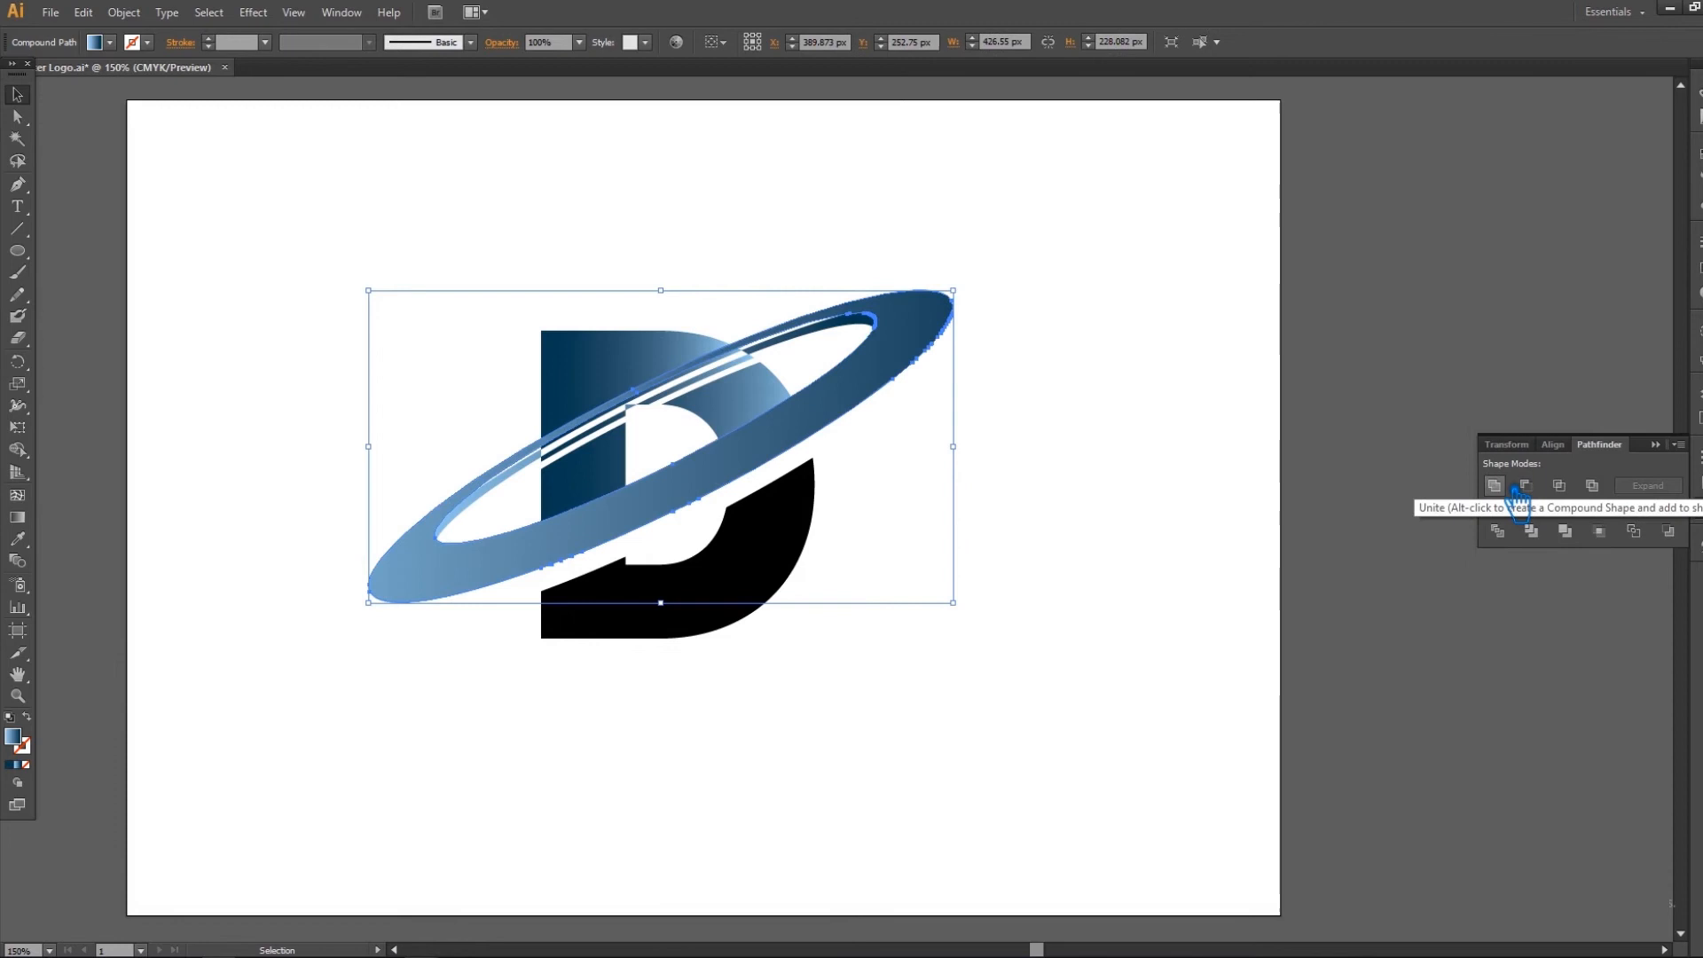
Step: Recolour the two crescent pieces along the ring's inner rim with a dark-to-light blue gradient using the Eyedropper
left_click(1657, 446)
left_click(1064, 359)
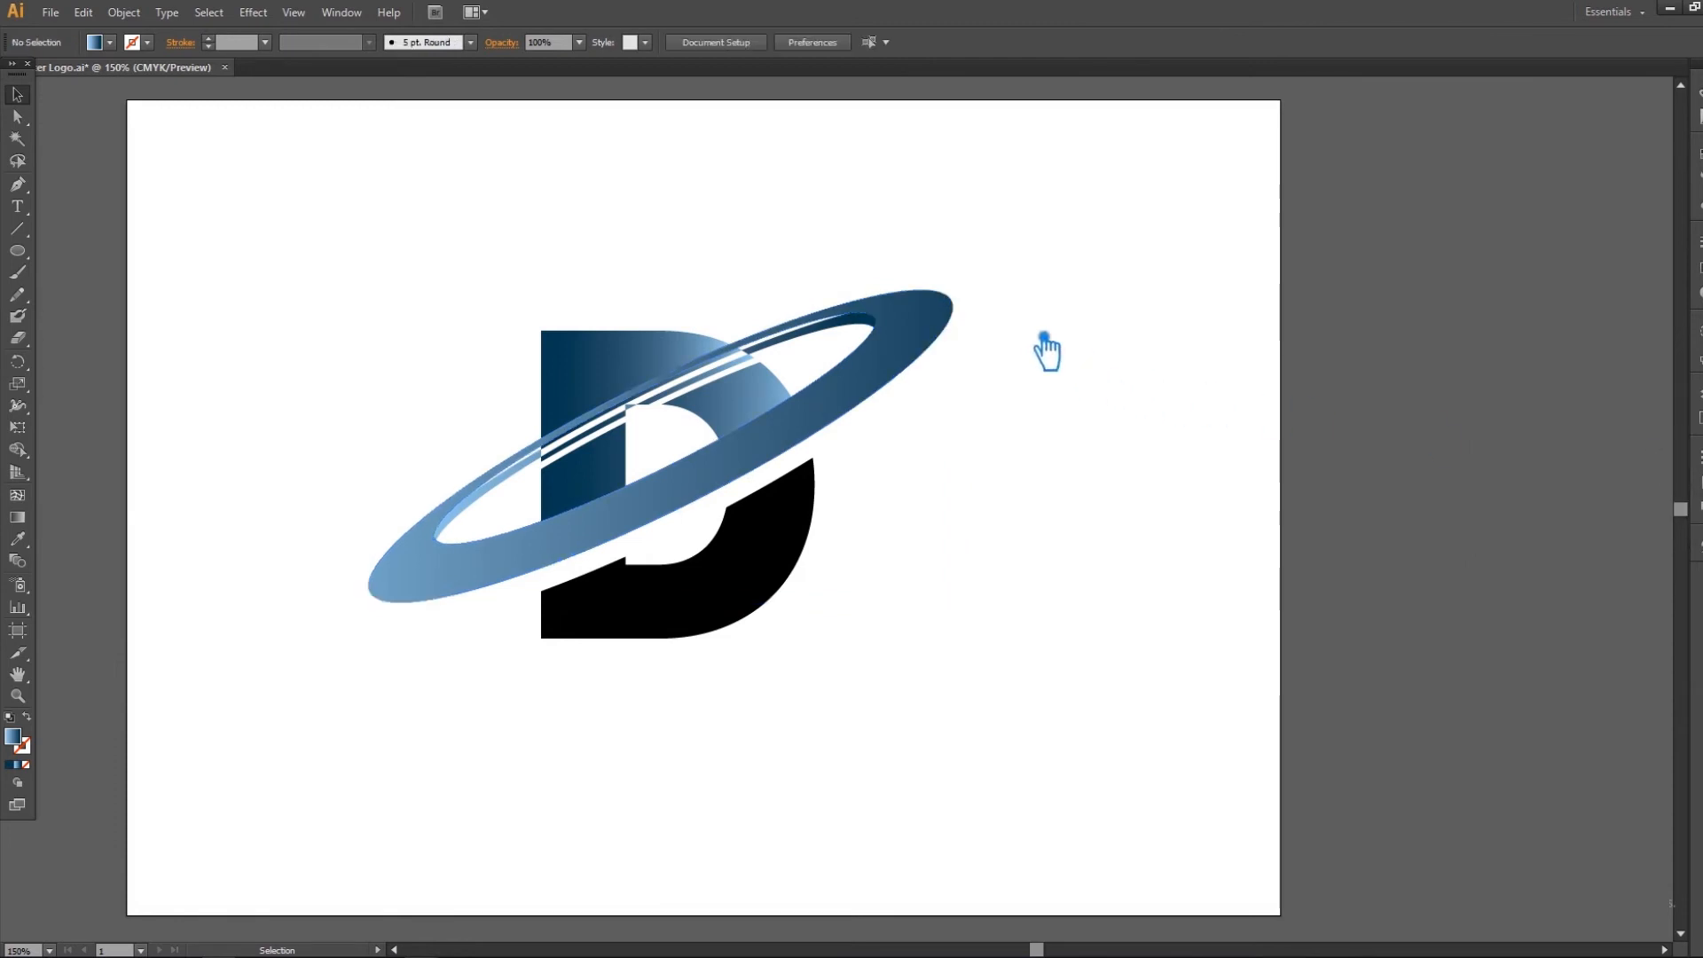
left_click(874, 331)
left_click(512, 491, "shift")
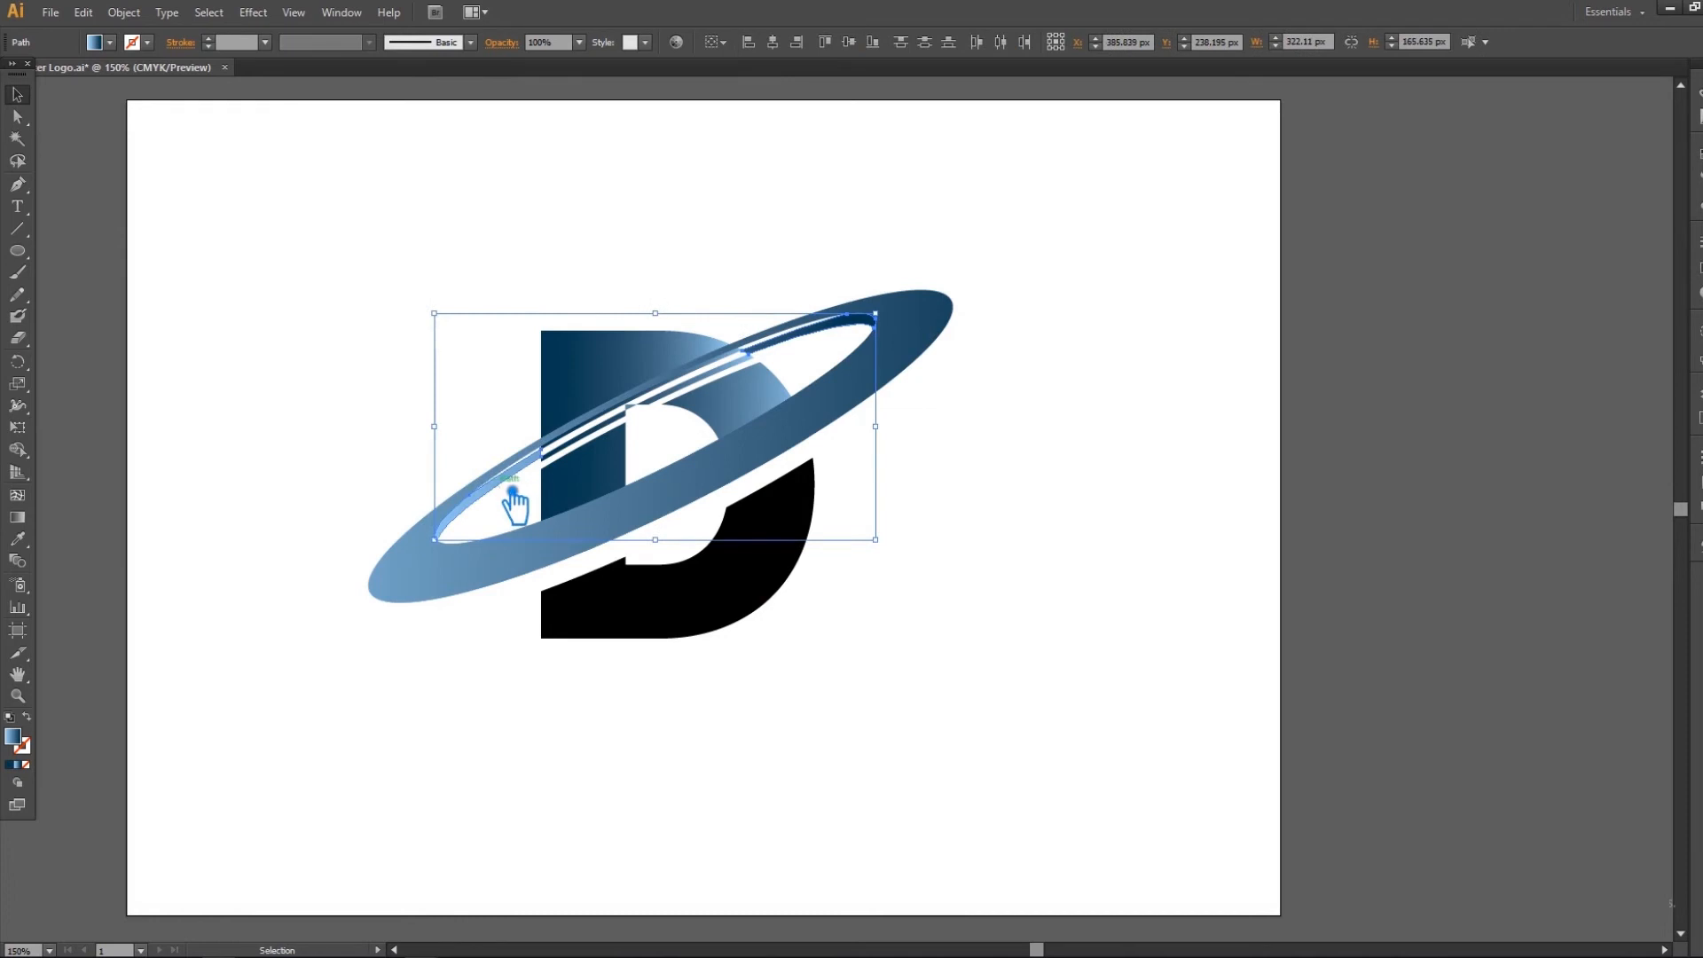
left_click(18, 538)
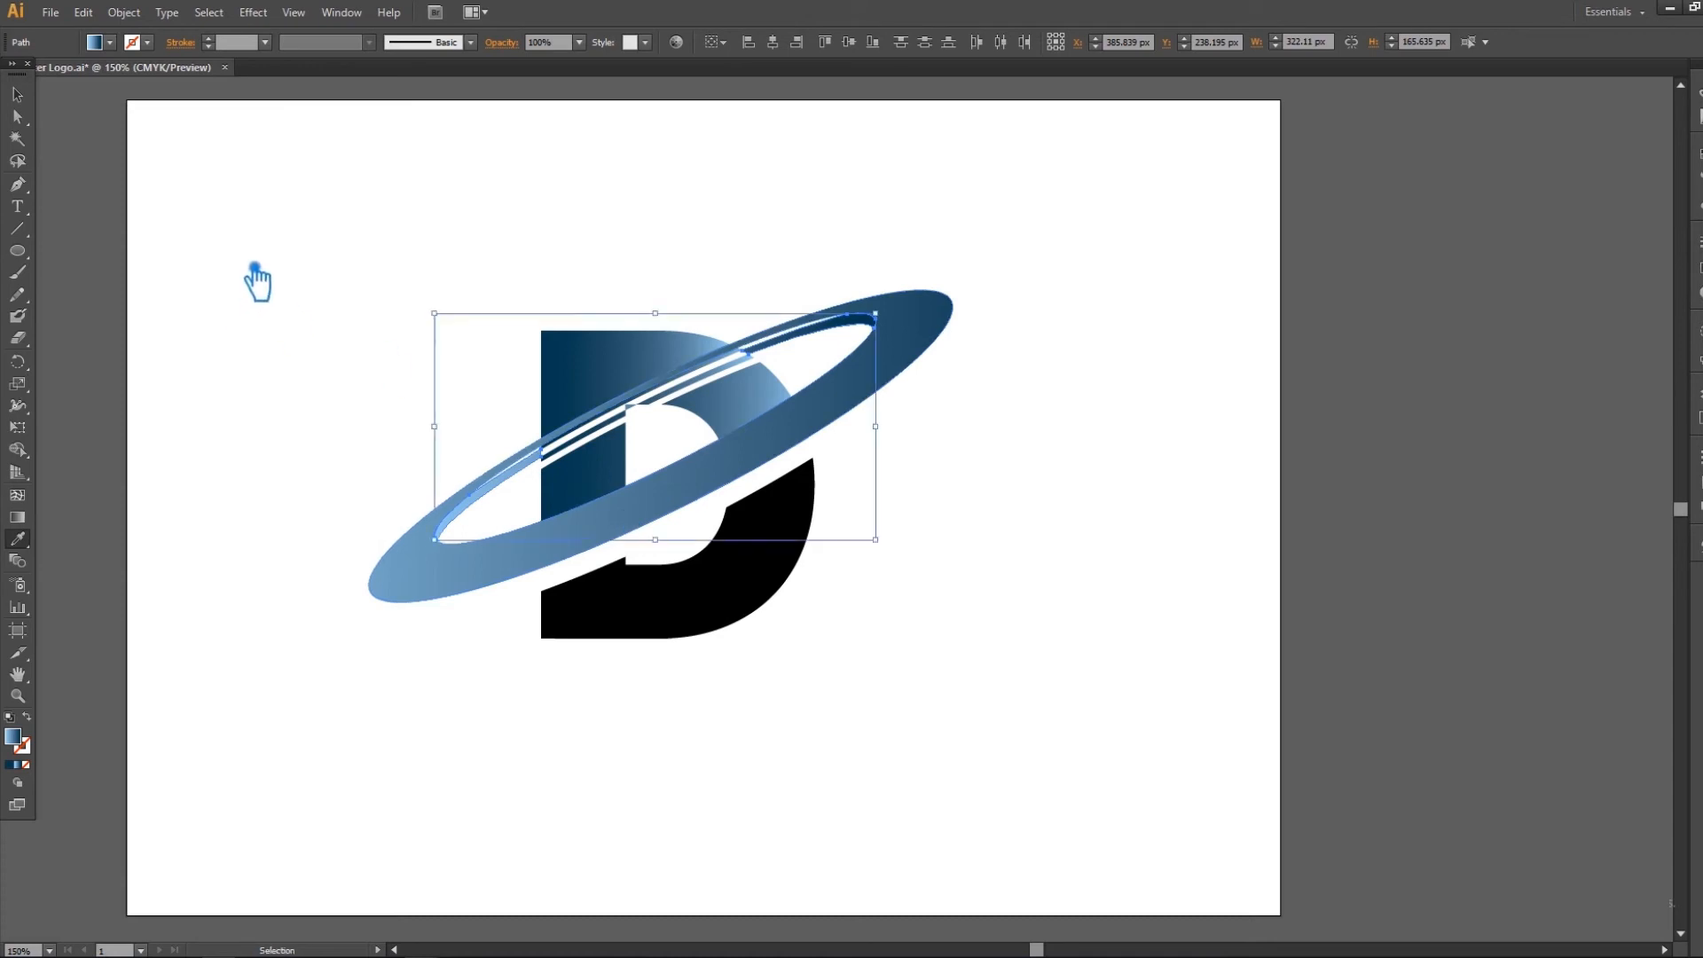
key("ctrl+z")
left_click(19, 96)
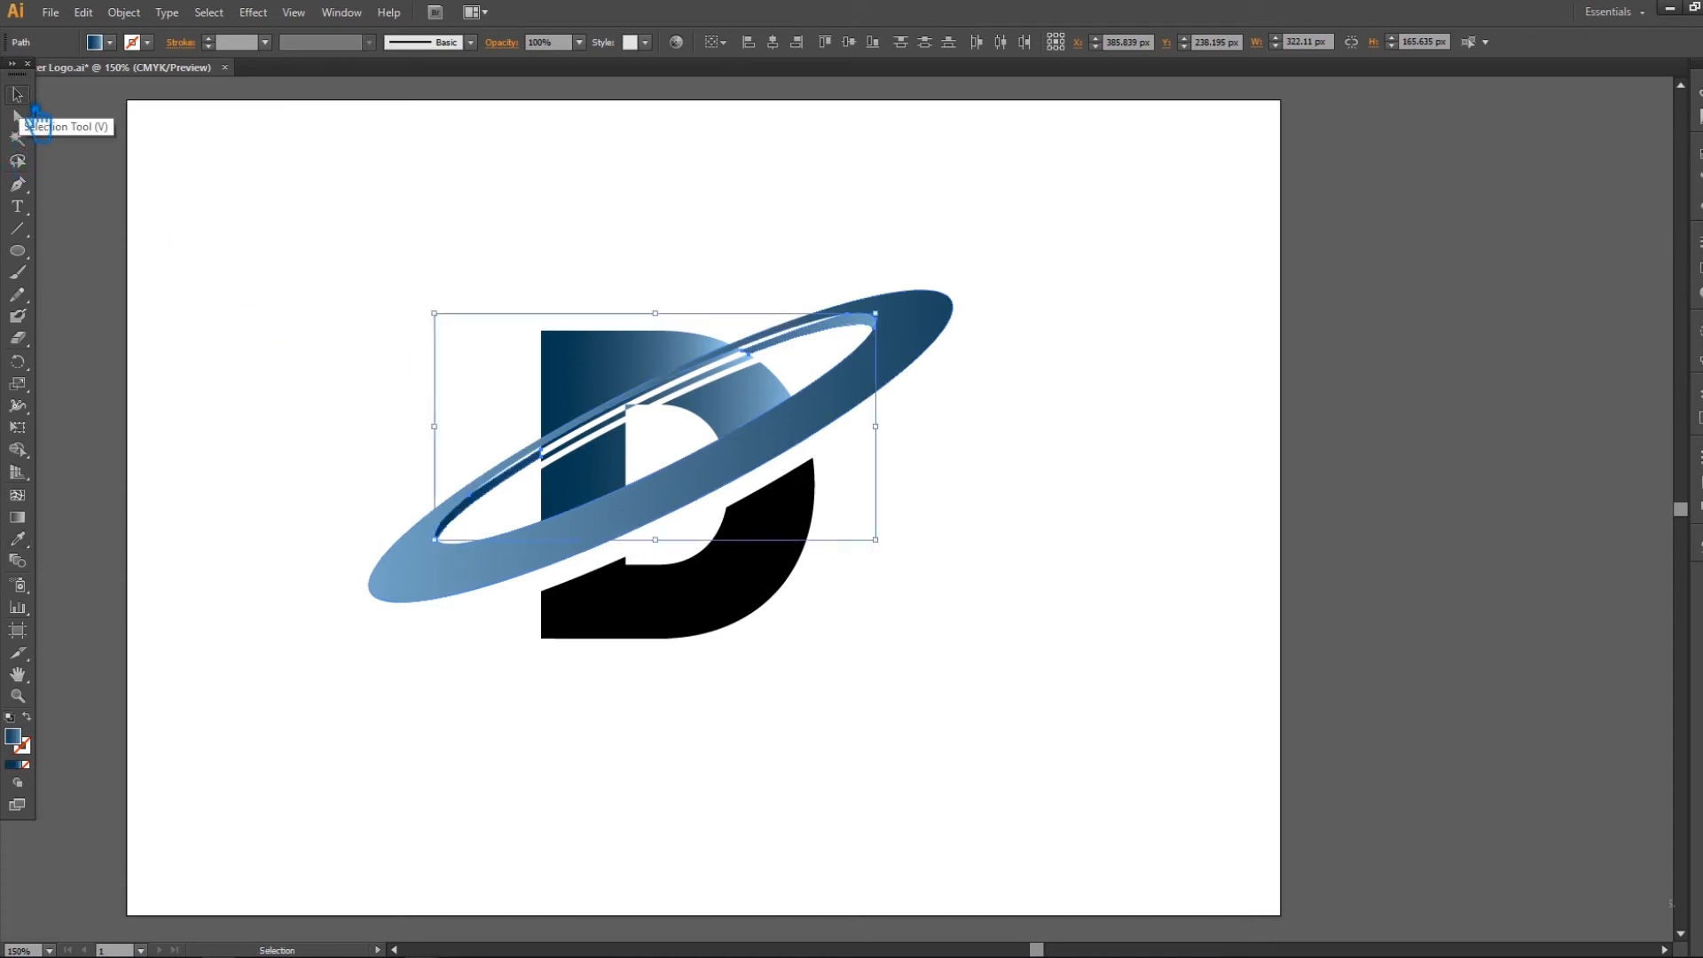
left_click(205, 182)
Step: Match the lower-left inner rim crescent's fill to the main ring's blue gradient with the Eyedropper
left_click(499, 510)
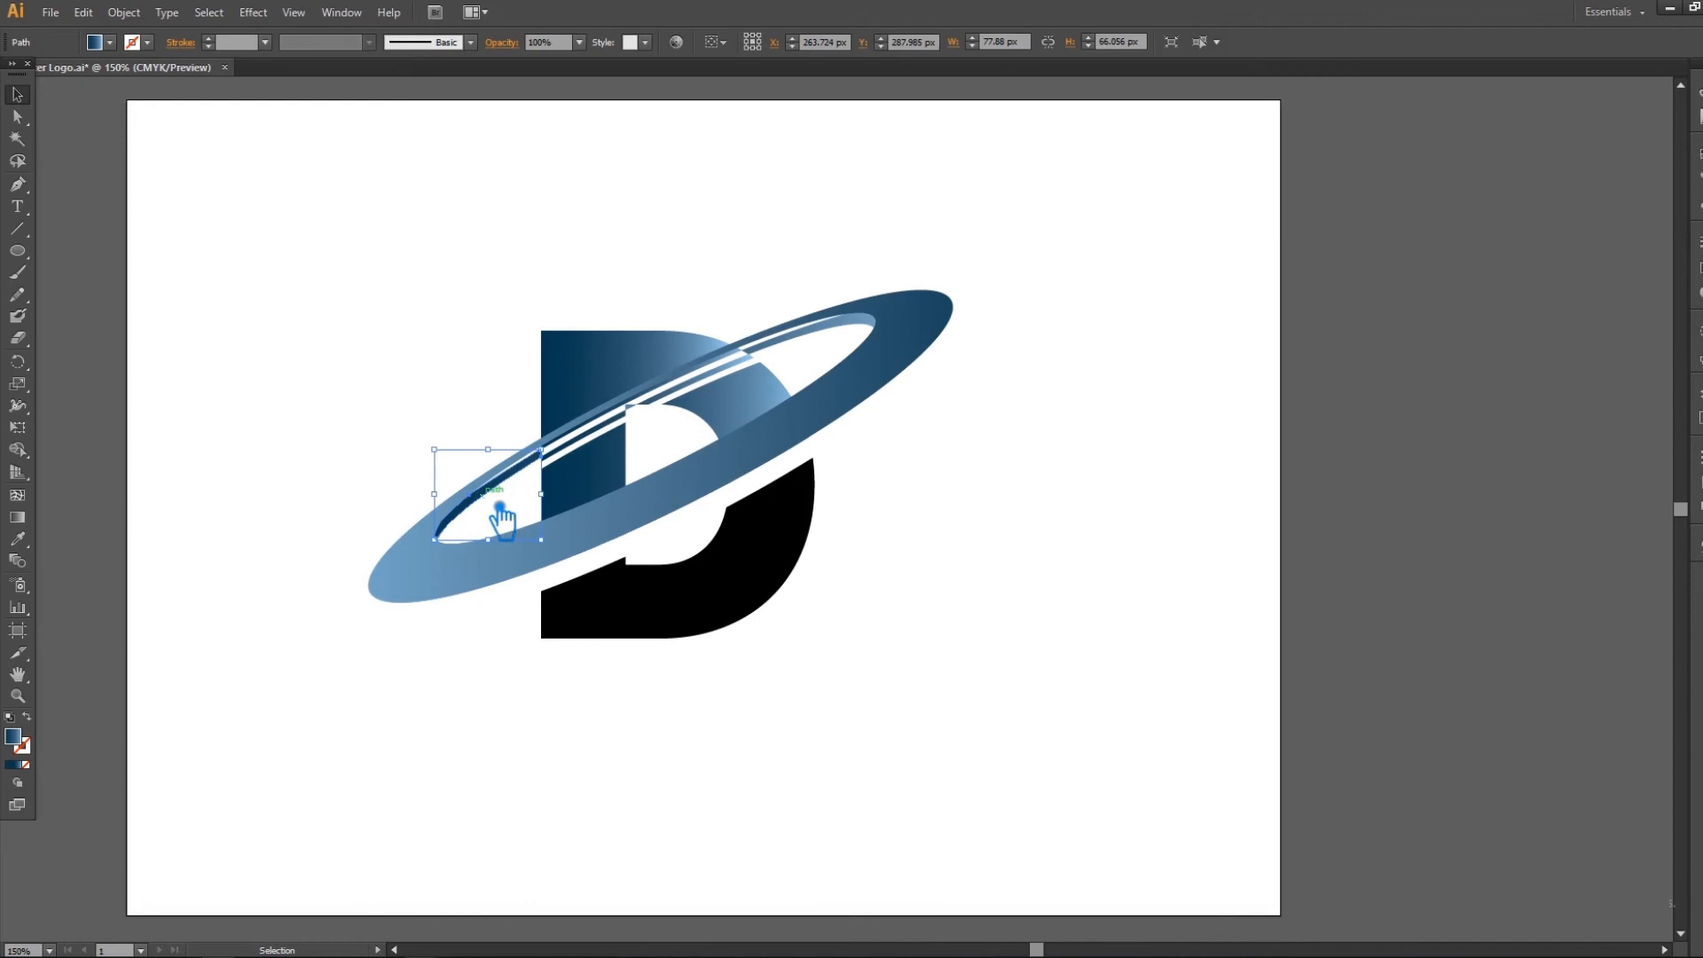
left_click(20, 538)
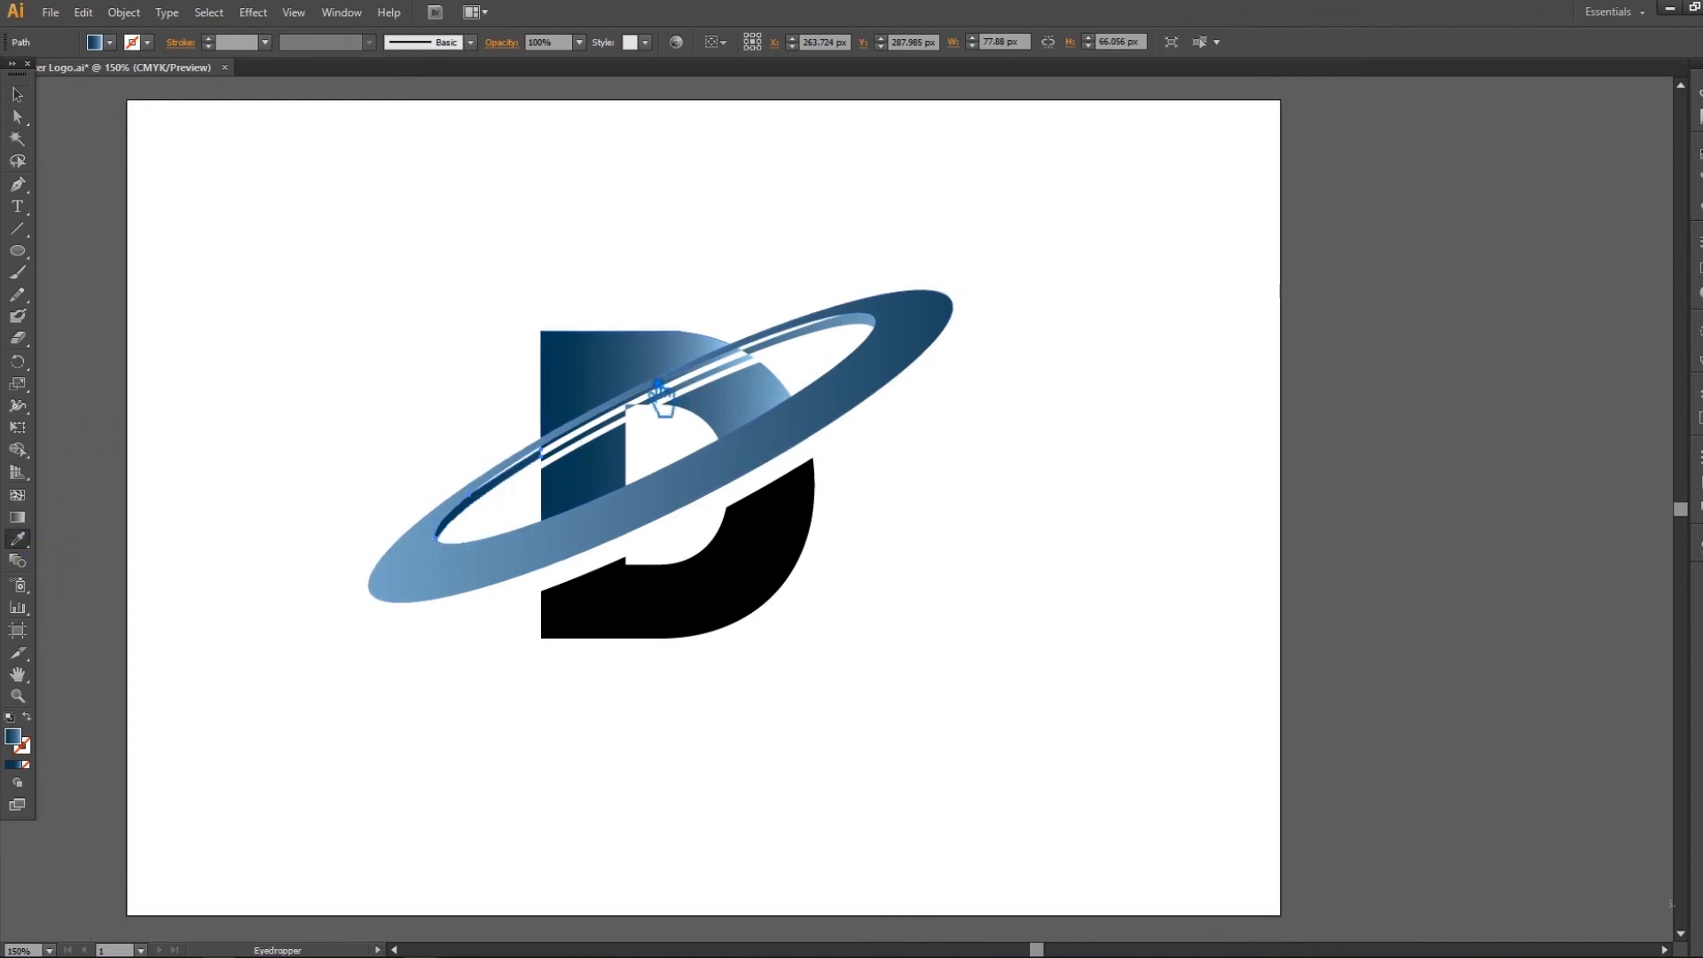
left_click(662, 502)
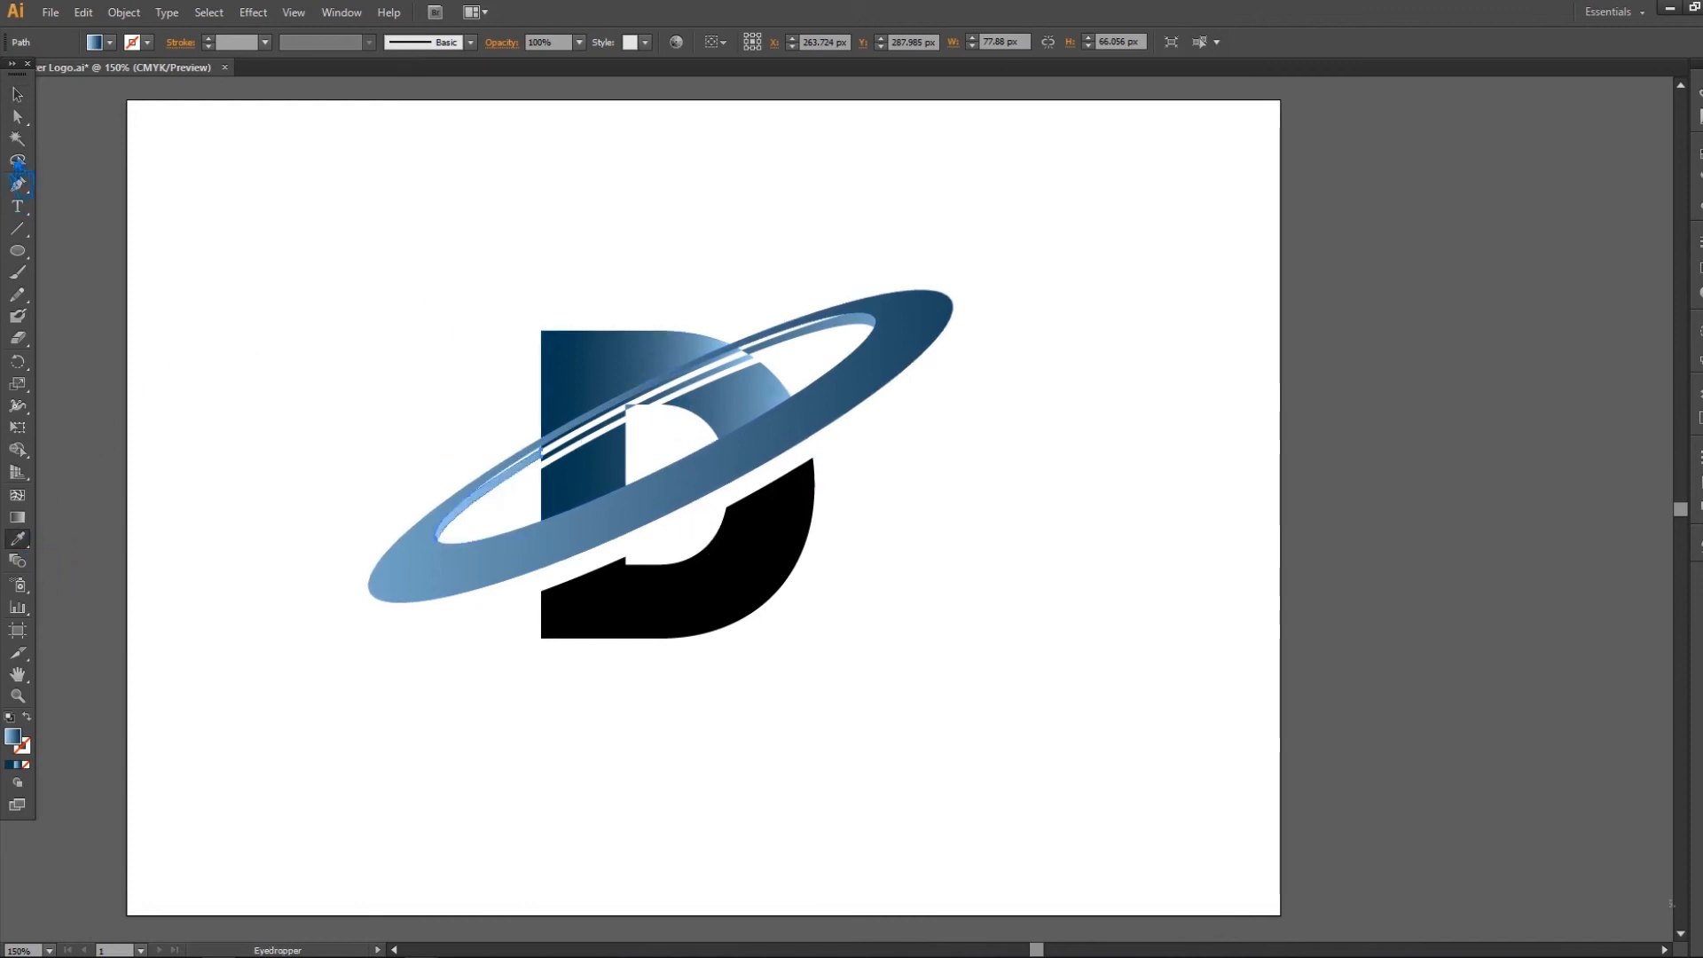
left_click(20, 95)
left_click(344, 223)
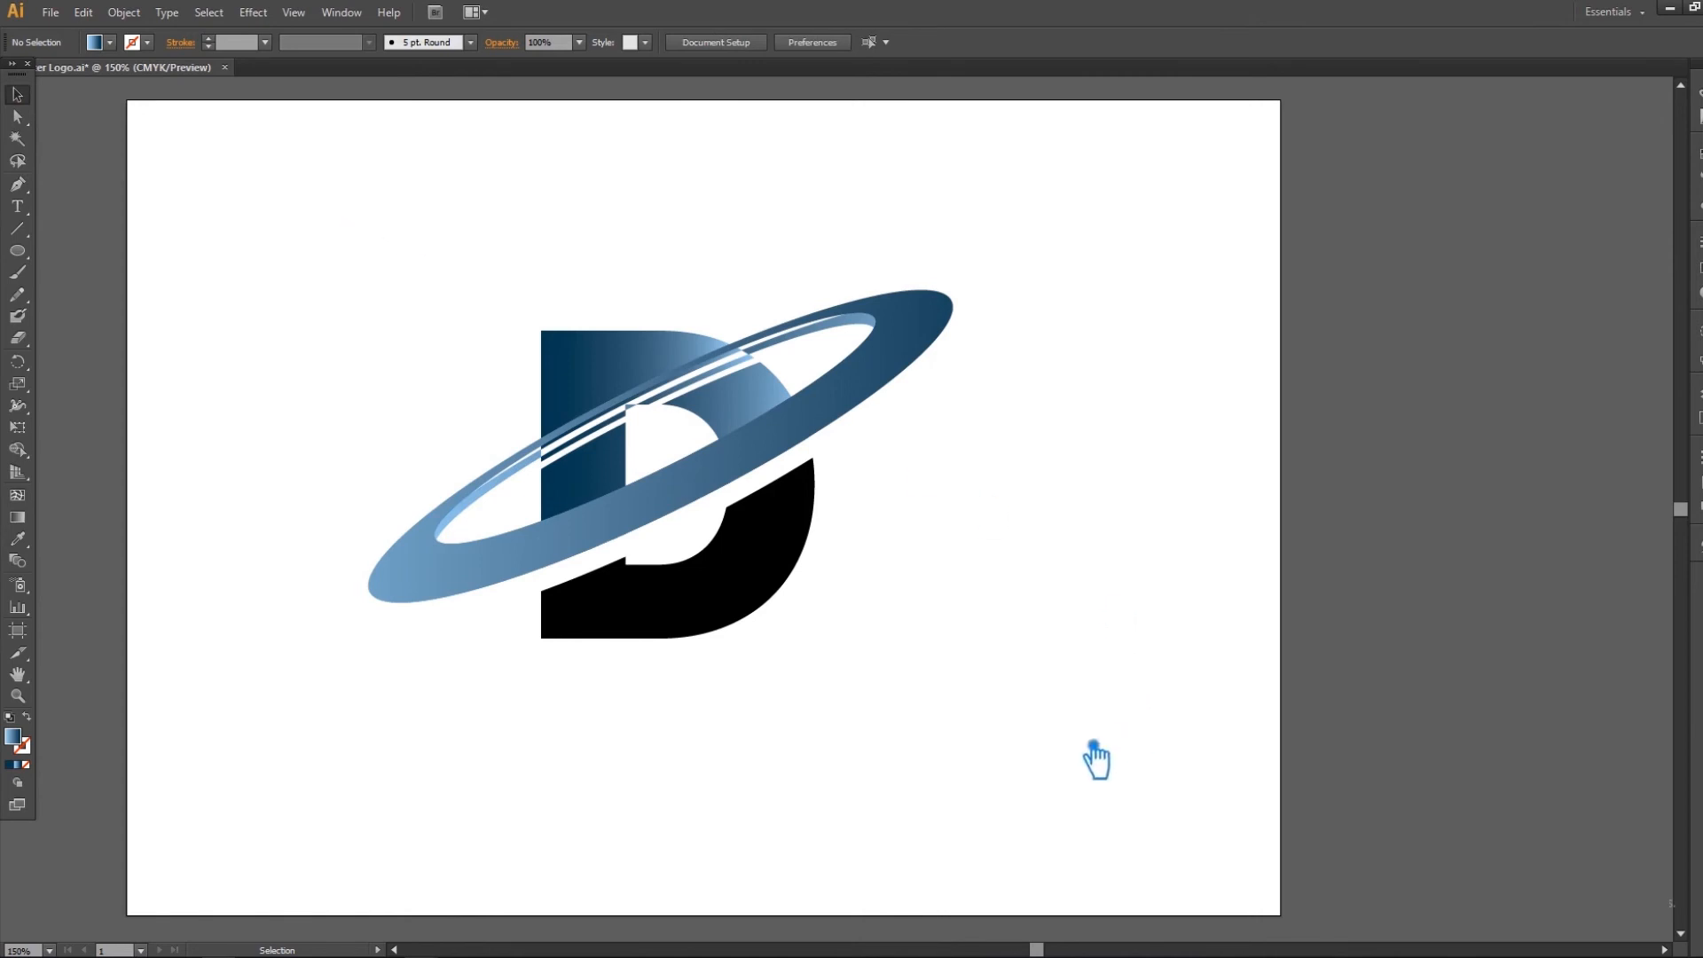
Step: Hide the full ring to expose the divided pieces beneath it
left_click_drag(1089, 743, 323, 255)
left_click(225, 491)
left_click(442, 545)
left_click(491, 498)
left_click(448, 583)
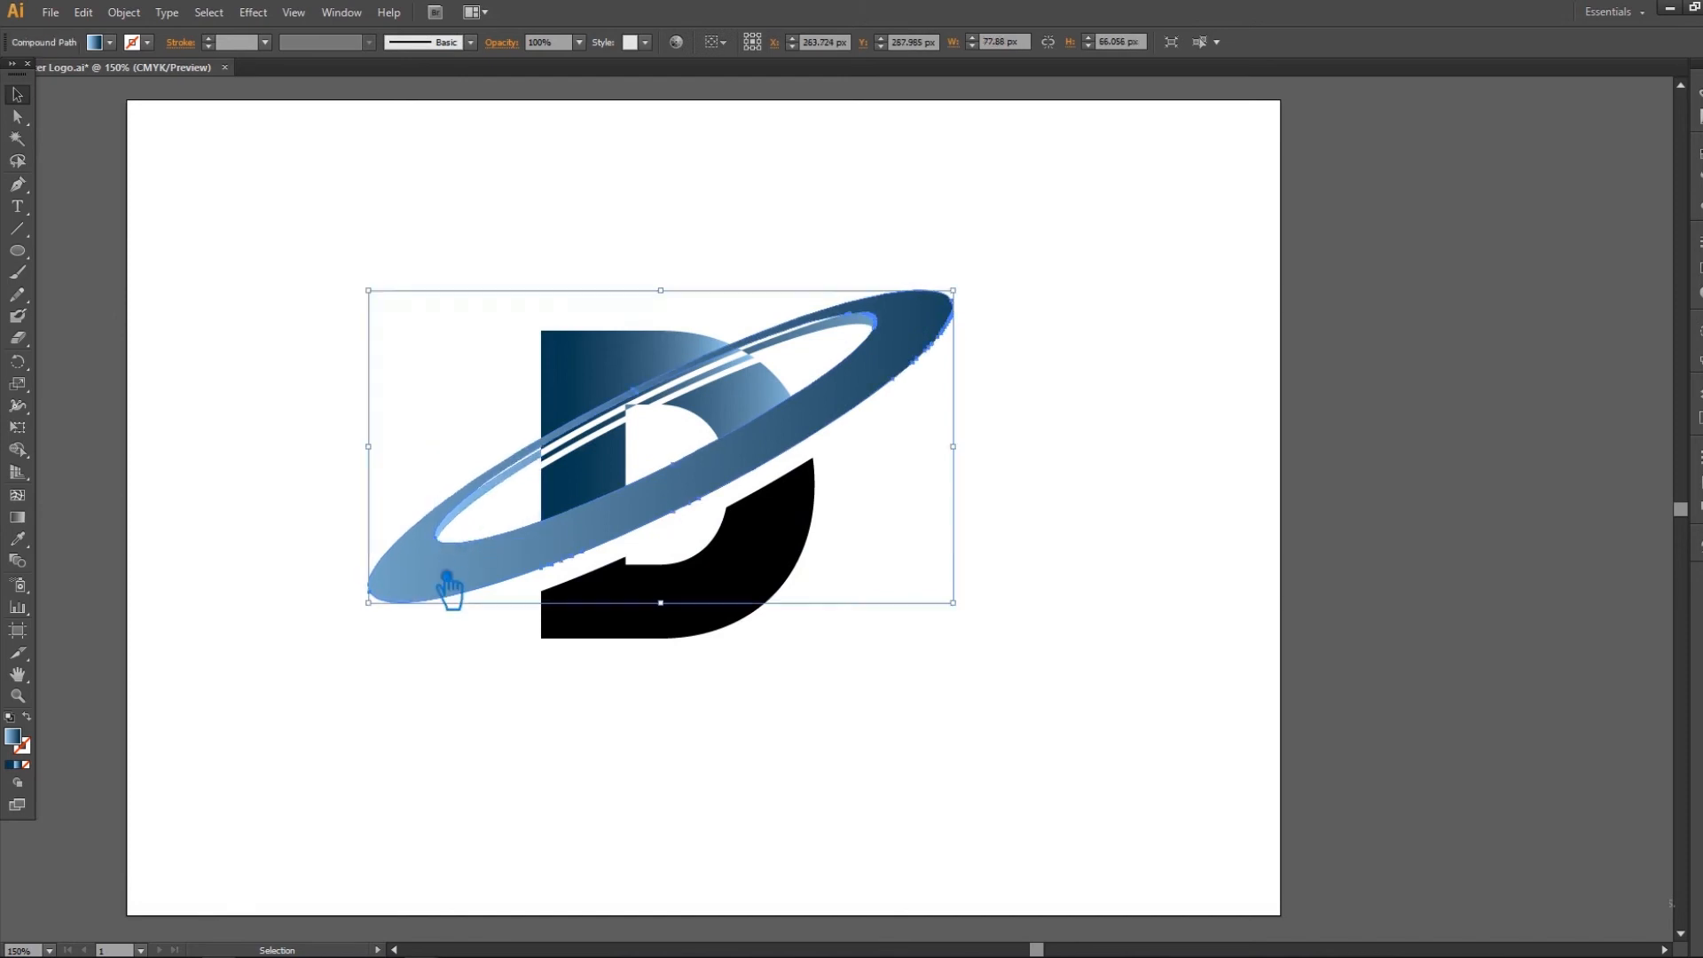
key("a")
key("ctrl+3")
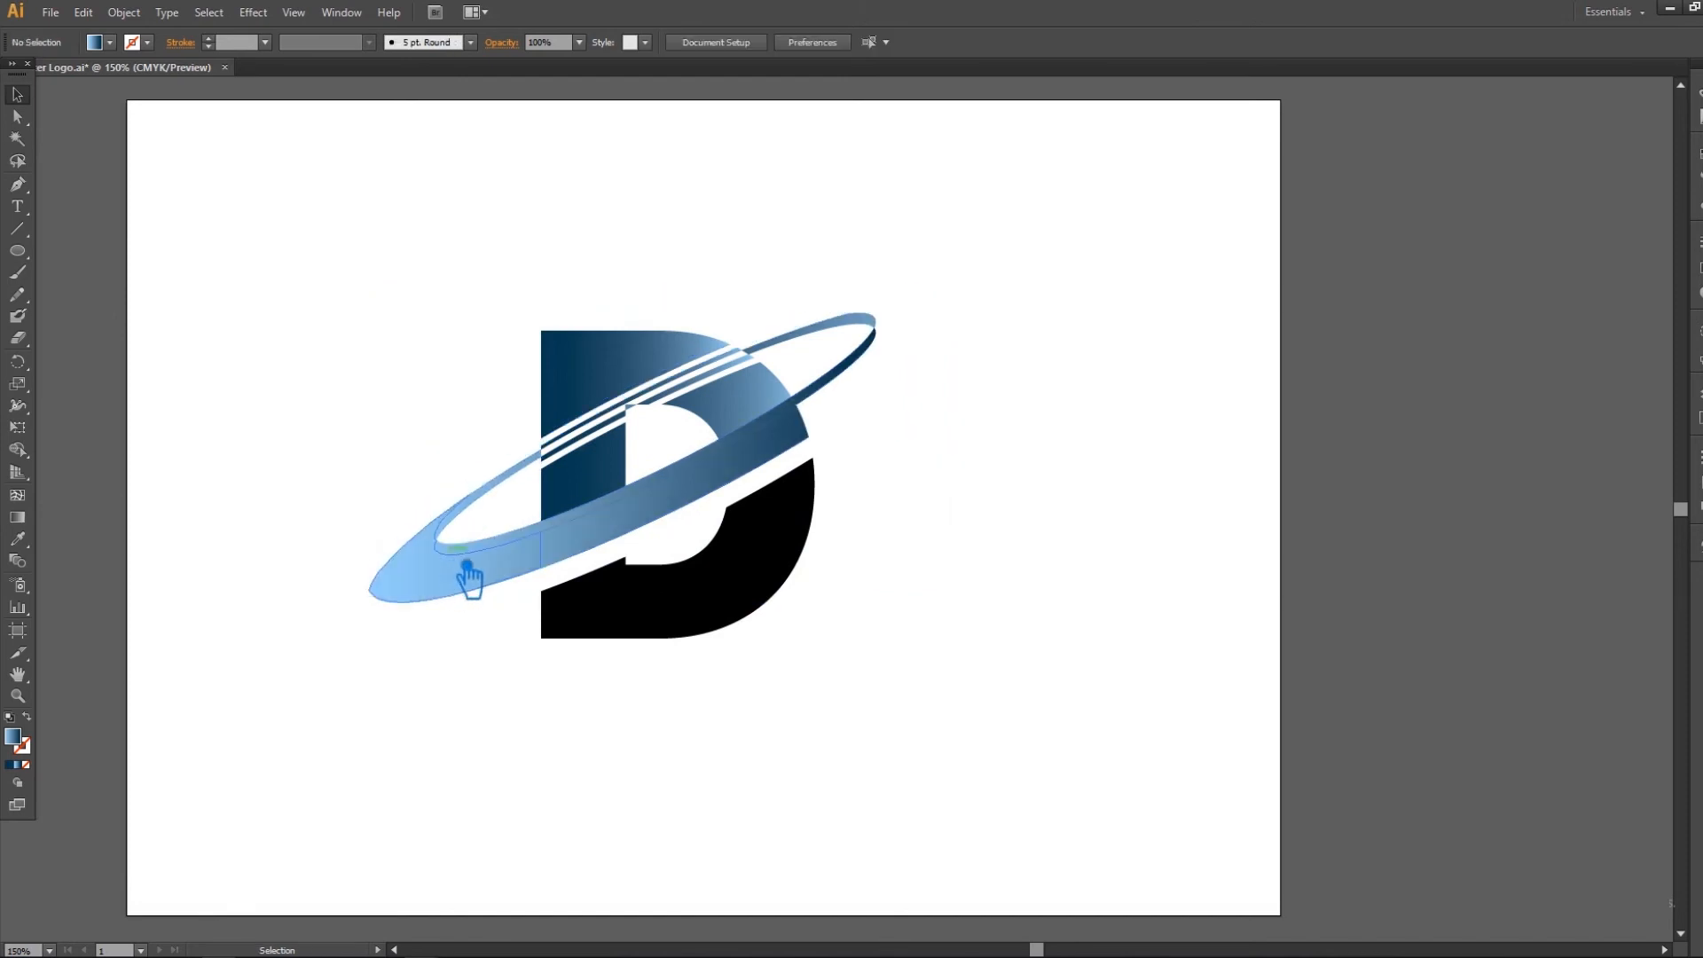
Step: Delete the duplicate light end piece and the wide lower band piece that lay beneath the full ring
left_click(443, 594)
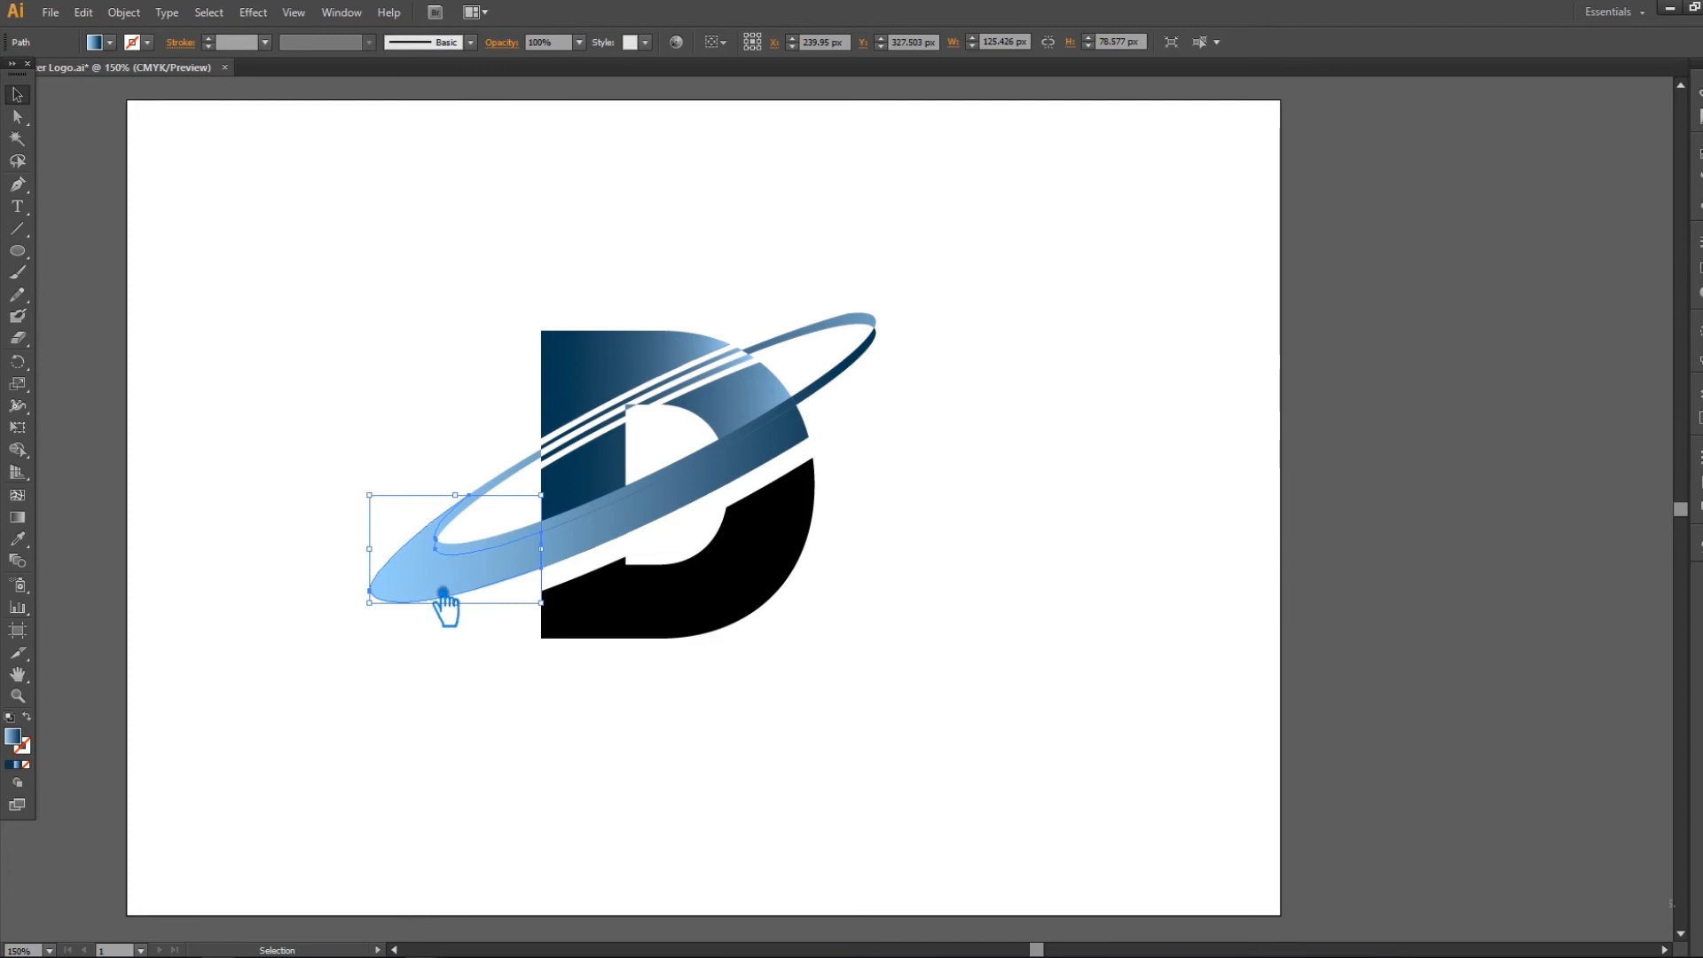
key("Delete")
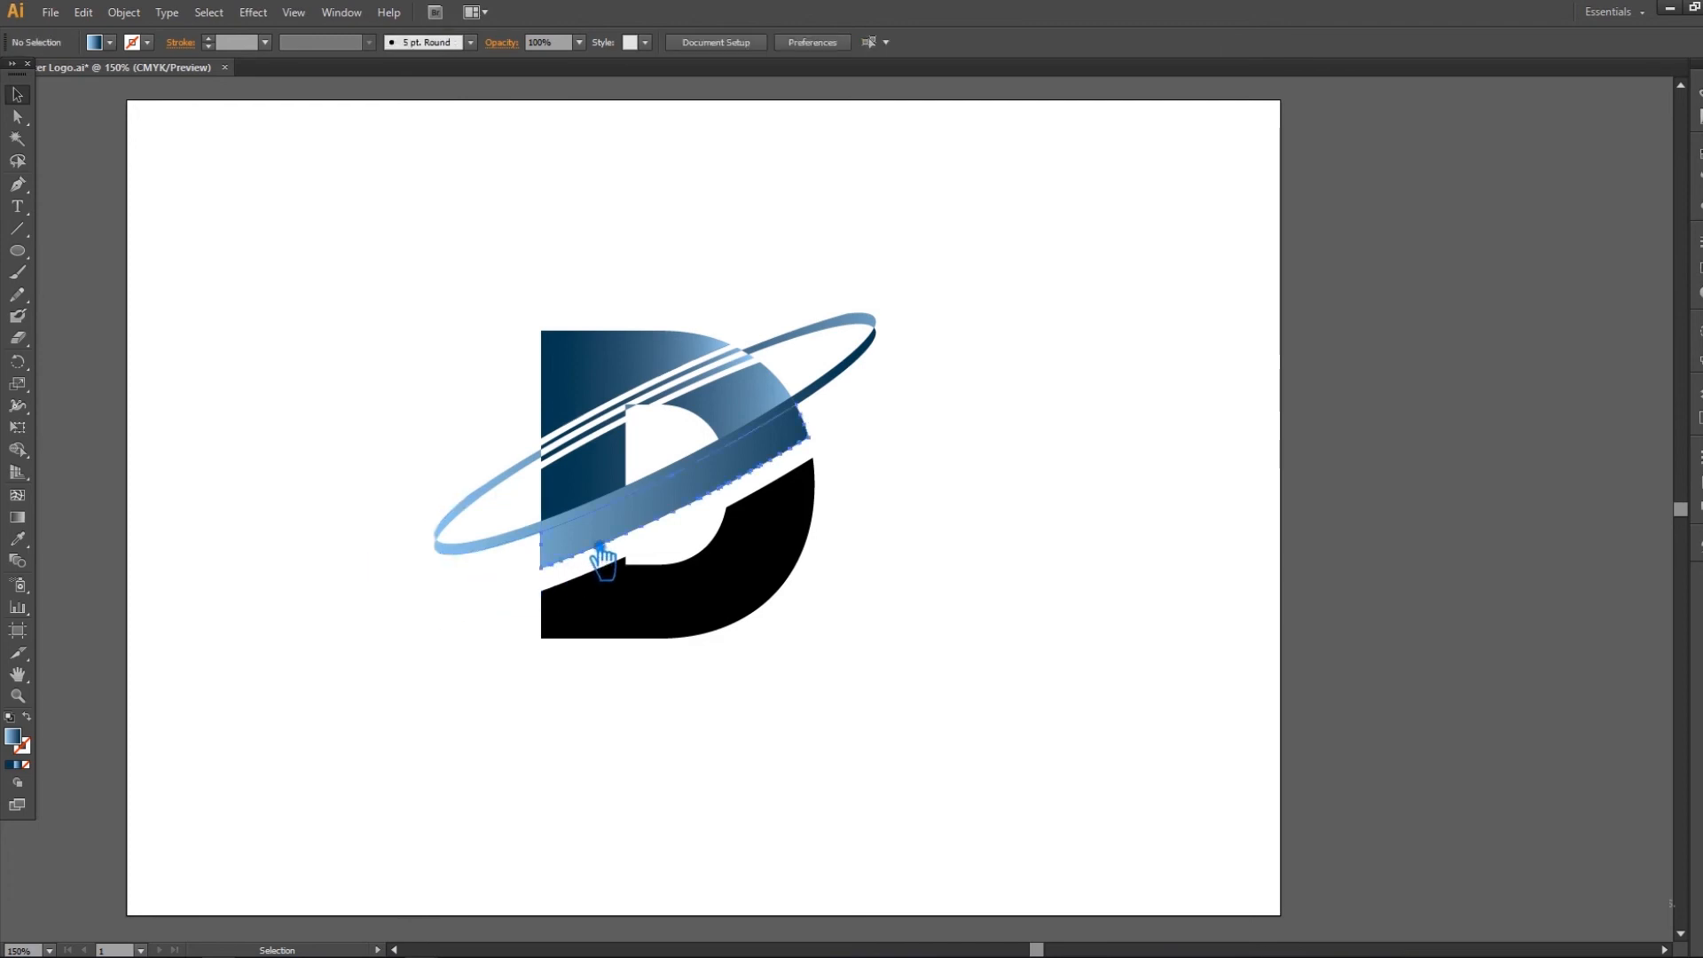
left_click(602, 550)
key("Delete")
Step: Delete the stray leftover paths in the gap between the thin inner rim and the black part of the D
left_click_drag(571, 532, 678, 562)
key("ctrl+z")
left_click(549, 562)
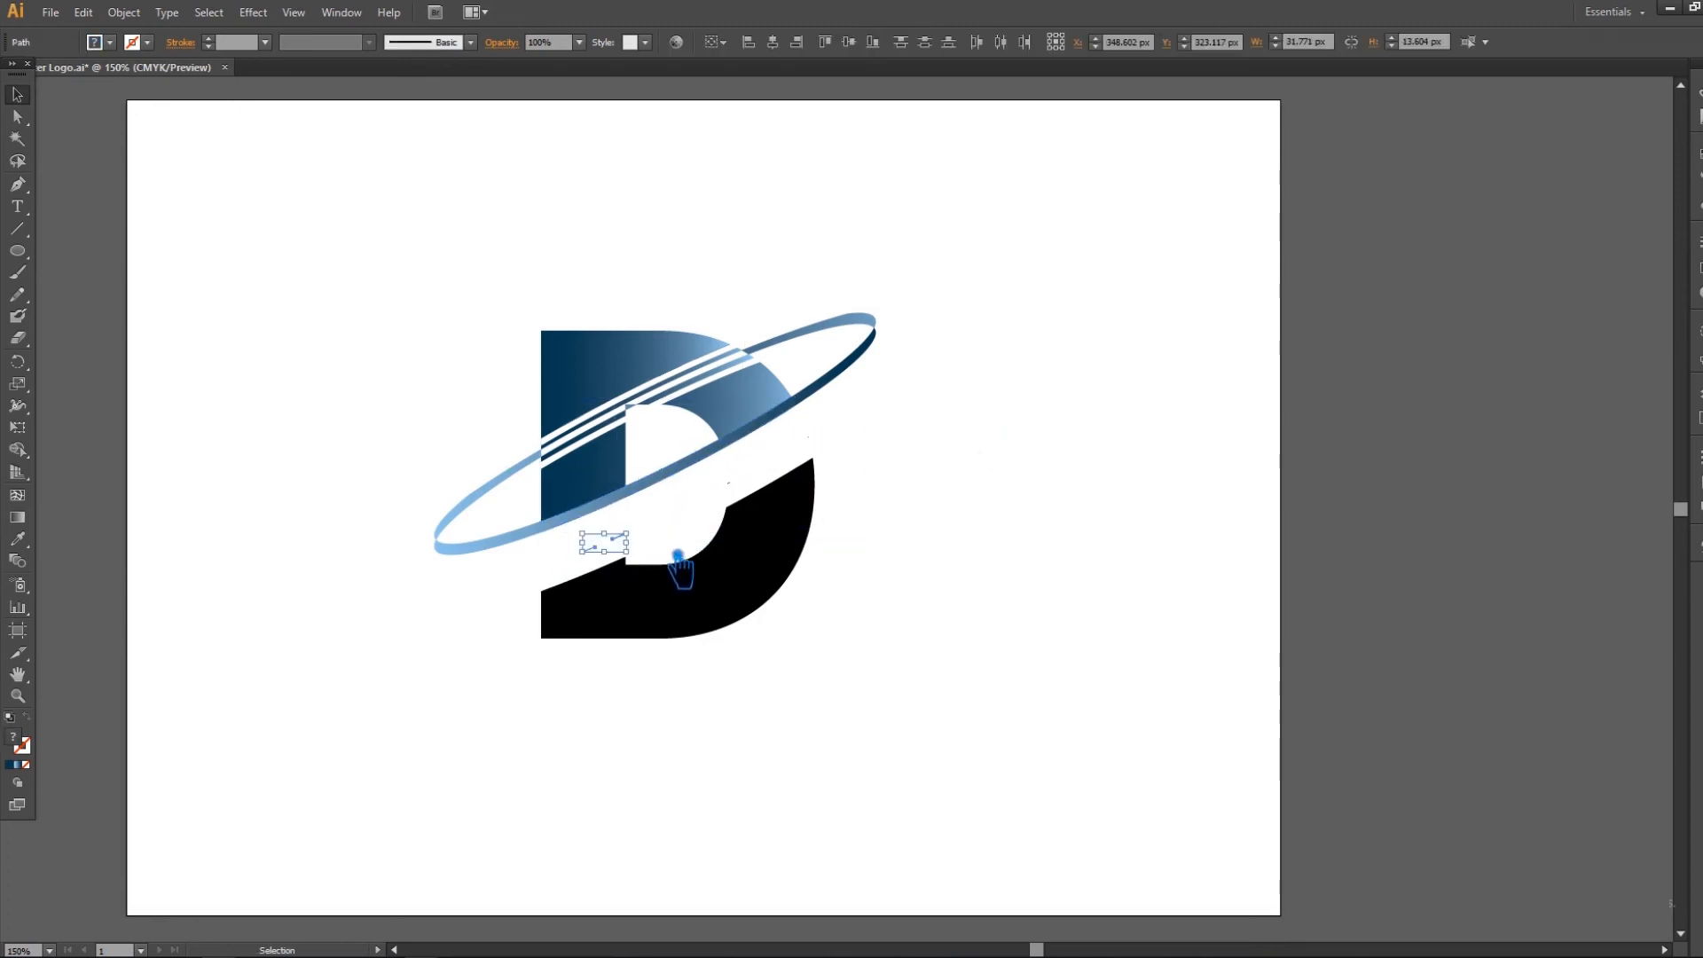
key("Delete")
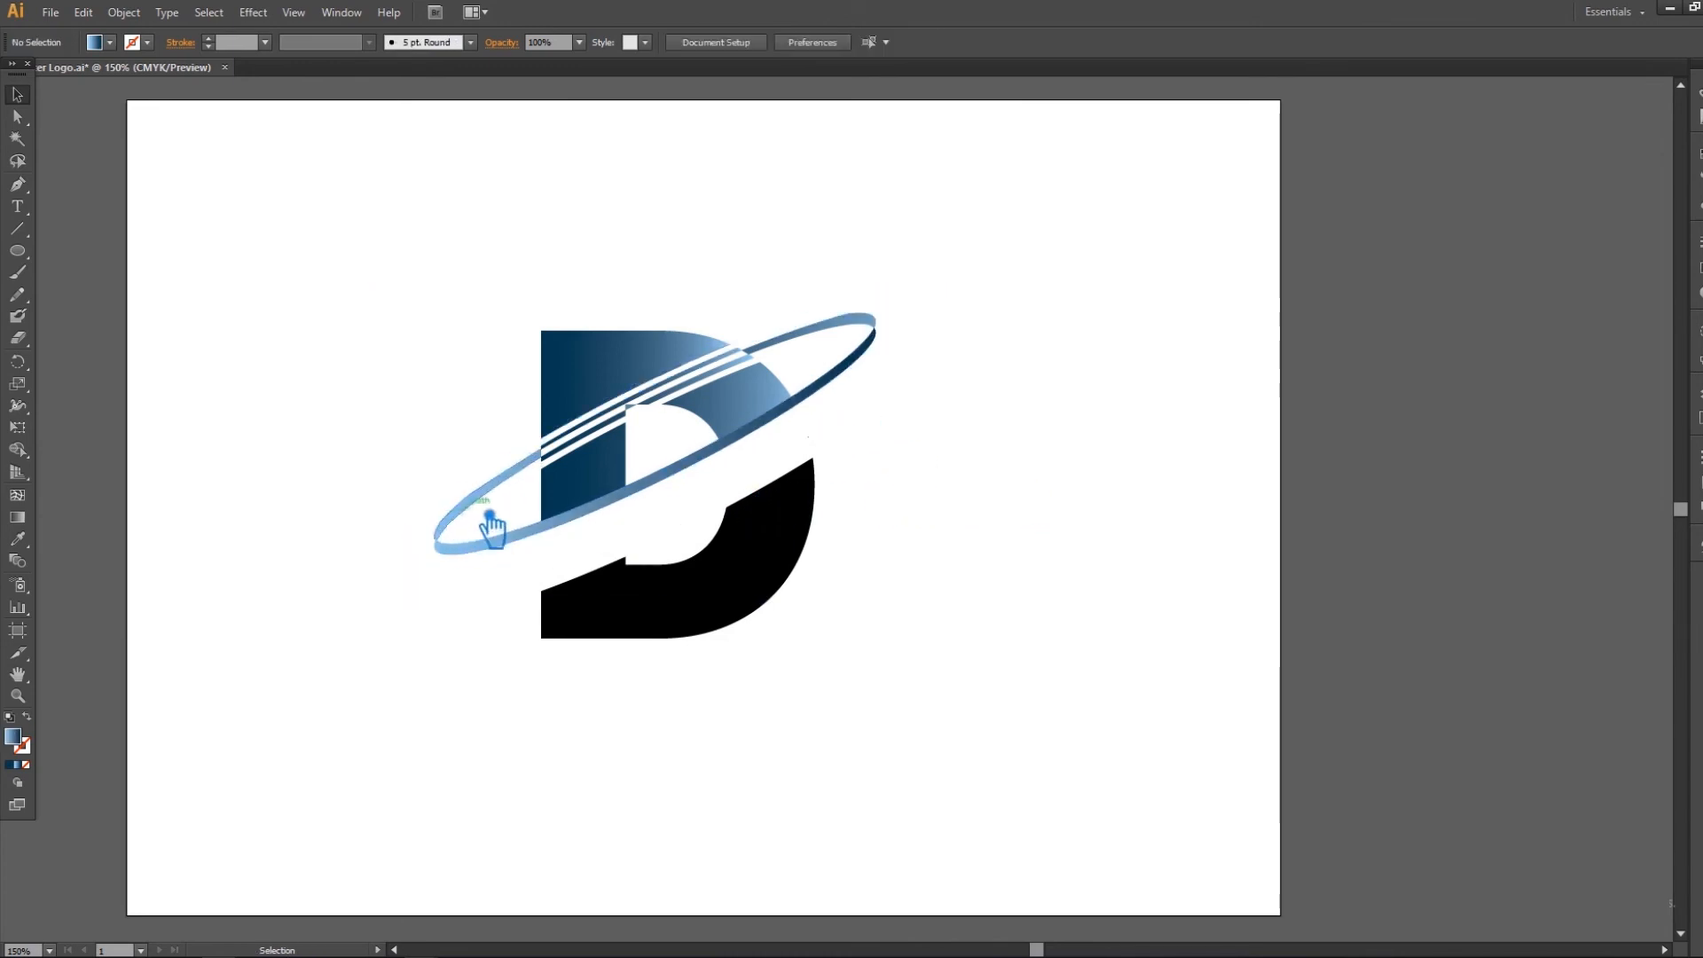
Step: Unite the thin inner rim pieces into one shape with Pathfinder, and show the hidden full ring again
left_click(490, 524)
left_click(599, 523, "shift")
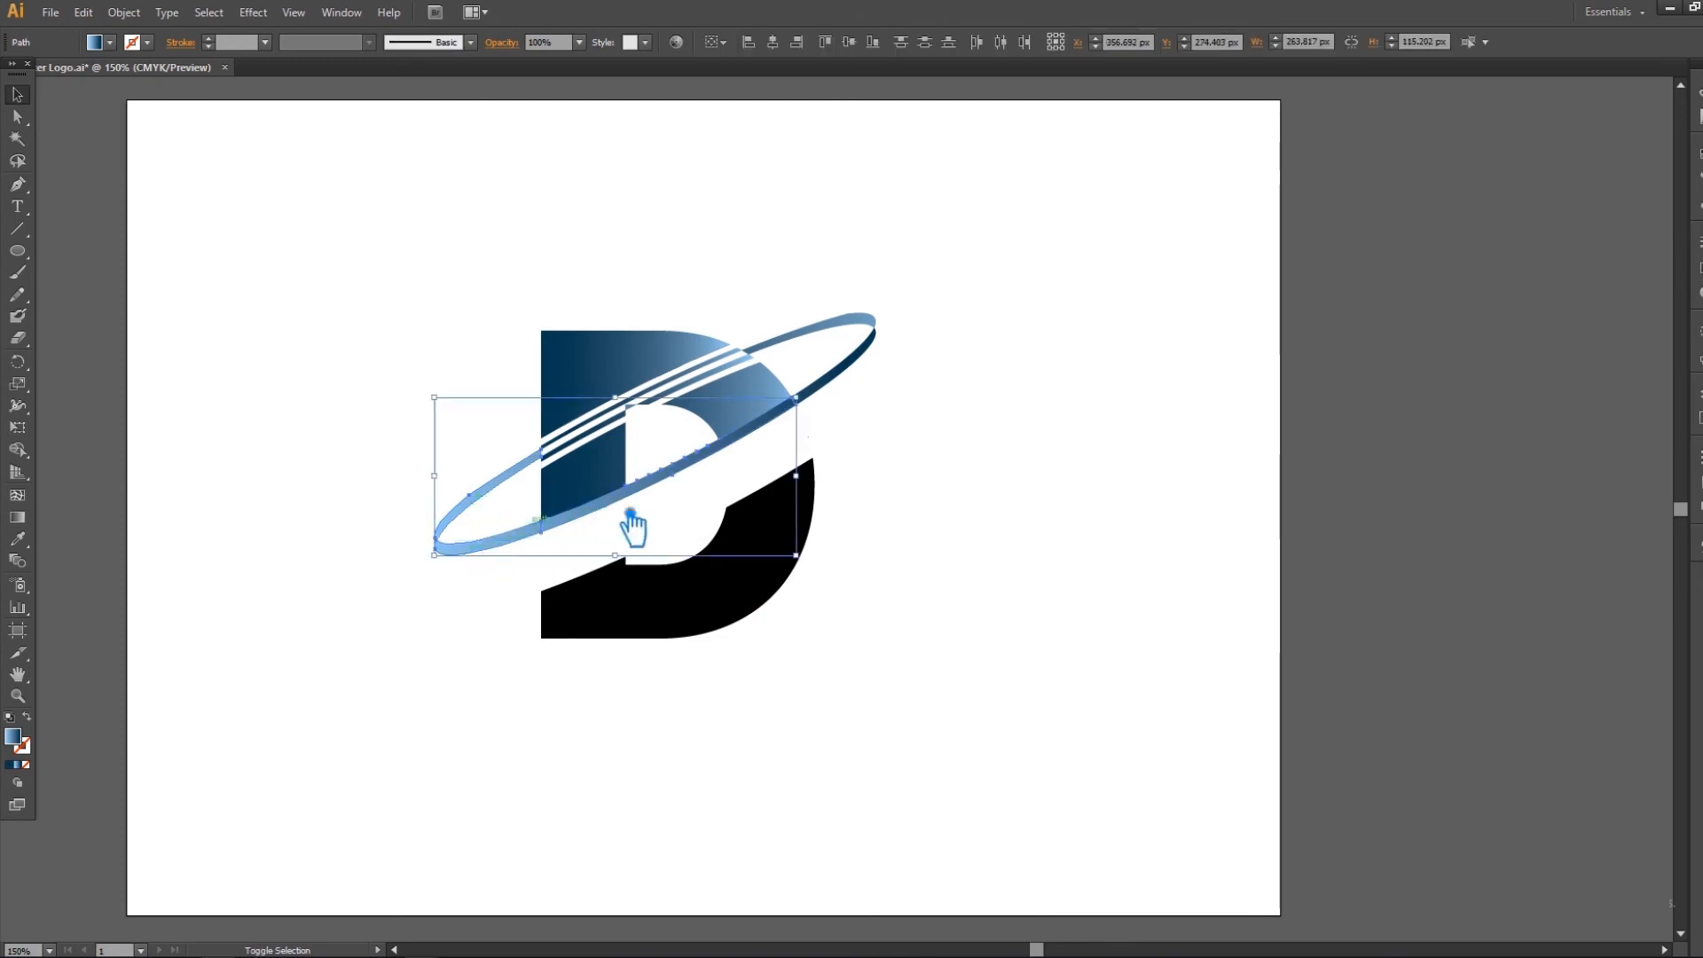
left_click(862, 354, "shift")
left_click(872, 328, "shift")
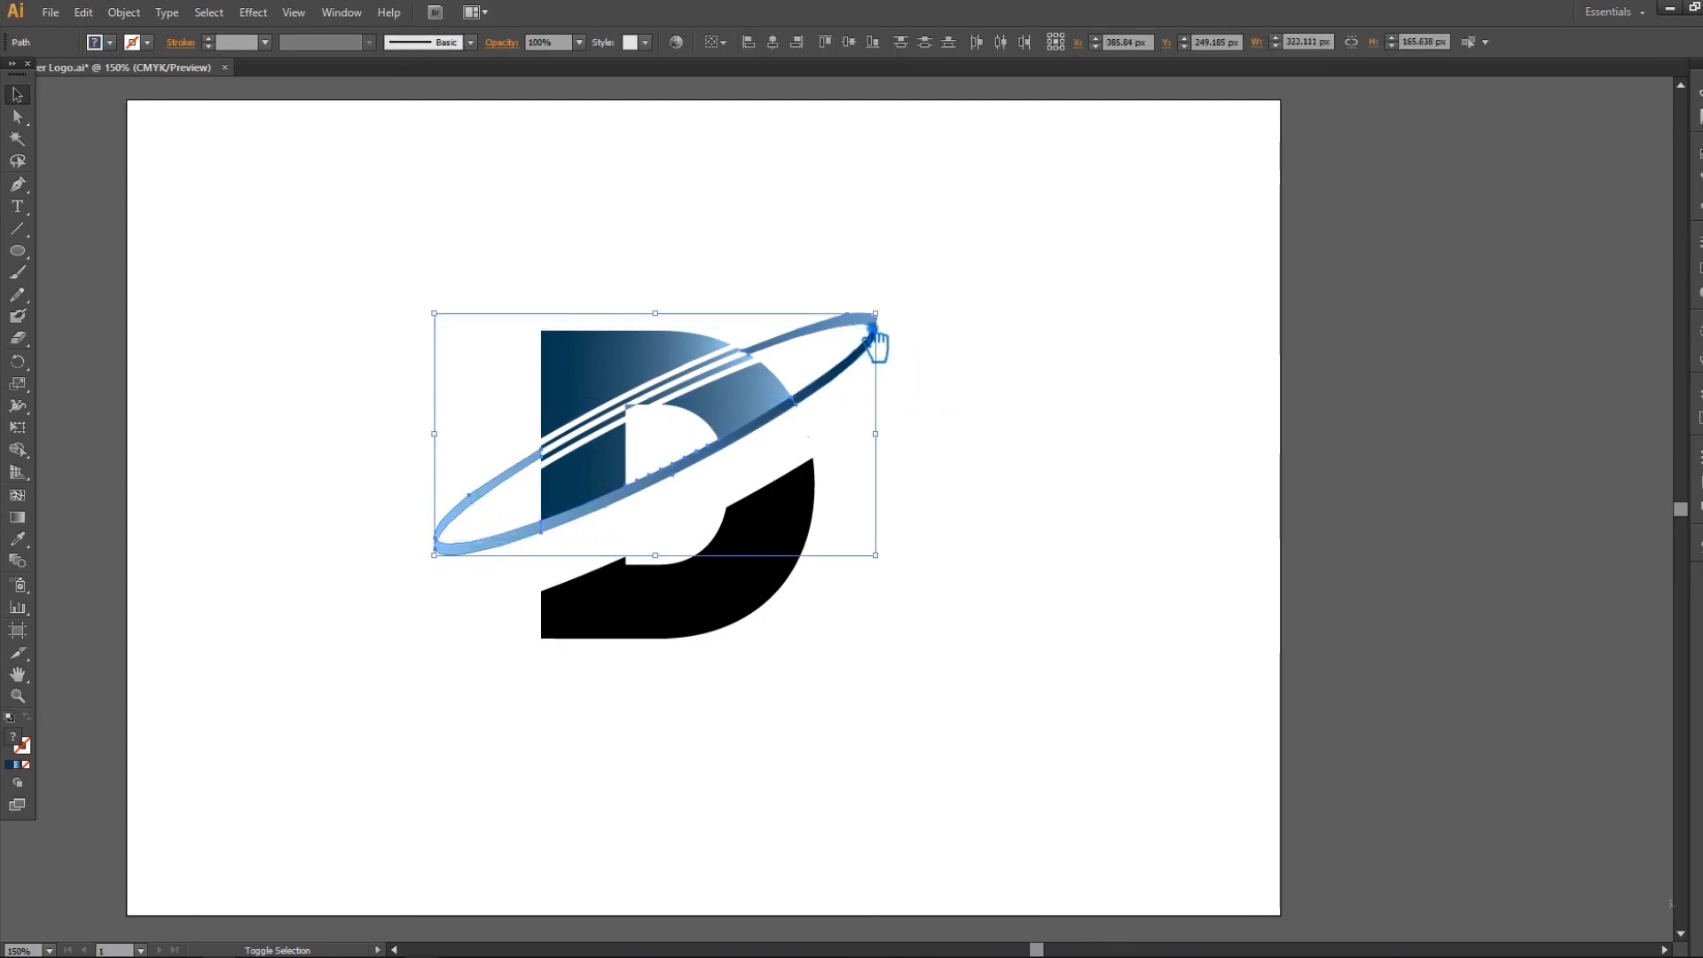
key("ctrl+shift+F9")
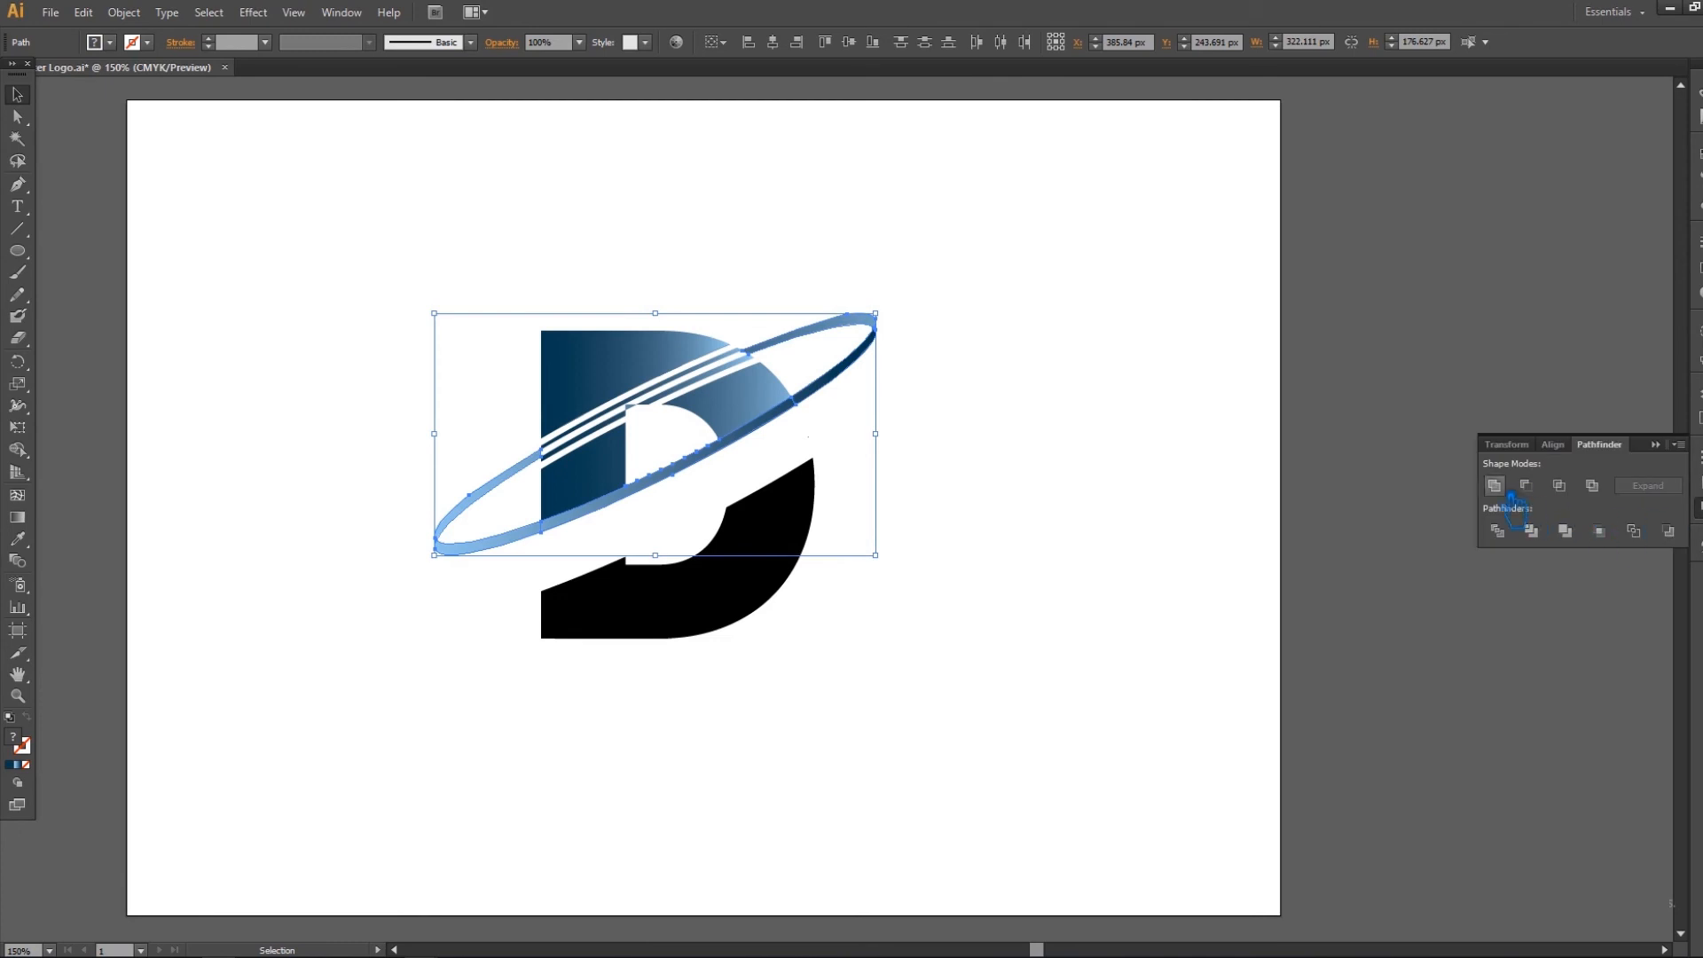
left_click(1494, 486)
key("ctrl+shift+F9")
left_click(1246, 461)
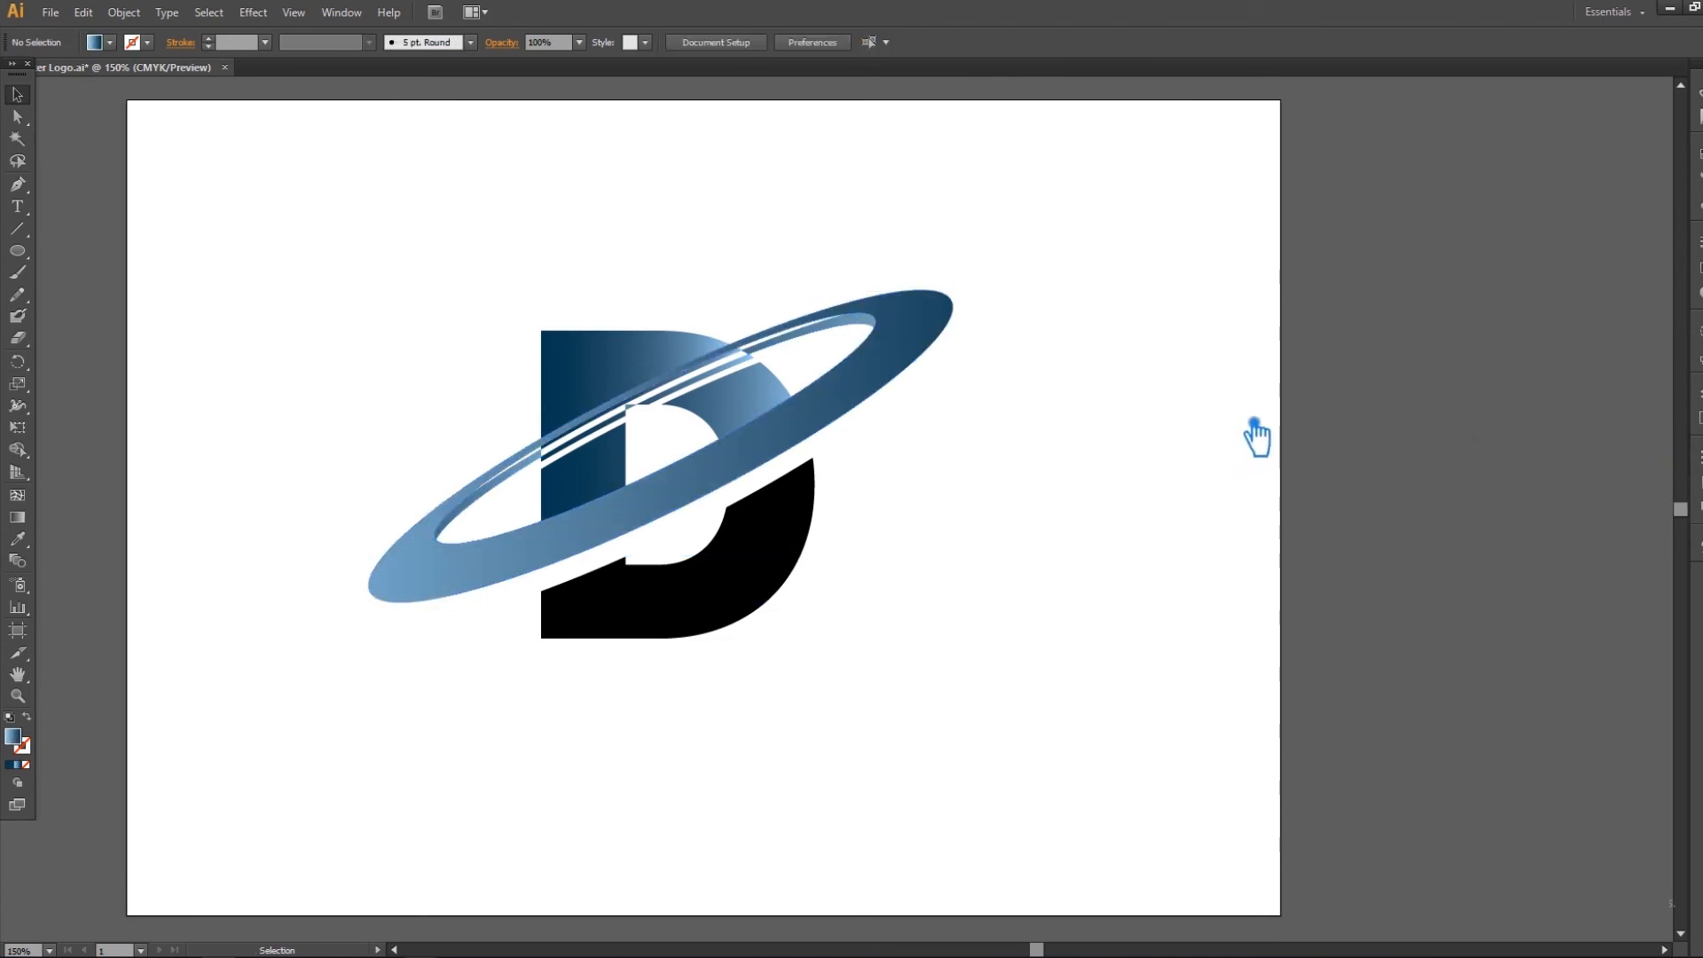
Step: Hide the full ring and examine the united thin inner rim beneath it
left_click_drag(969, 752, 439, 244)
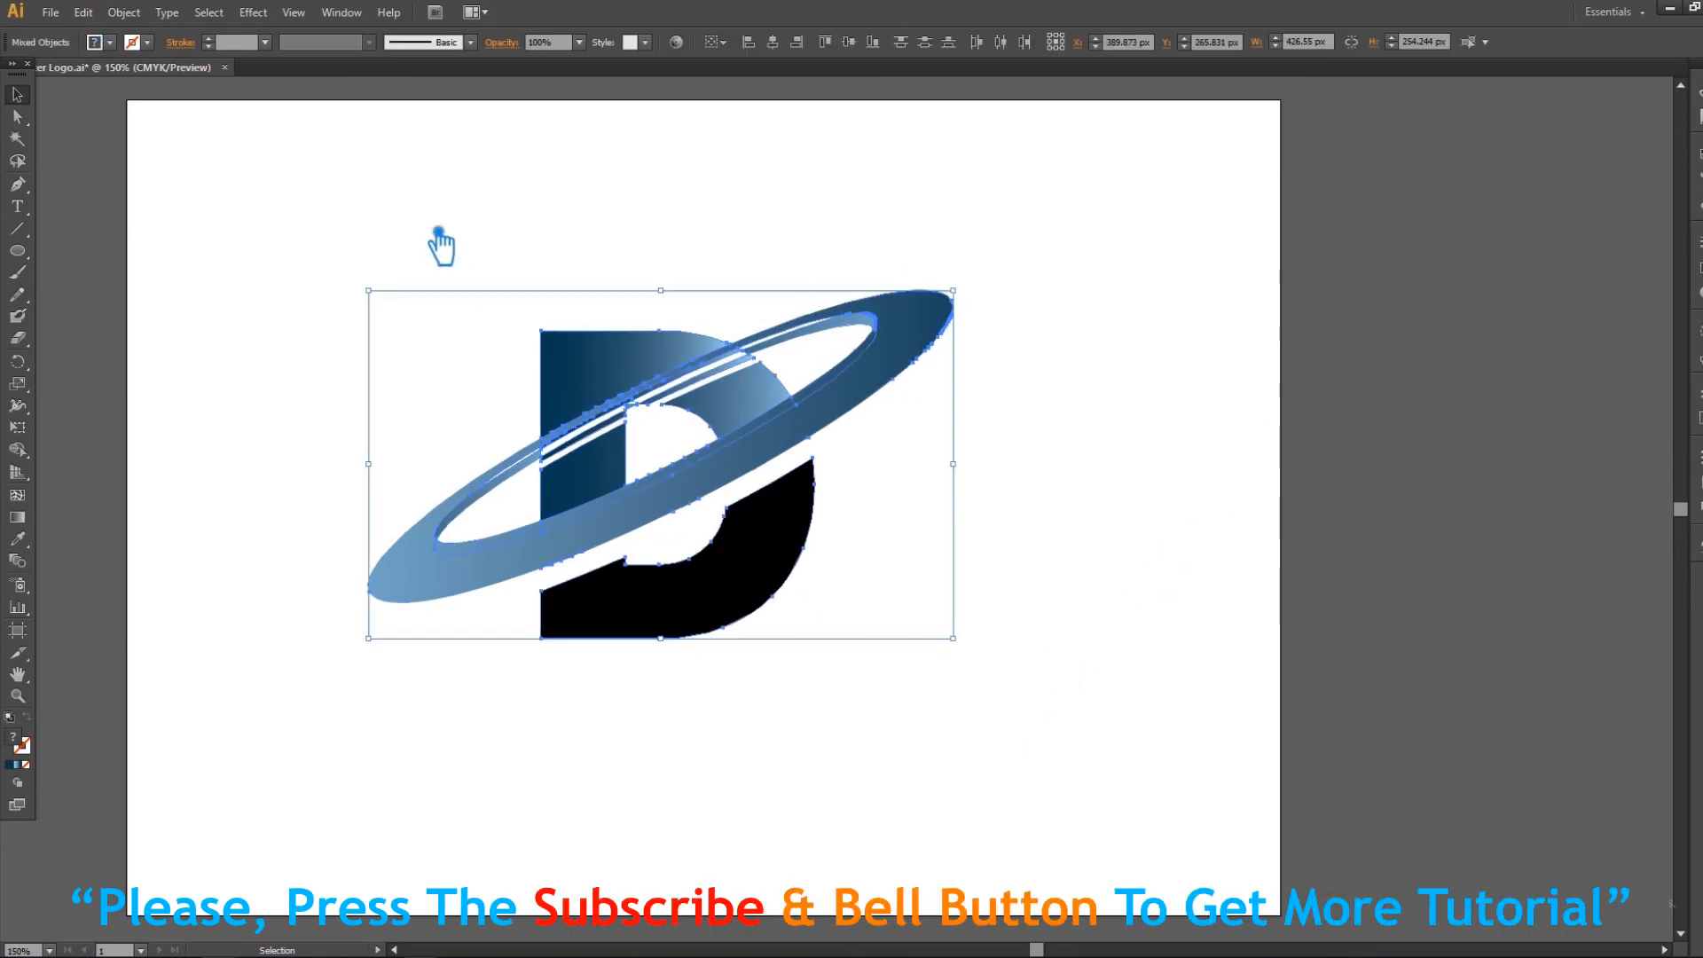
left_click(429, 232)
left_click(504, 557)
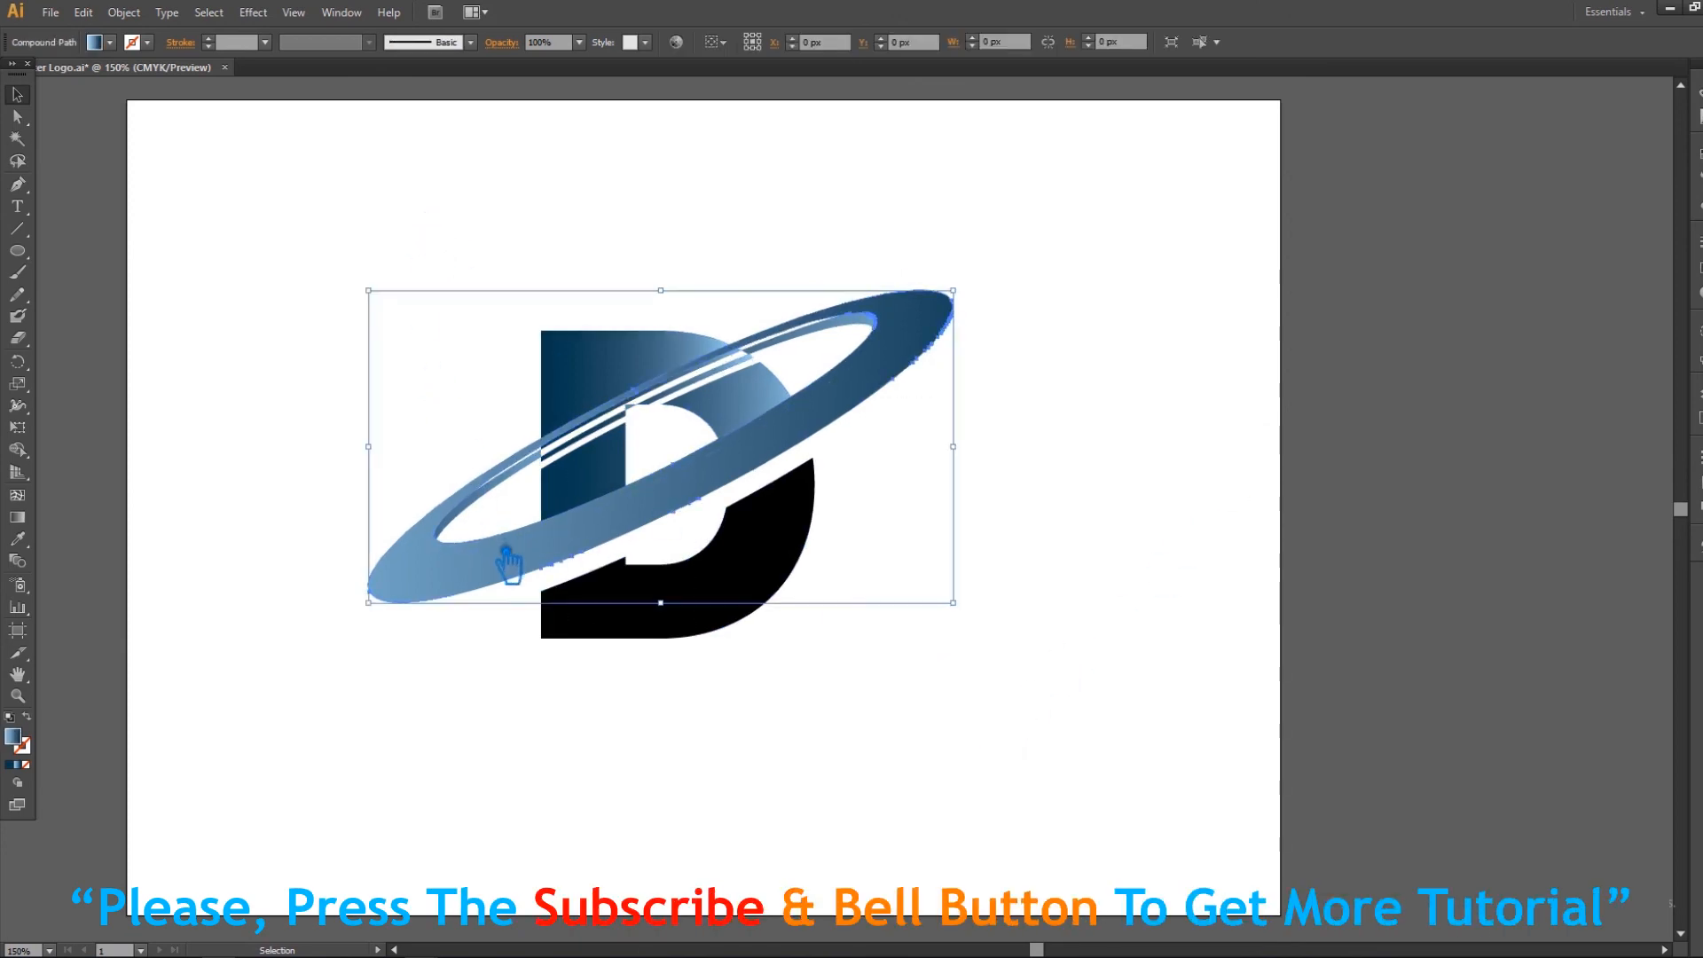
key("a")
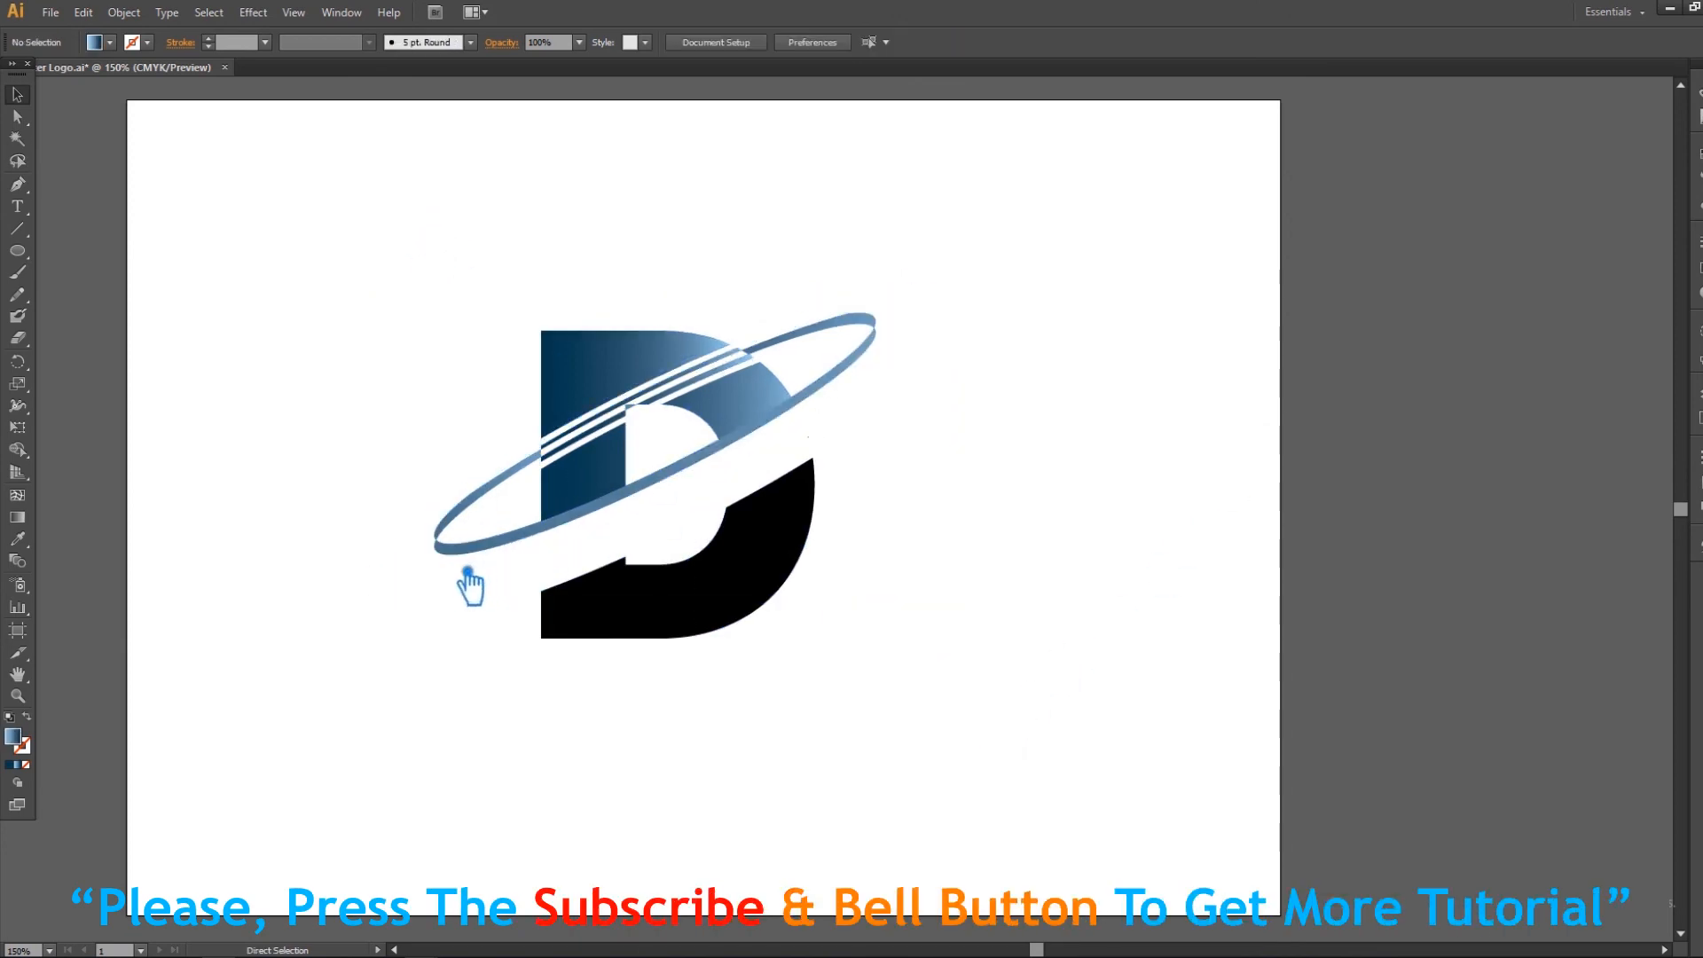
left_click(502, 552)
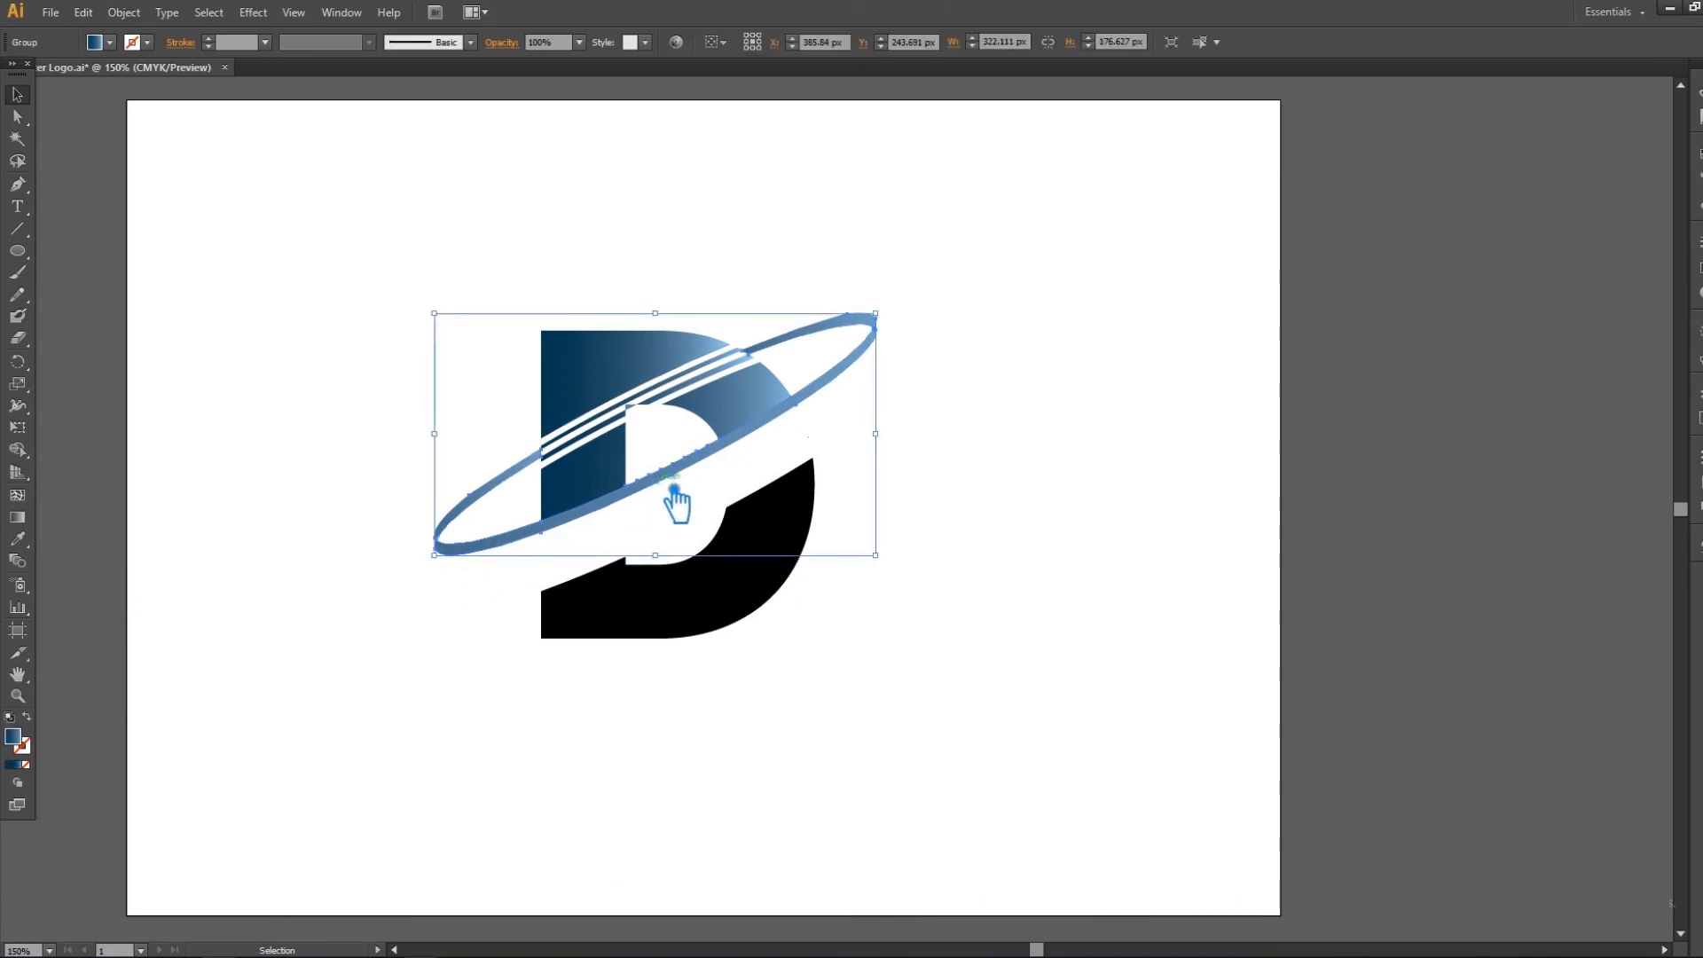
left_click(1038, 444)
left_click(855, 383)
left_click(995, 449)
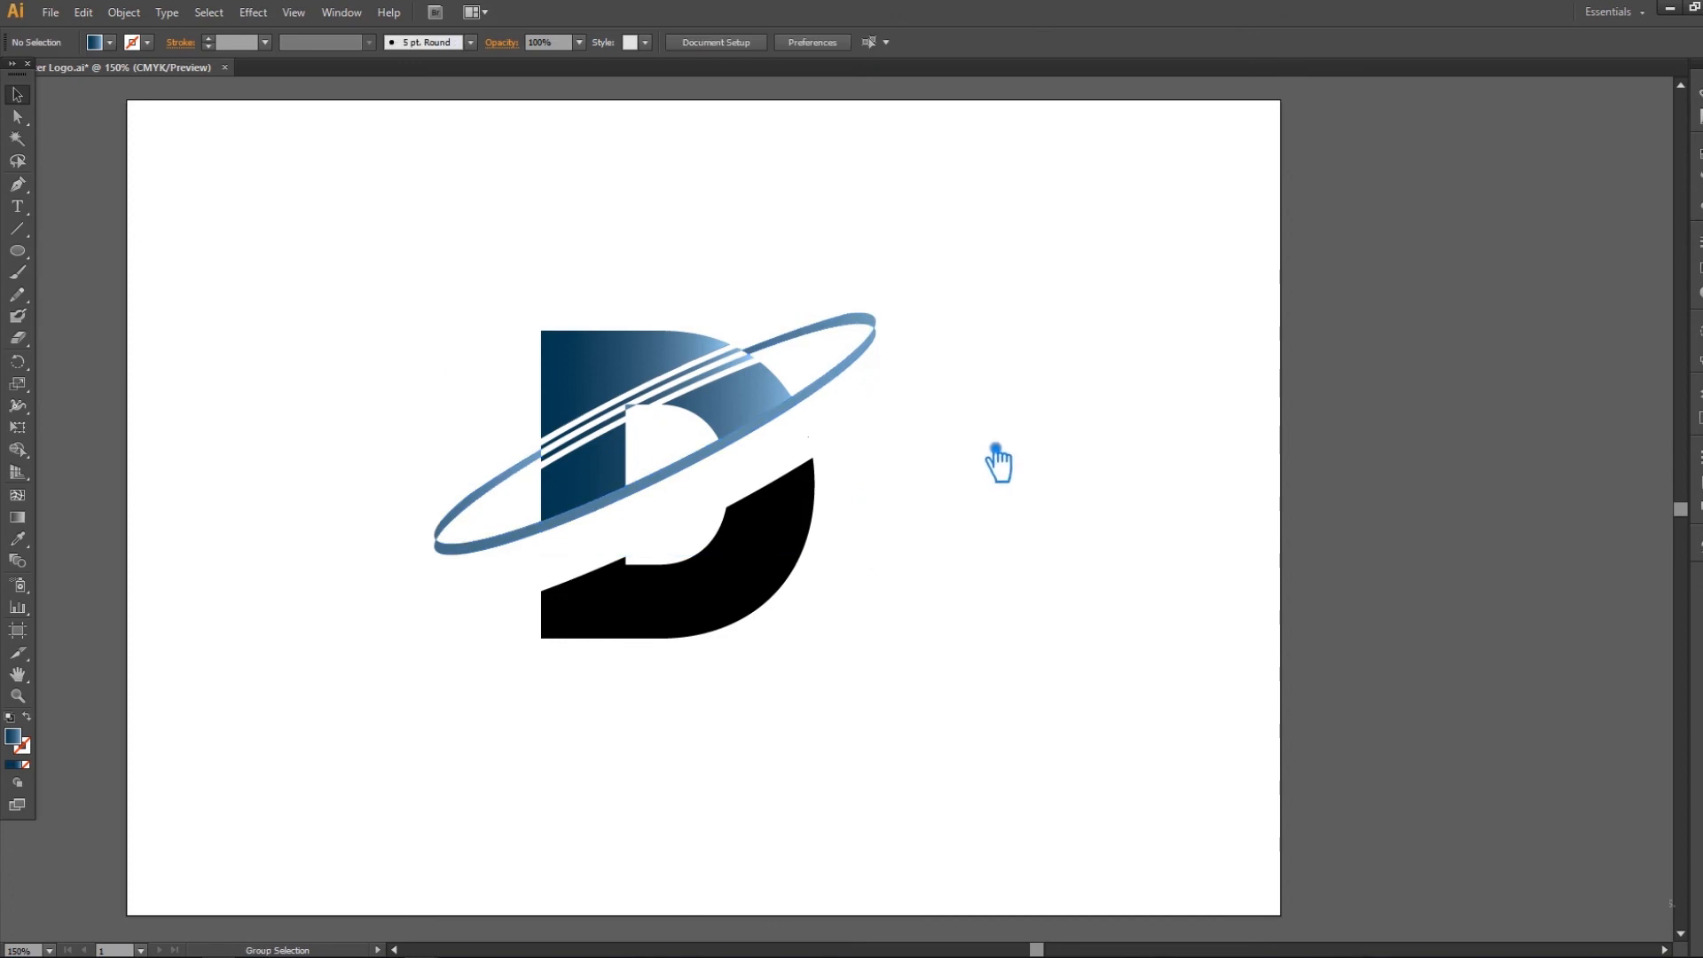
Step: Show the hidden full ring again and select all of the logo's artwork
key("ctrl+f")
left_click(1031, 443)
left_click_drag(958, 695, 331, 251)
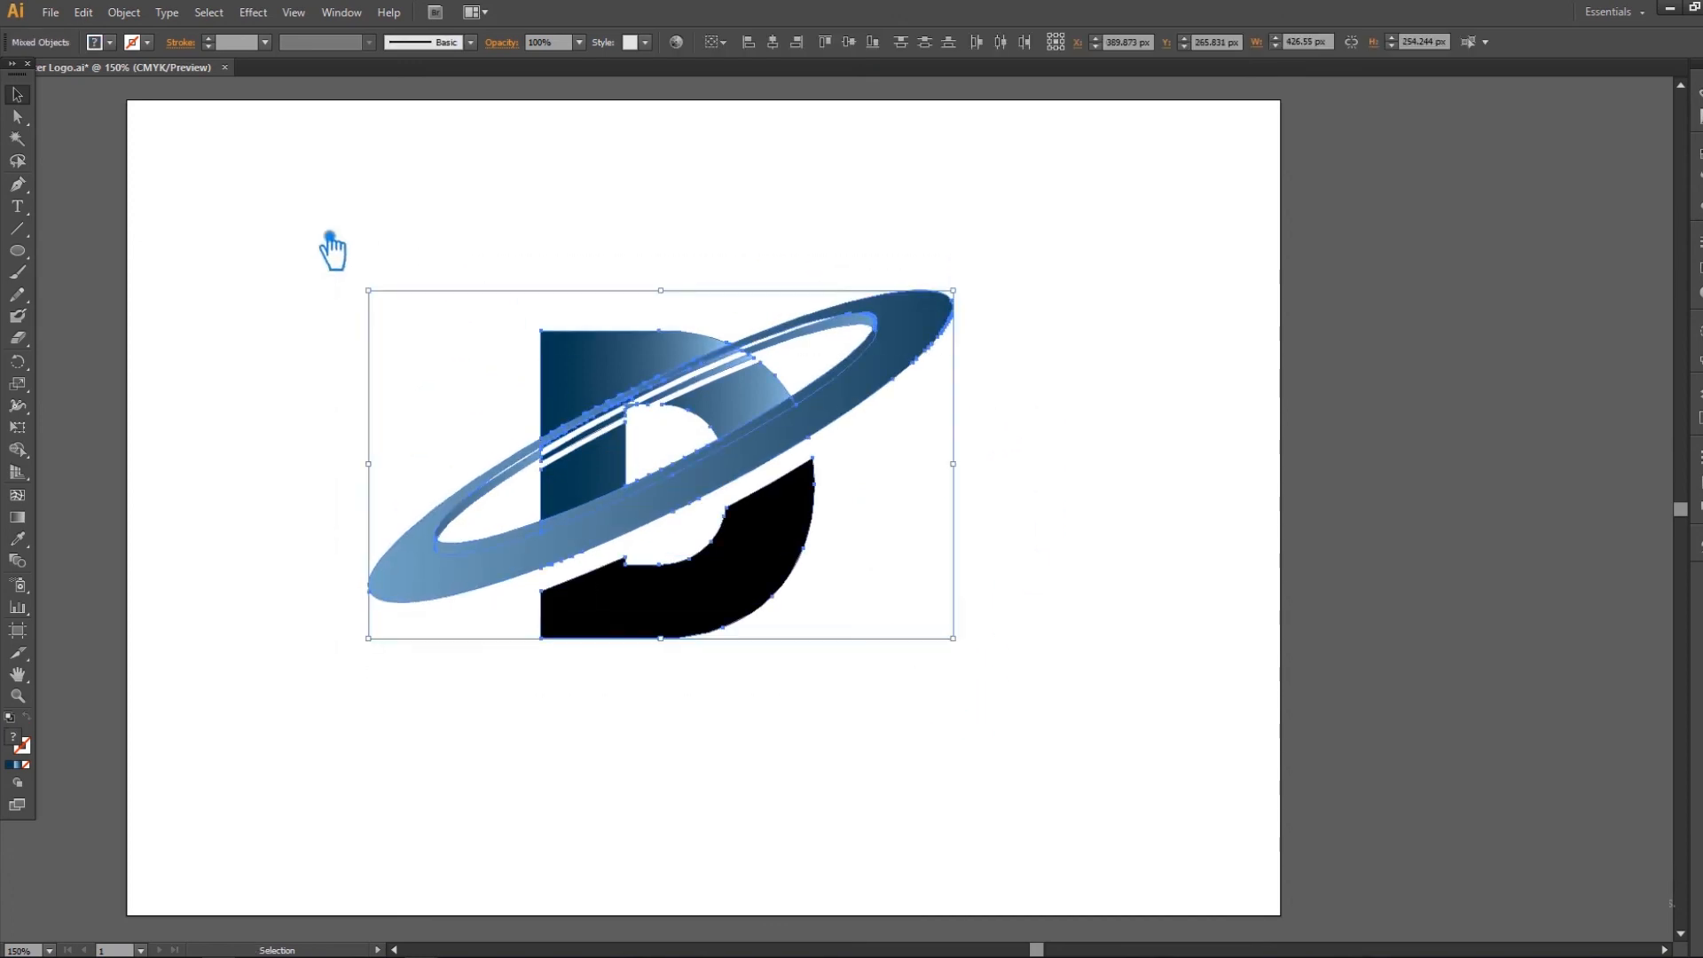